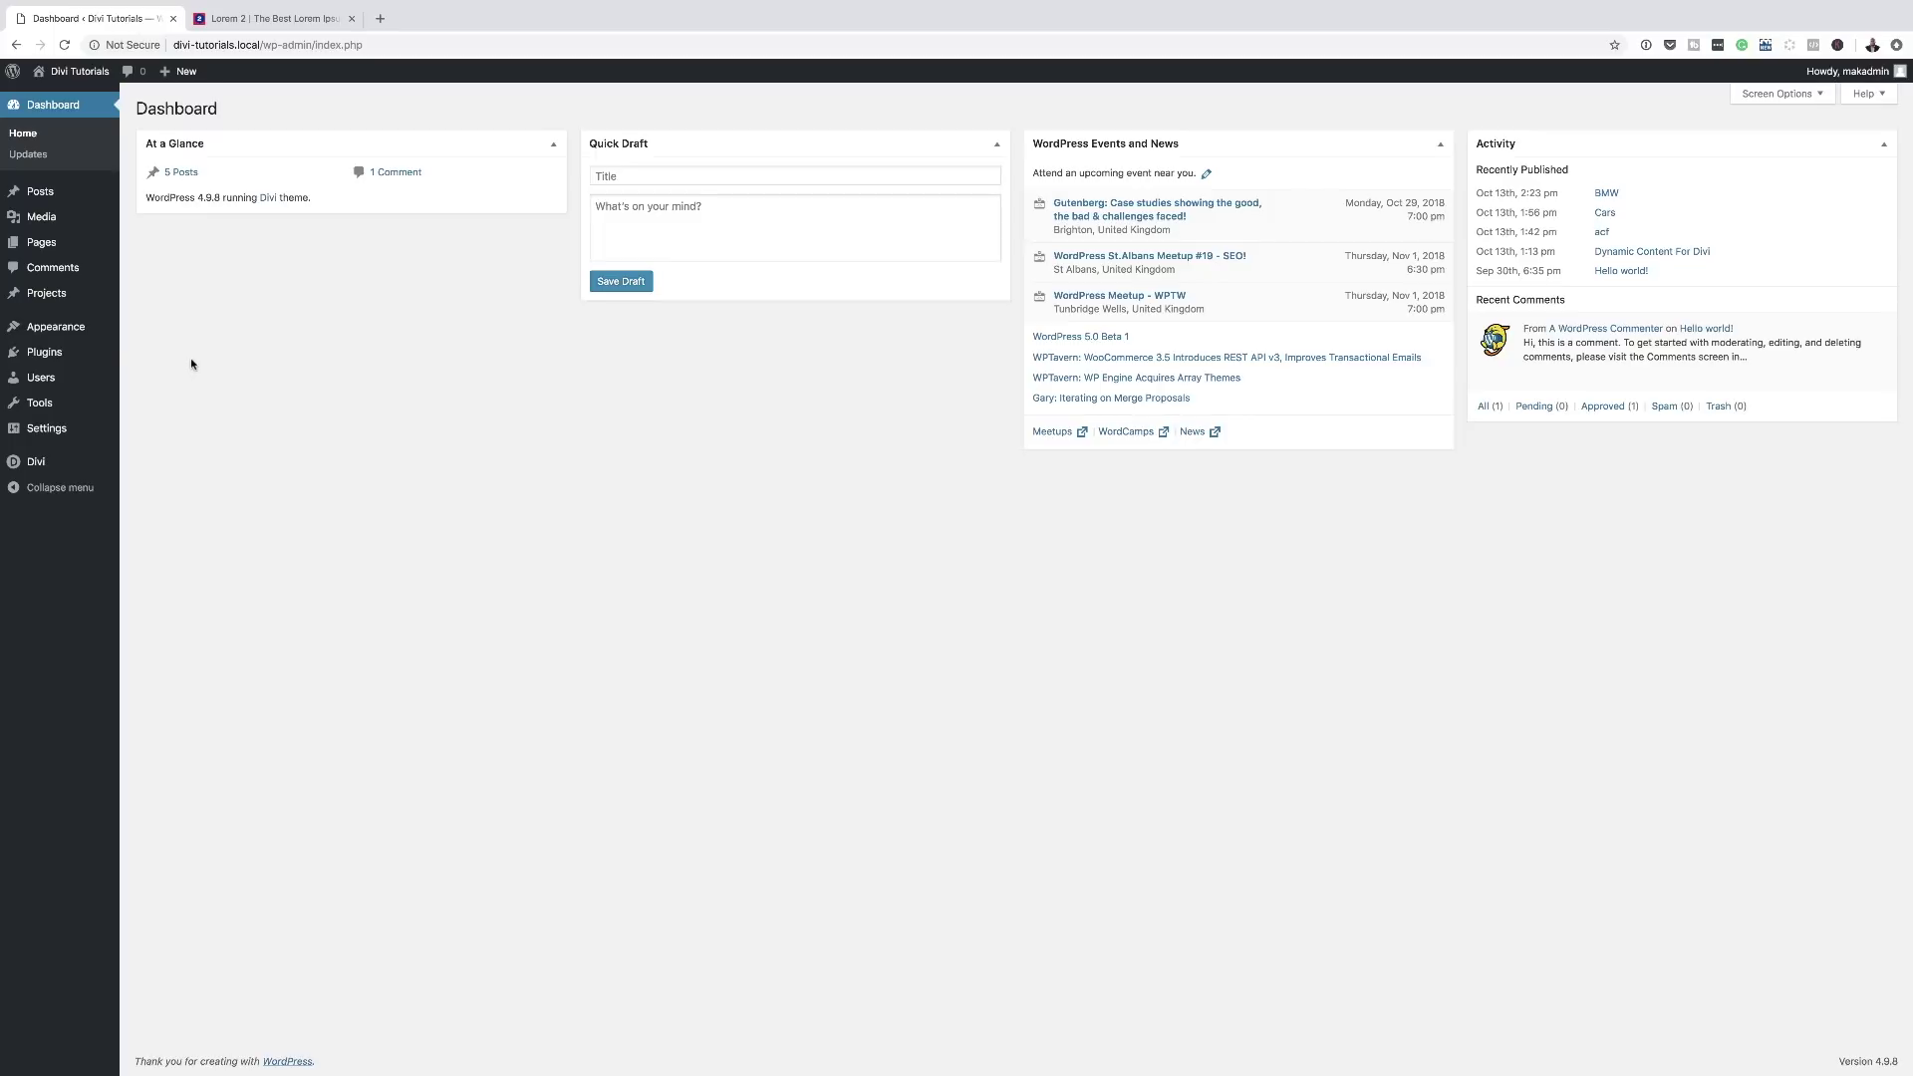
Install and activate Advanced Custom Fields from the plugin directory, then open Field Groups.
{"action": "mouse_move", "coordinate": [52, 359]}
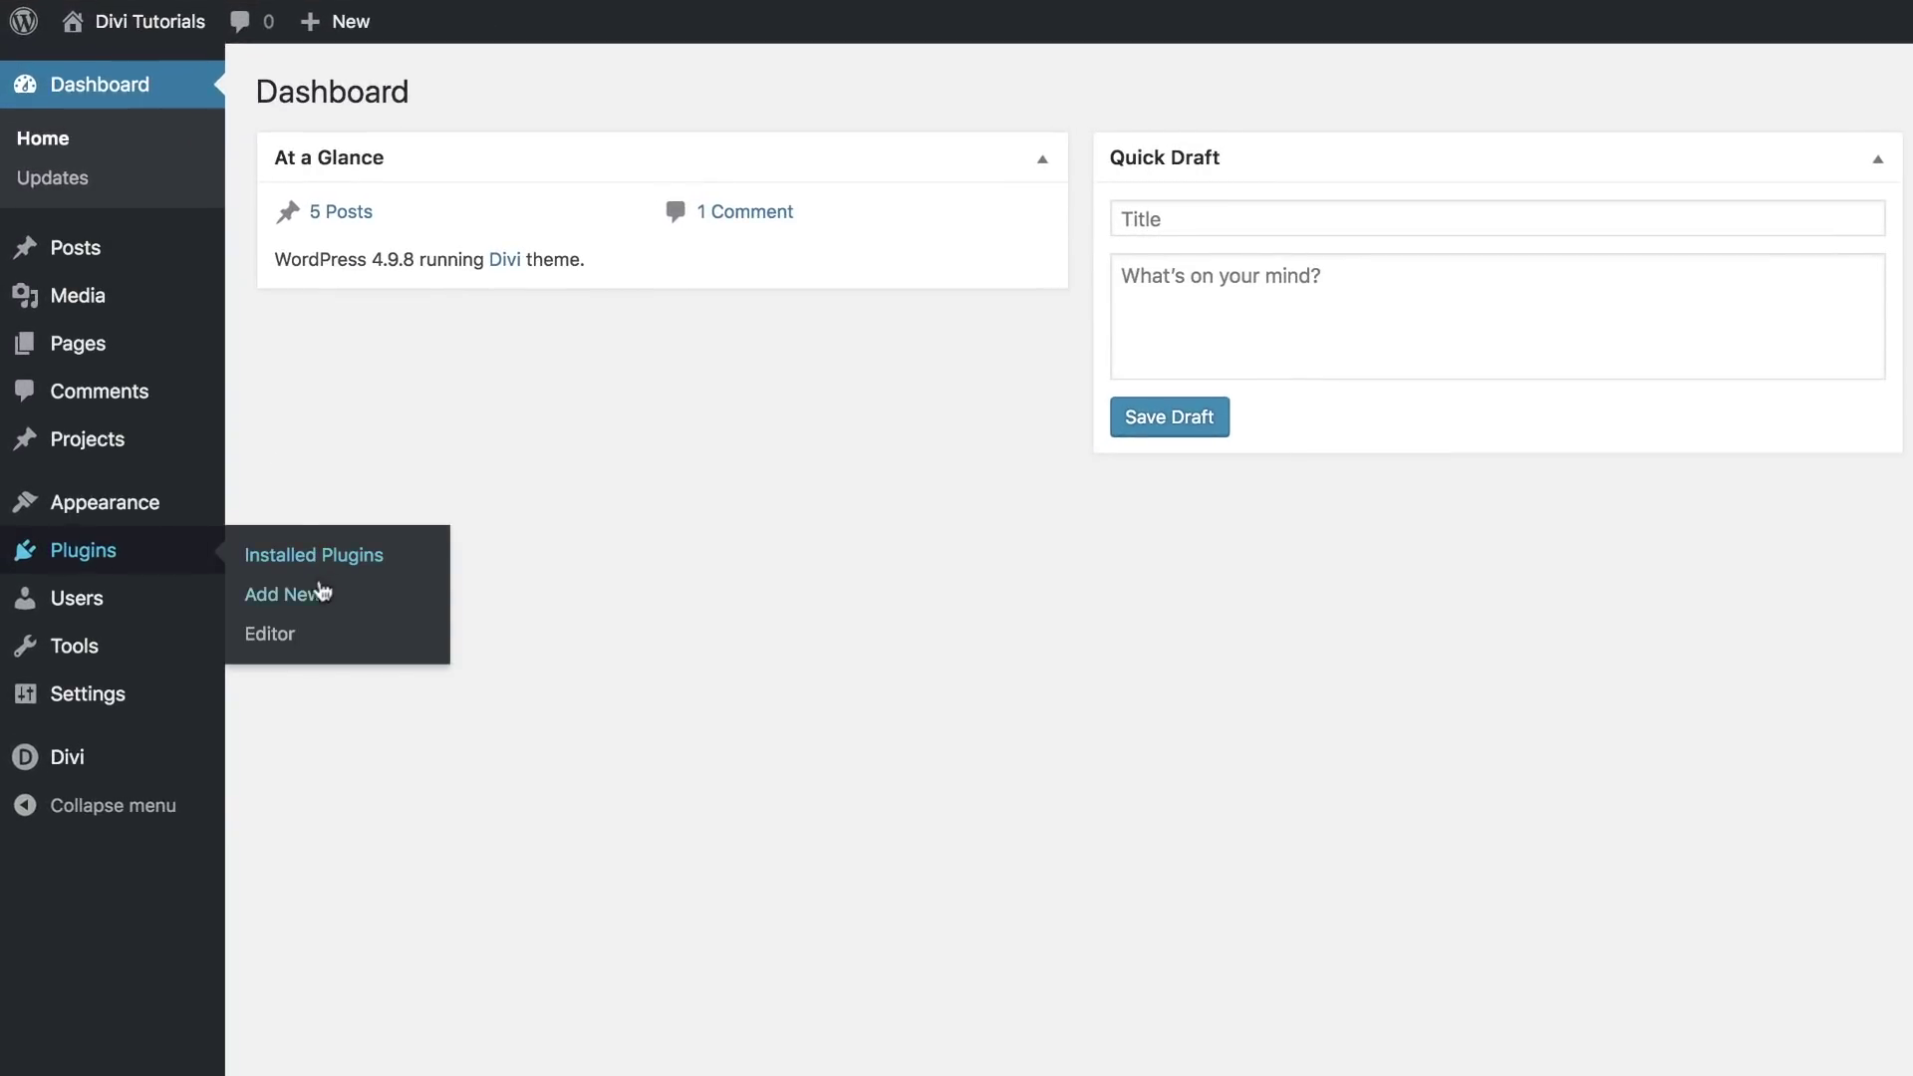
{"action": "left_click", "coordinate": [305, 600]}
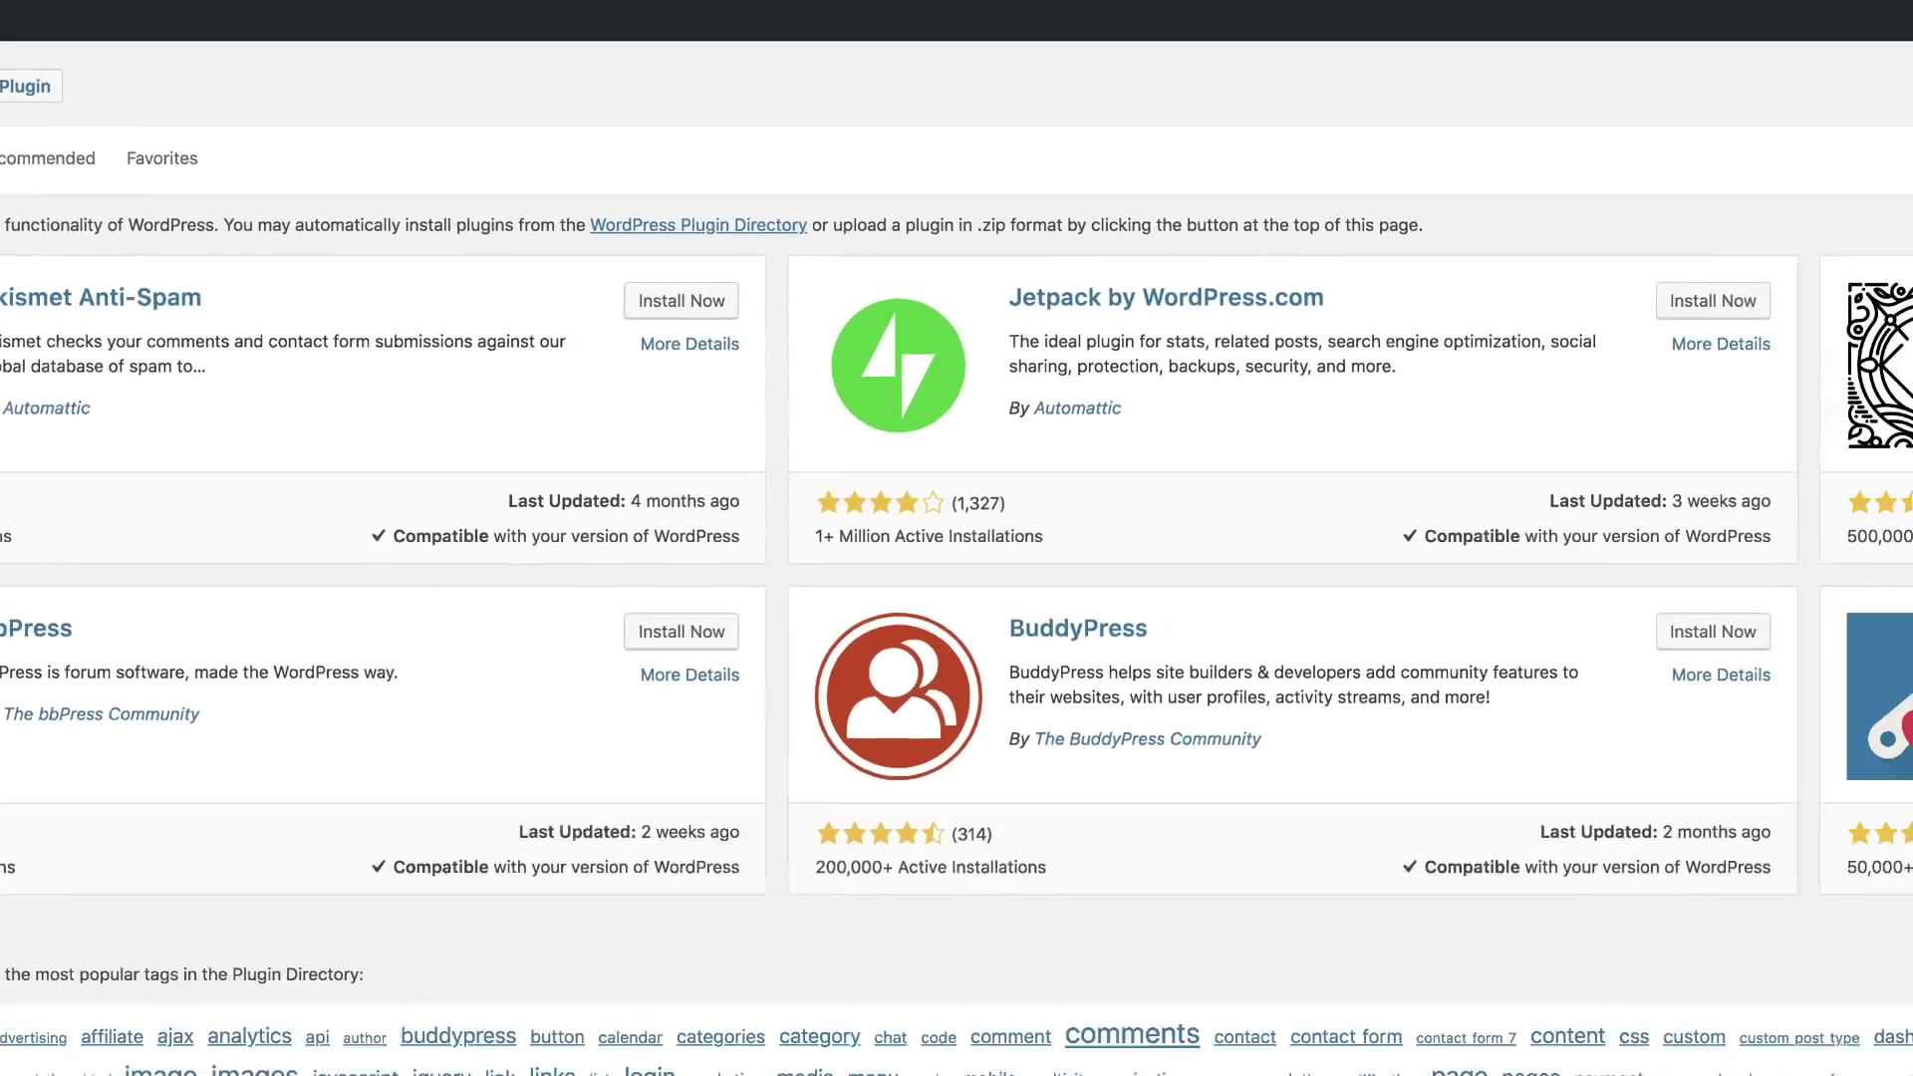
{"action": "left_click", "coordinate": [1608, 145]}
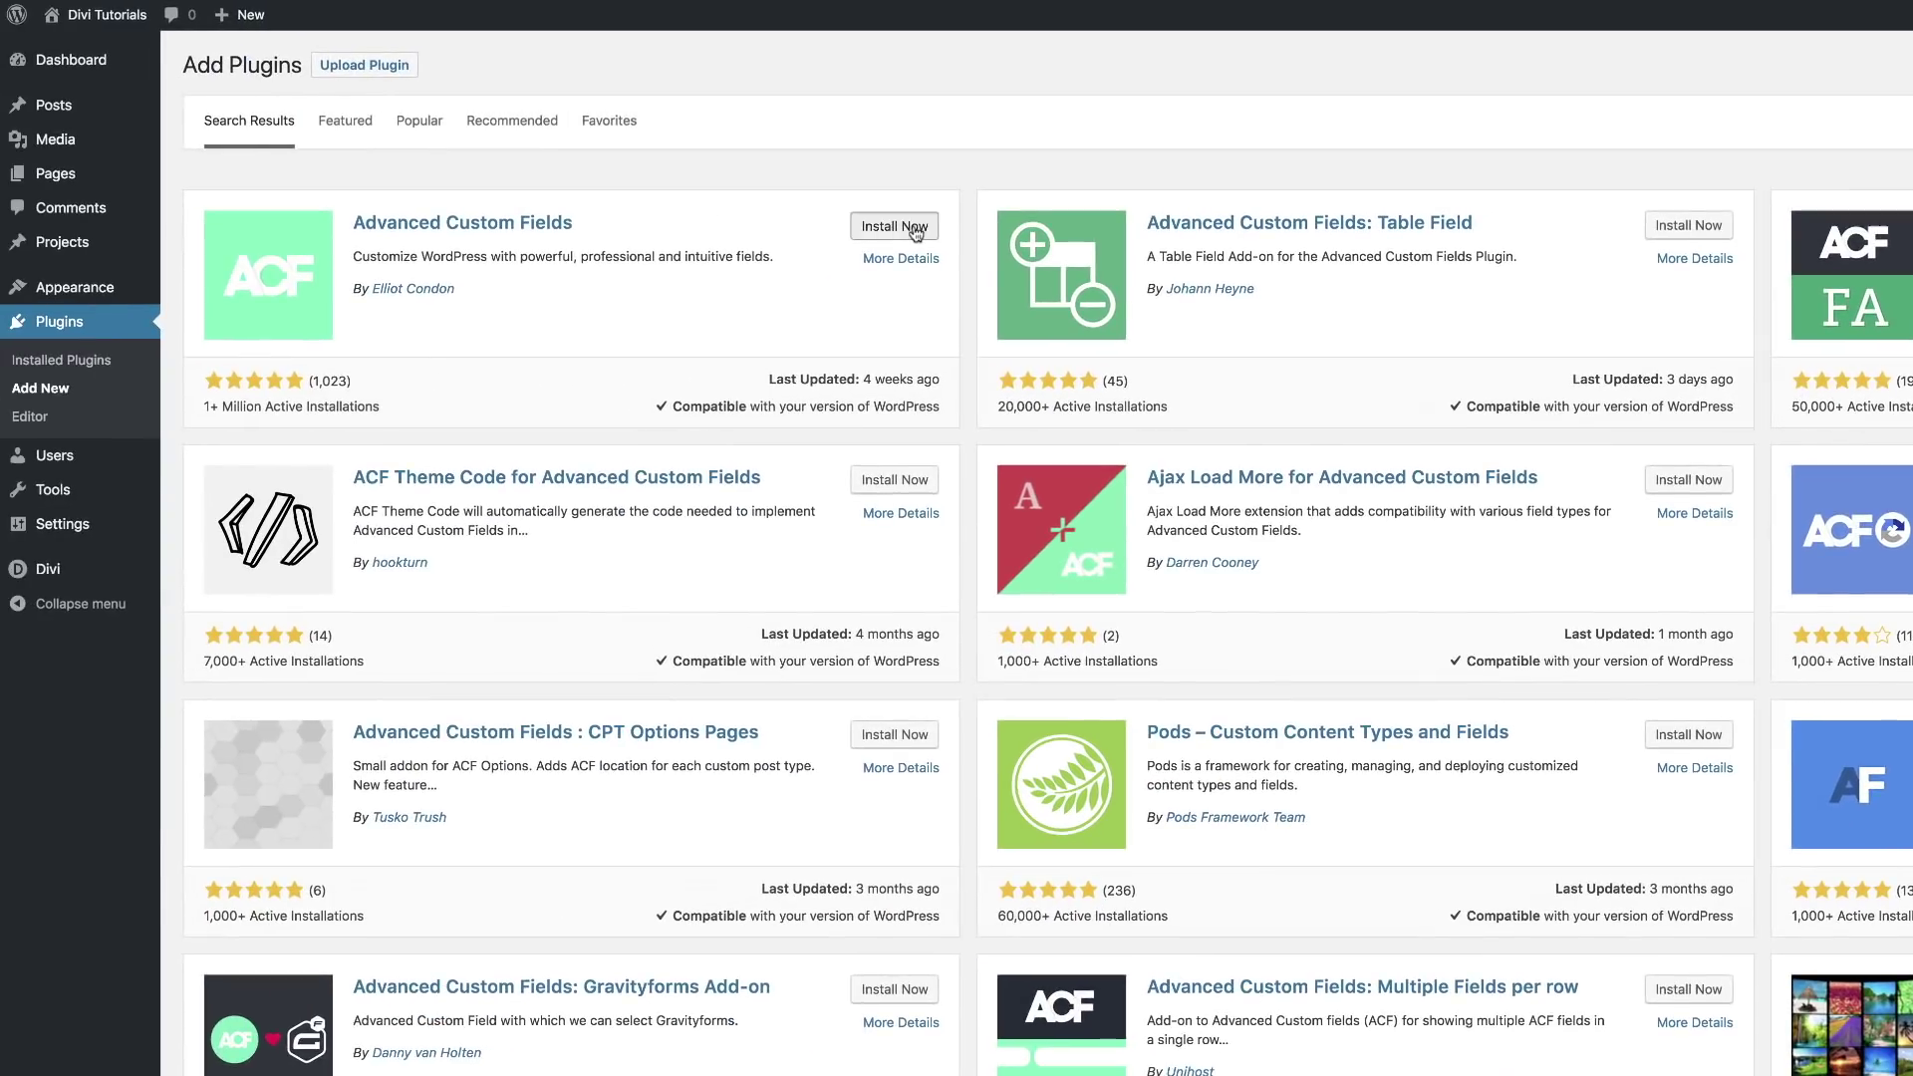
{"action": "left_click", "coordinate": [916, 233]}
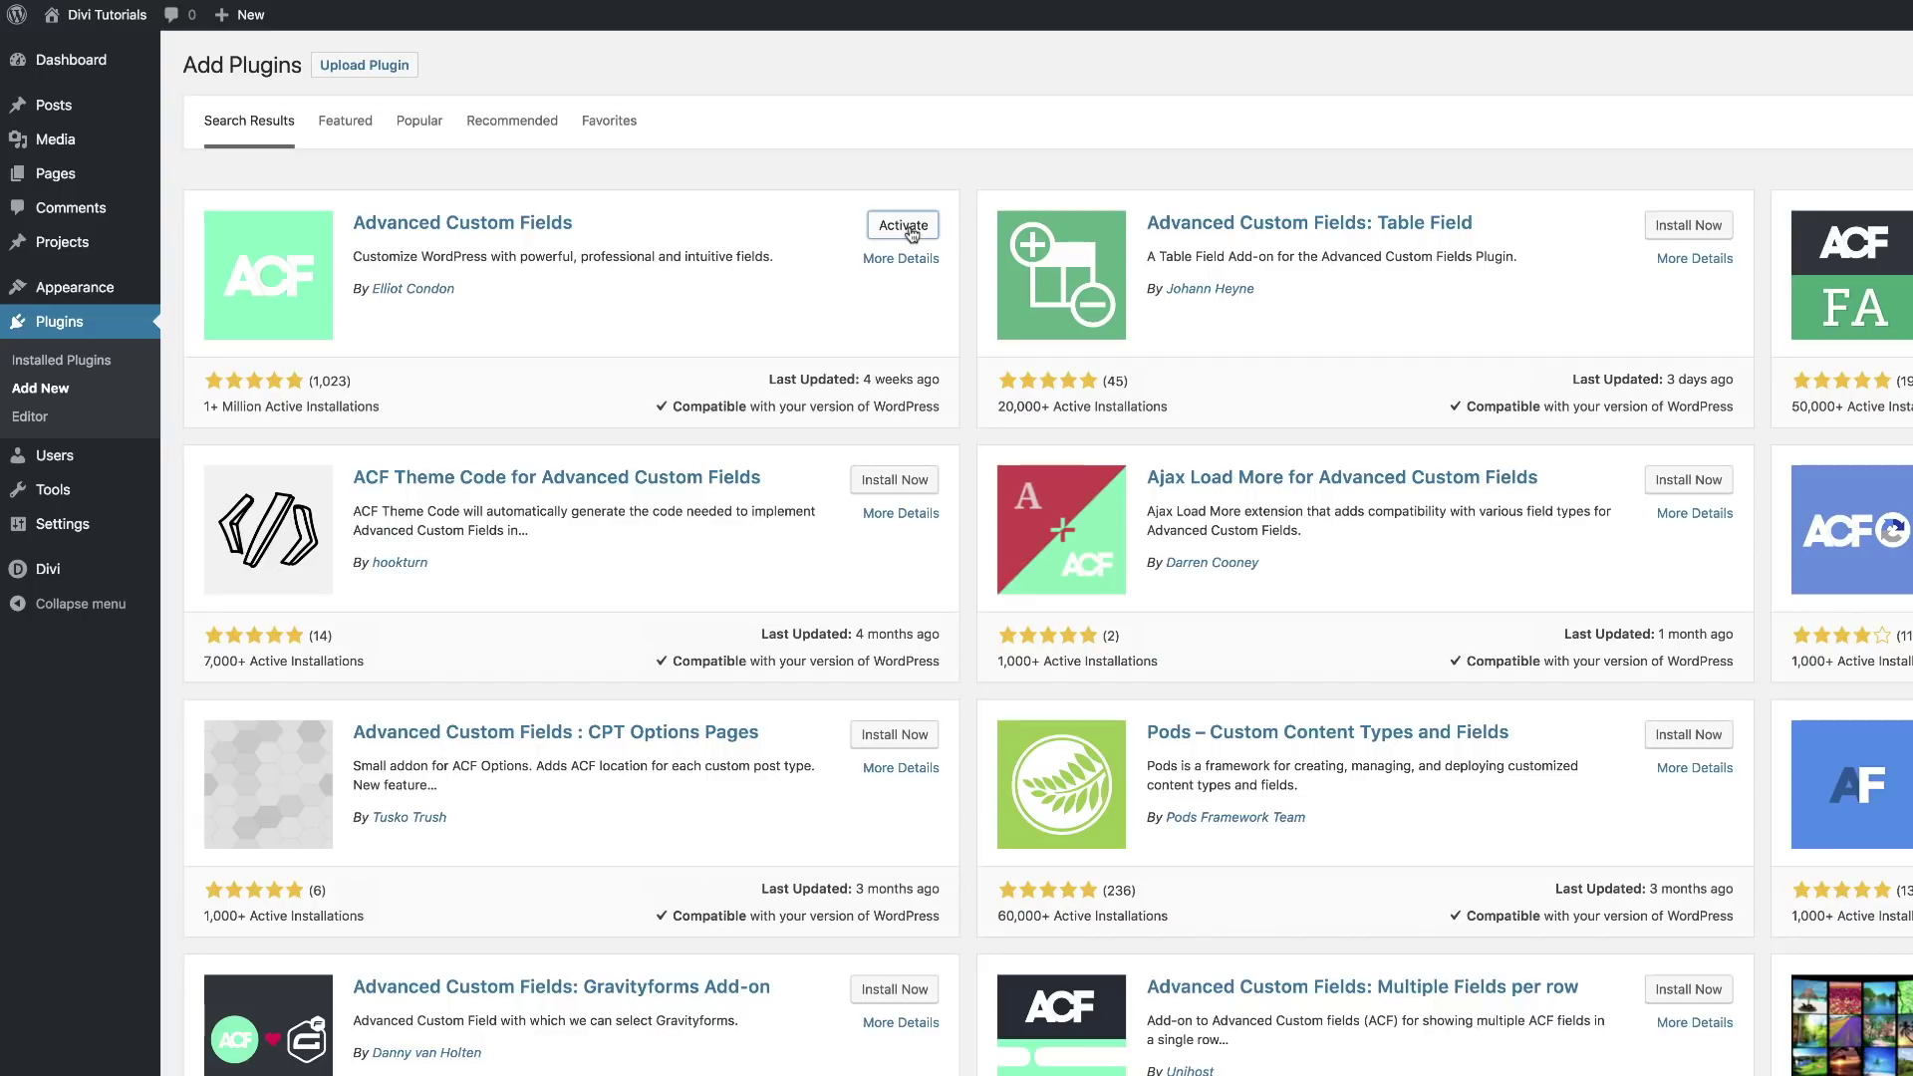
{"action": "left_click", "coordinate": [902, 226]}
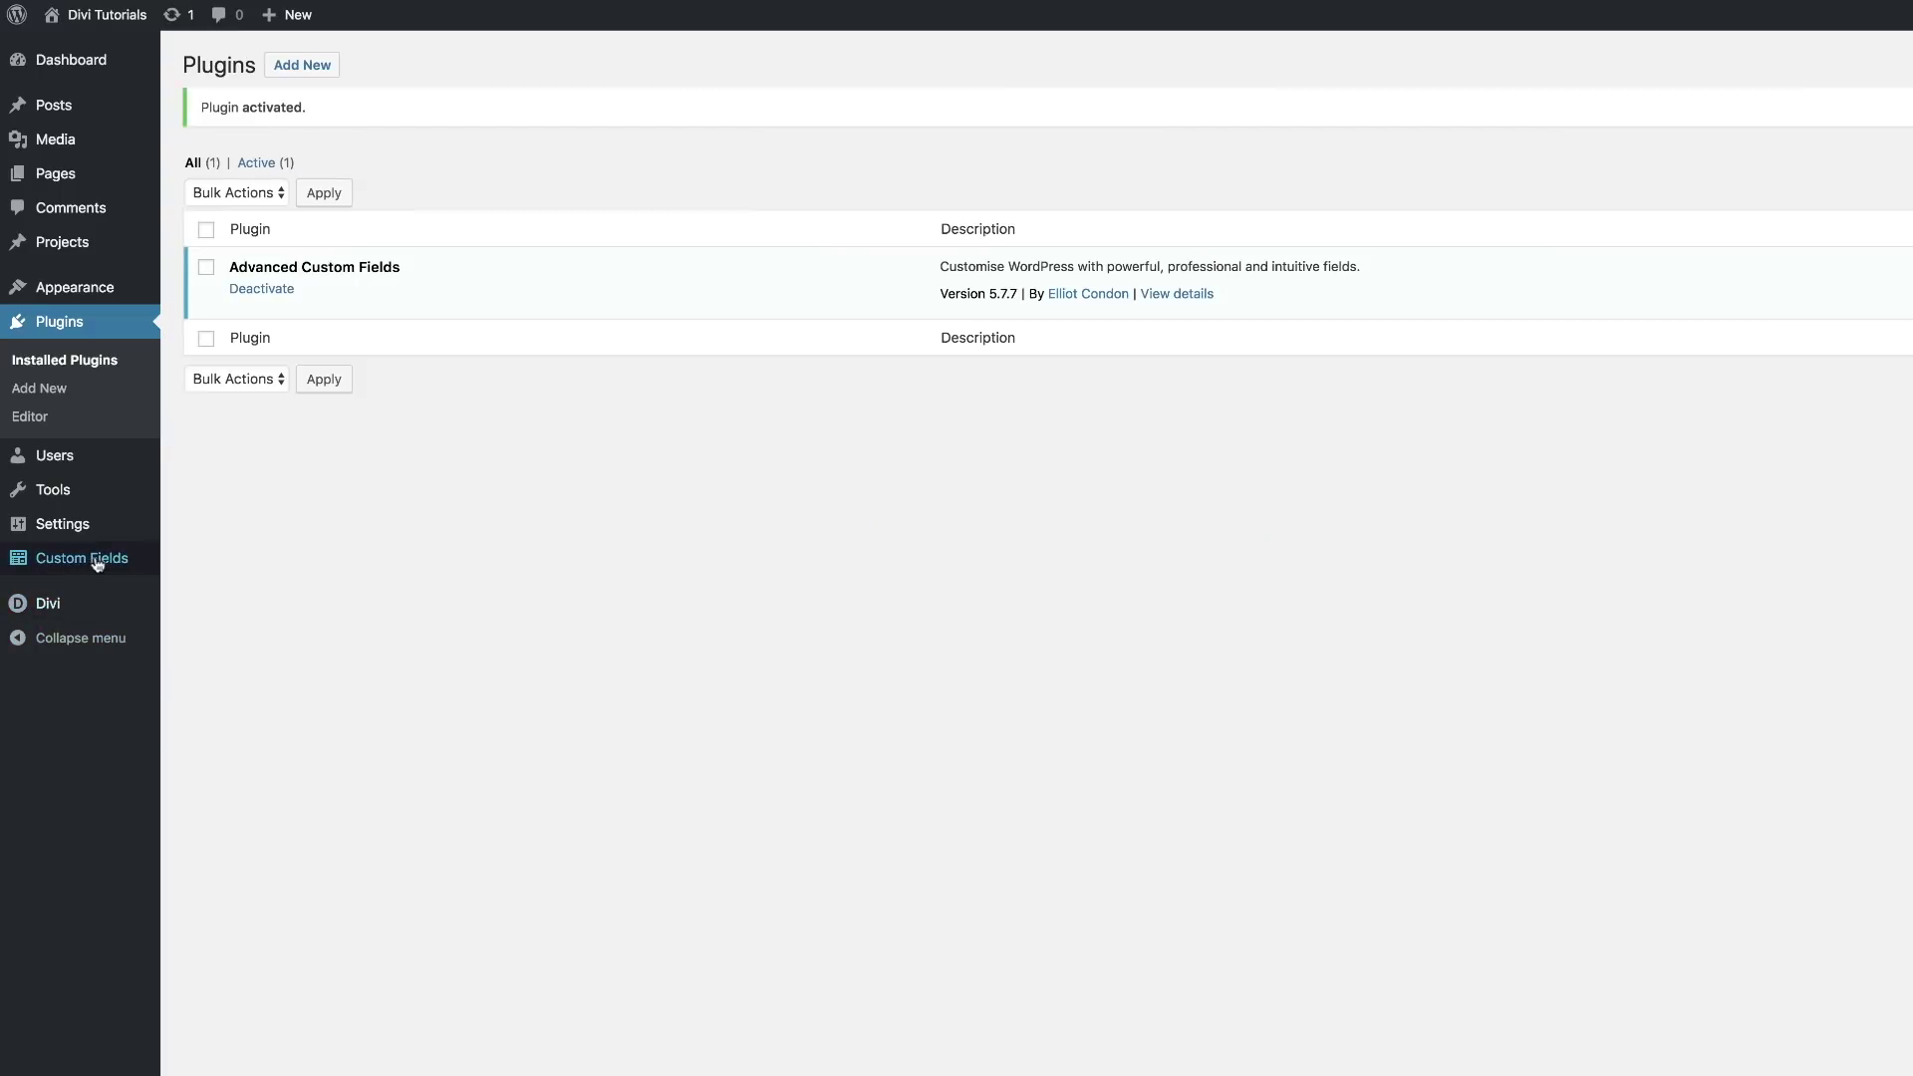
{"action": "mouse_move", "coordinate": [98, 561]}
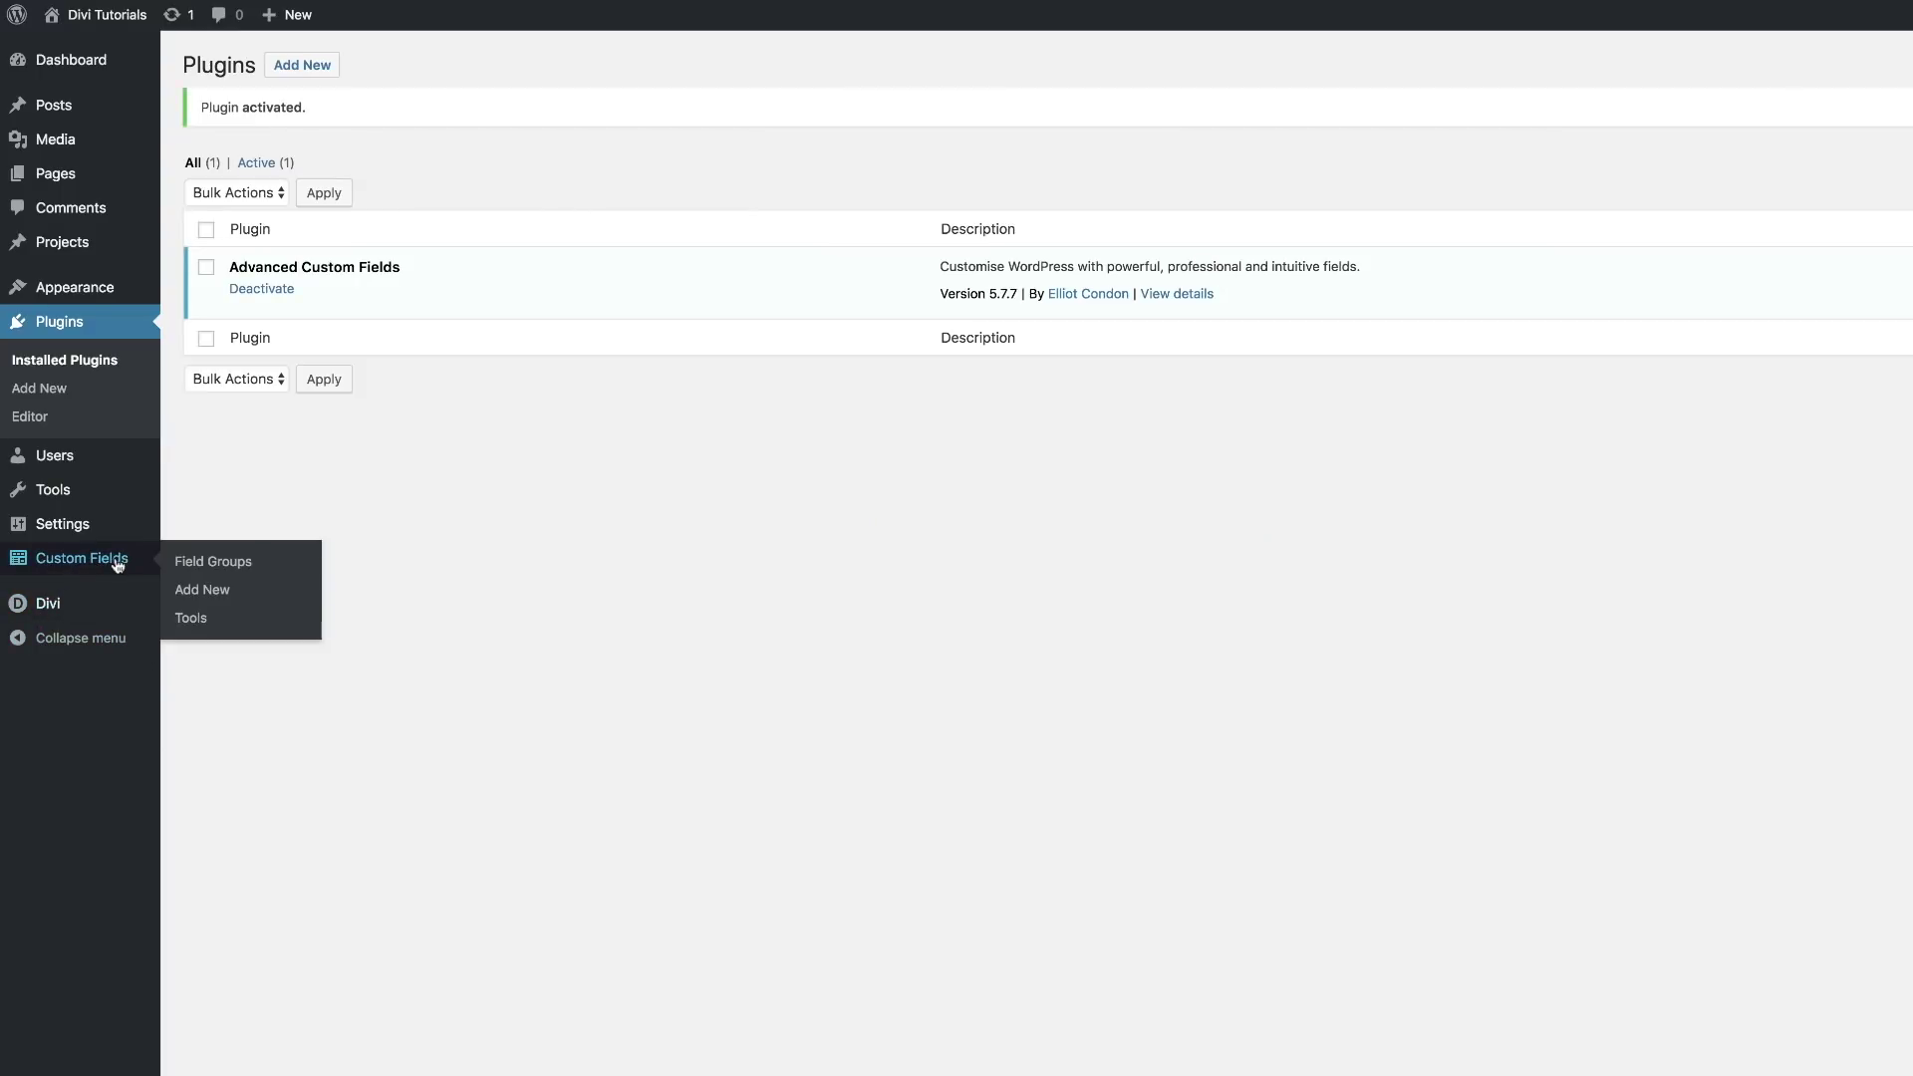
{"action": "left_click", "coordinate": [239, 569]}
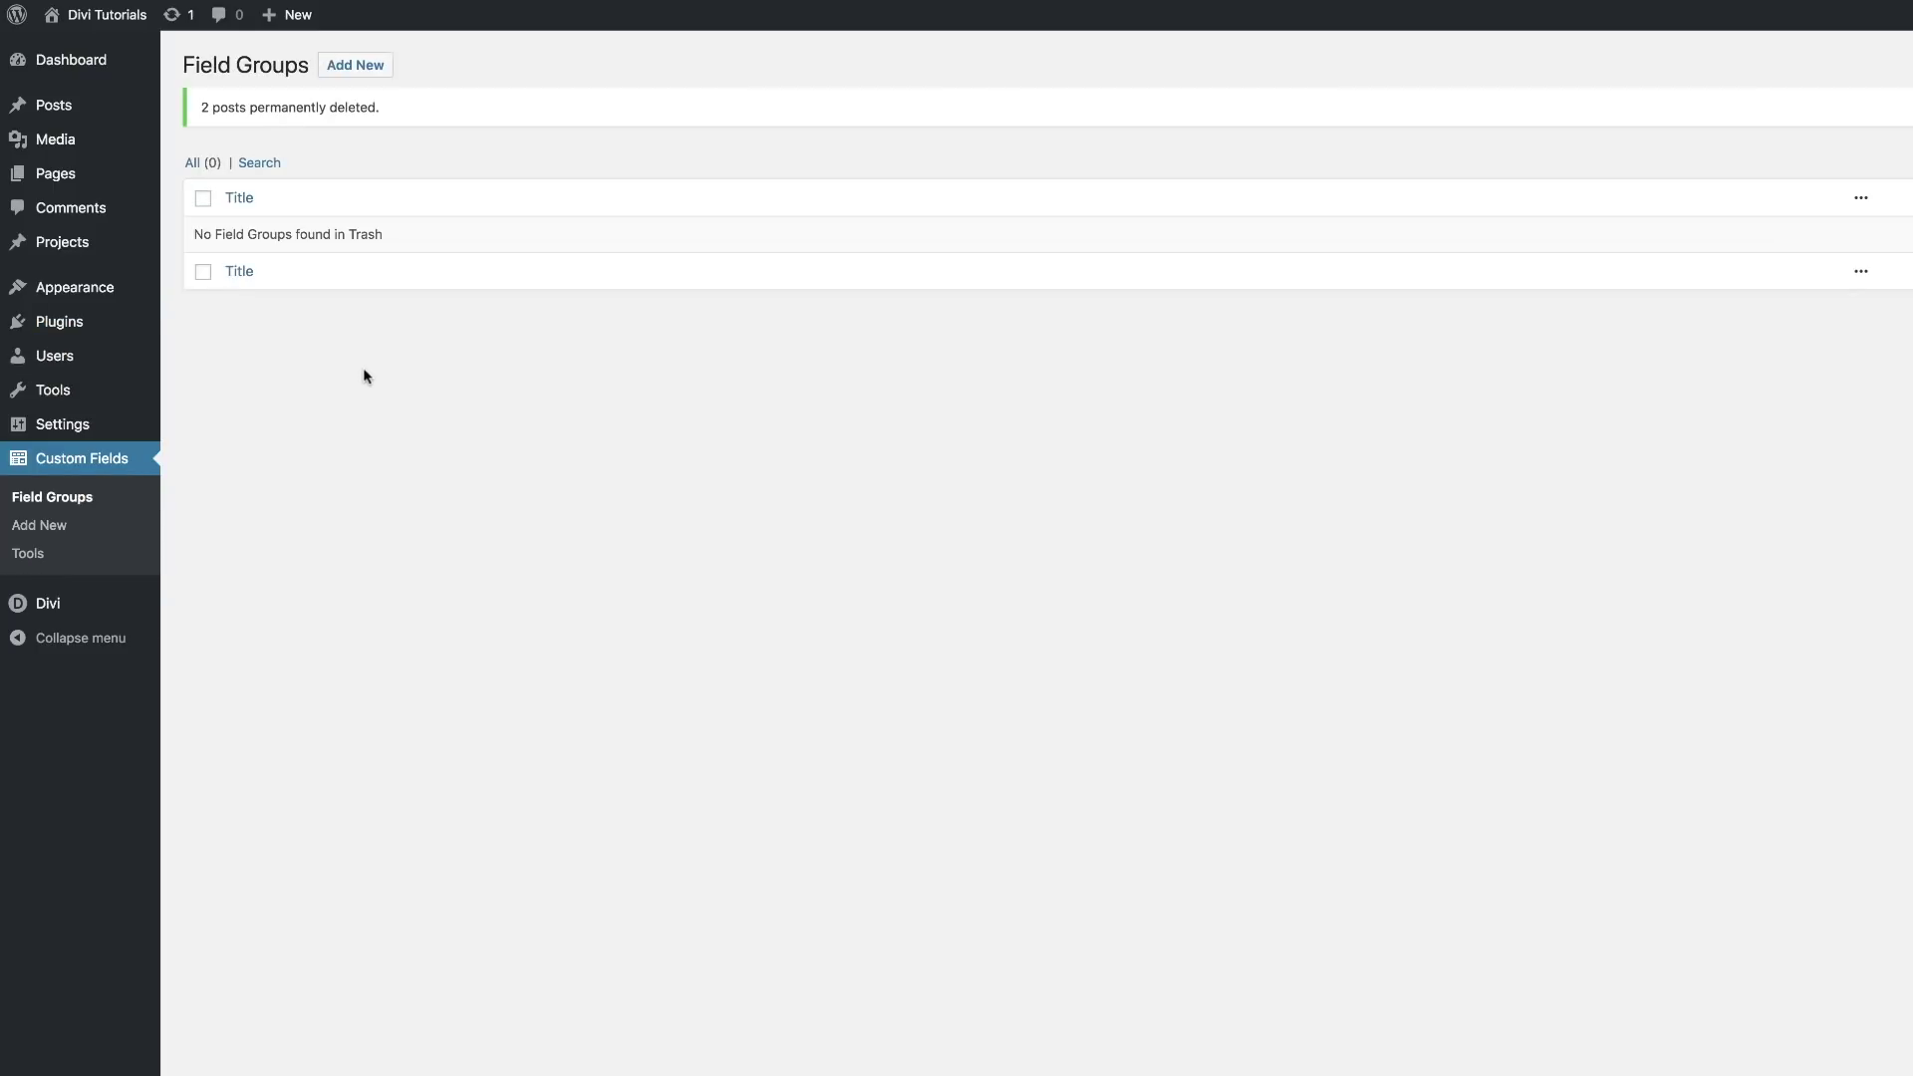
Publish a new field group titled 'Cars' with location rule Post Type is equal to Page.
{"action": "left_click", "coordinate": [371, 70]}
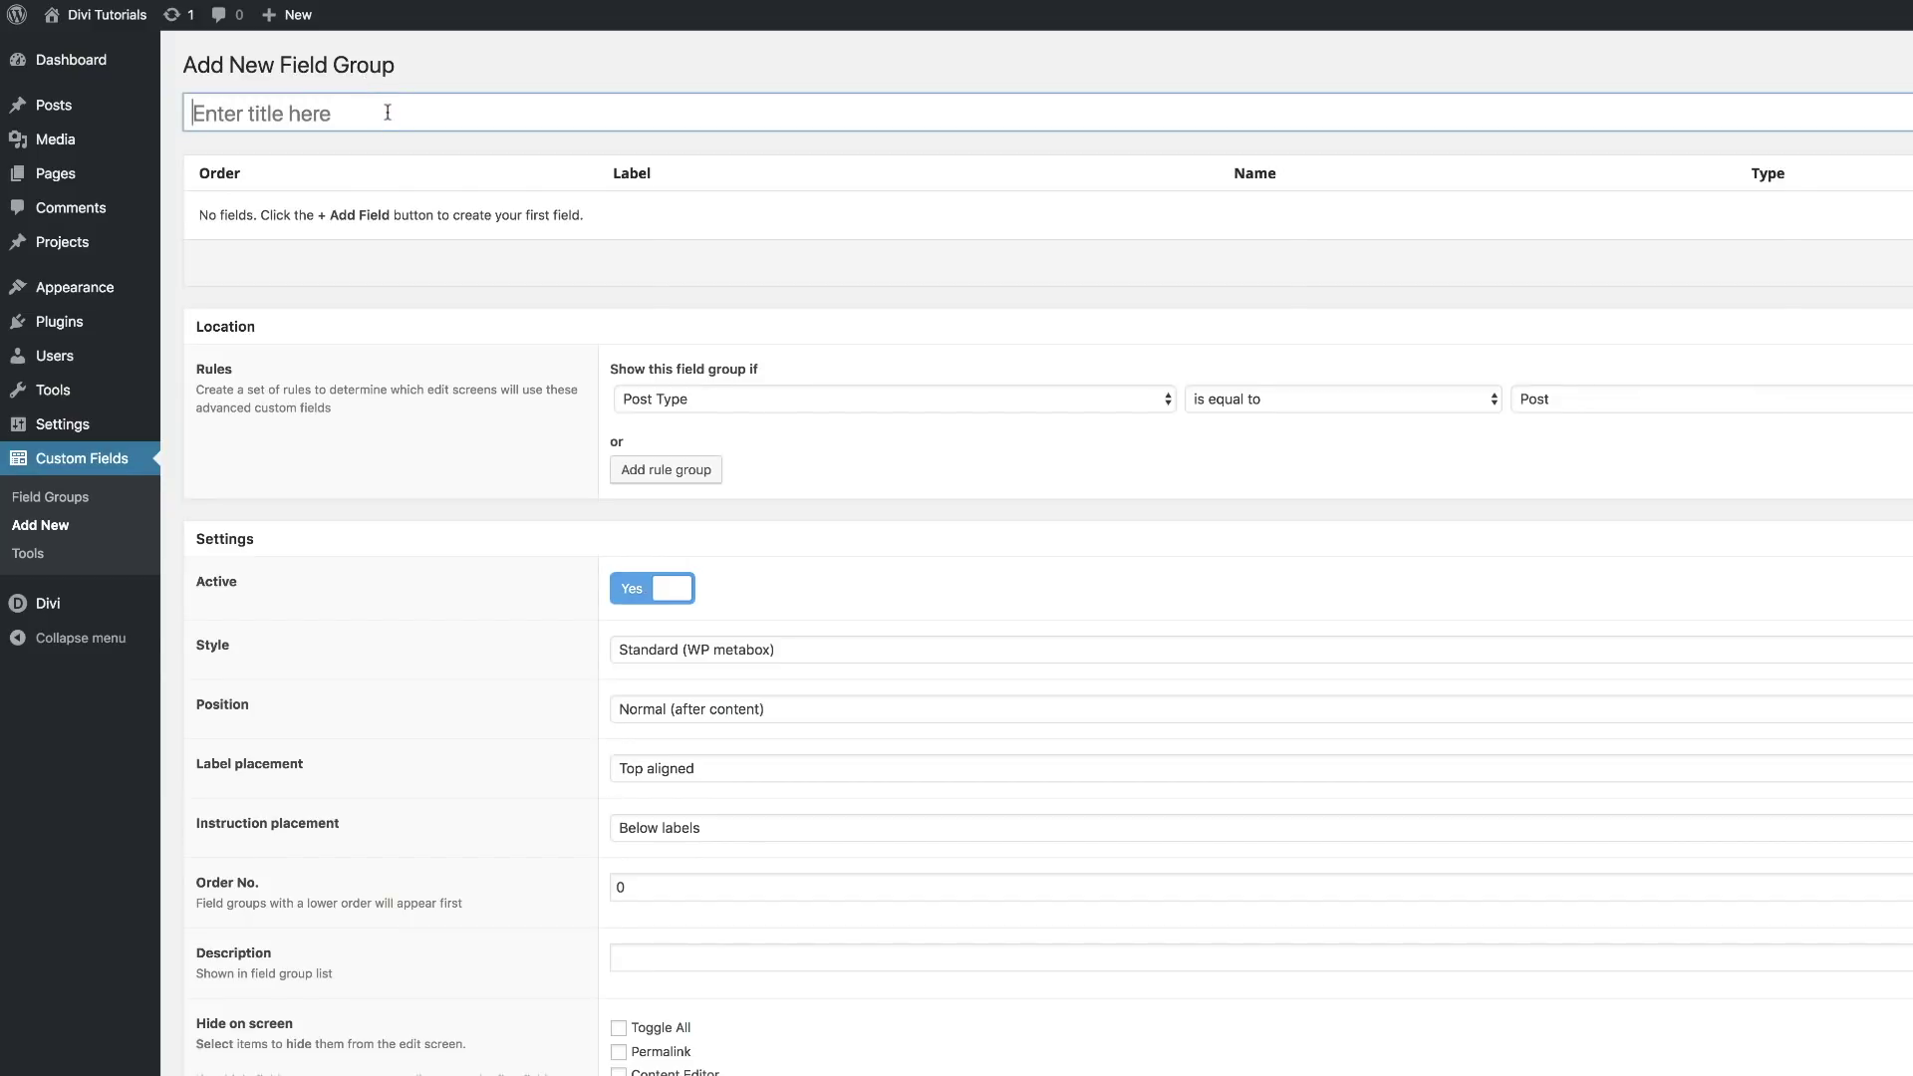
{"action": "type", "text": "Cars"}
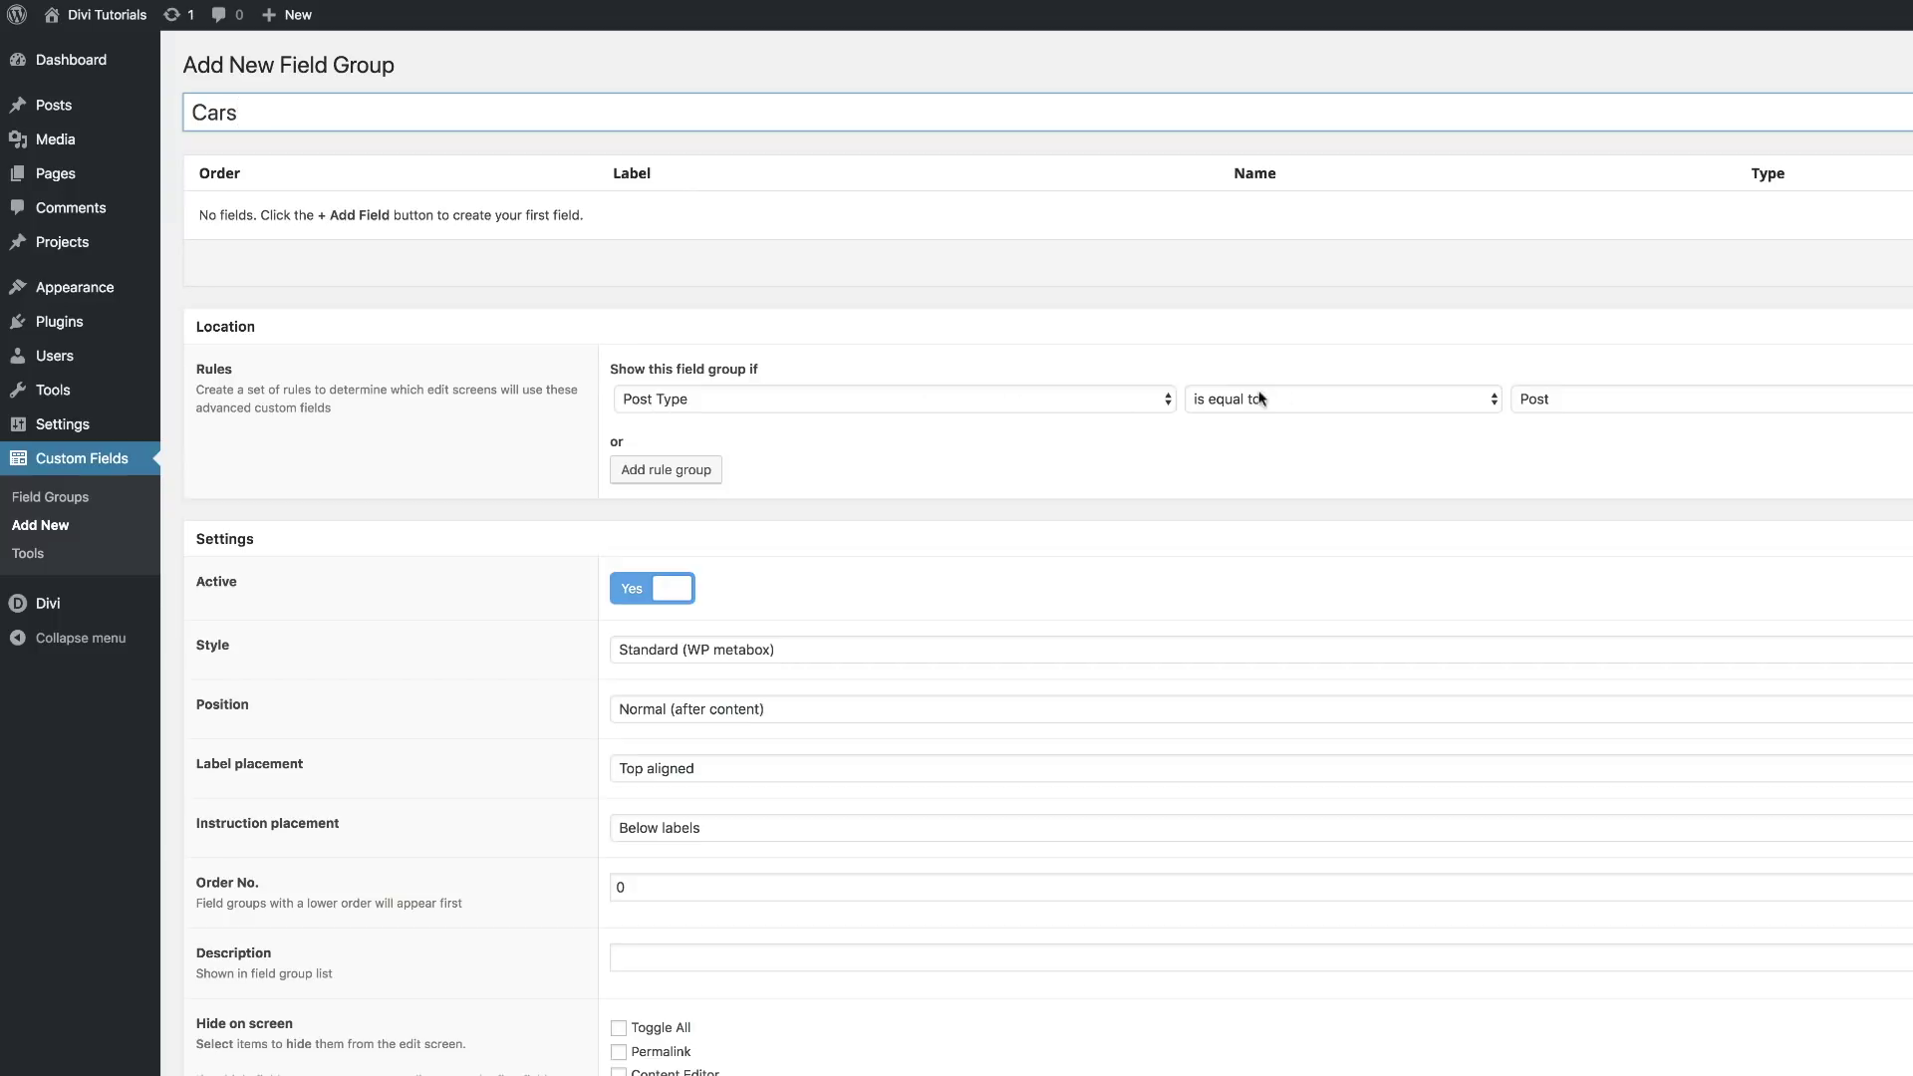
{"action": "left_click", "coordinate": [1664, 398]}
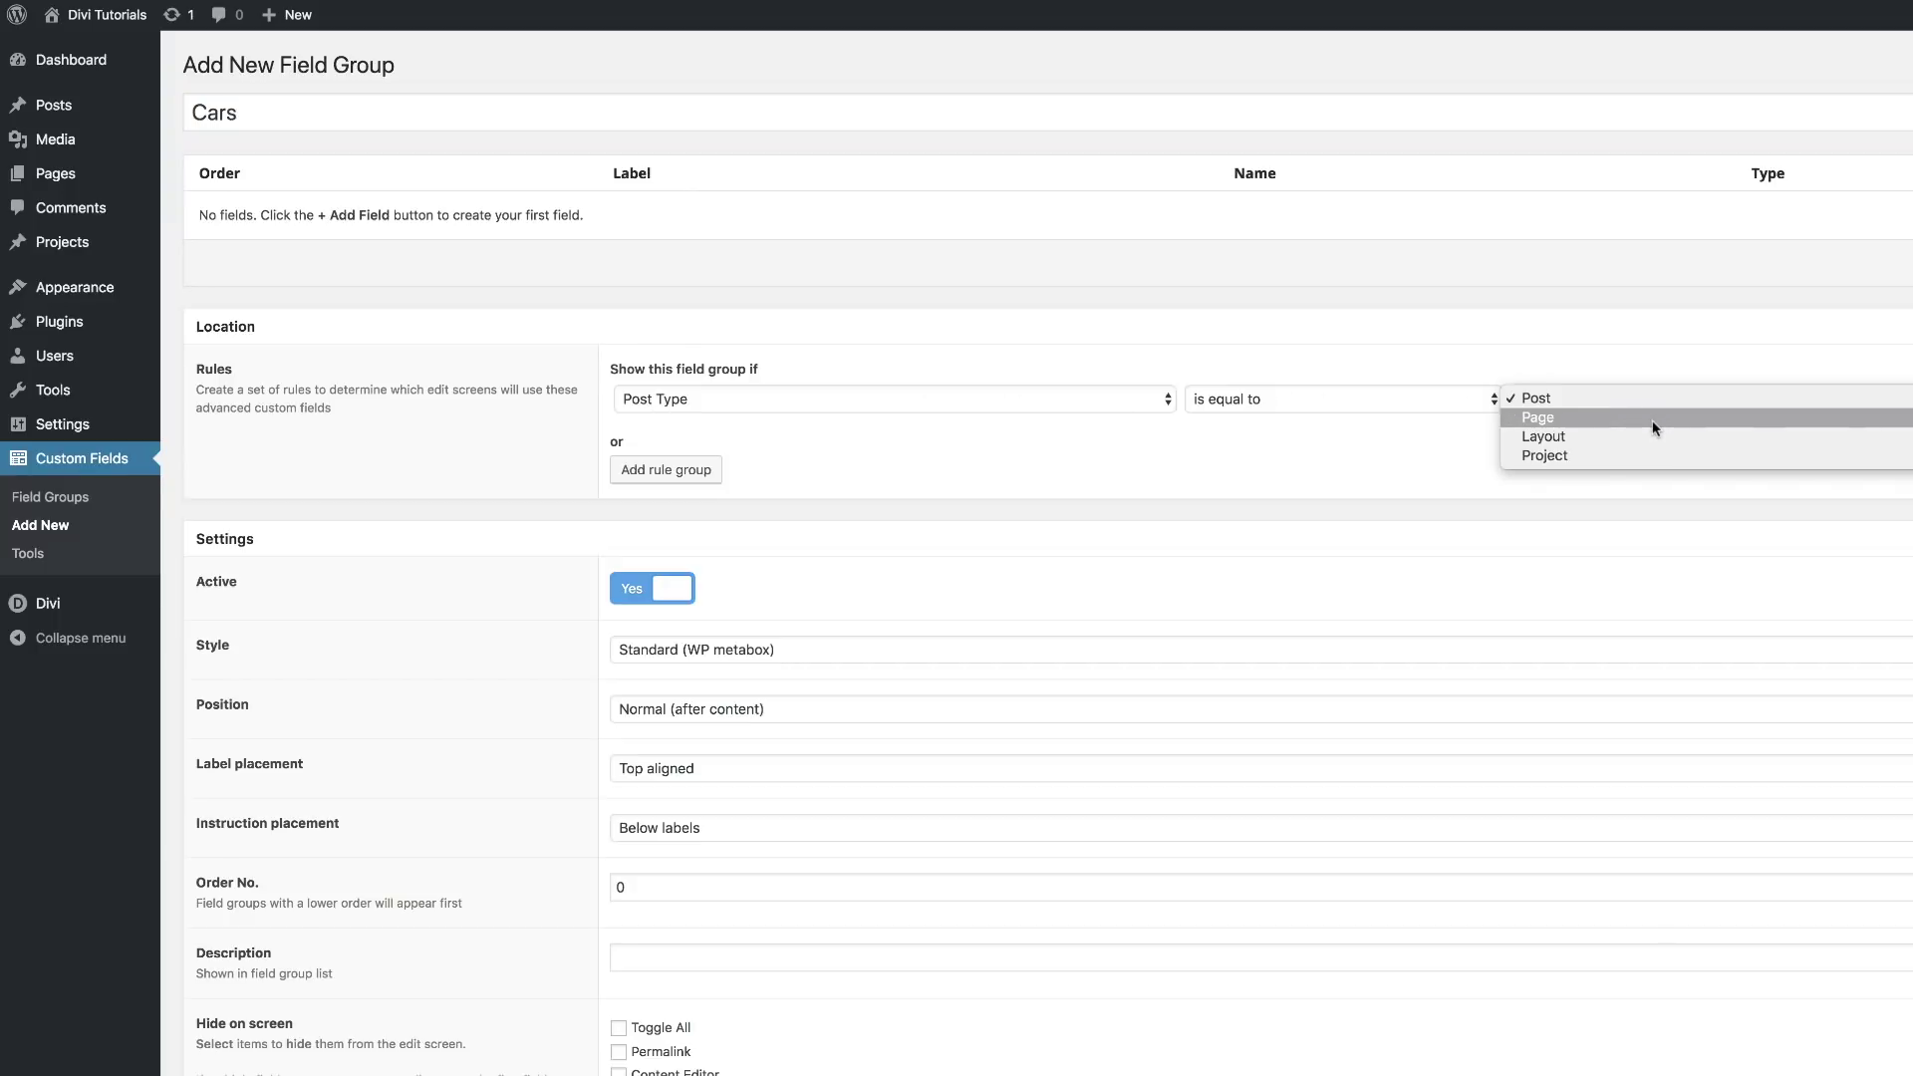
{"action": "left_click", "coordinate": [1653, 418]}
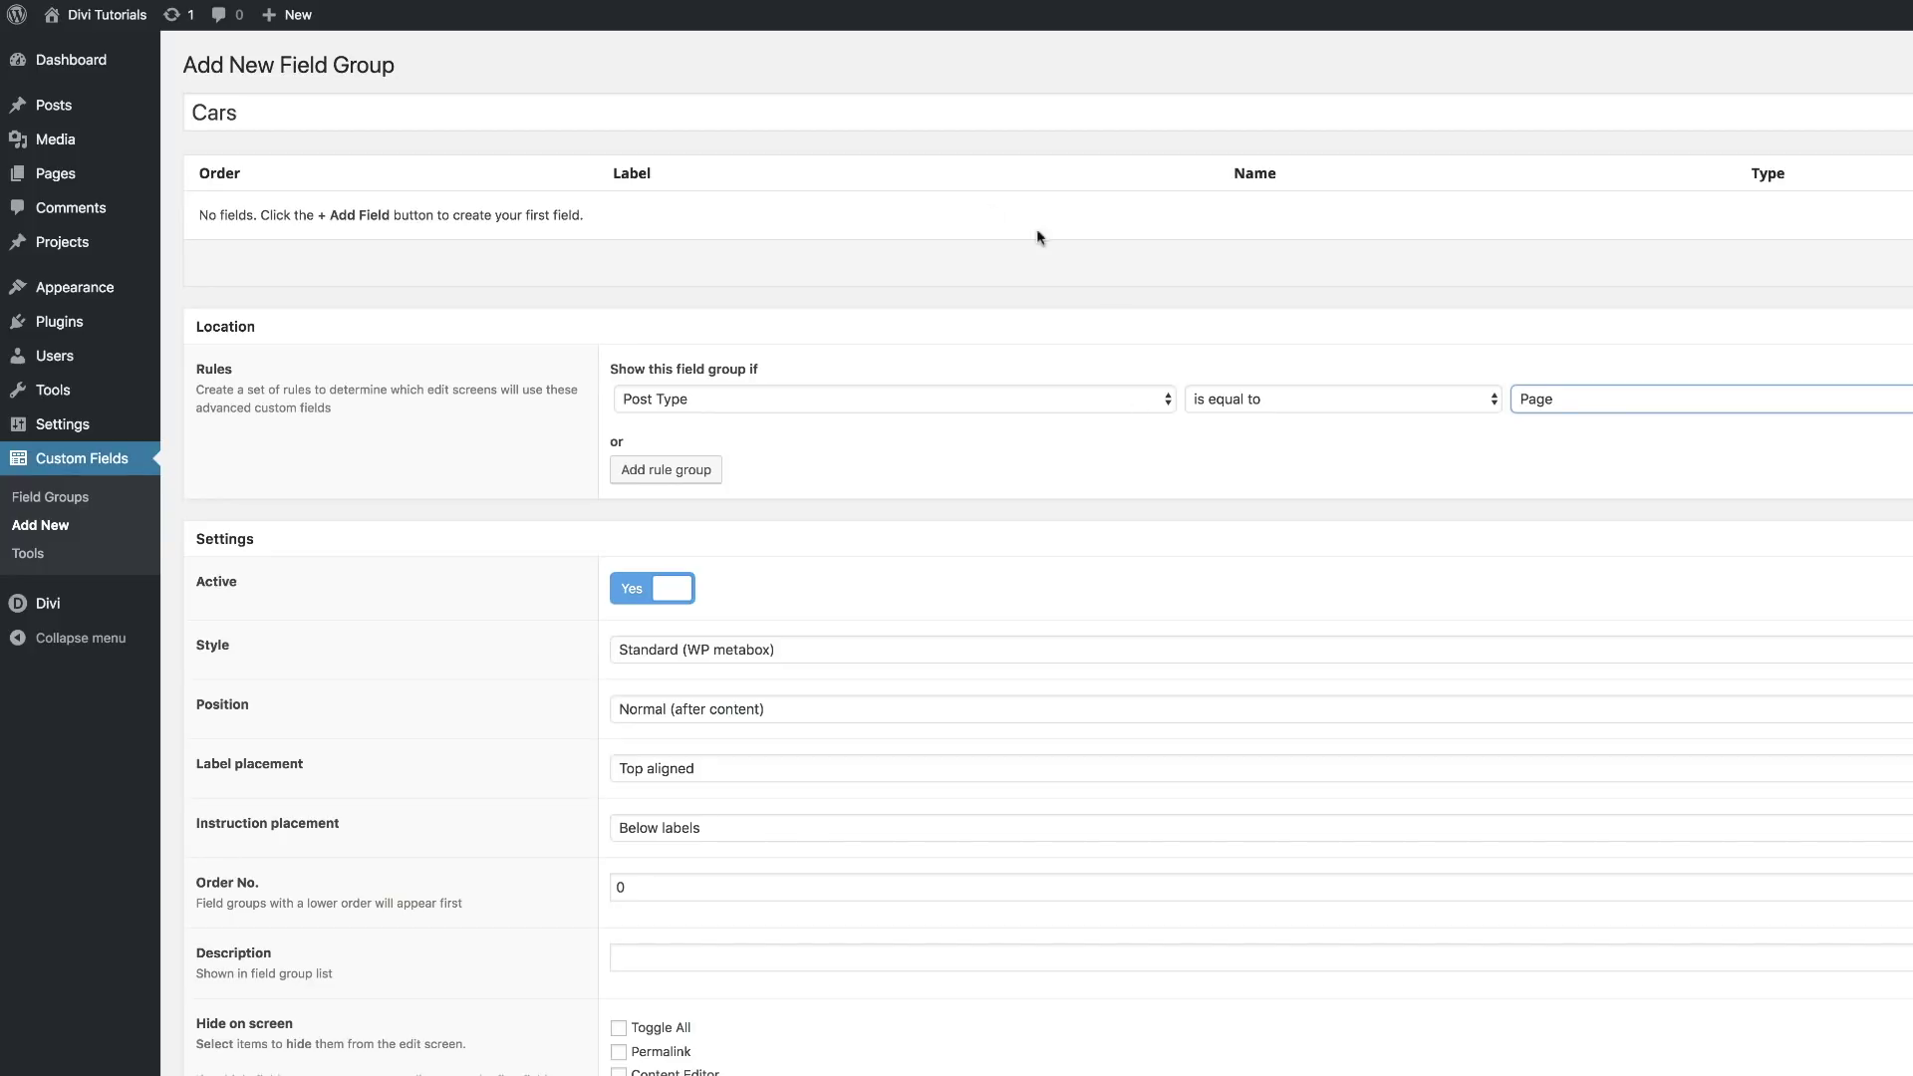
{"action": "left_click", "coordinate": [1855, 203]}
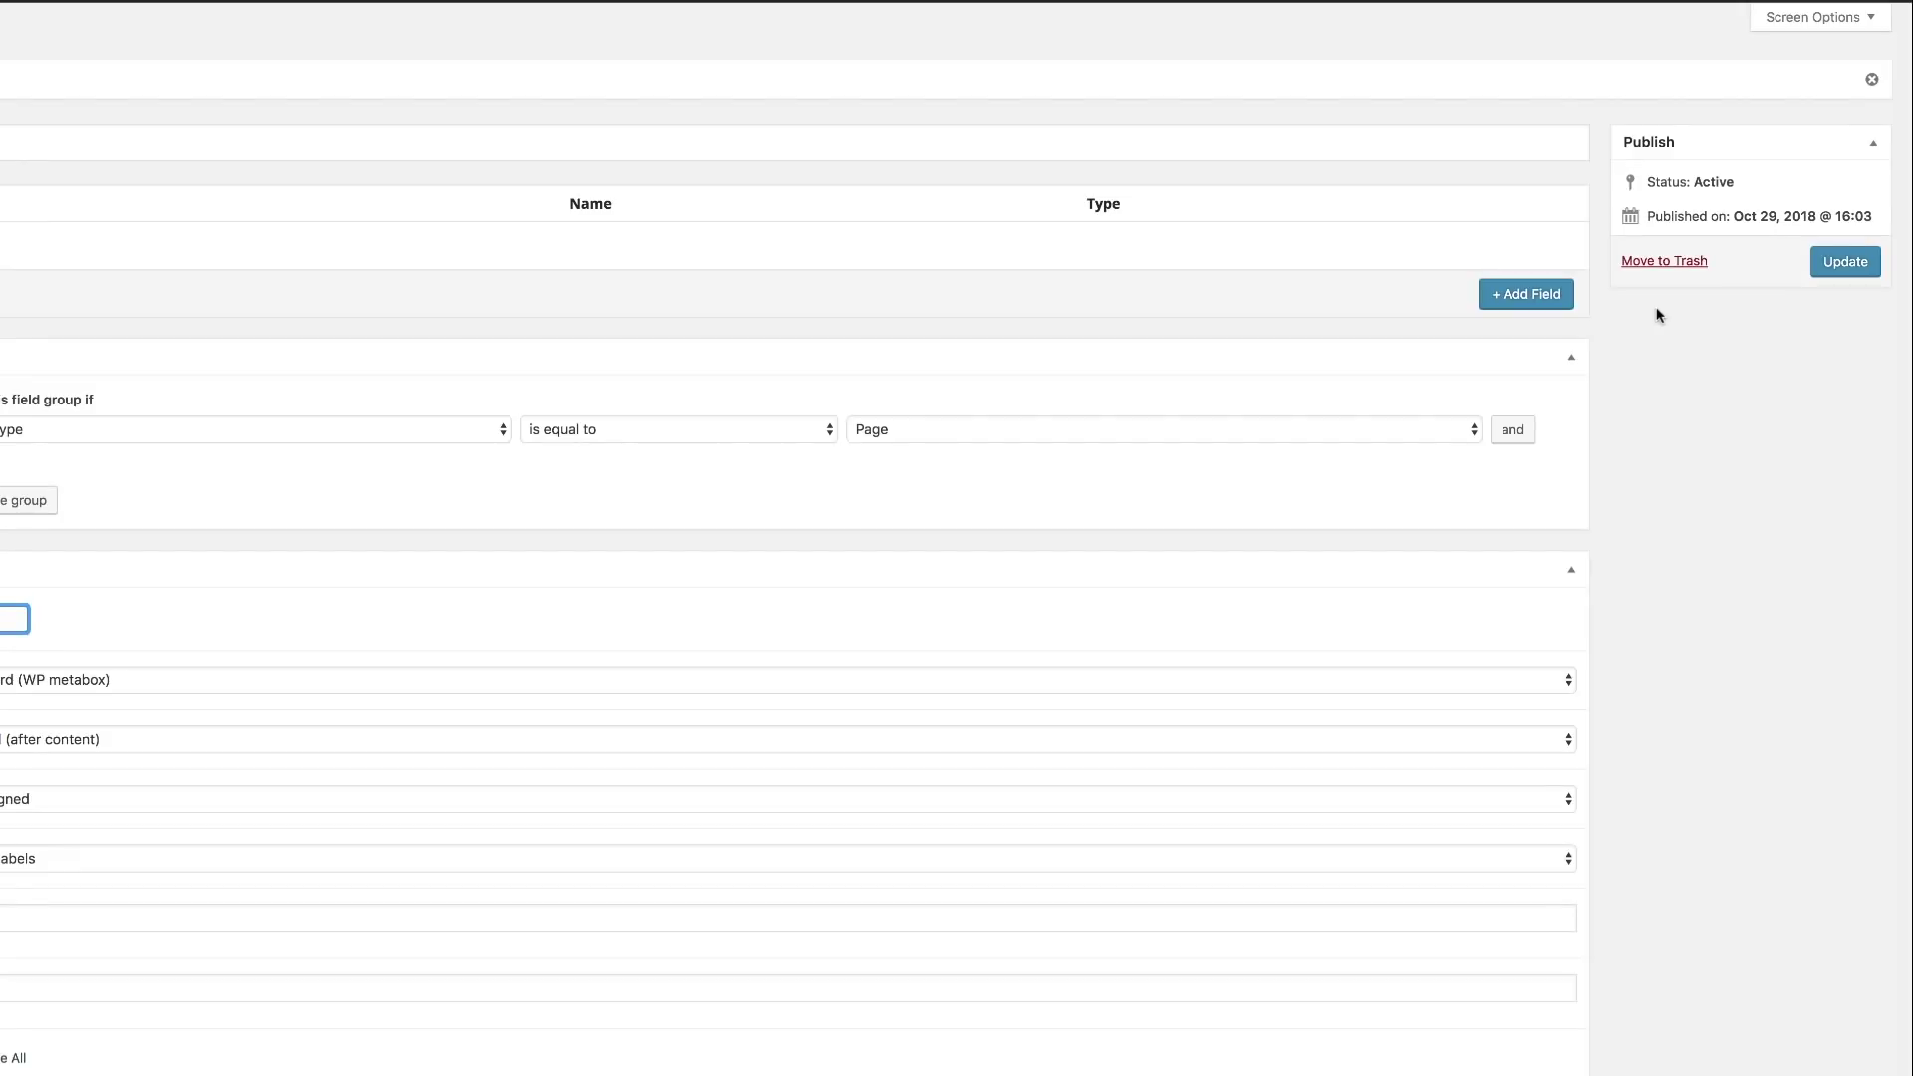
Add a Car Description field, named car_description, of type Text Area.
{"action": "left_click", "coordinate": [1522, 296]}
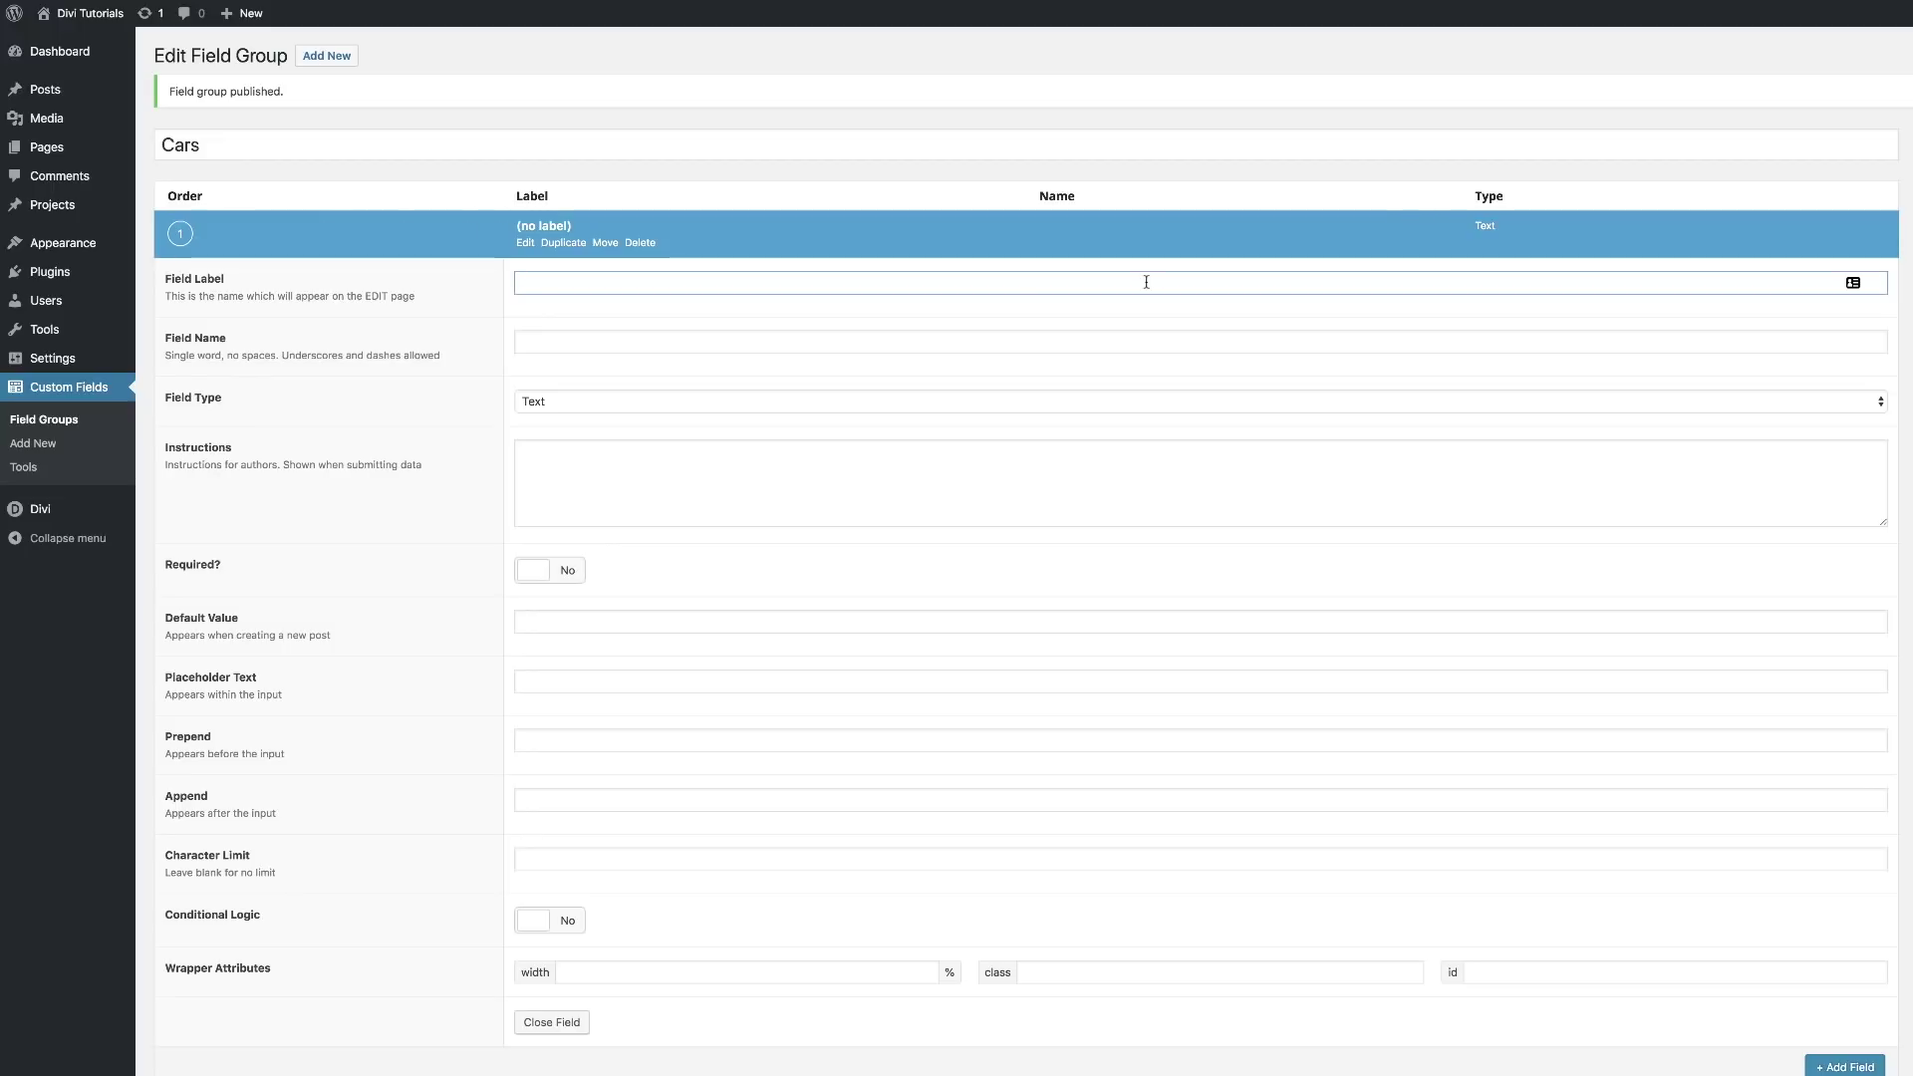
{"action": "type", "text": "Car Description"}
{"action": "key", "text": "Tab"}
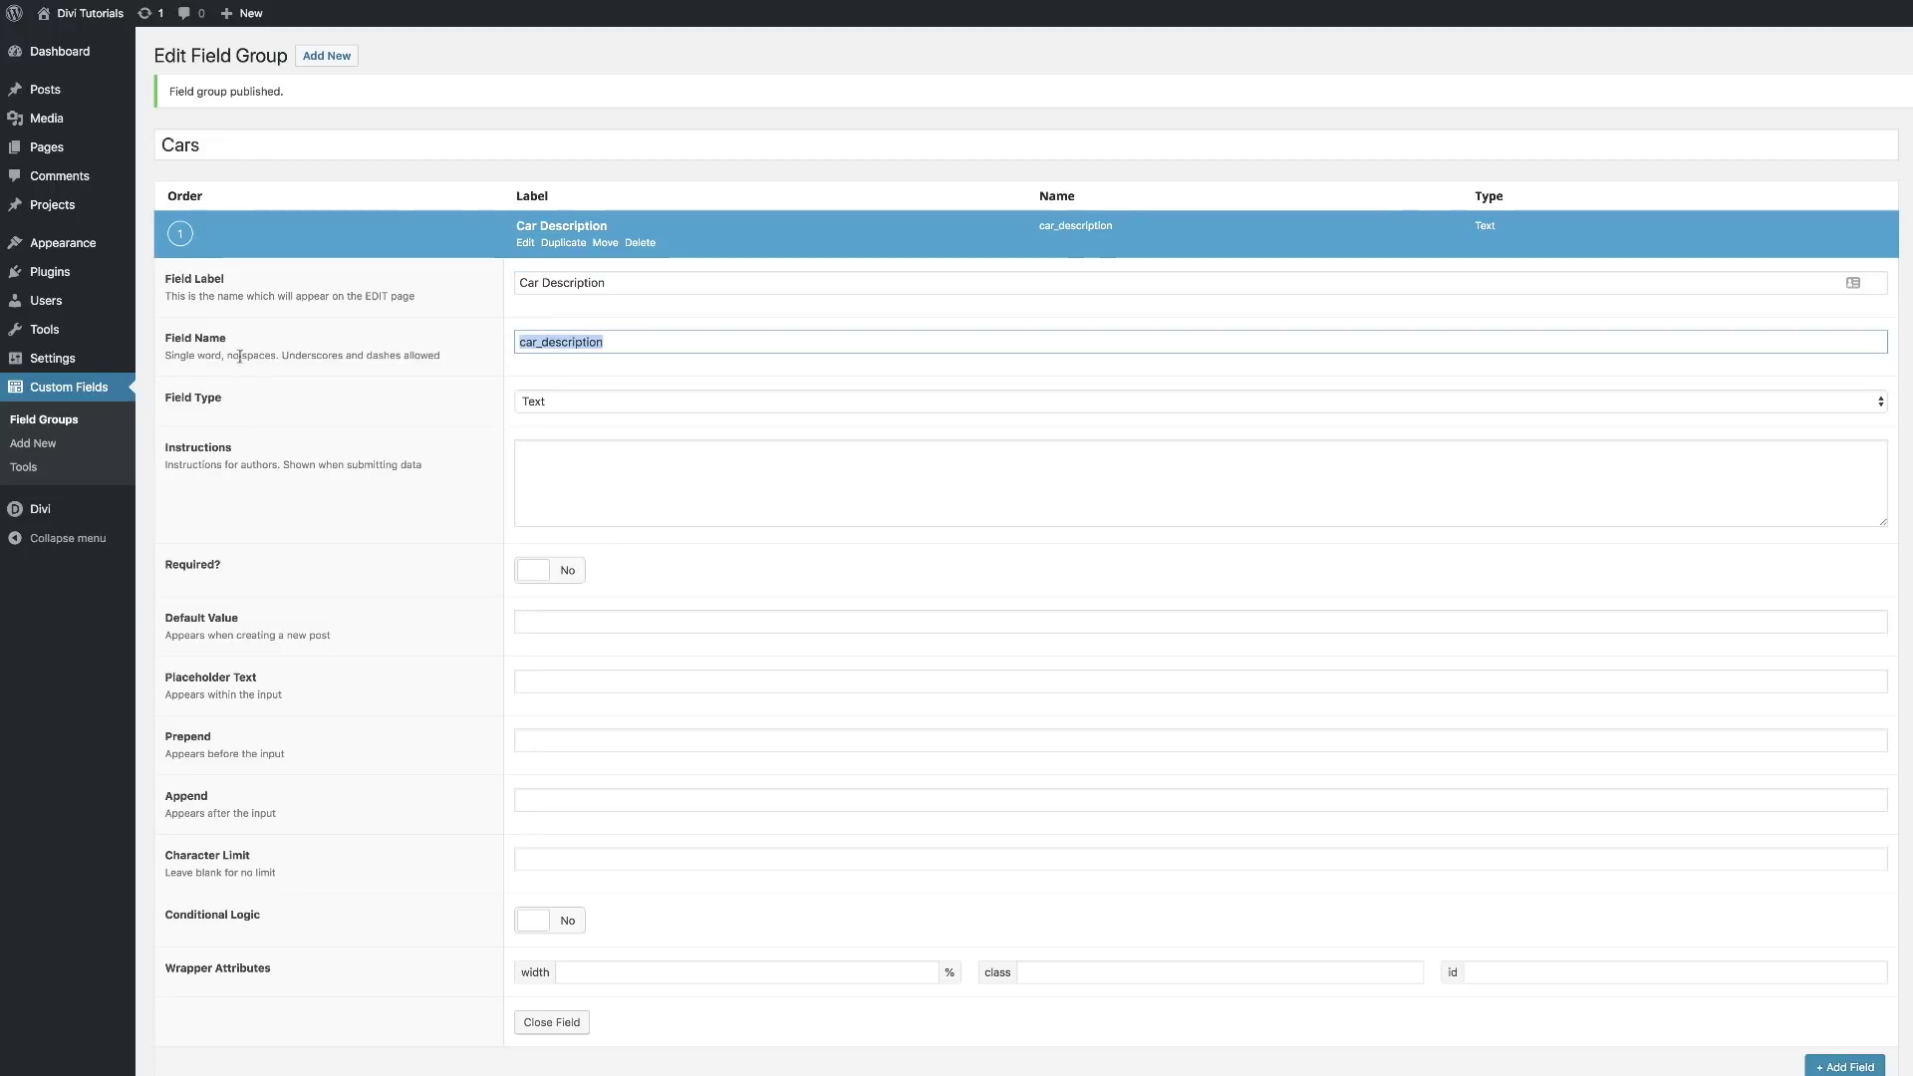
{"action": "left_click", "coordinate": [626, 342]}
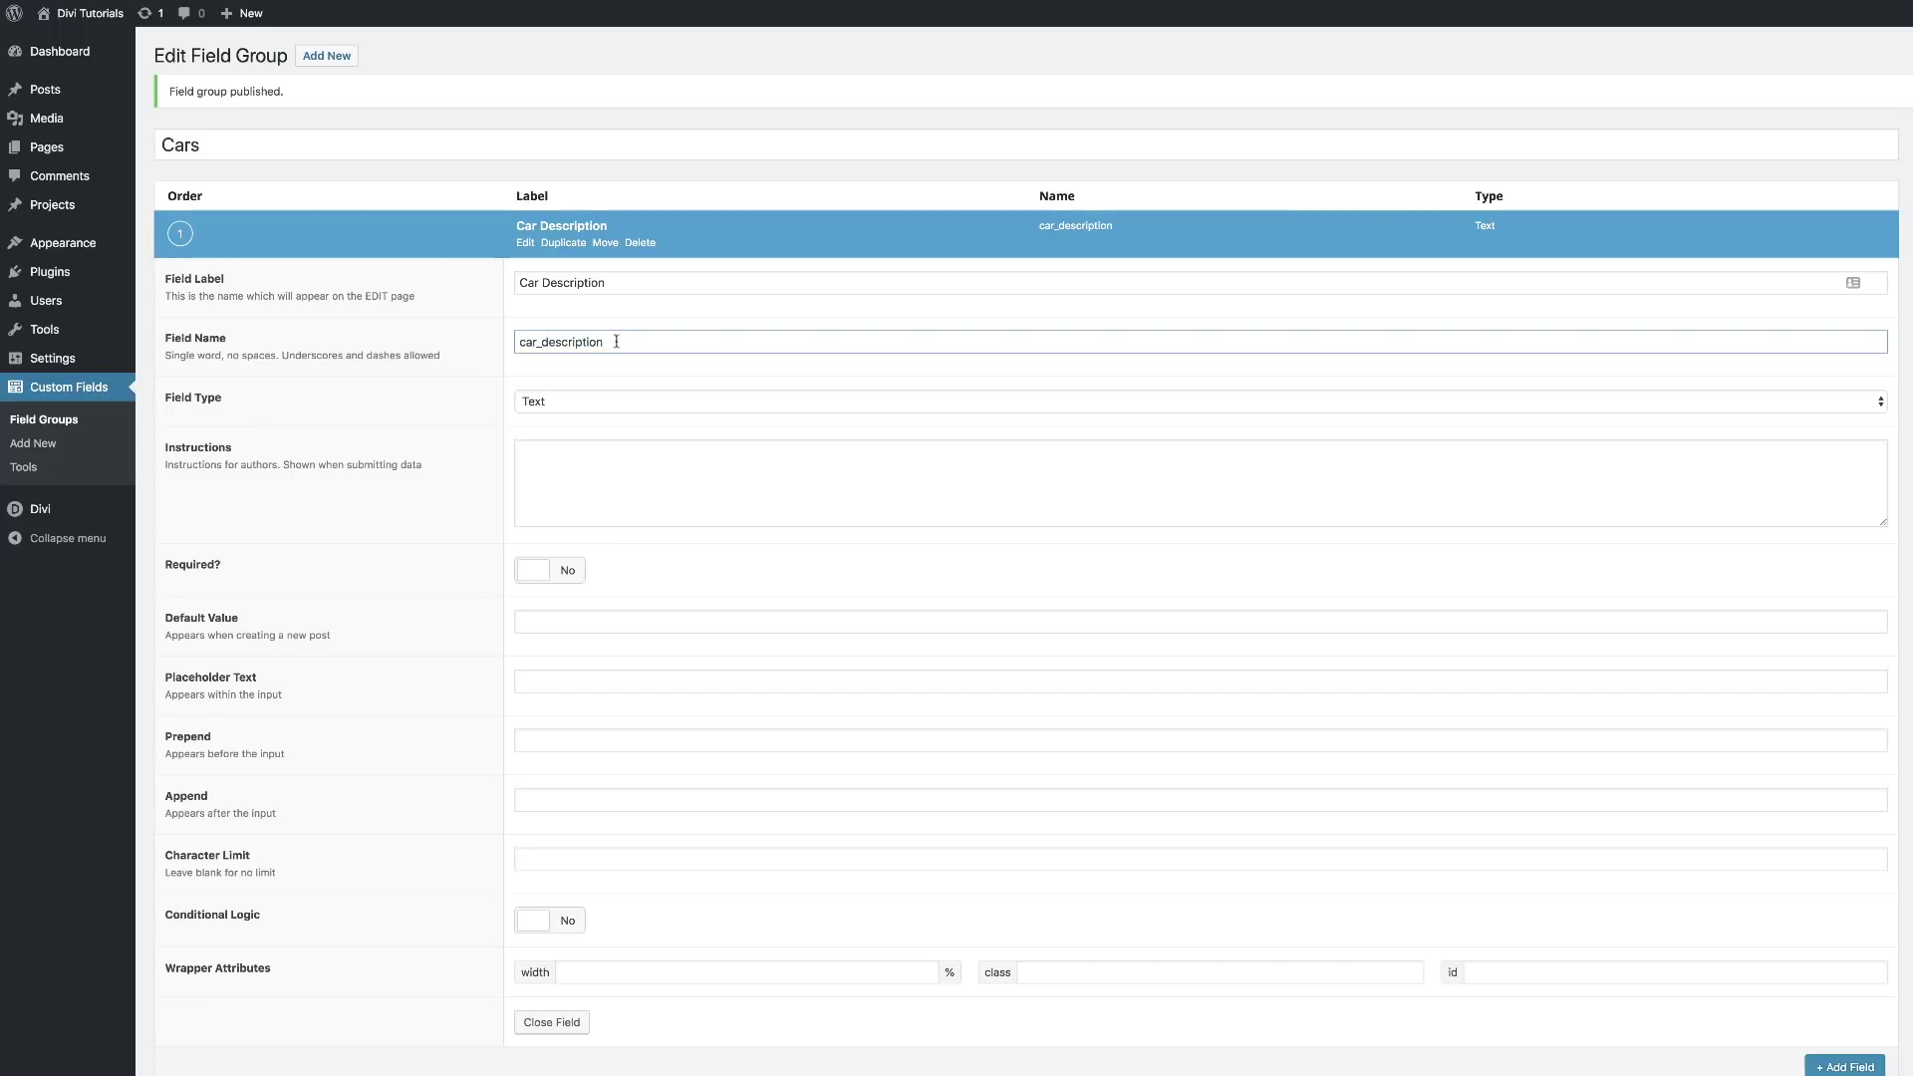
{"action": "left_click", "coordinate": [564, 406]}
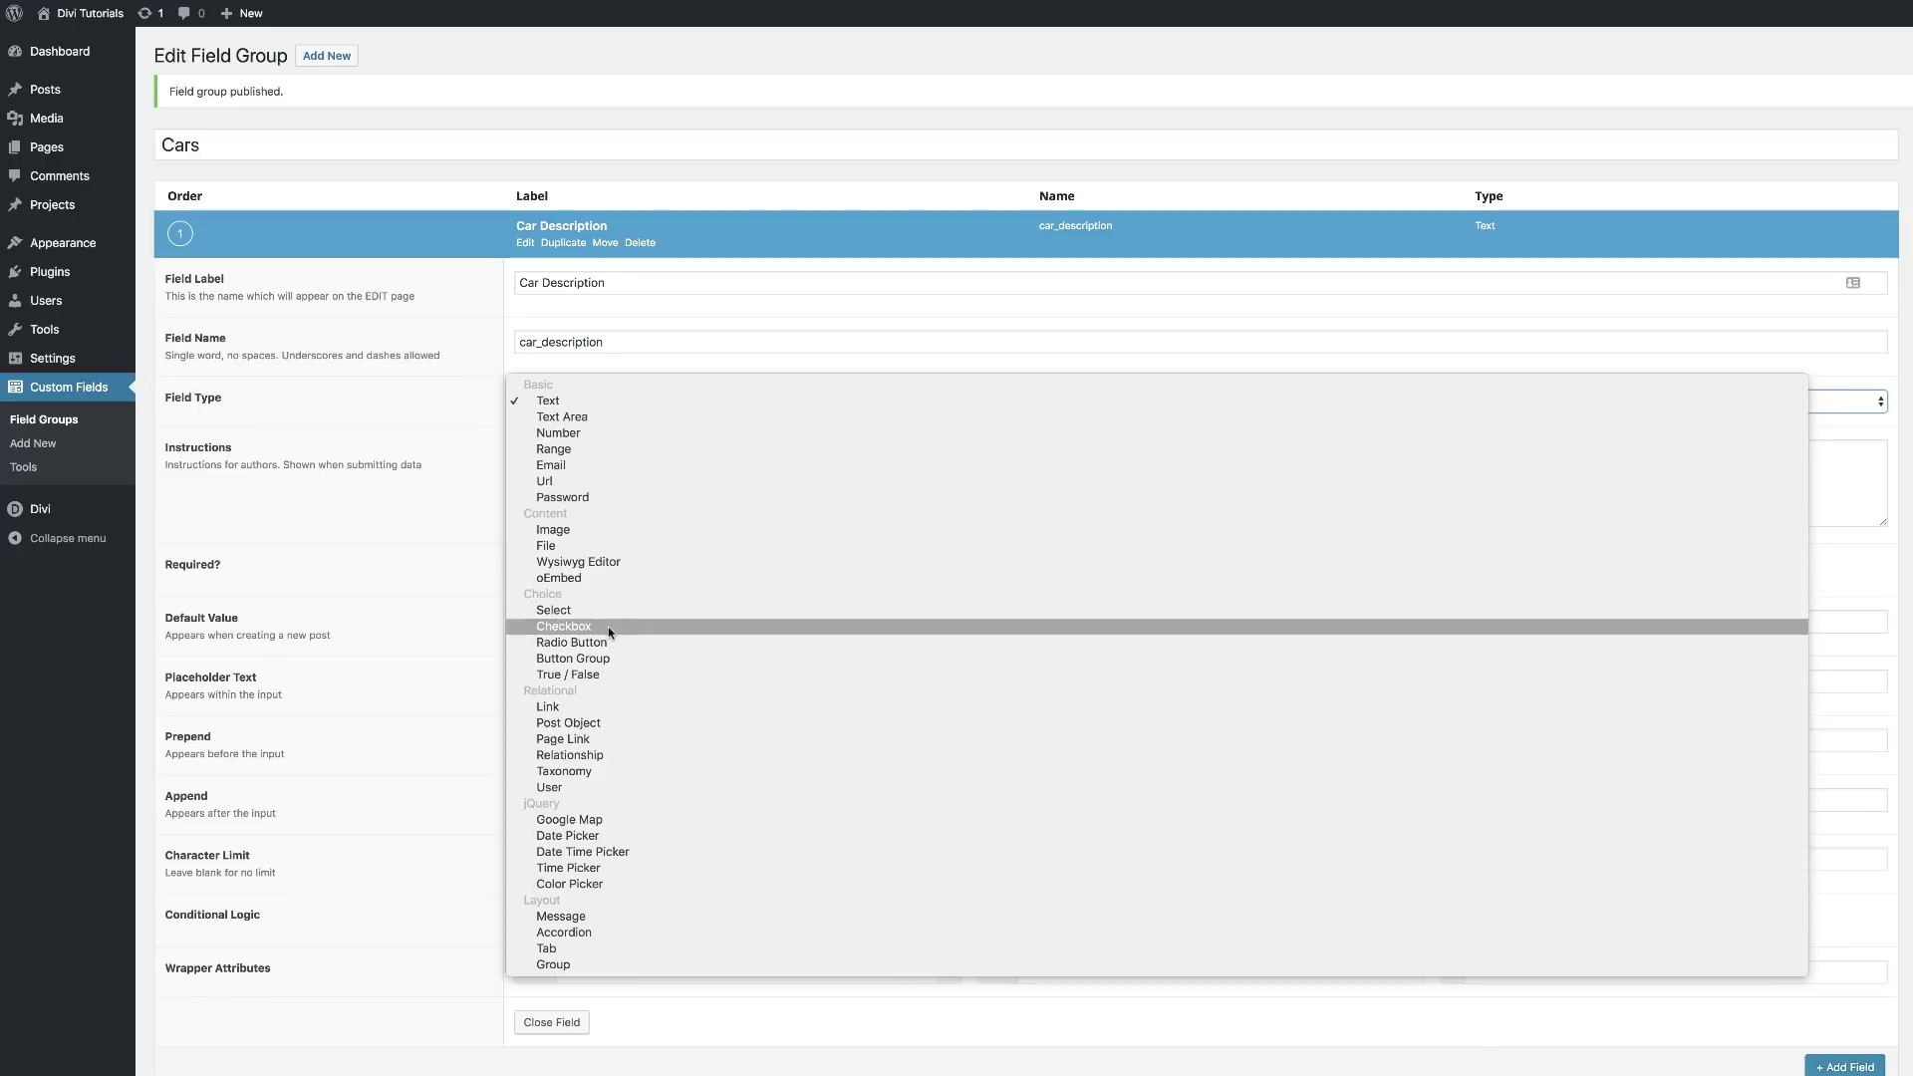
{"action": "left_click", "coordinate": [580, 418]}
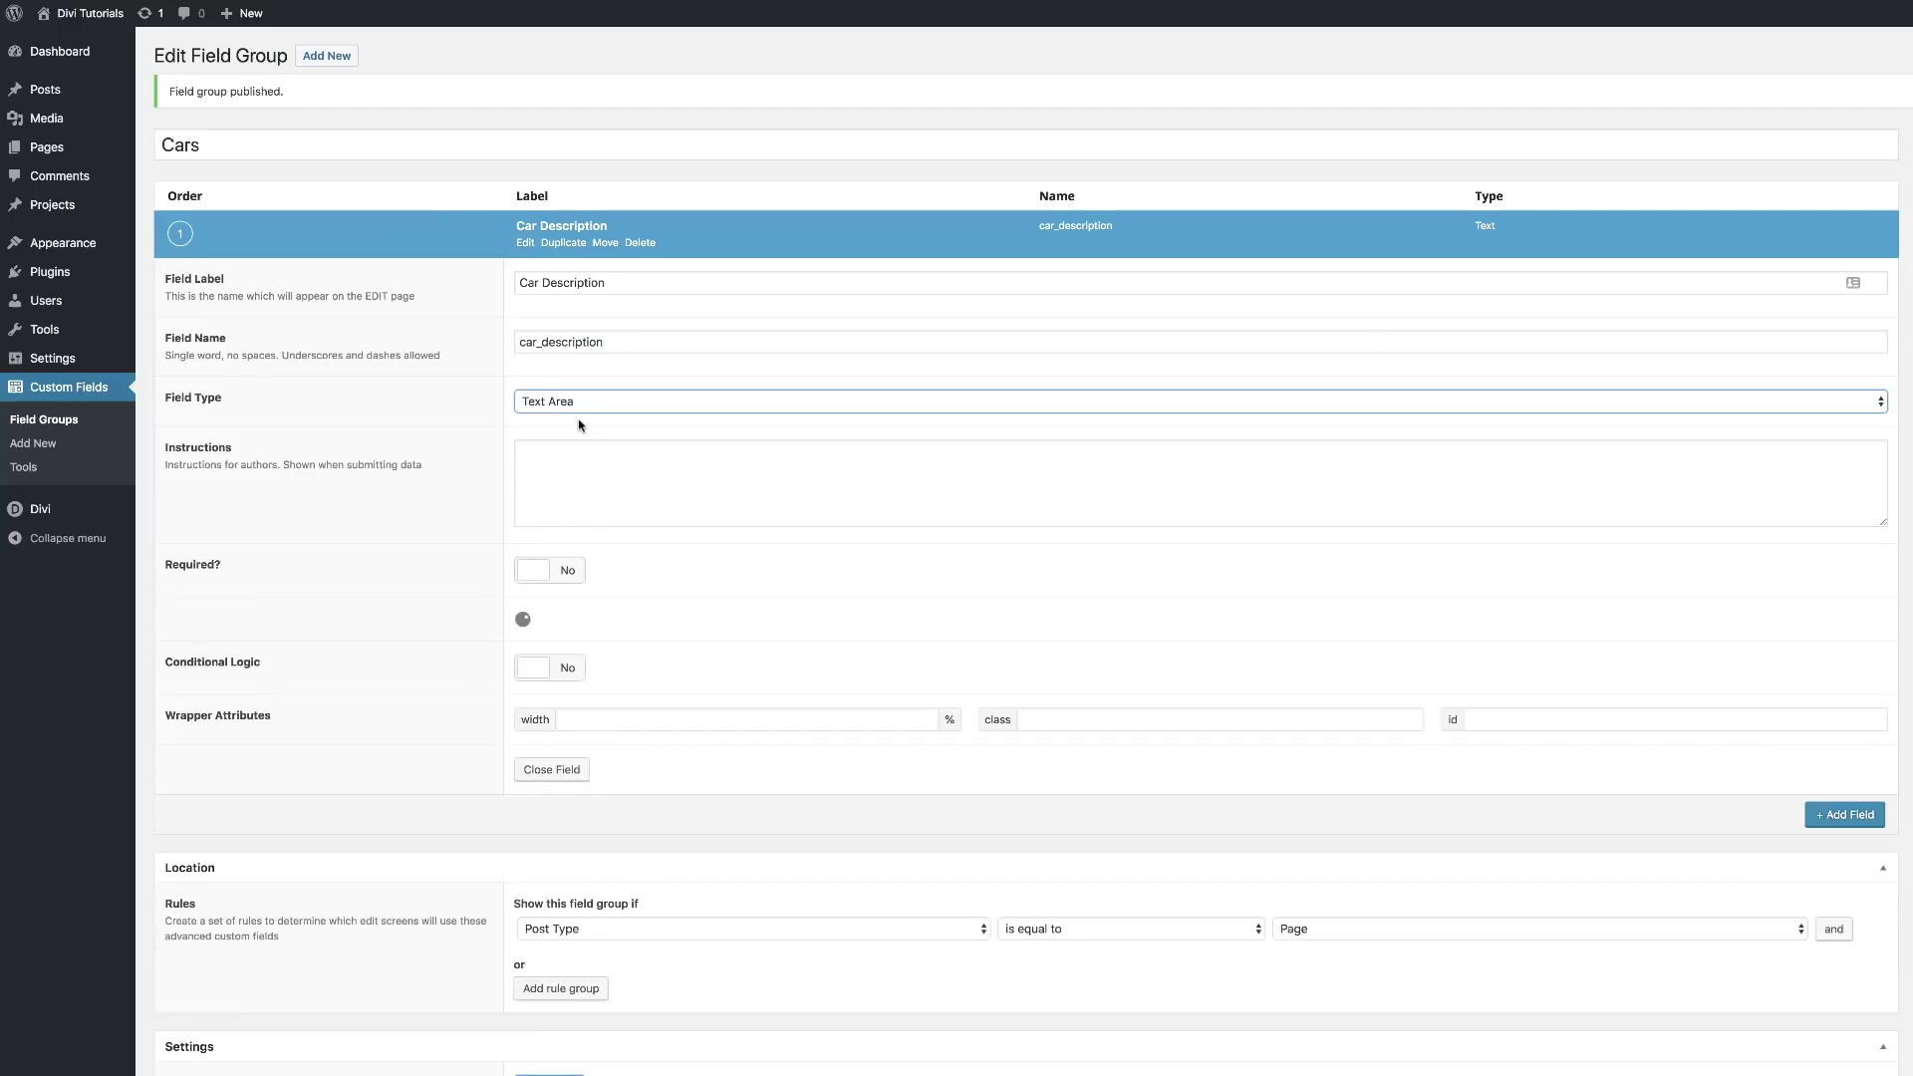
Give Car Description the placeholder text 'Add car description here'.
{"action": "left_click", "coordinate": [553, 465]}
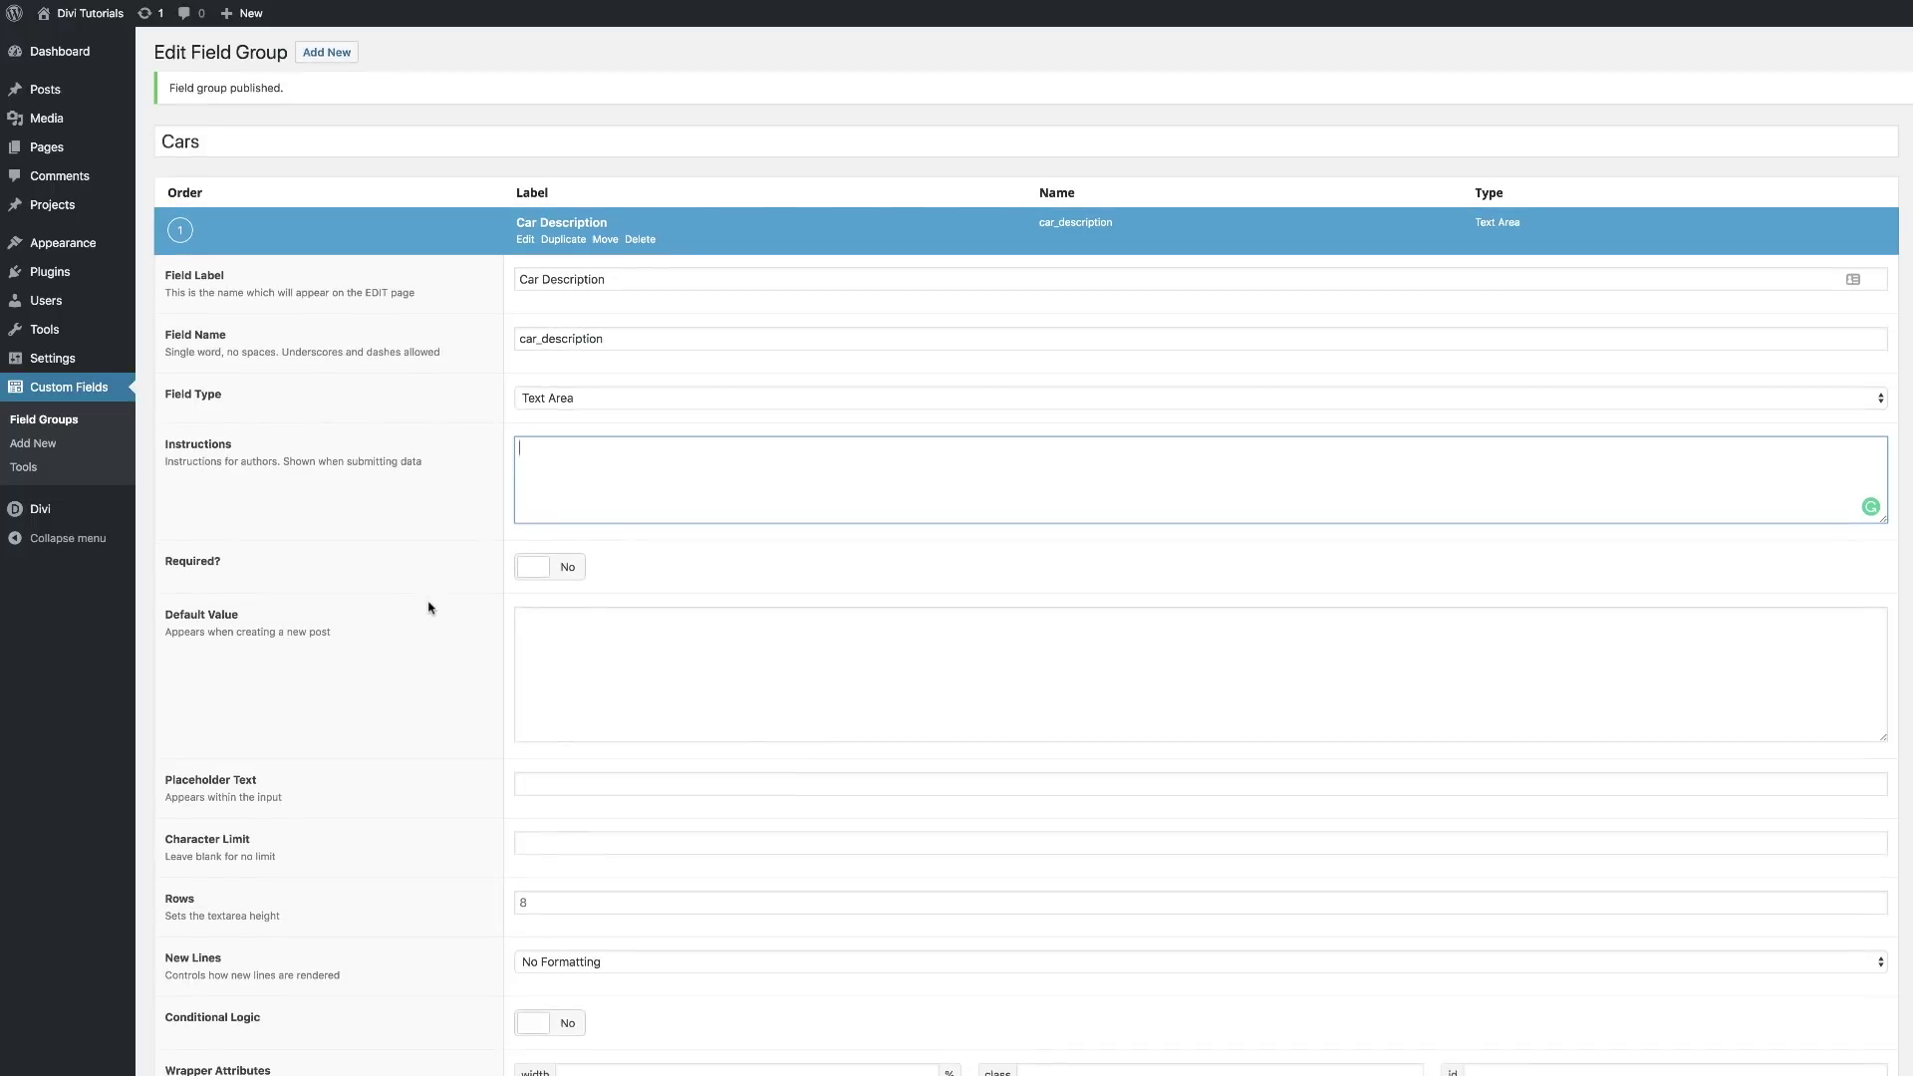
{"action": "scroll", "coordinate": [430, 608], "scroll_direction": "down", "scroll_amount": 3}
{"action": "scroll", "coordinate": [431, 608], "scroll_direction": "down", "scroll_amount": 2}
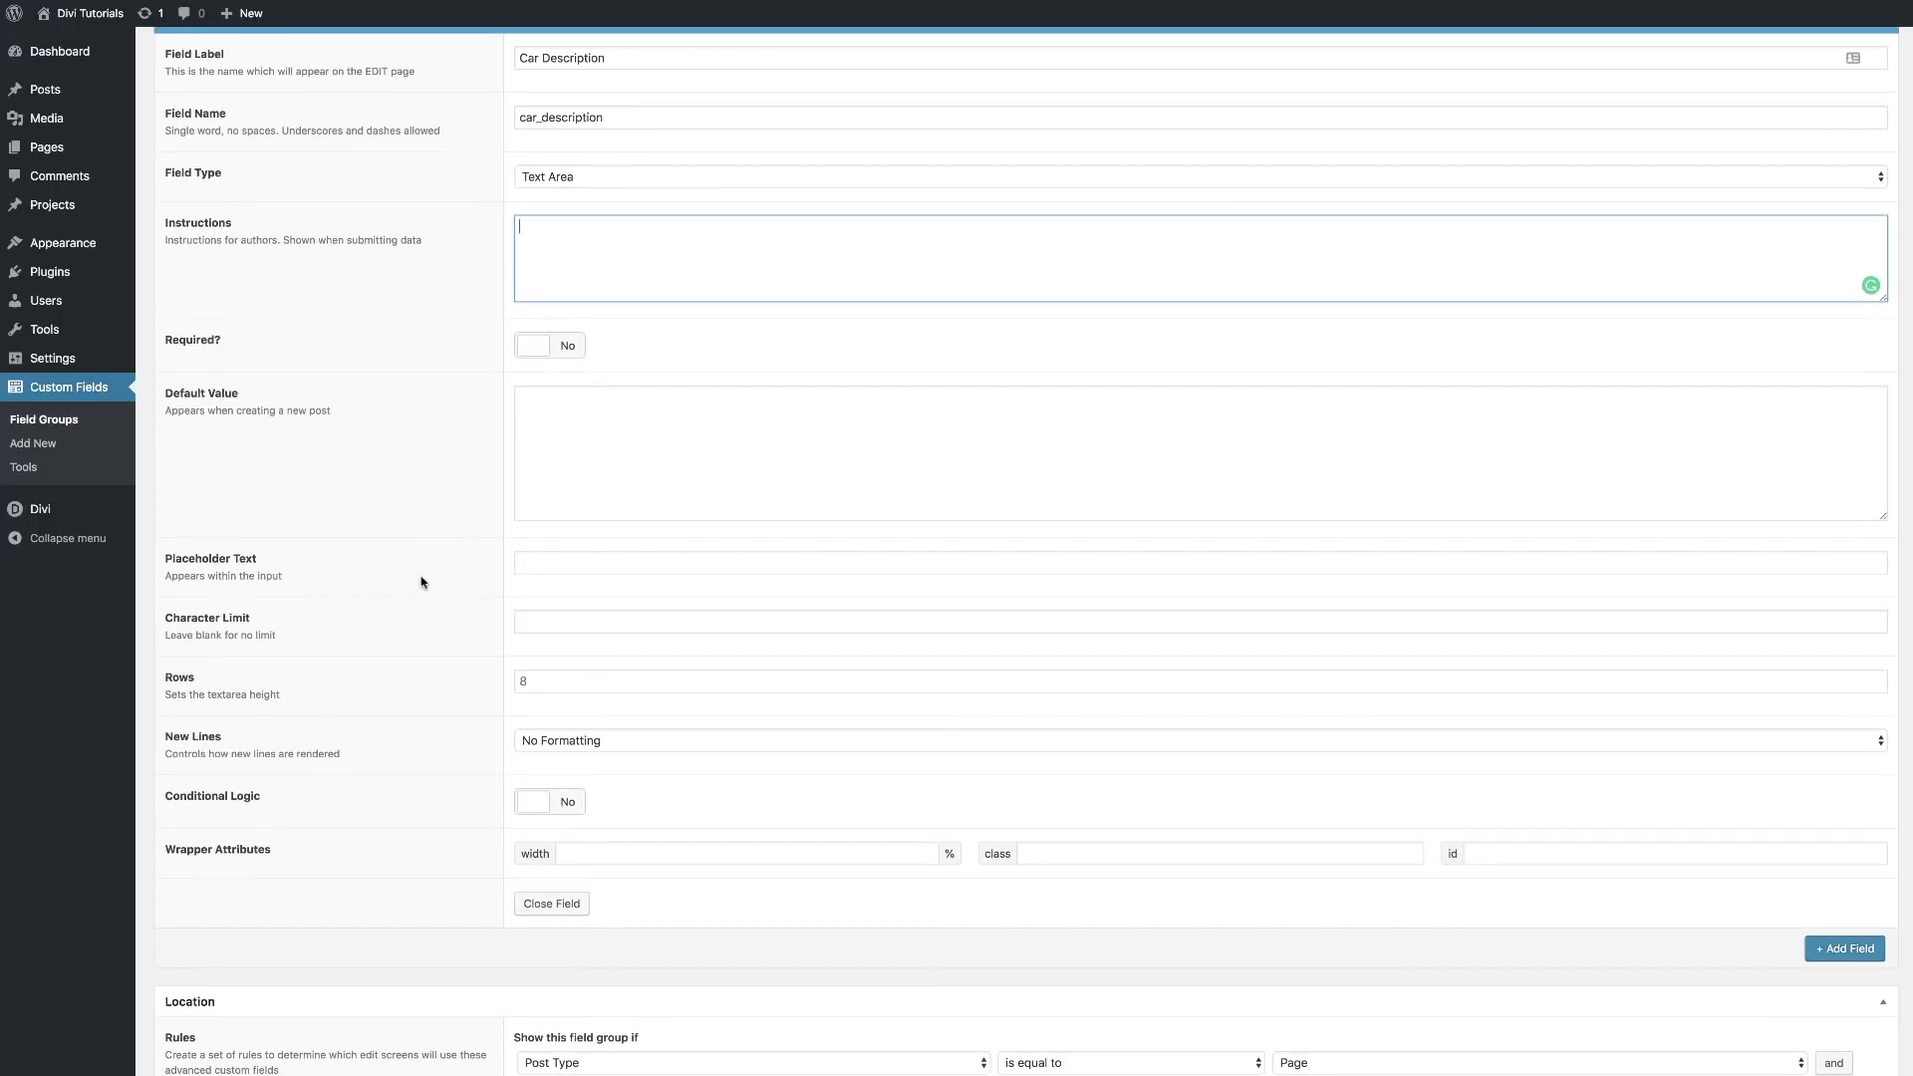
{"action": "left_click", "coordinate": [551, 563]}
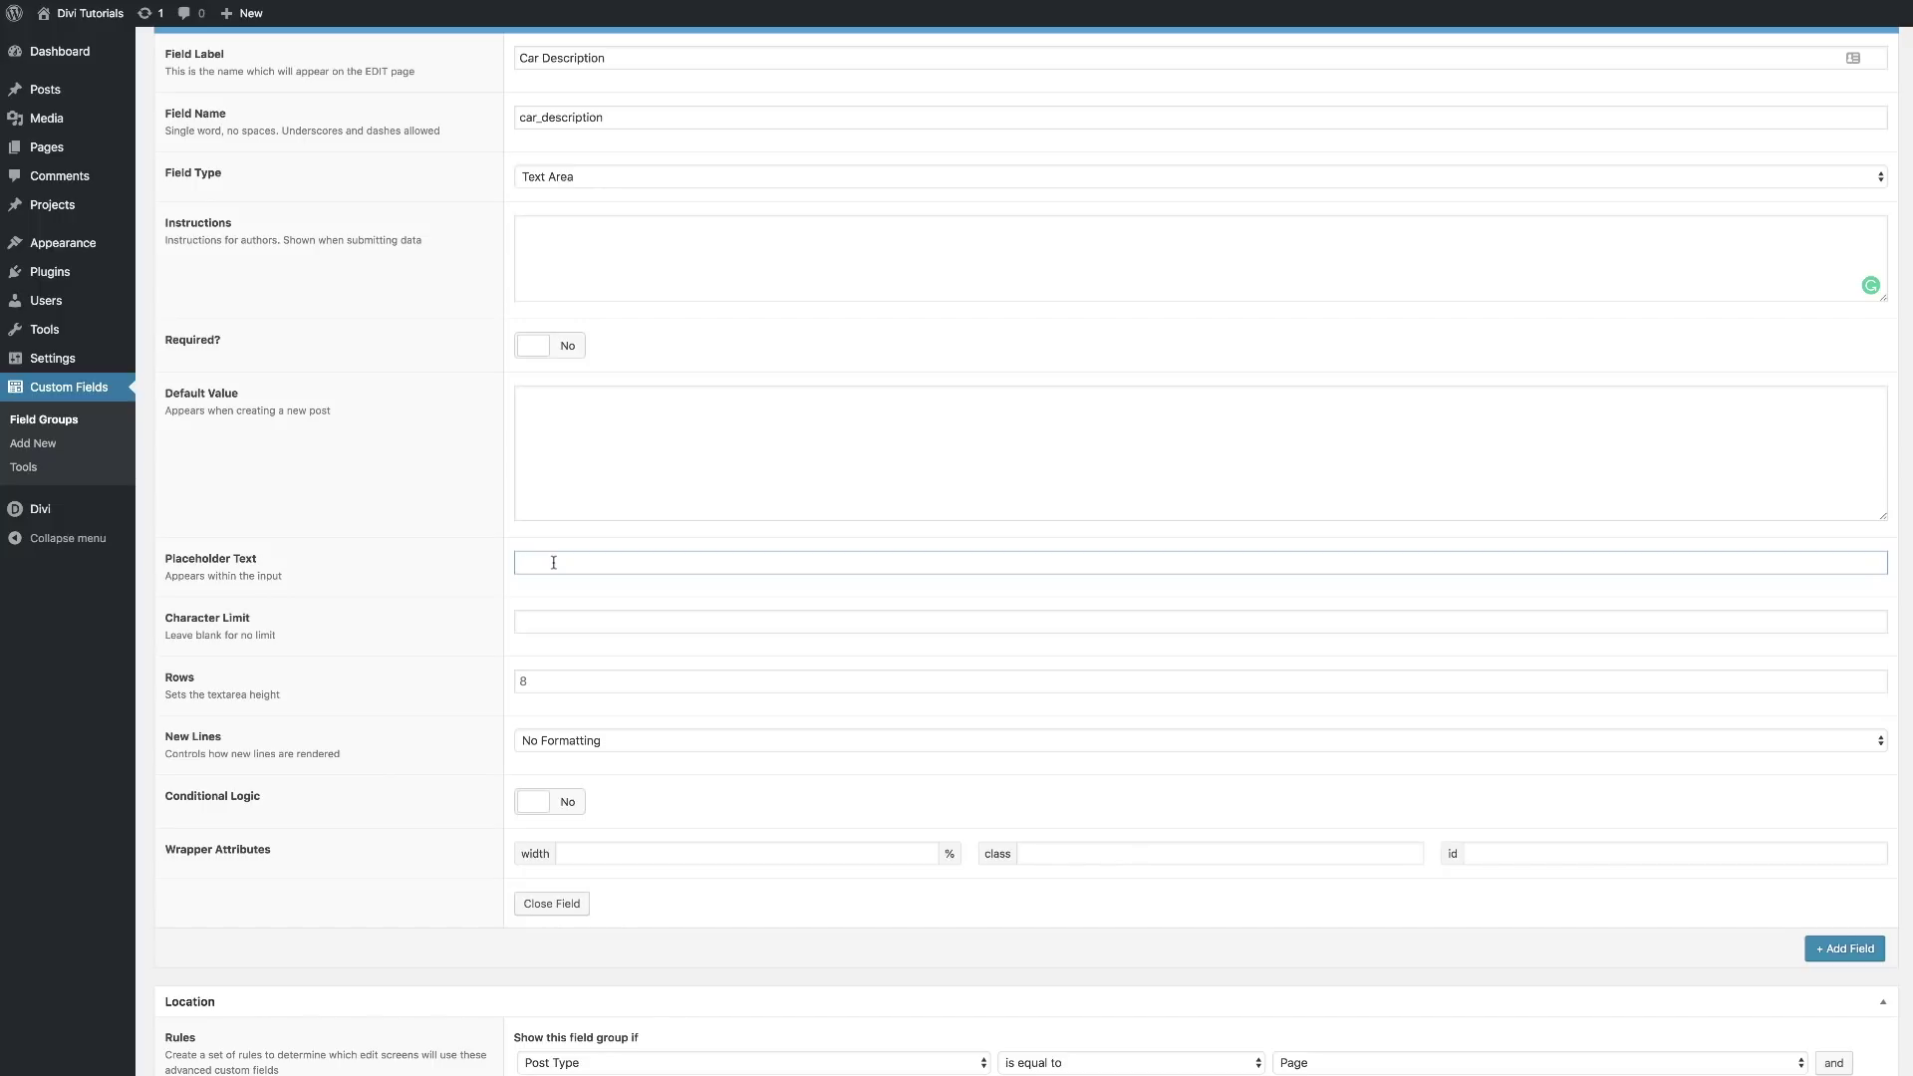
{"action": "type", "text": "Add description here"}
{"action": "type", "text": "ca"}
{"action": "type", "text": "r description here"}
{"action": "scroll", "coordinate": [437, 748], "scroll_direction": "down", "scroll_amount": 3}
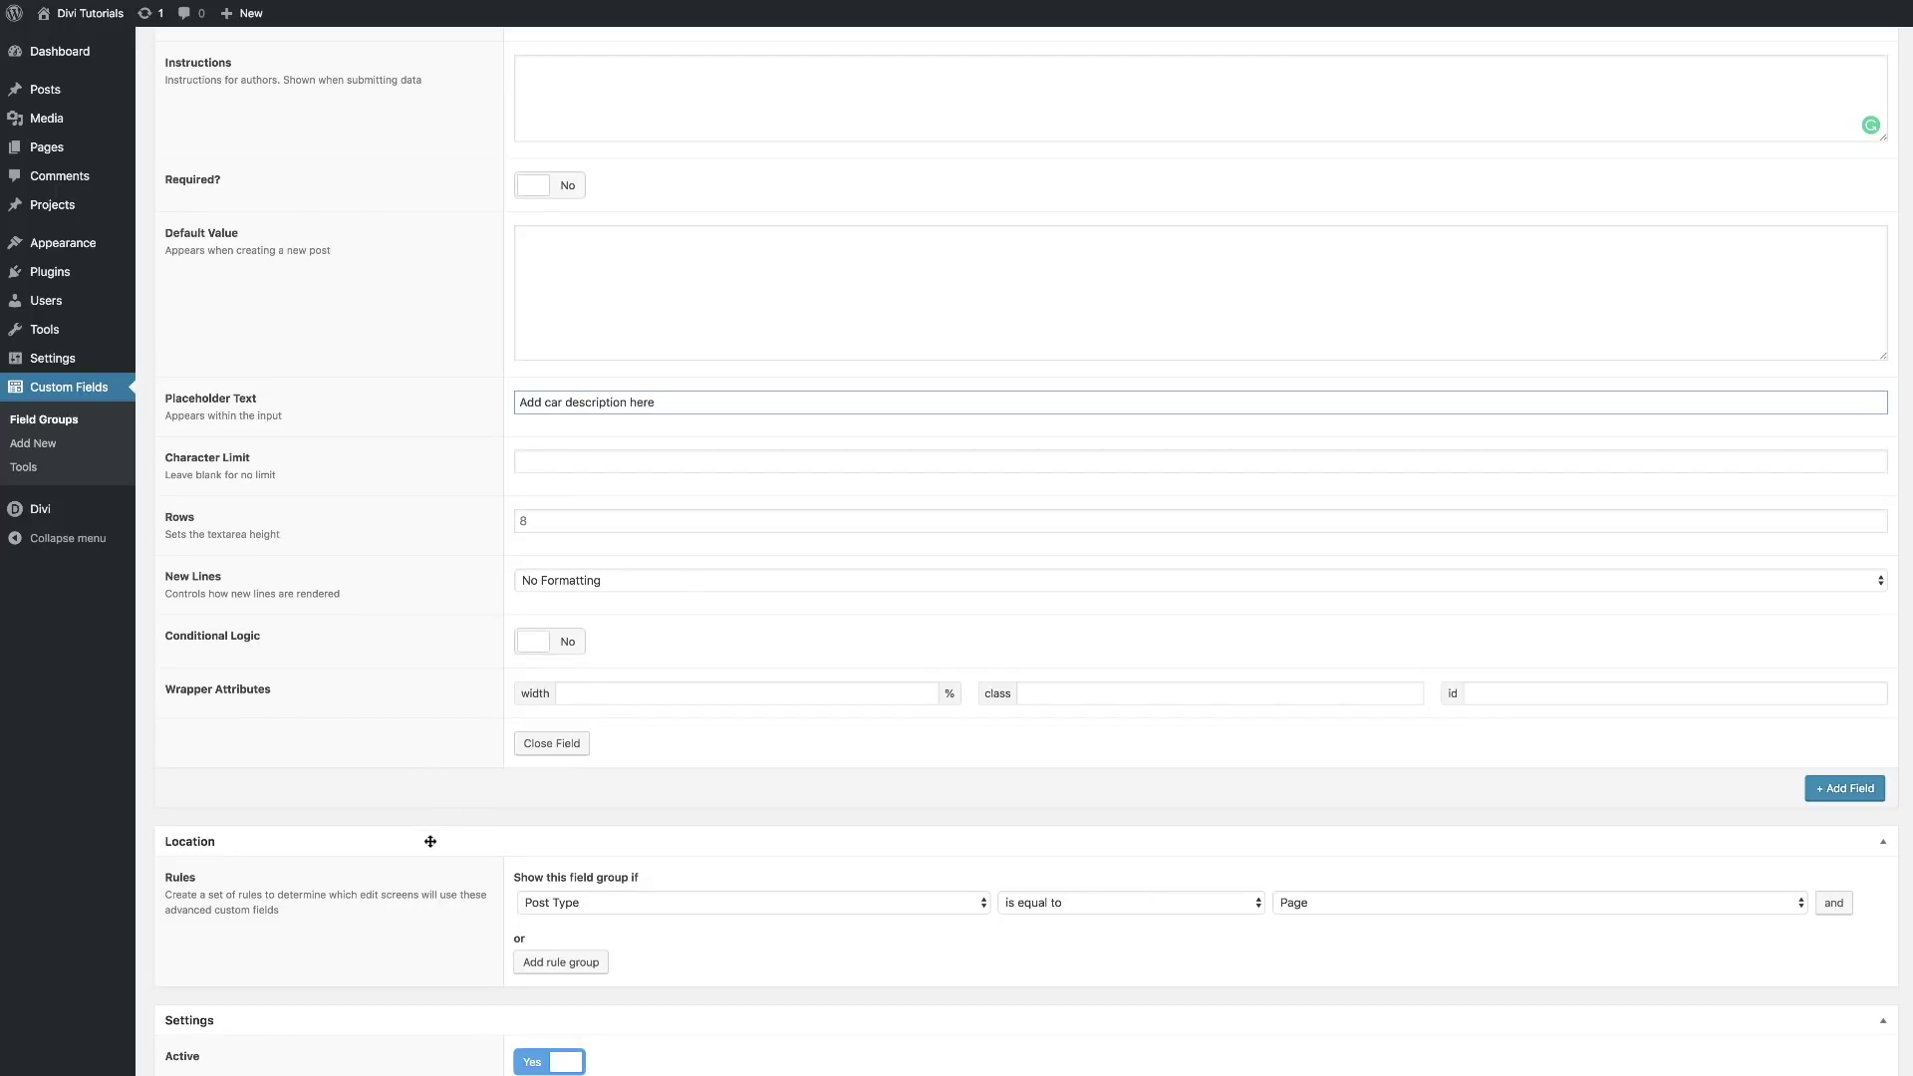
{"action": "scroll", "coordinate": [1543, 774], "scroll_direction": "down", "scroll_amount": 1}
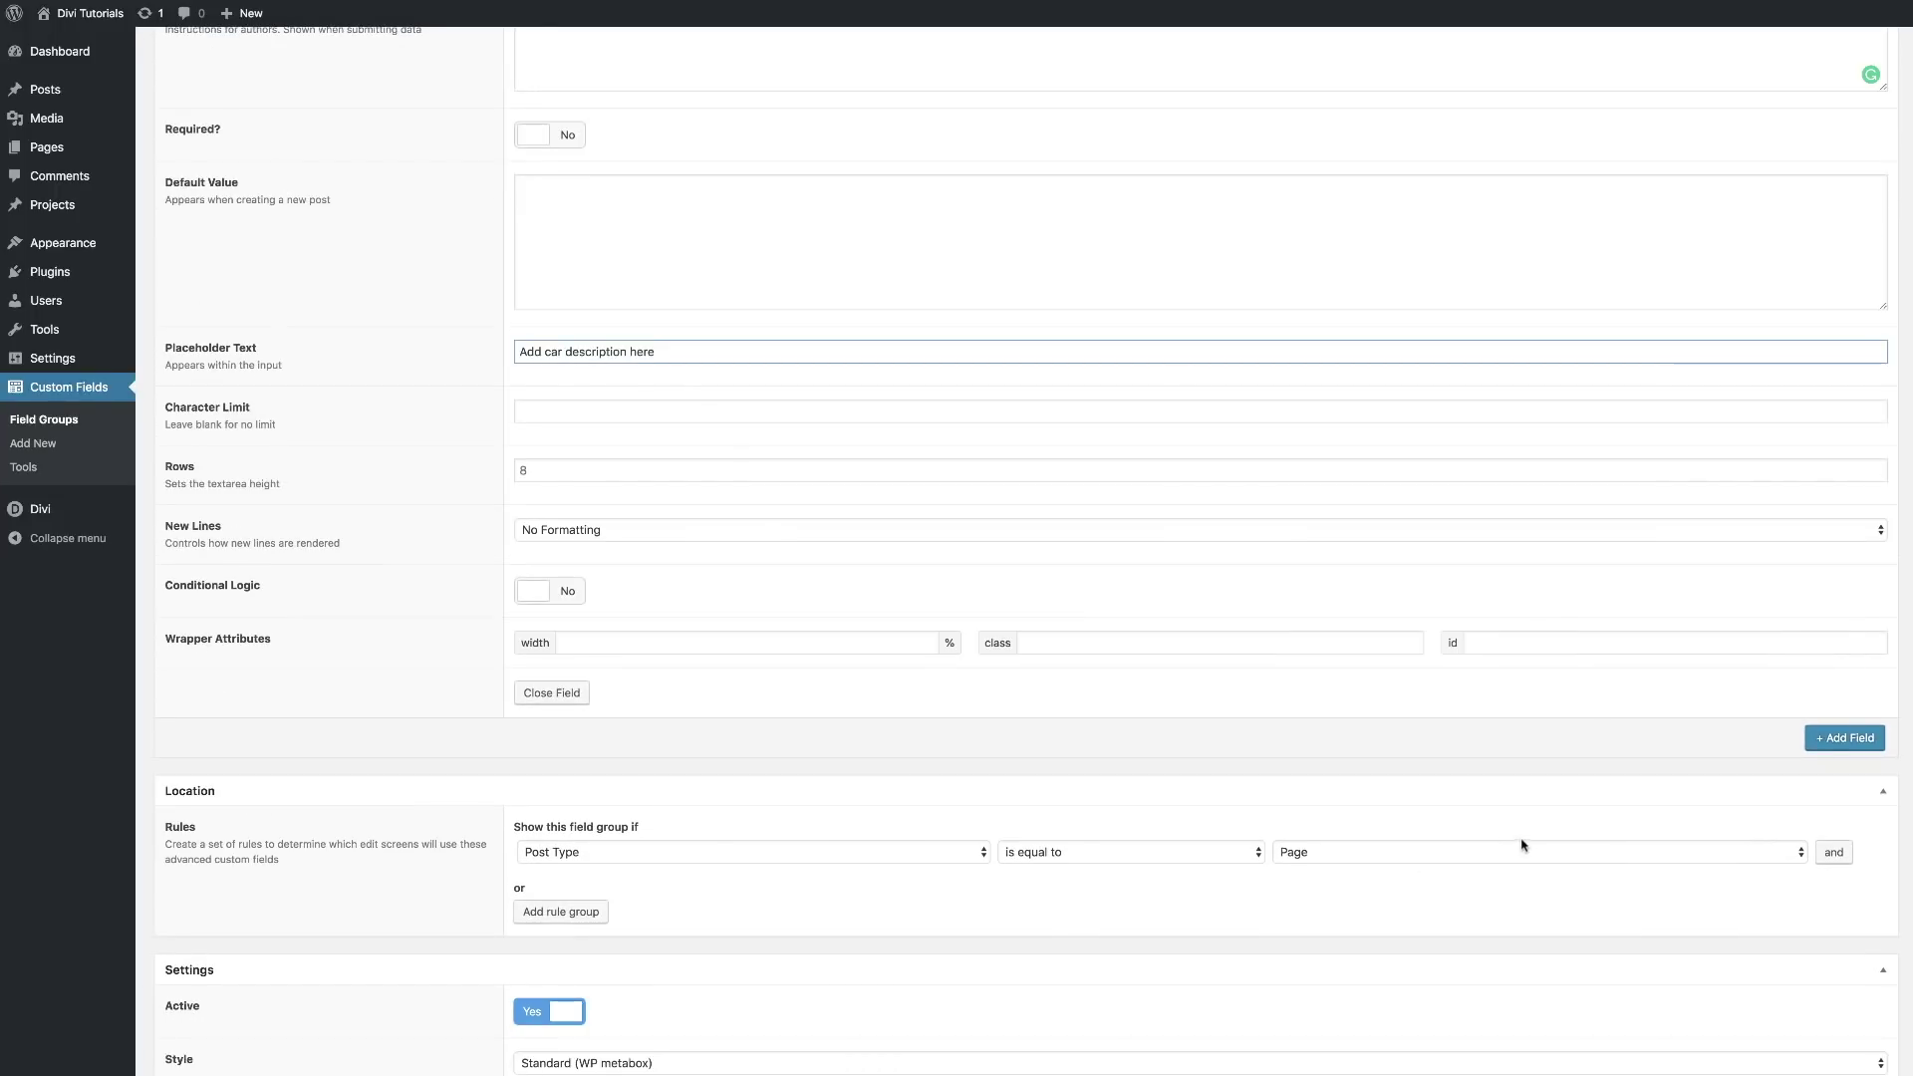
Add a Manufacturer Text Area field, named manufacturer without a trailing underscore.
{"action": "left_click", "coordinate": [1845, 738]}
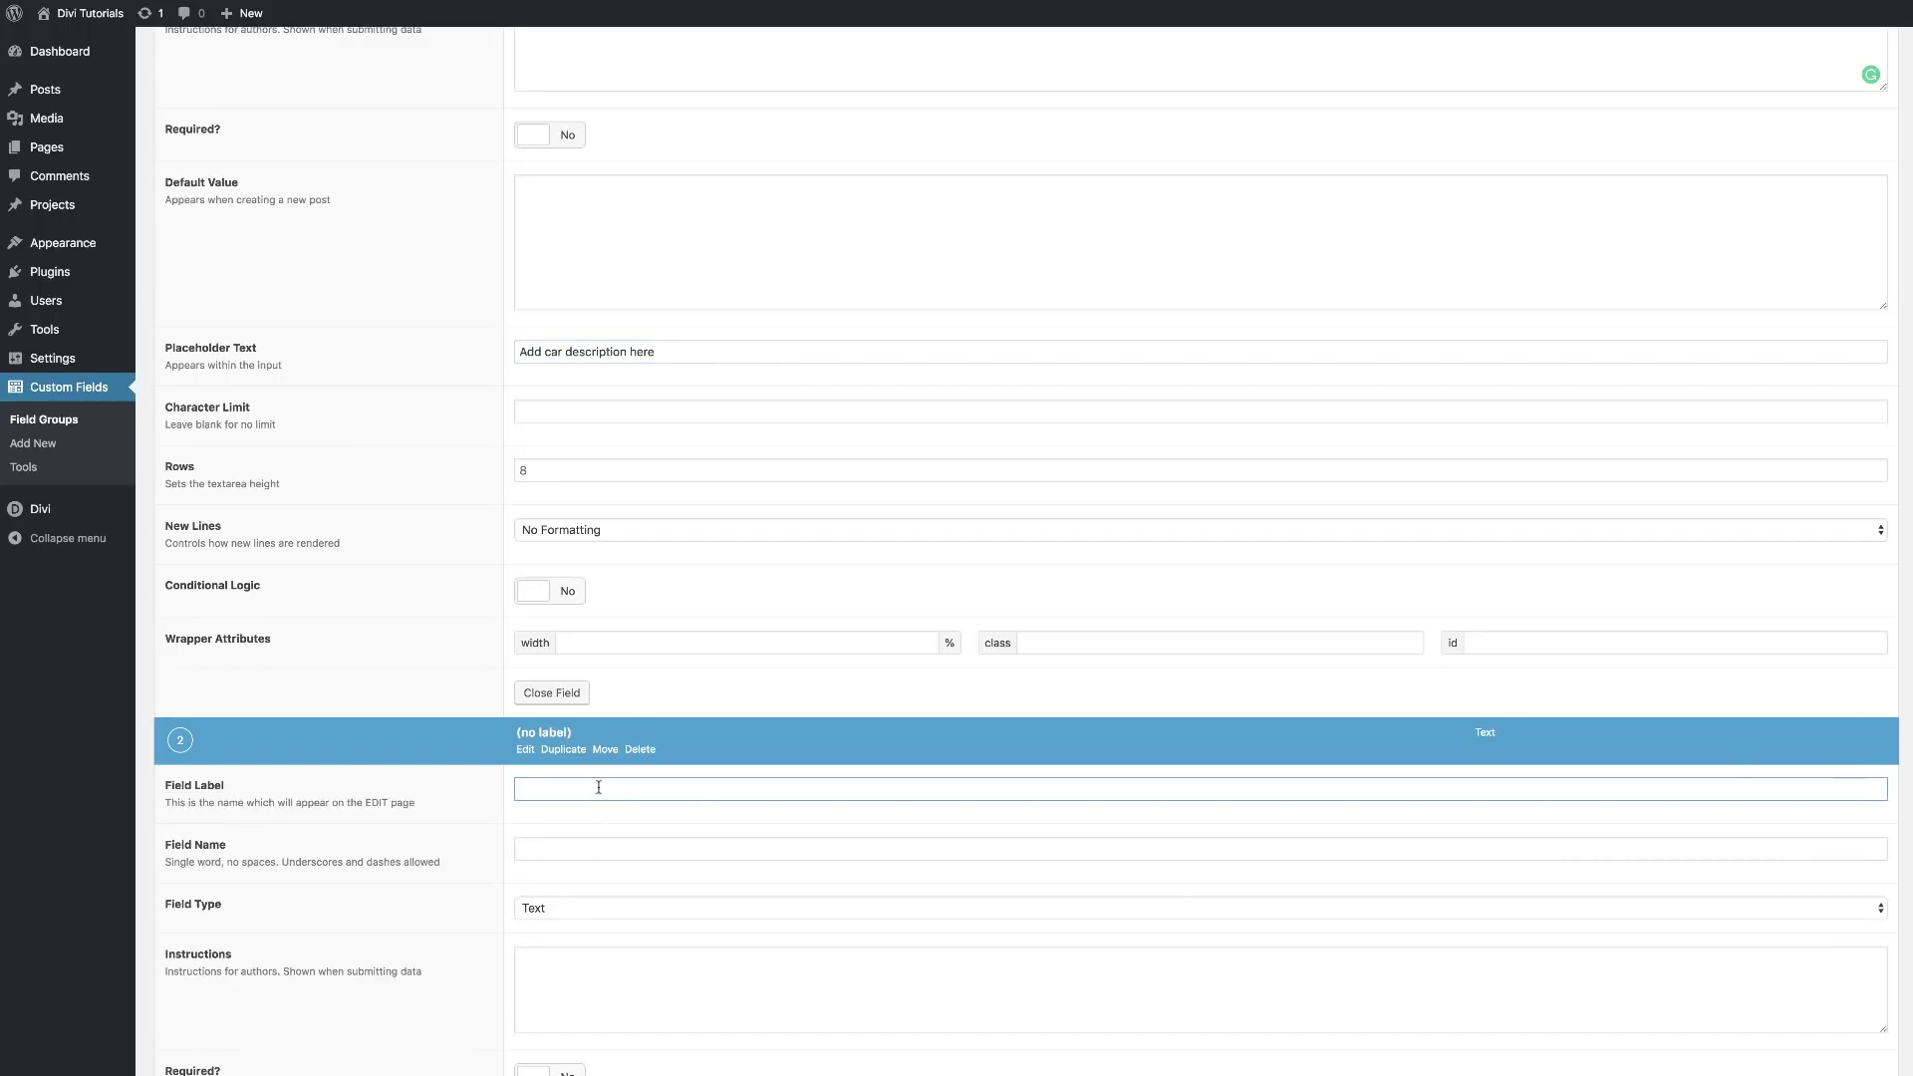
{"action": "type", "text": "Manufacturer"}
{"action": "scroll", "coordinate": [517, 737], "scroll_direction": "down", "scroll_amount": 1}
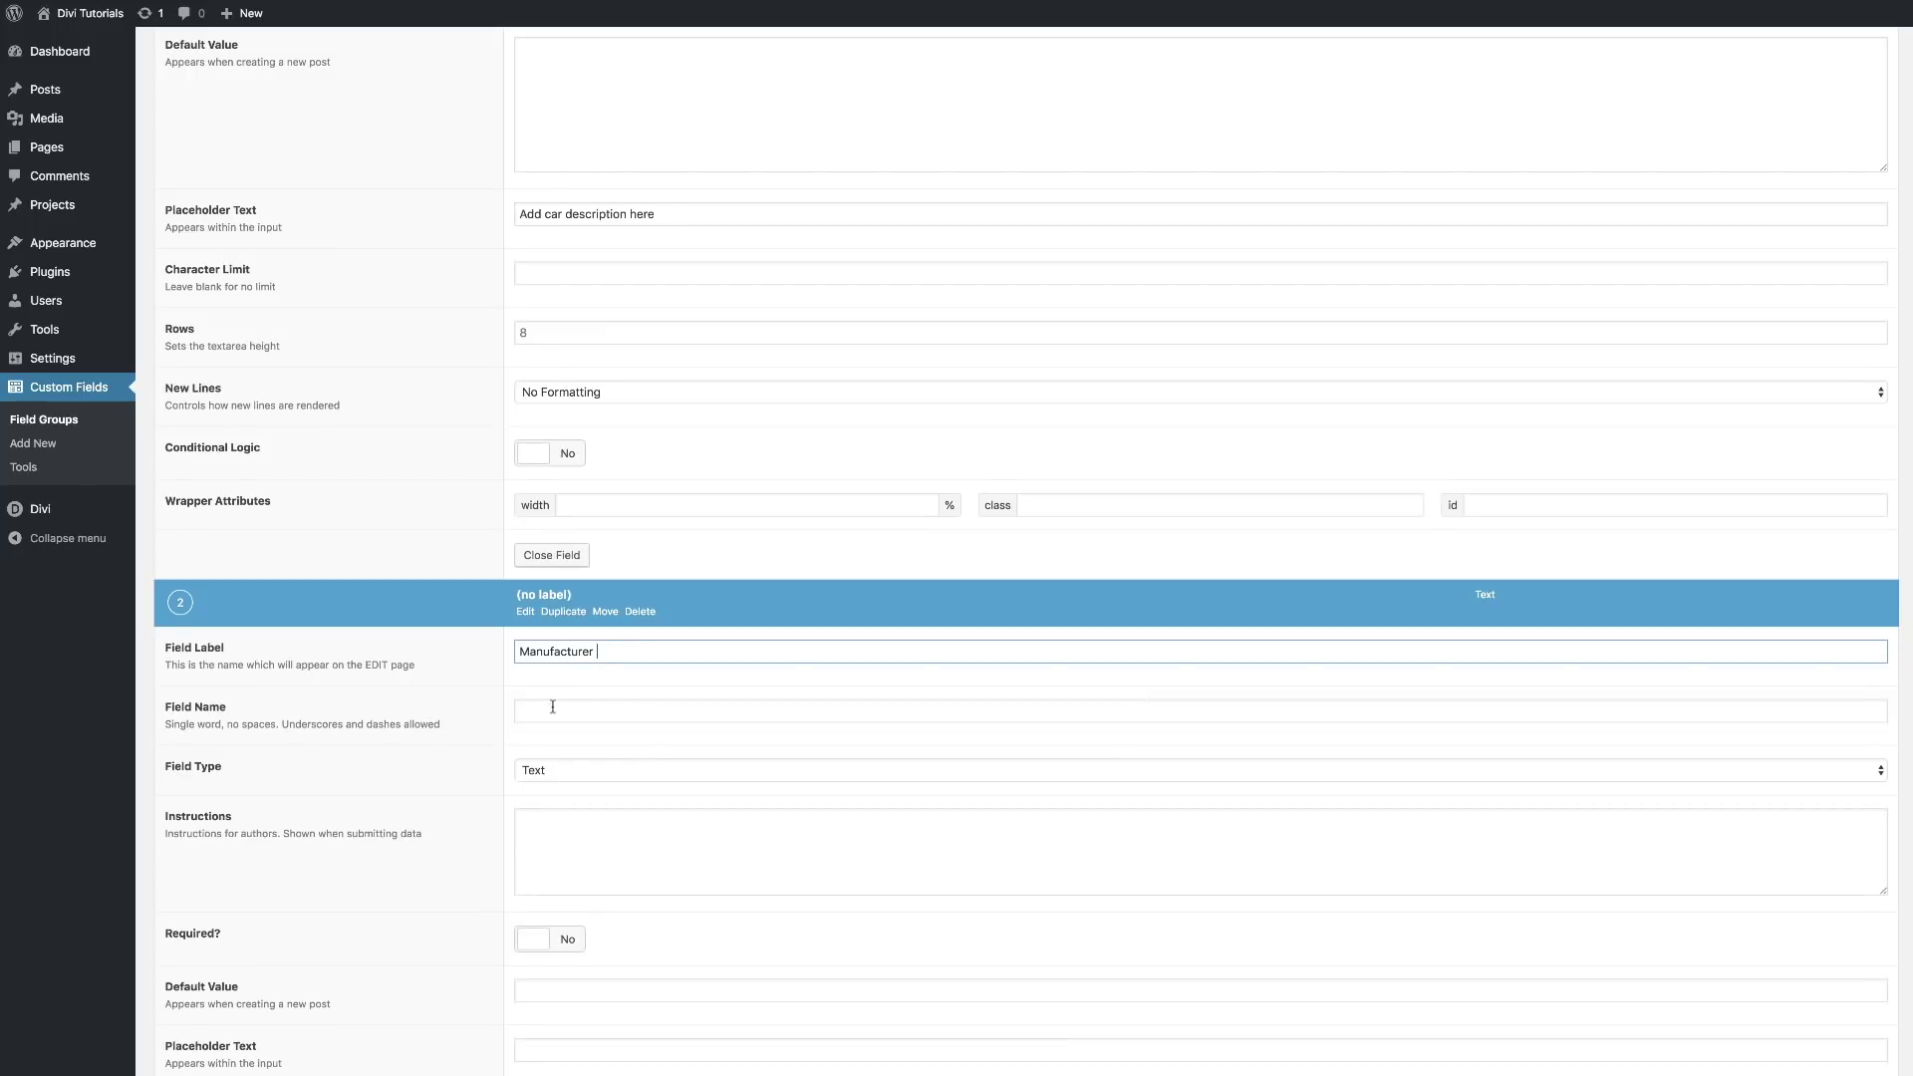
{"action": "key", "text": "Tab"}
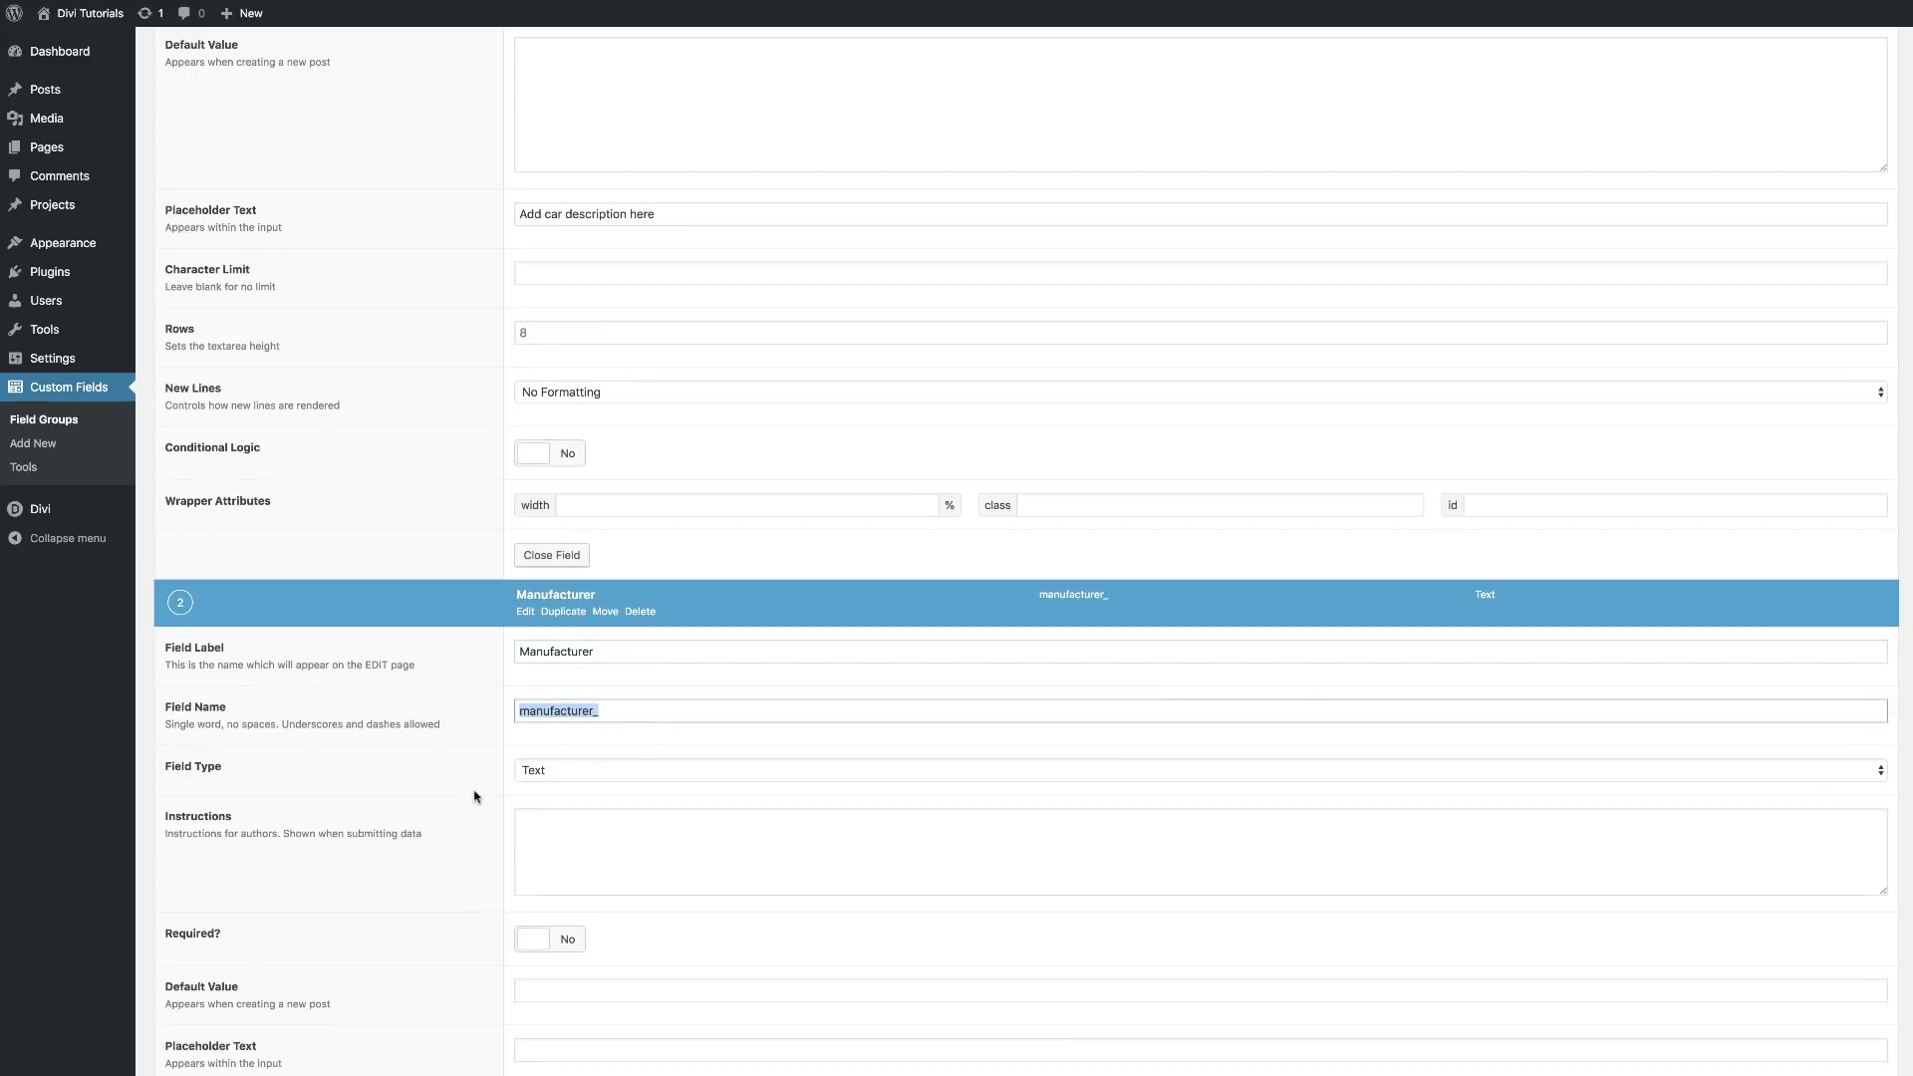
{"action": "key", "text": "Right"}
{"action": "key", "text": "BackSpace"}
{"action": "scroll", "coordinate": [443, 767], "scroll_direction": "down", "scroll_amount": 1}
{"action": "left_click", "coordinate": [539, 726]}
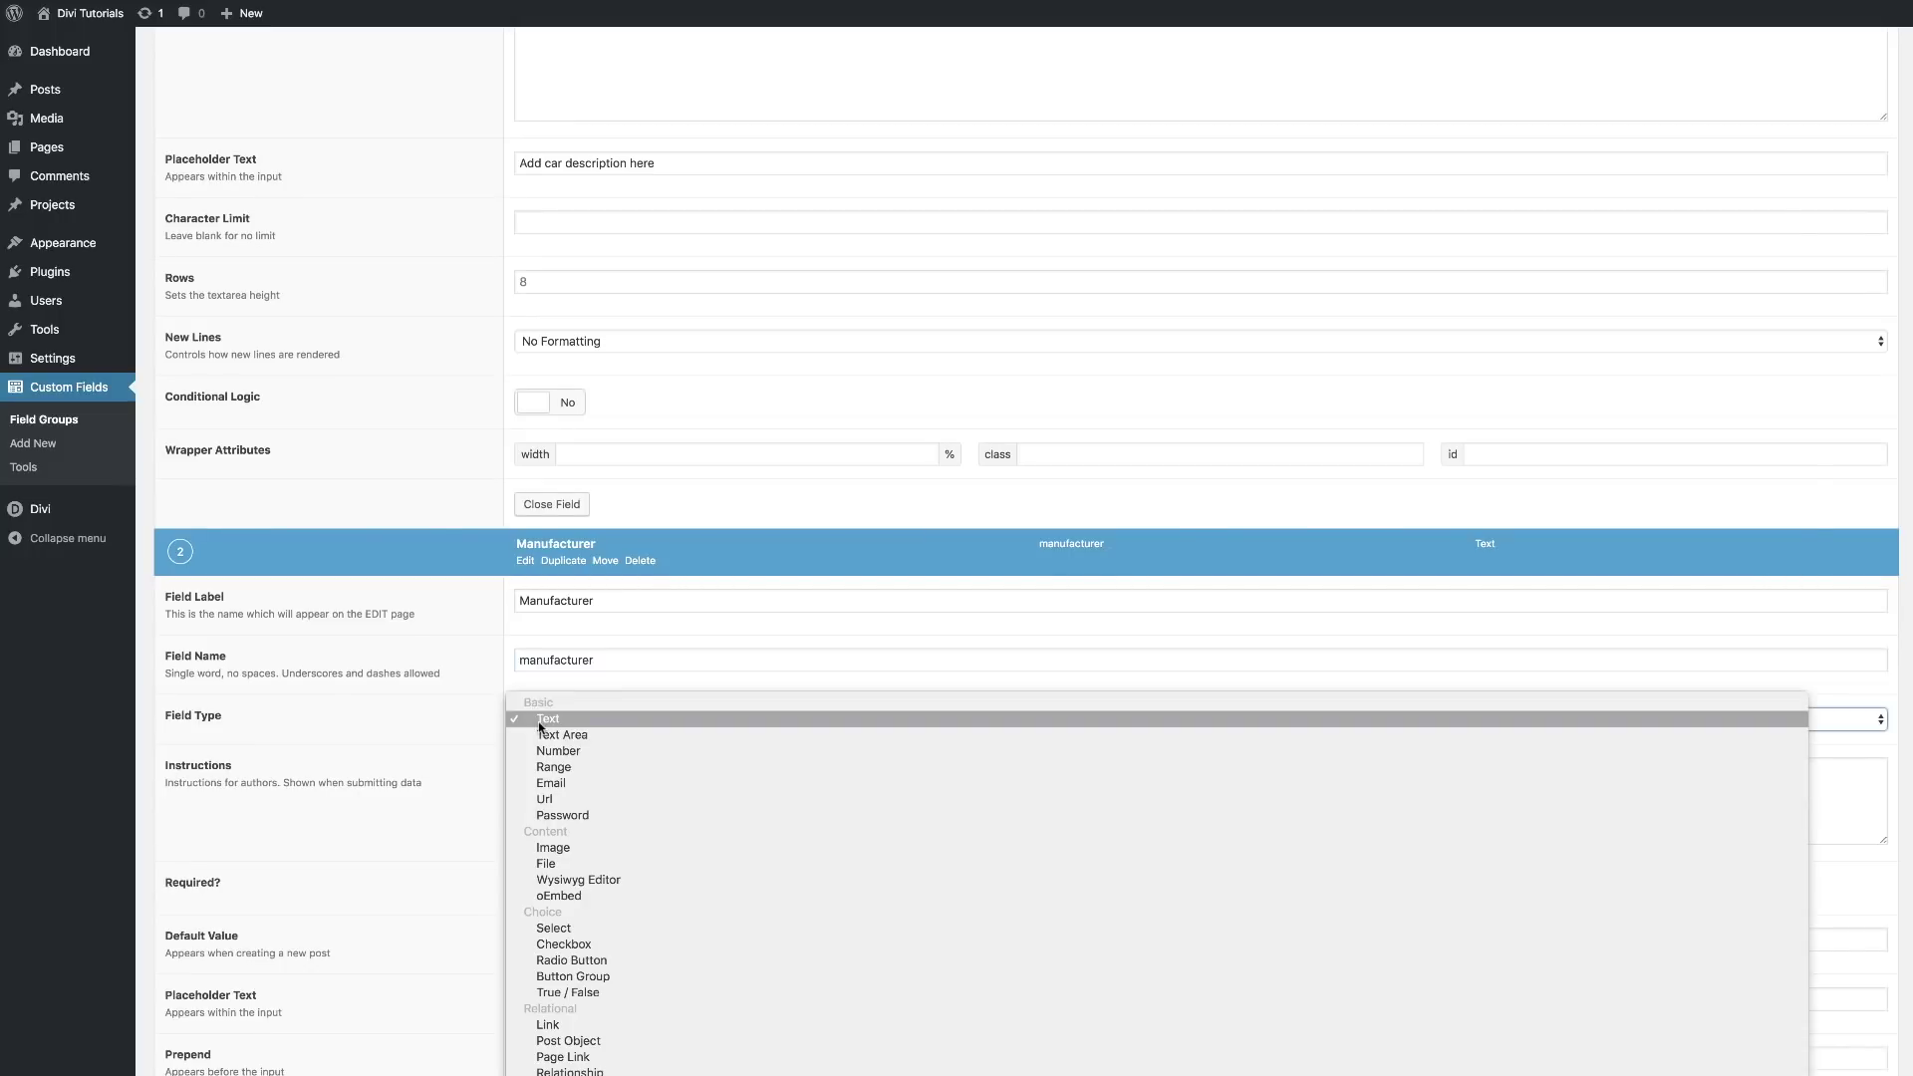
{"action": "left_click", "coordinate": [605, 737]}
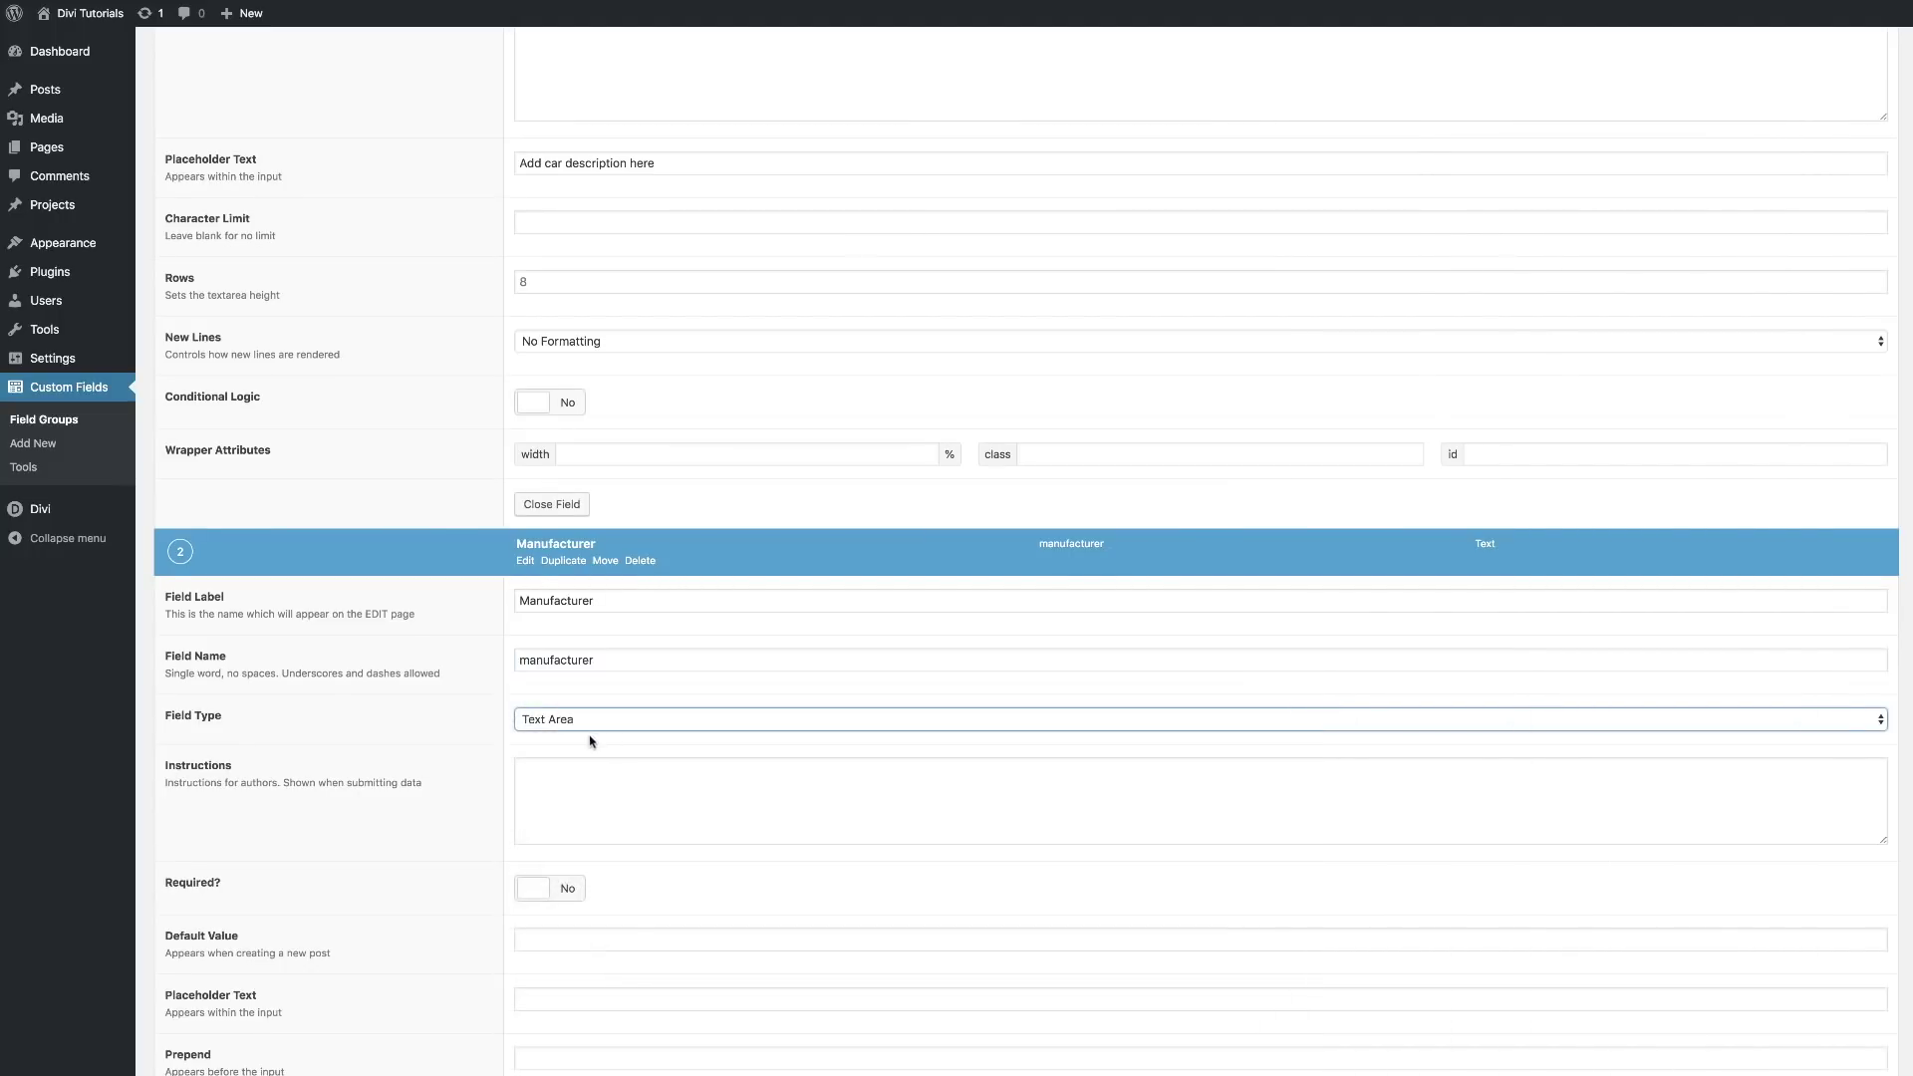
{"action": "scroll", "coordinate": [424, 812], "scroll_direction": "down", "scroll_amount": 7}
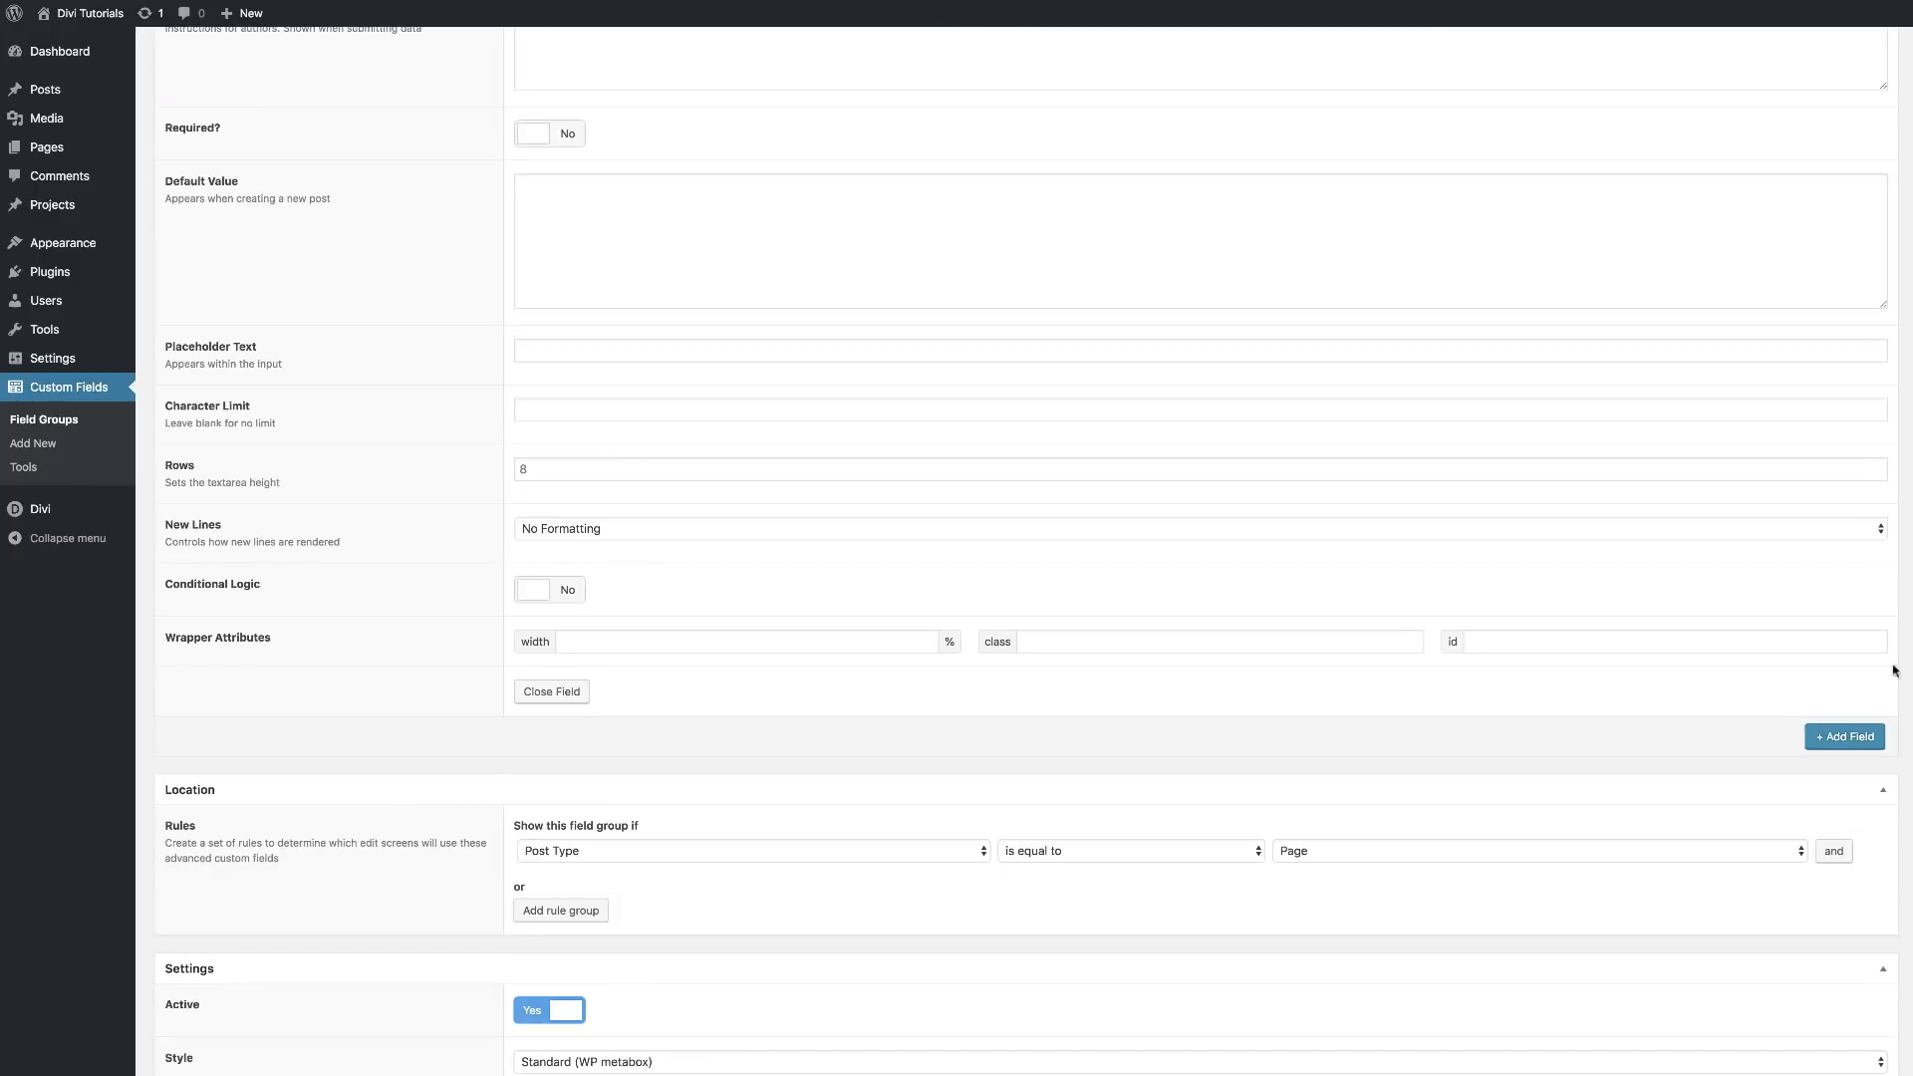
Add a Car Model Text Area field, then add a fourth blank field.
{"action": "left_click", "coordinate": [1845, 740]}
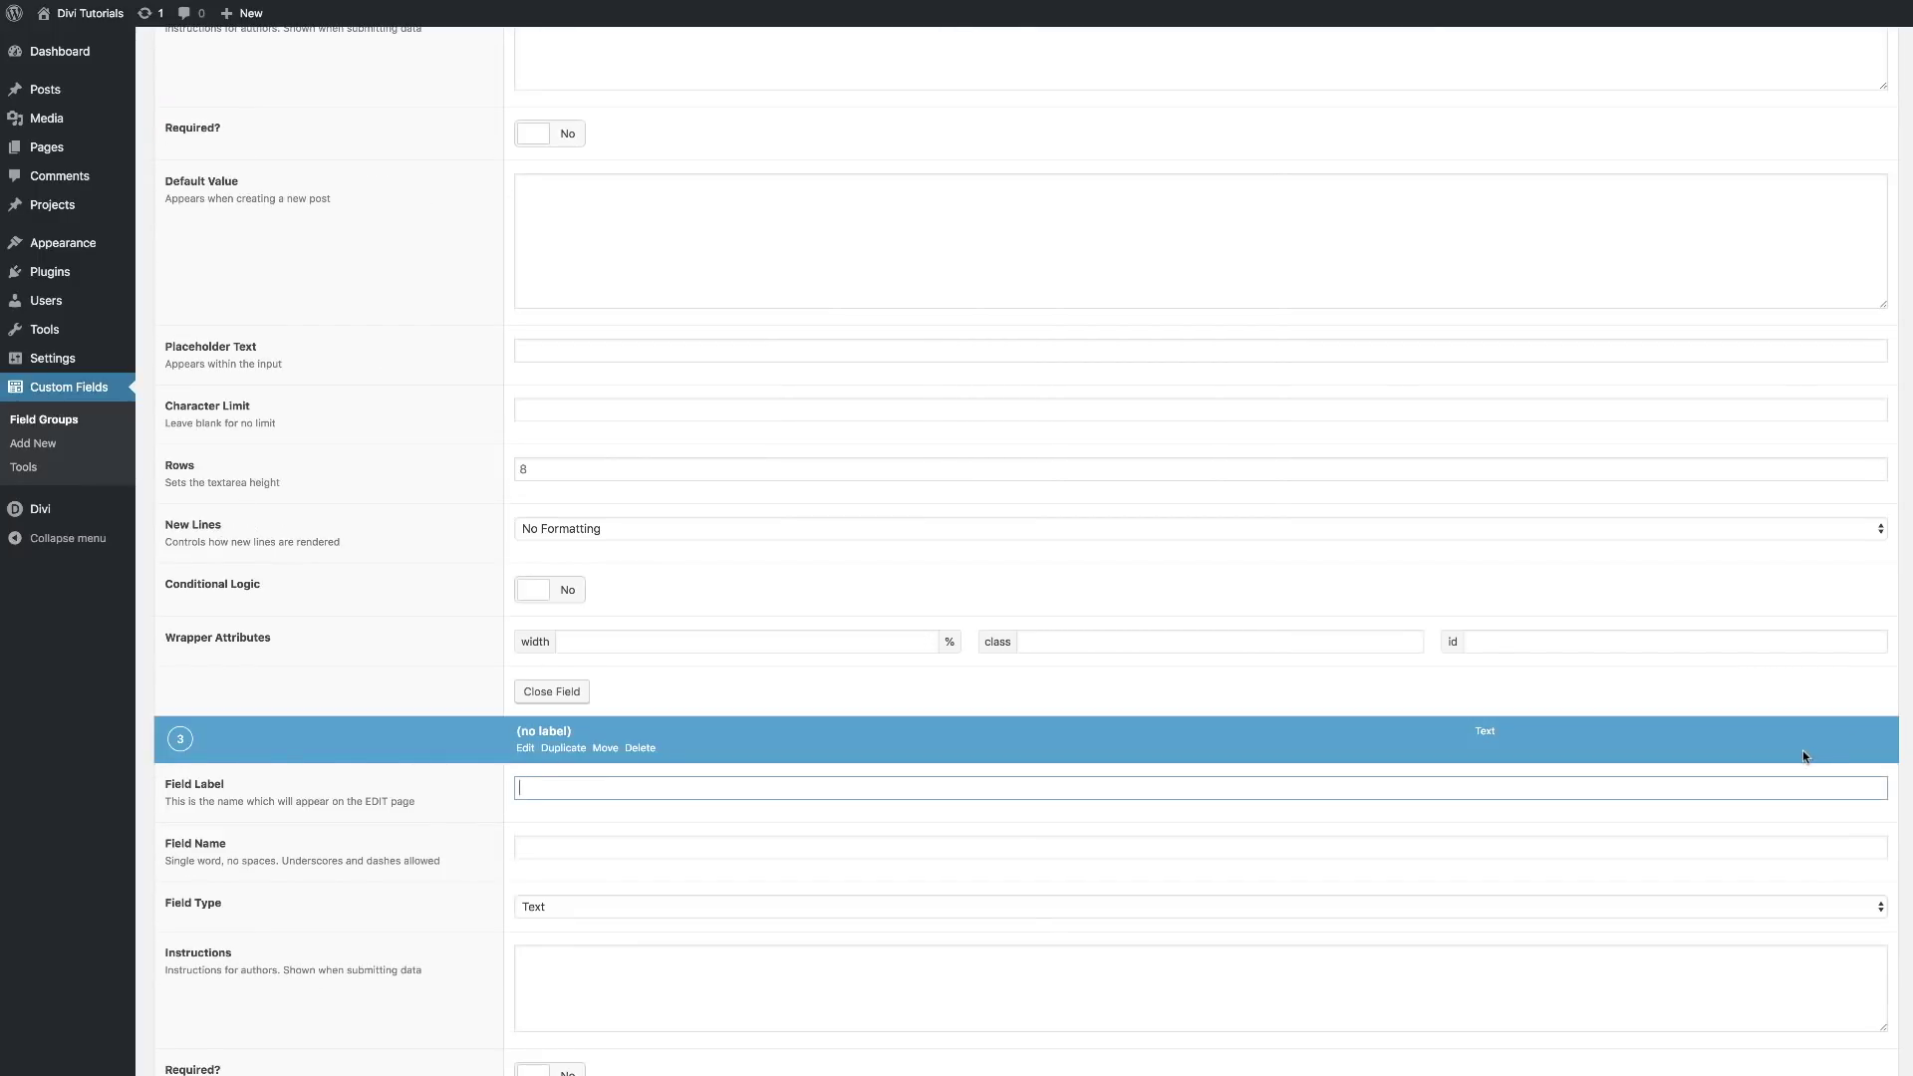
{"action": "type", "text": "Car Model"}
{"action": "scroll", "coordinate": [580, 863], "scroll_direction": "down", "scroll_amount": 2}
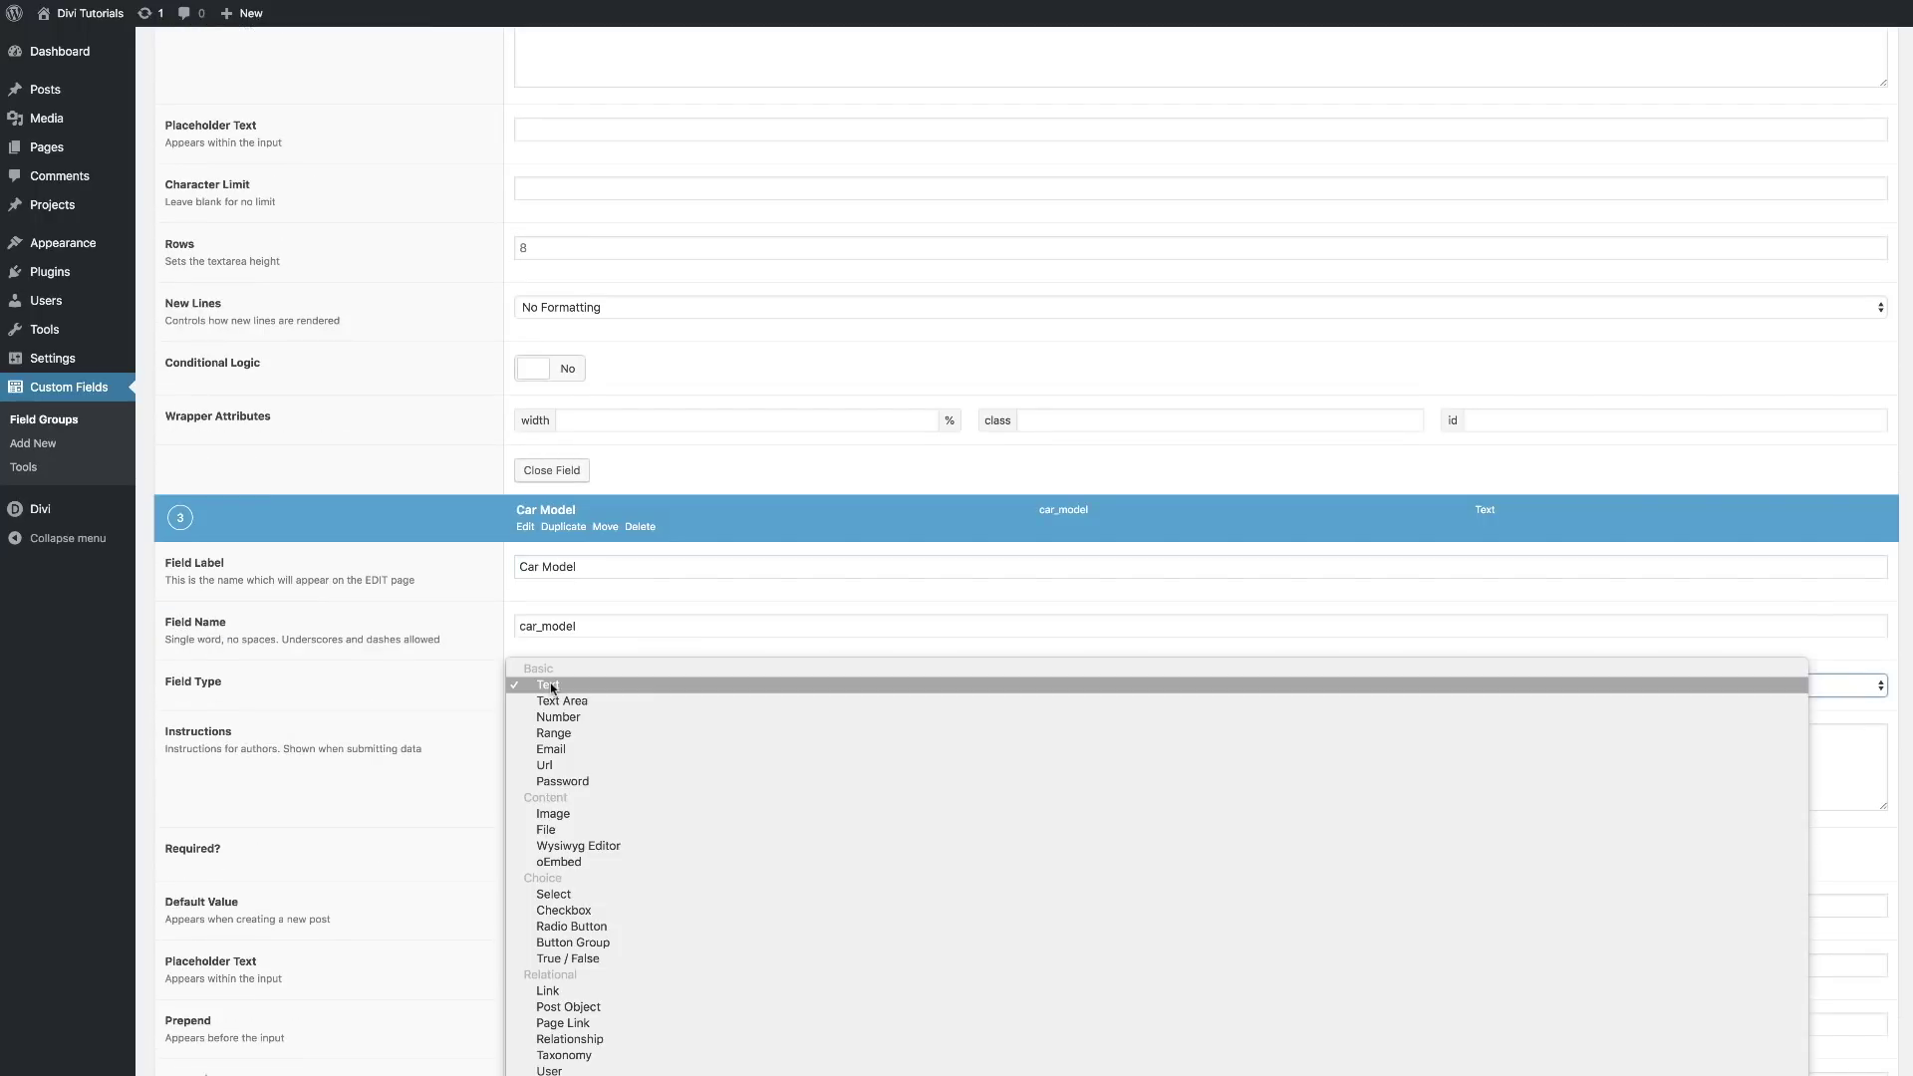
{"action": "left_click", "coordinate": [550, 687]}
{"action": "left_click", "coordinate": [605, 701]}
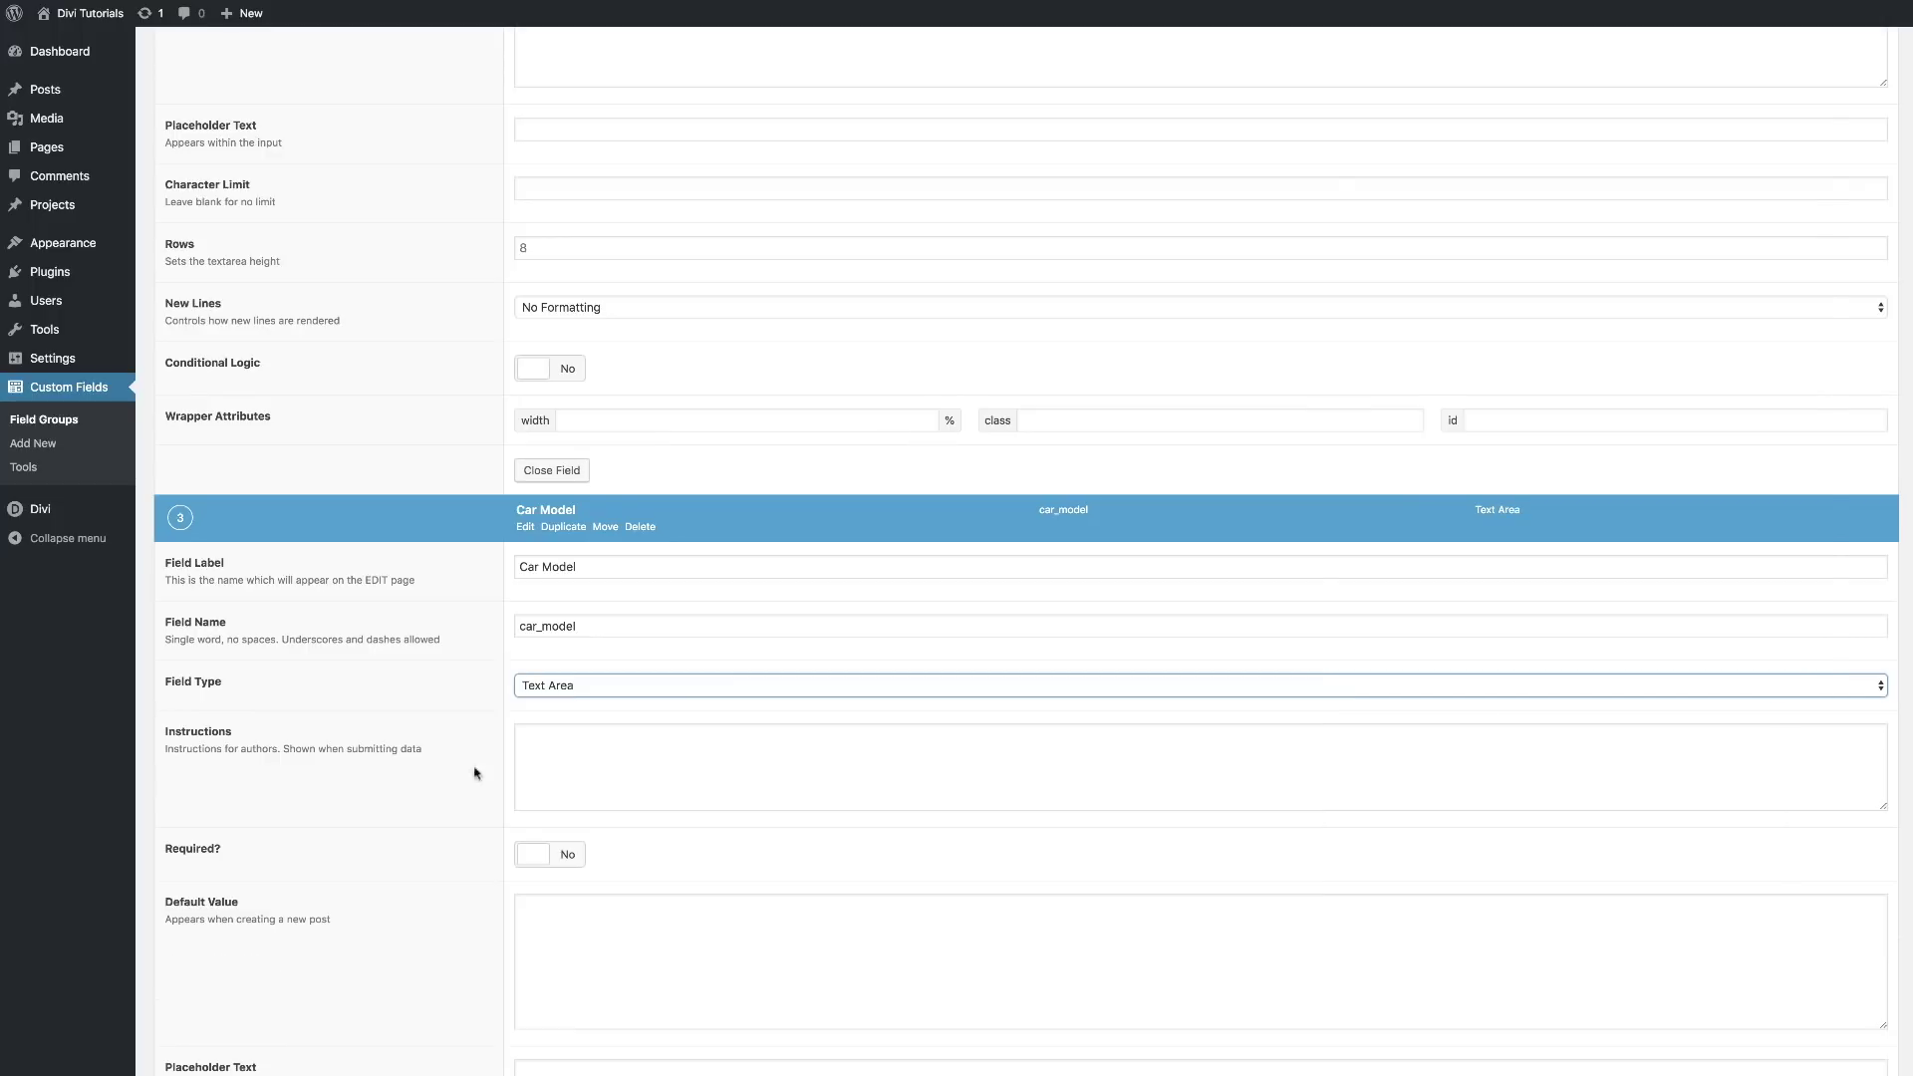
{"action": "scroll", "coordinate": [337, 914], "scroll_direction": "down", "scroll_amount": 5}
{"action": "scroll", "coordinate": [337, 911], "scroll_direction": "down", "scroll_amount": 1}
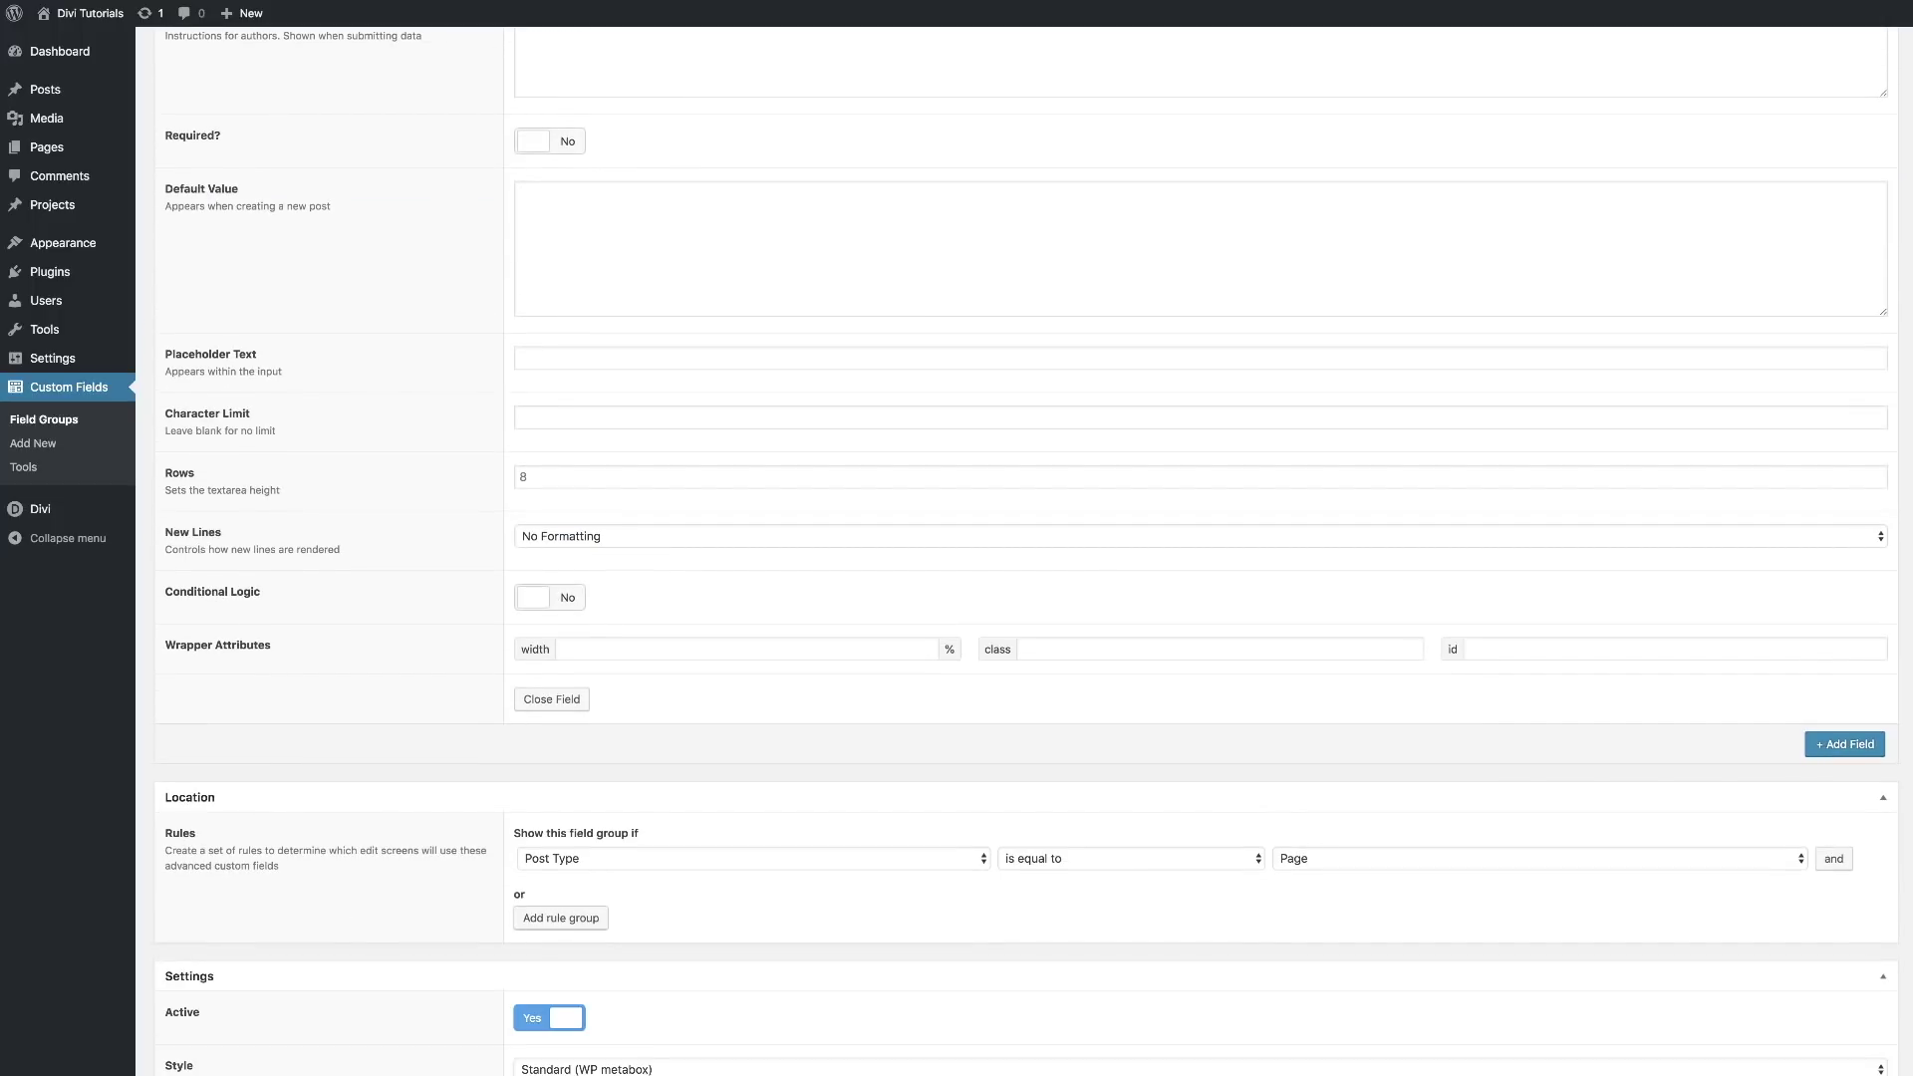
{"action": "left_click", "coordinate": [1855, 747]}
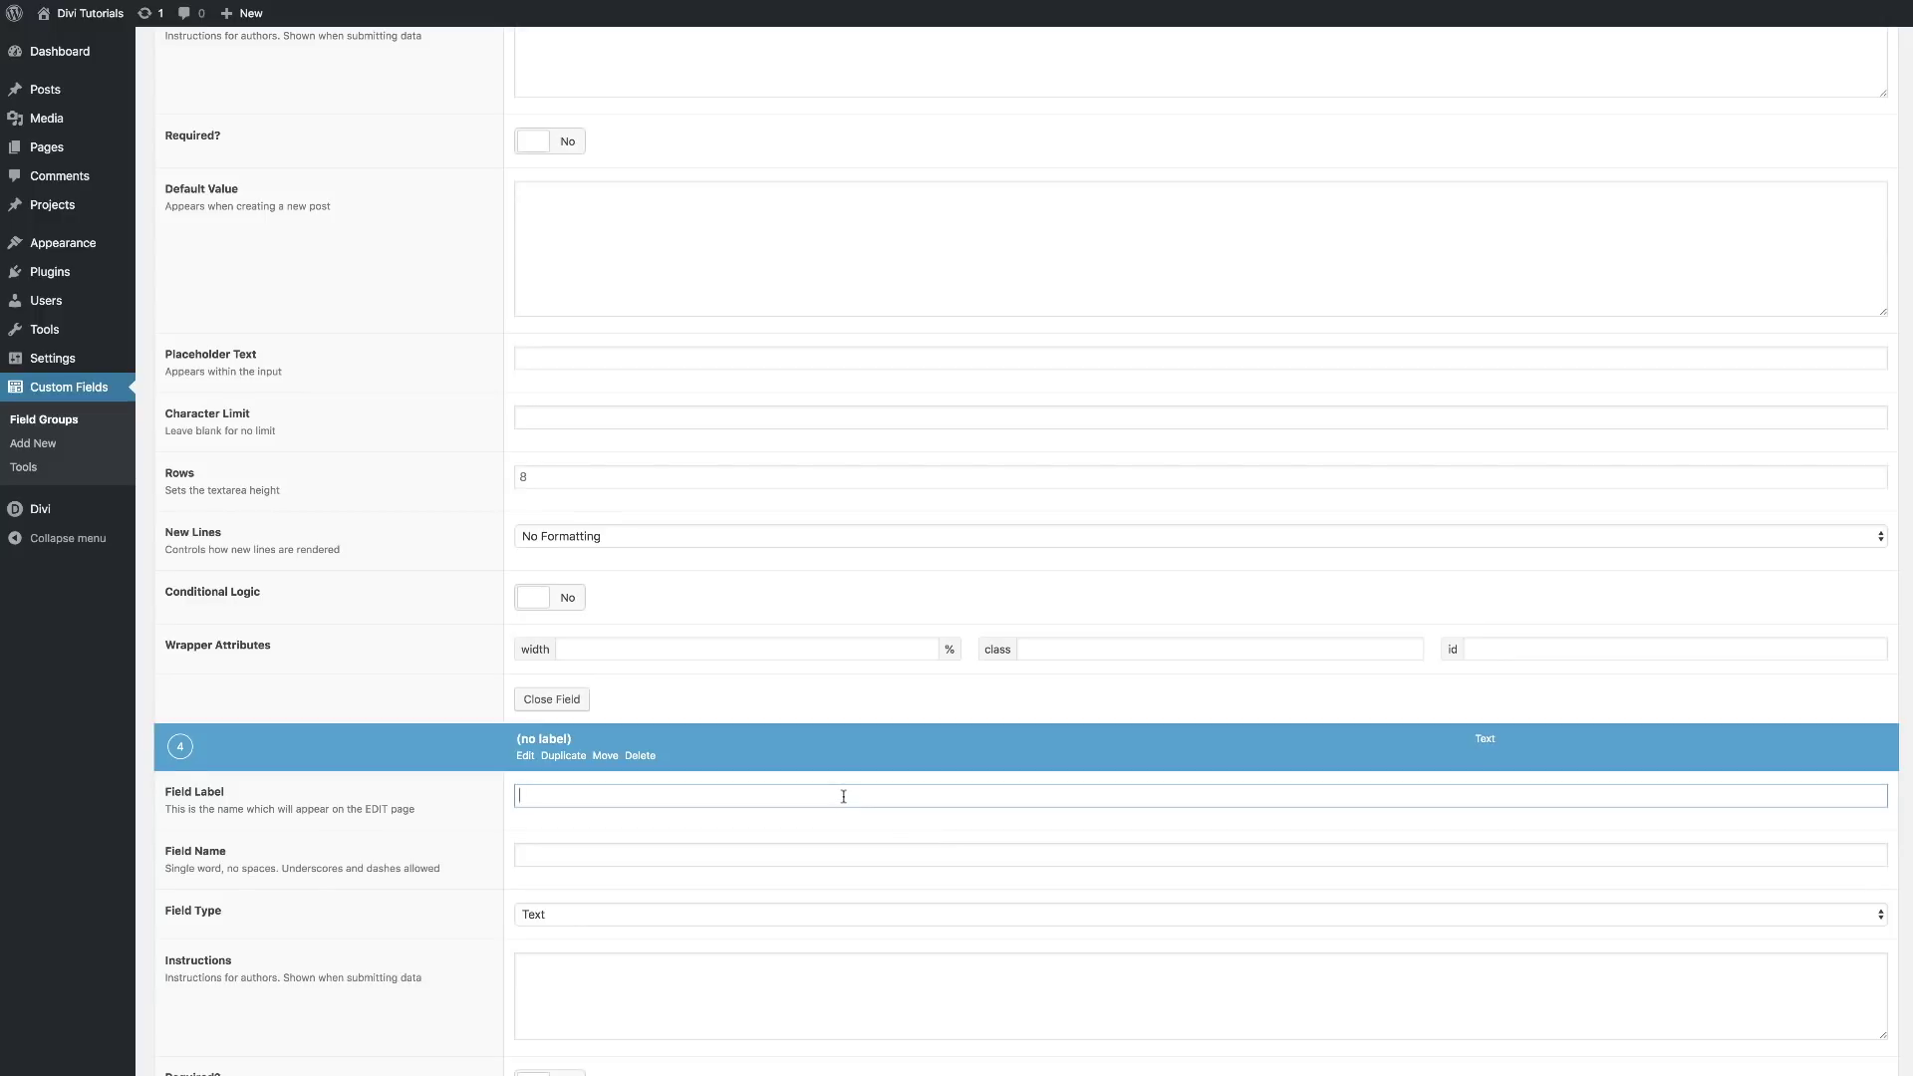
Label the new field Engine Size and set its type to Number.
{"action": "type", "text": "Engine Size"}
{"action": "key", "text": "Tab"}
{"action": "scroll", "coordinate": [579, 811], "scroll_direction": "down", "scroll_amount": 1}
{"action": "scroll", "coordinate": [581, 810], "scroll_direction": "down", "scroll_amount": 1}
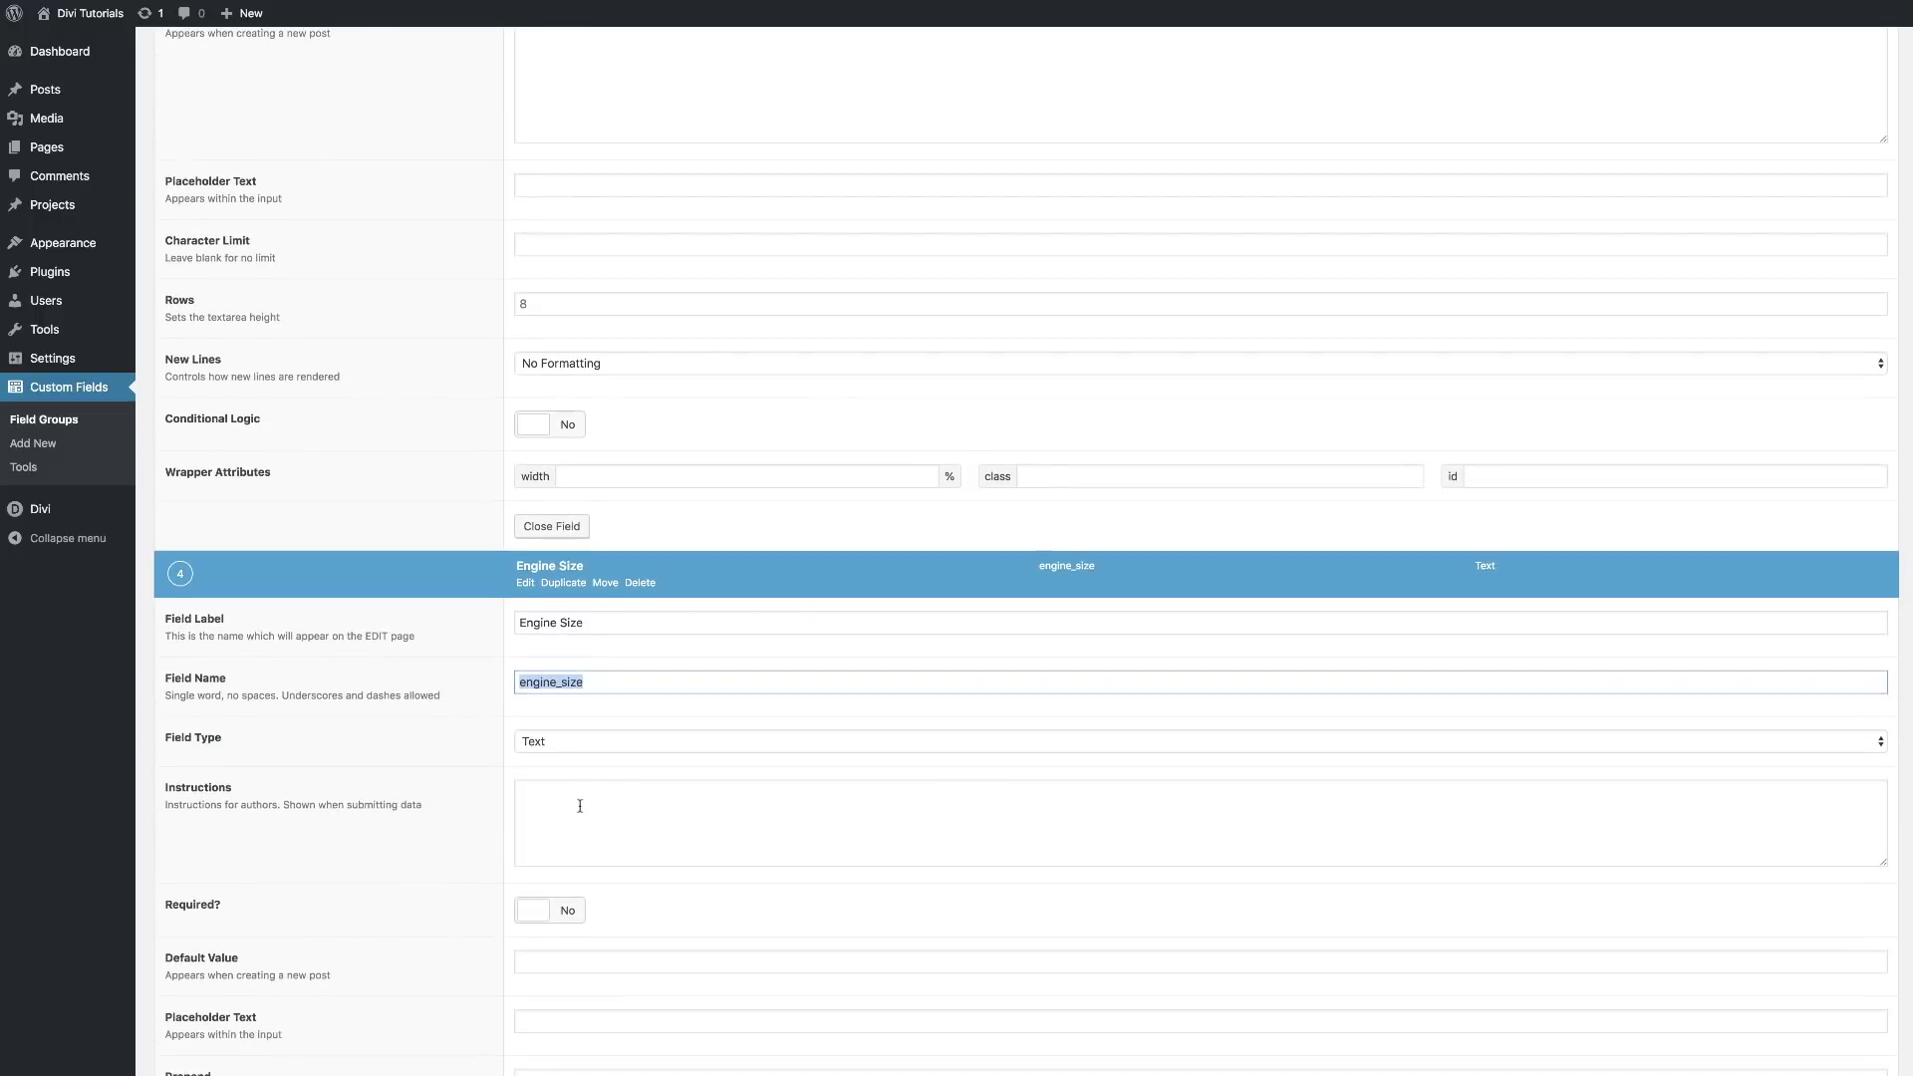
{"action": "left_click", "coordinate": [576, 742]}
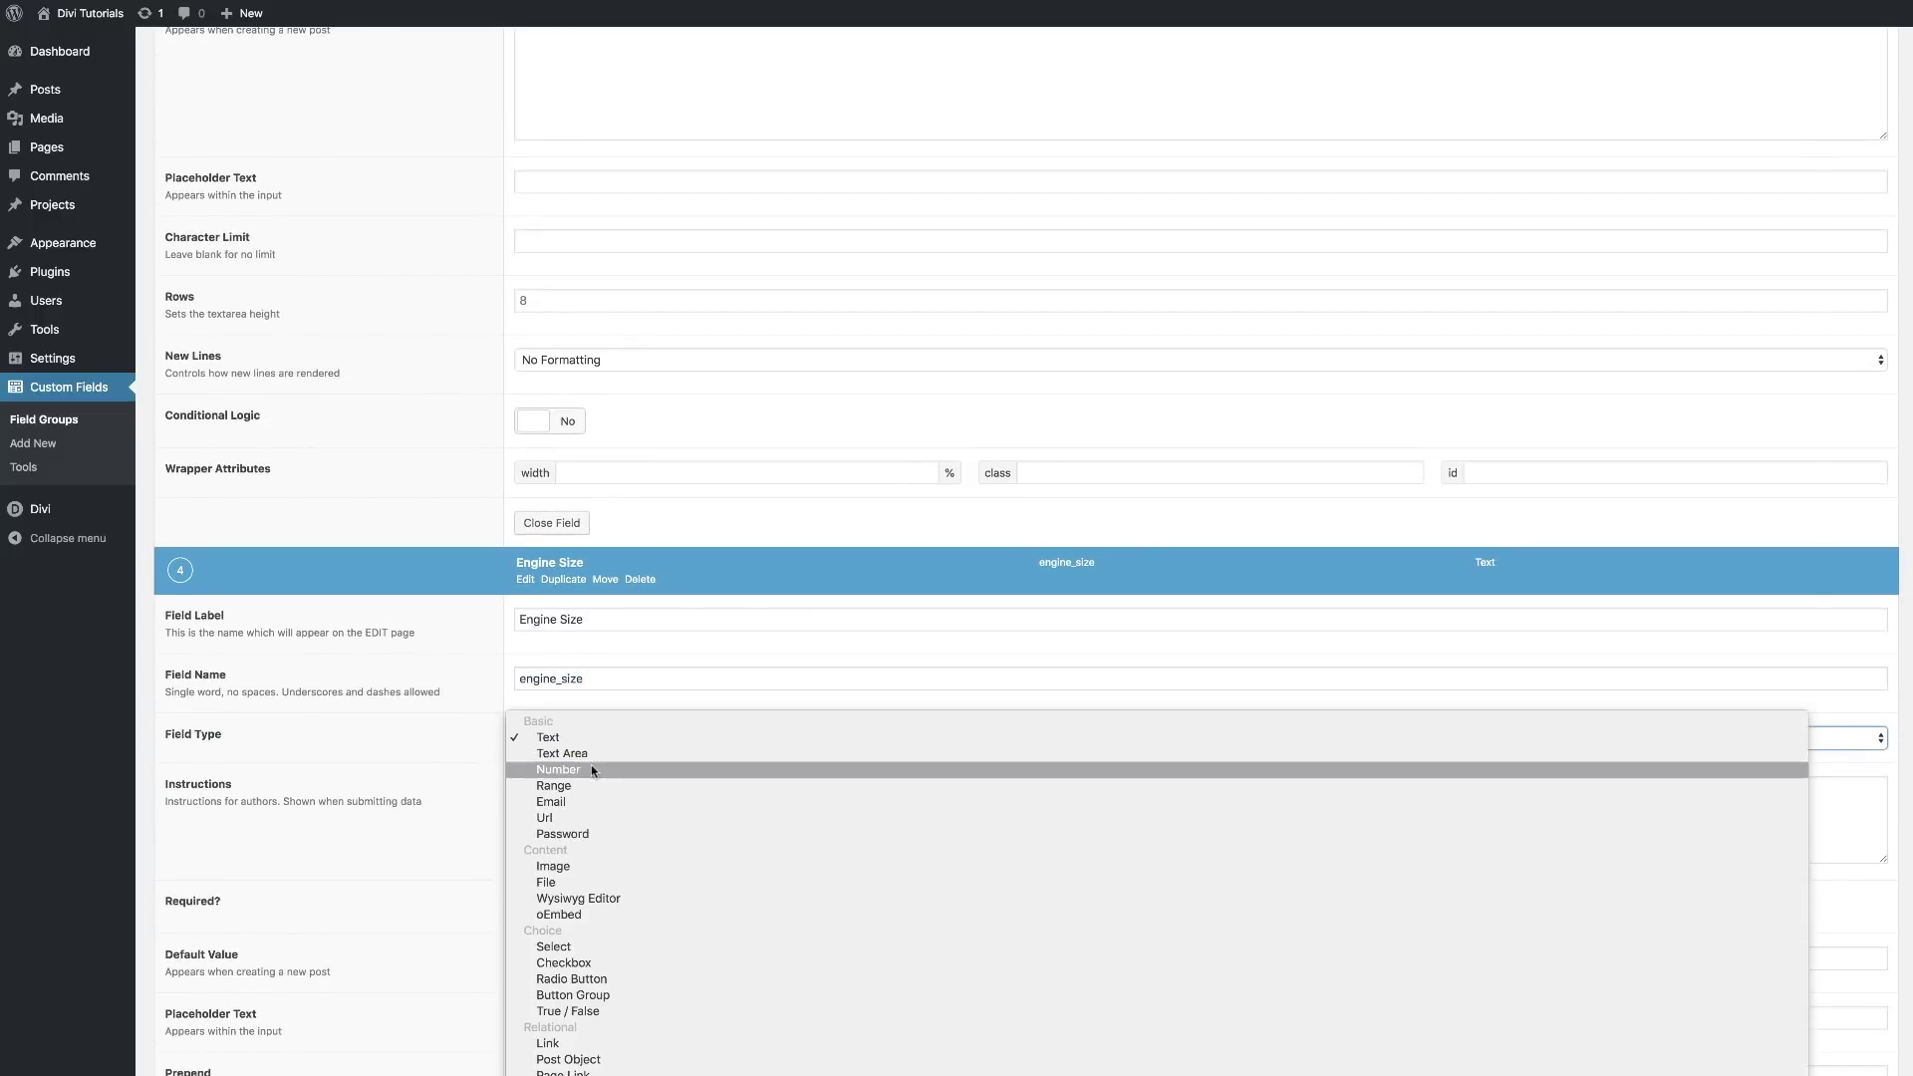
{"action": "left_click", "coordinate": [585, 769]}
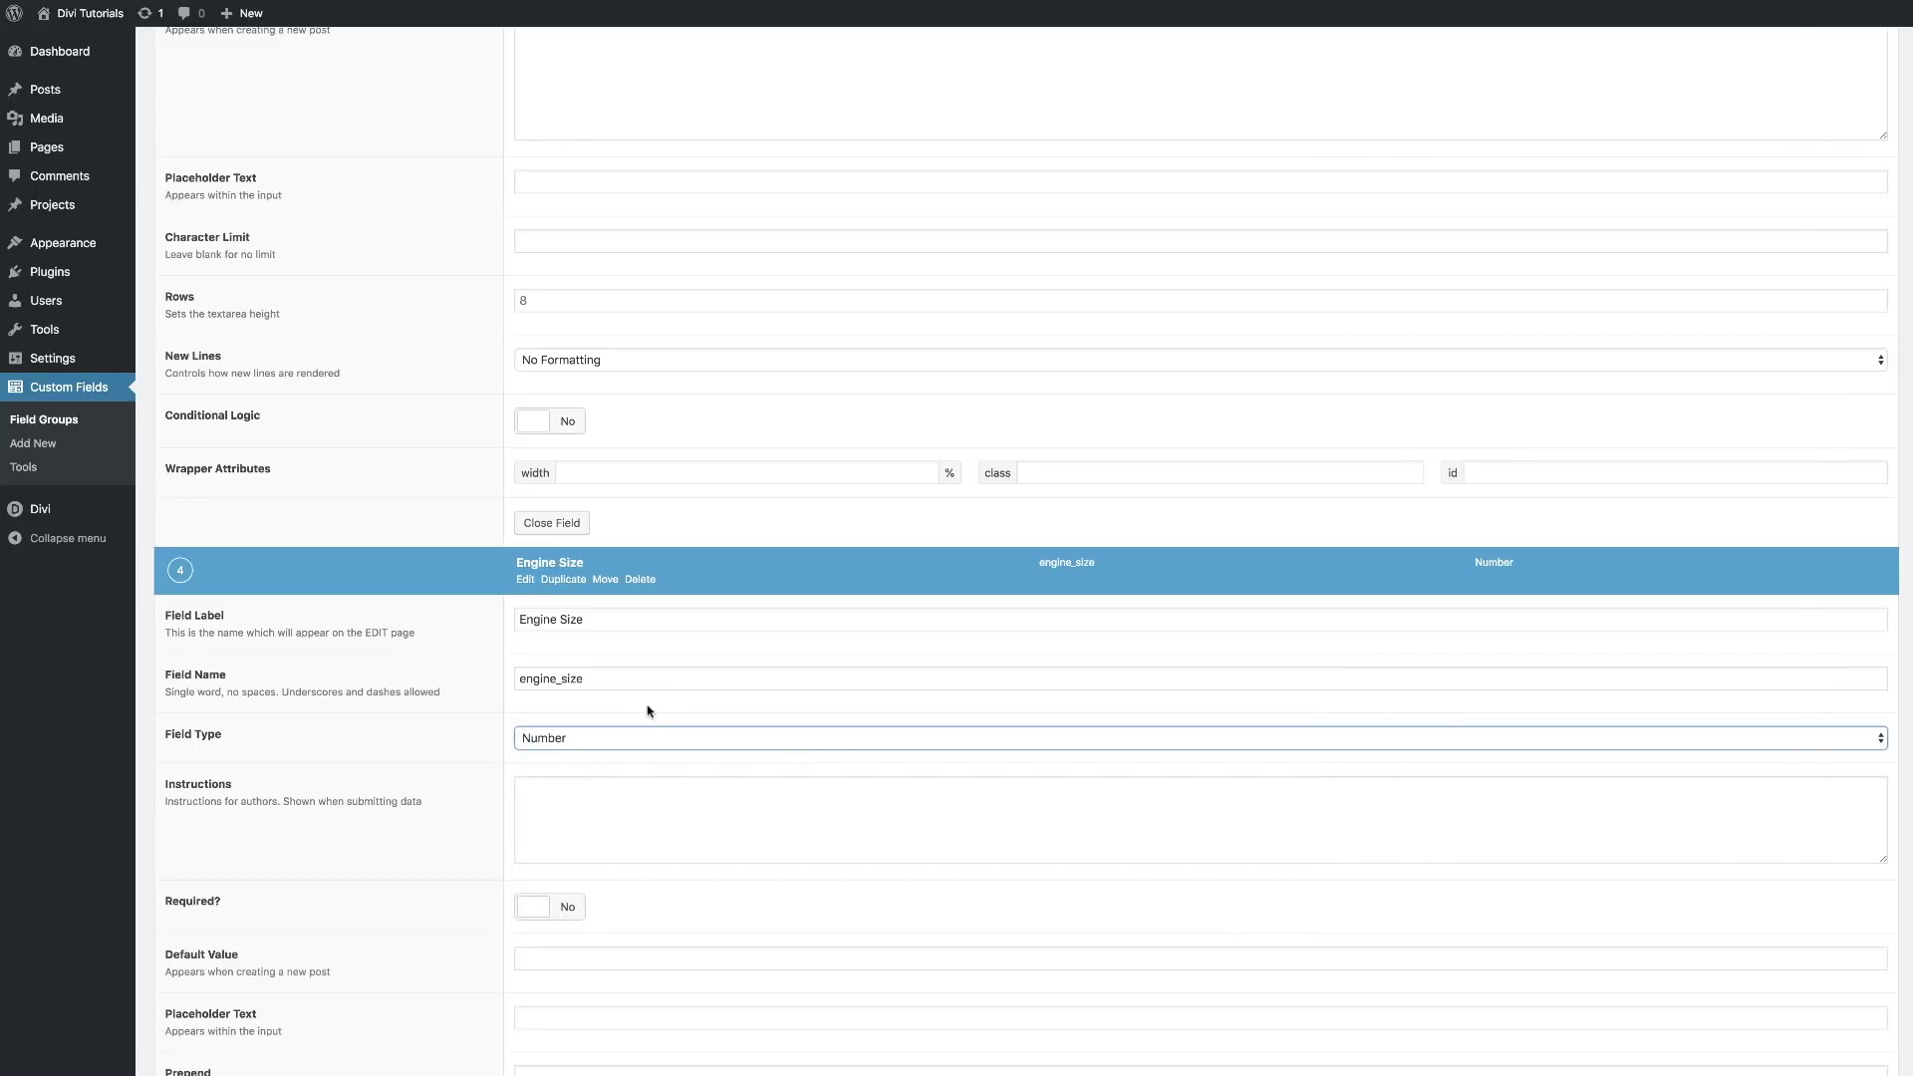
{"action": "scroll", "coordinate": [600, 760], "scroll_direction": "down", "scroll_amount": 7}
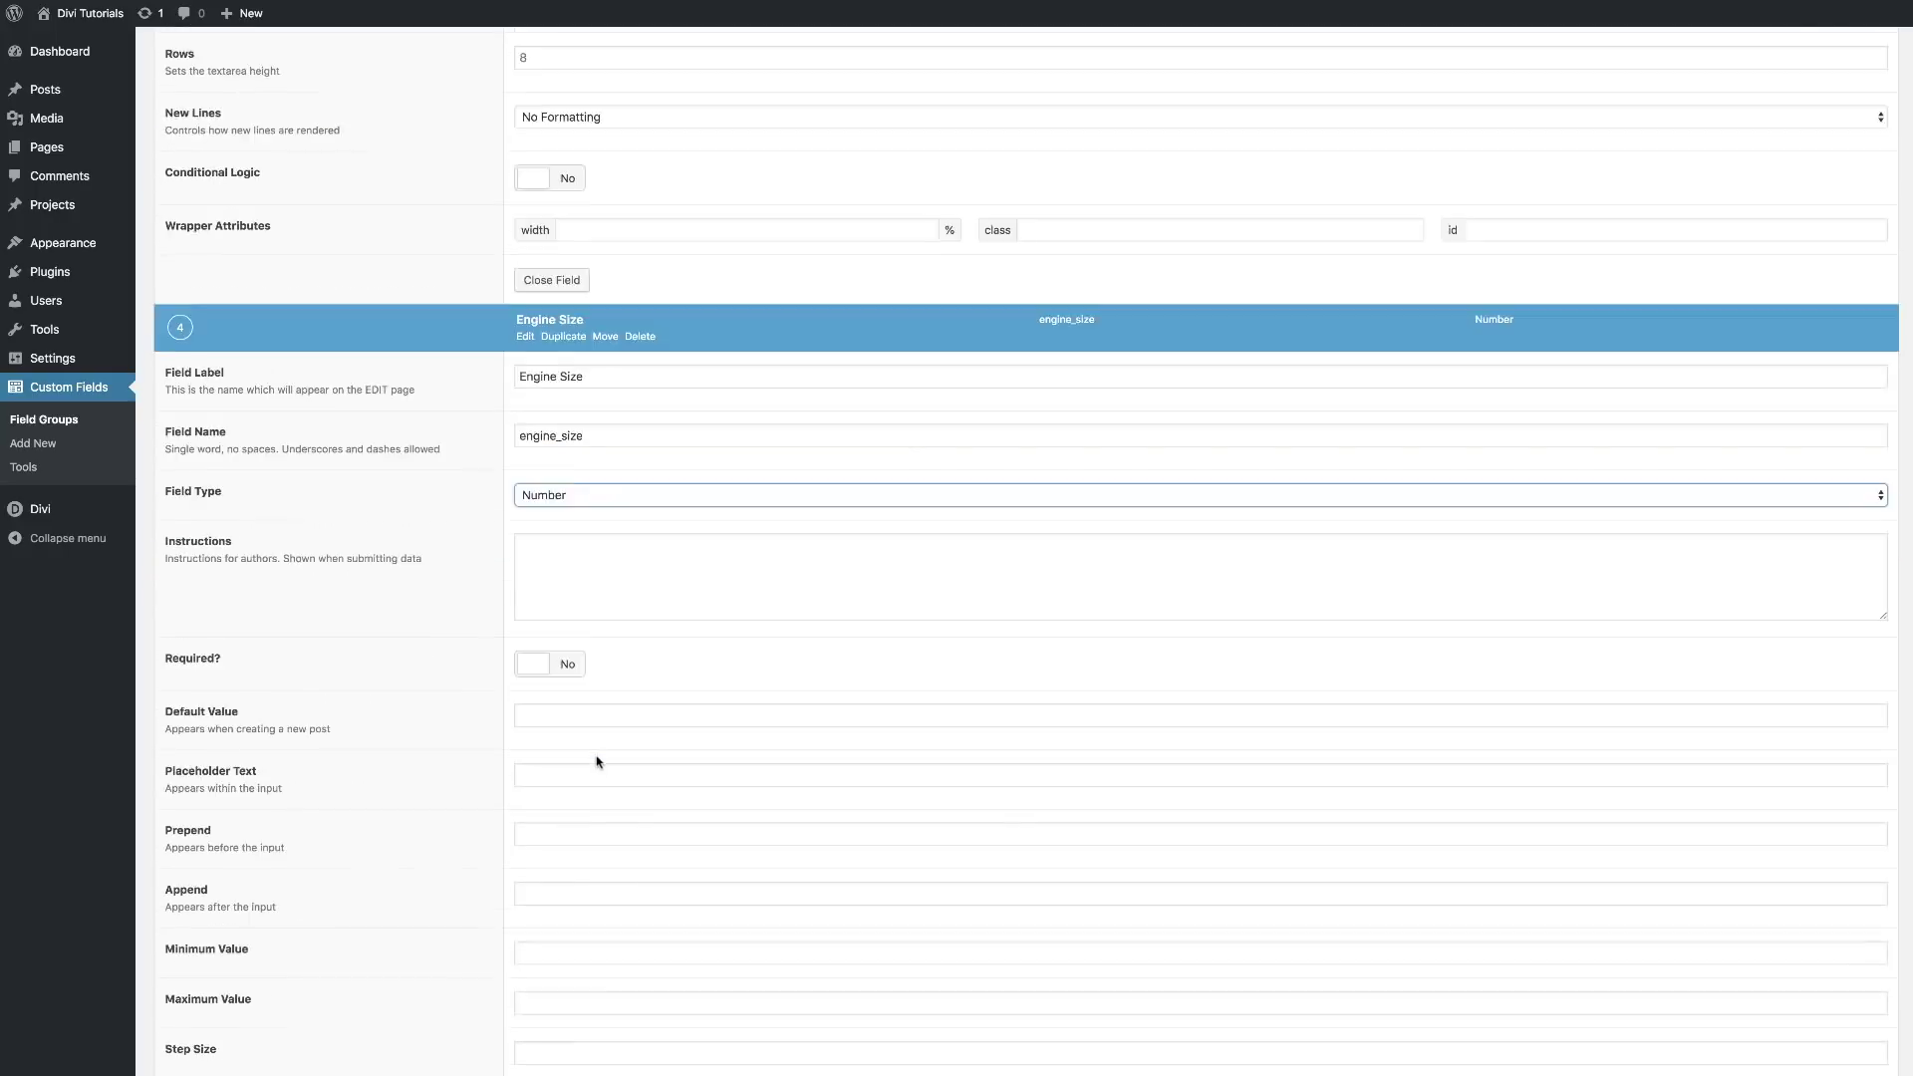
Add a Price field, named price, with the Number field type.
{"action": "left_click", "coordinate": [1847, 790]}
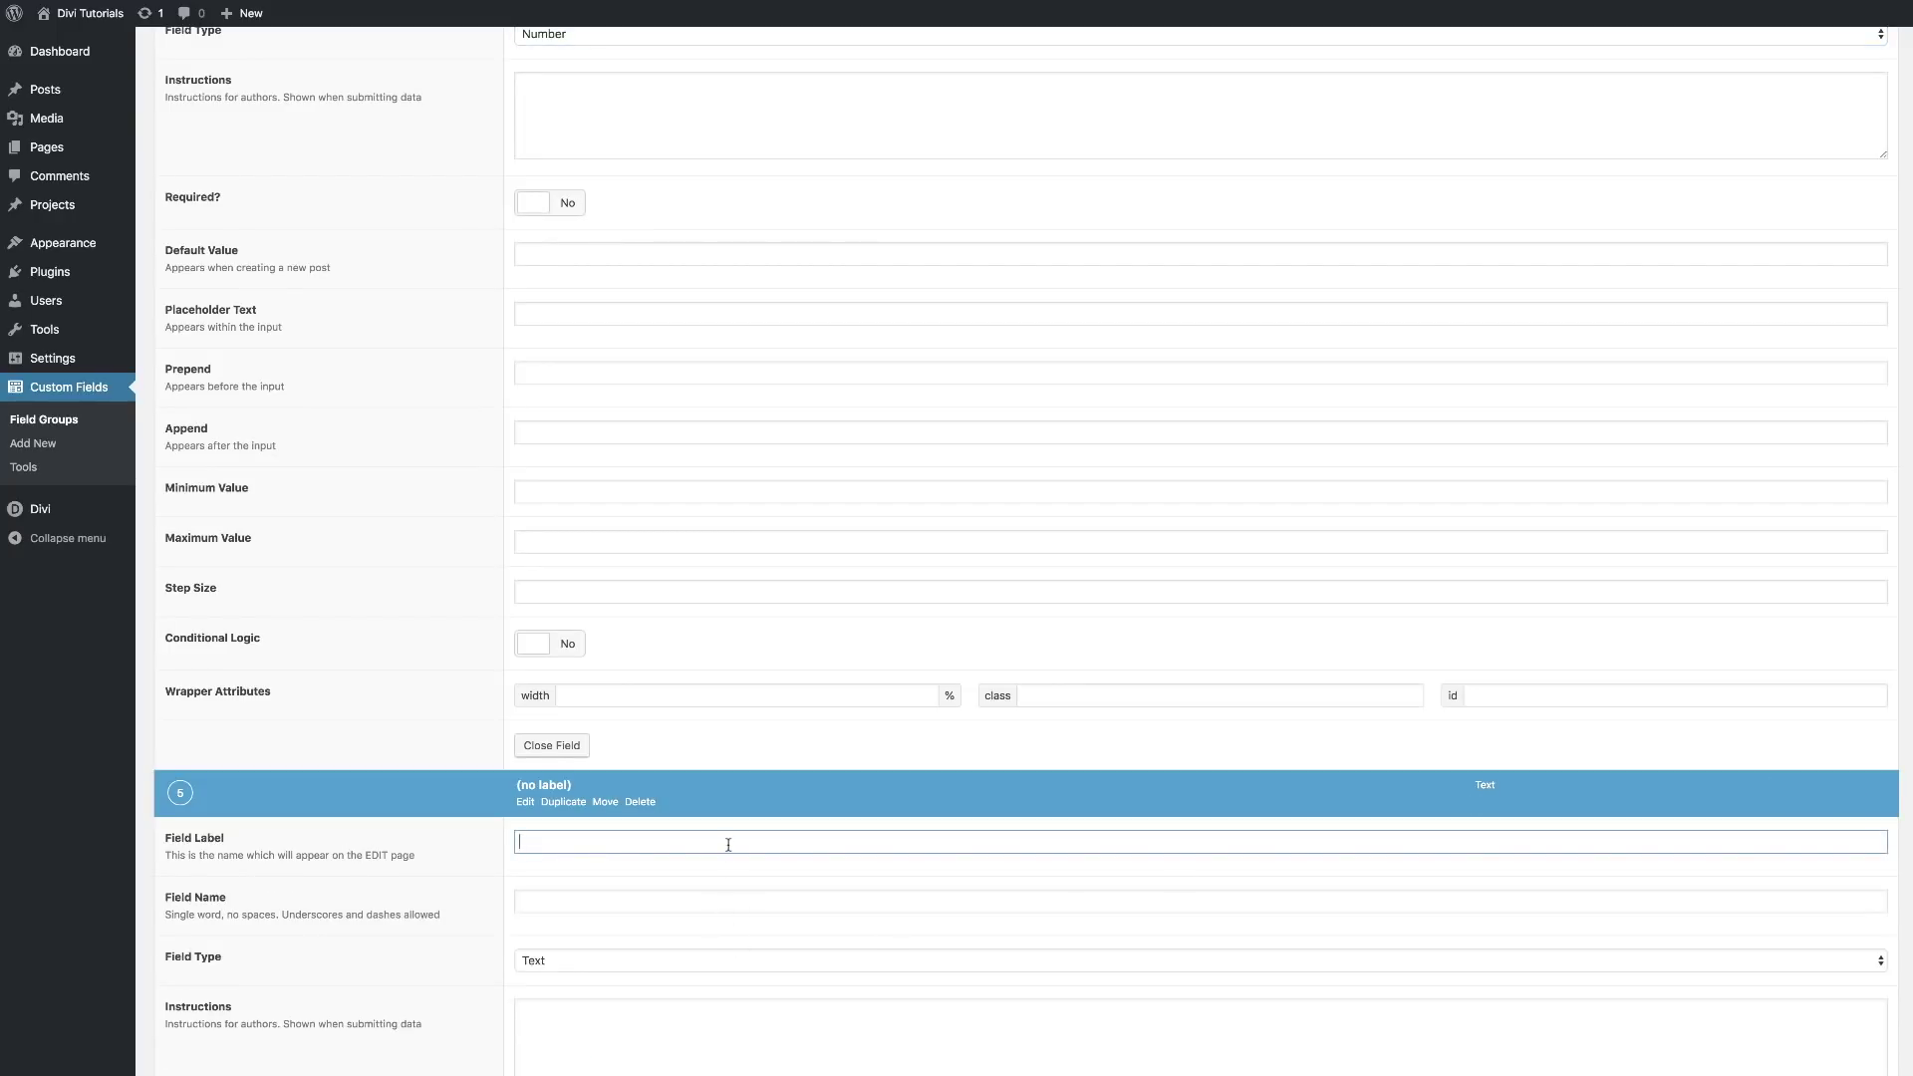
{"action": "type", "text": "Price"}
{"action": "key", "text": "Tab"}
{"action": "scroll", "coordinate": [688, 902], "scroll_direction": "down", "scroll_amount": 3}
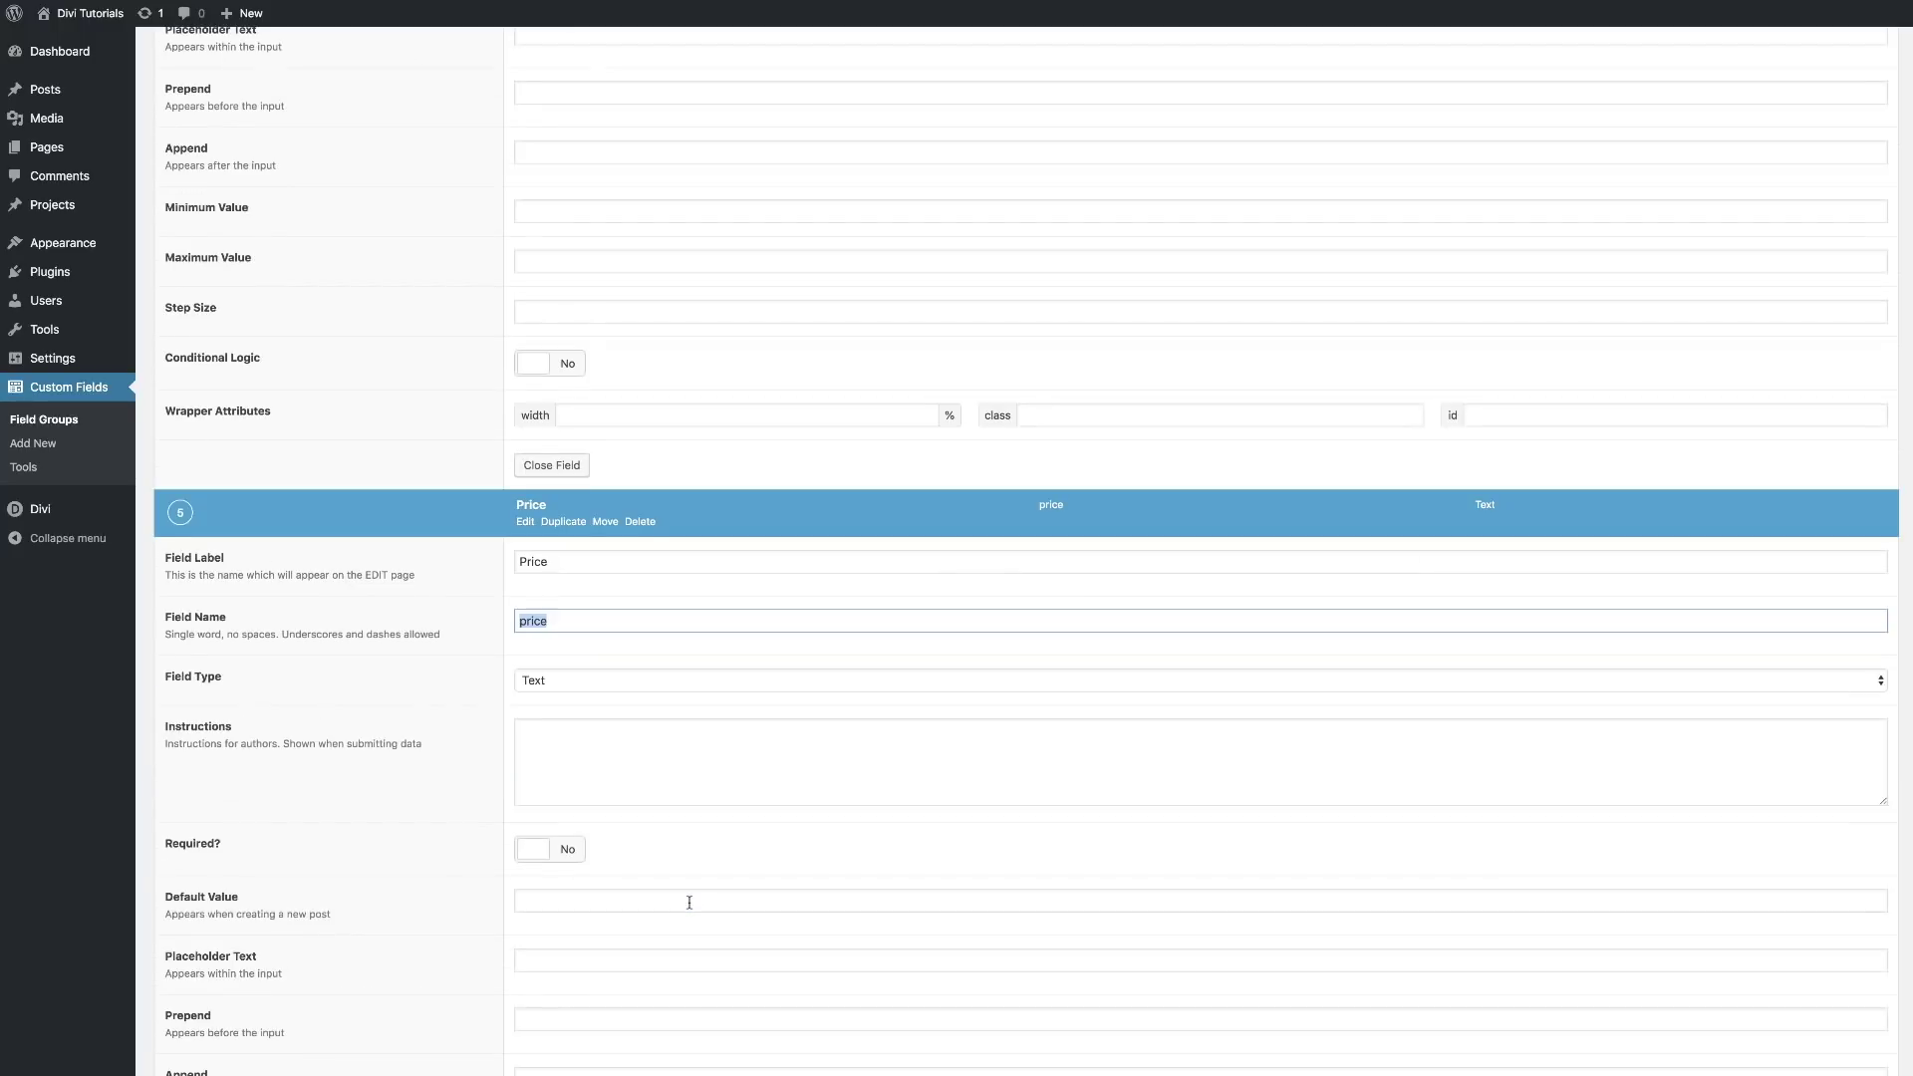
{"action": "left_click", "coordinate": [684, 681]}
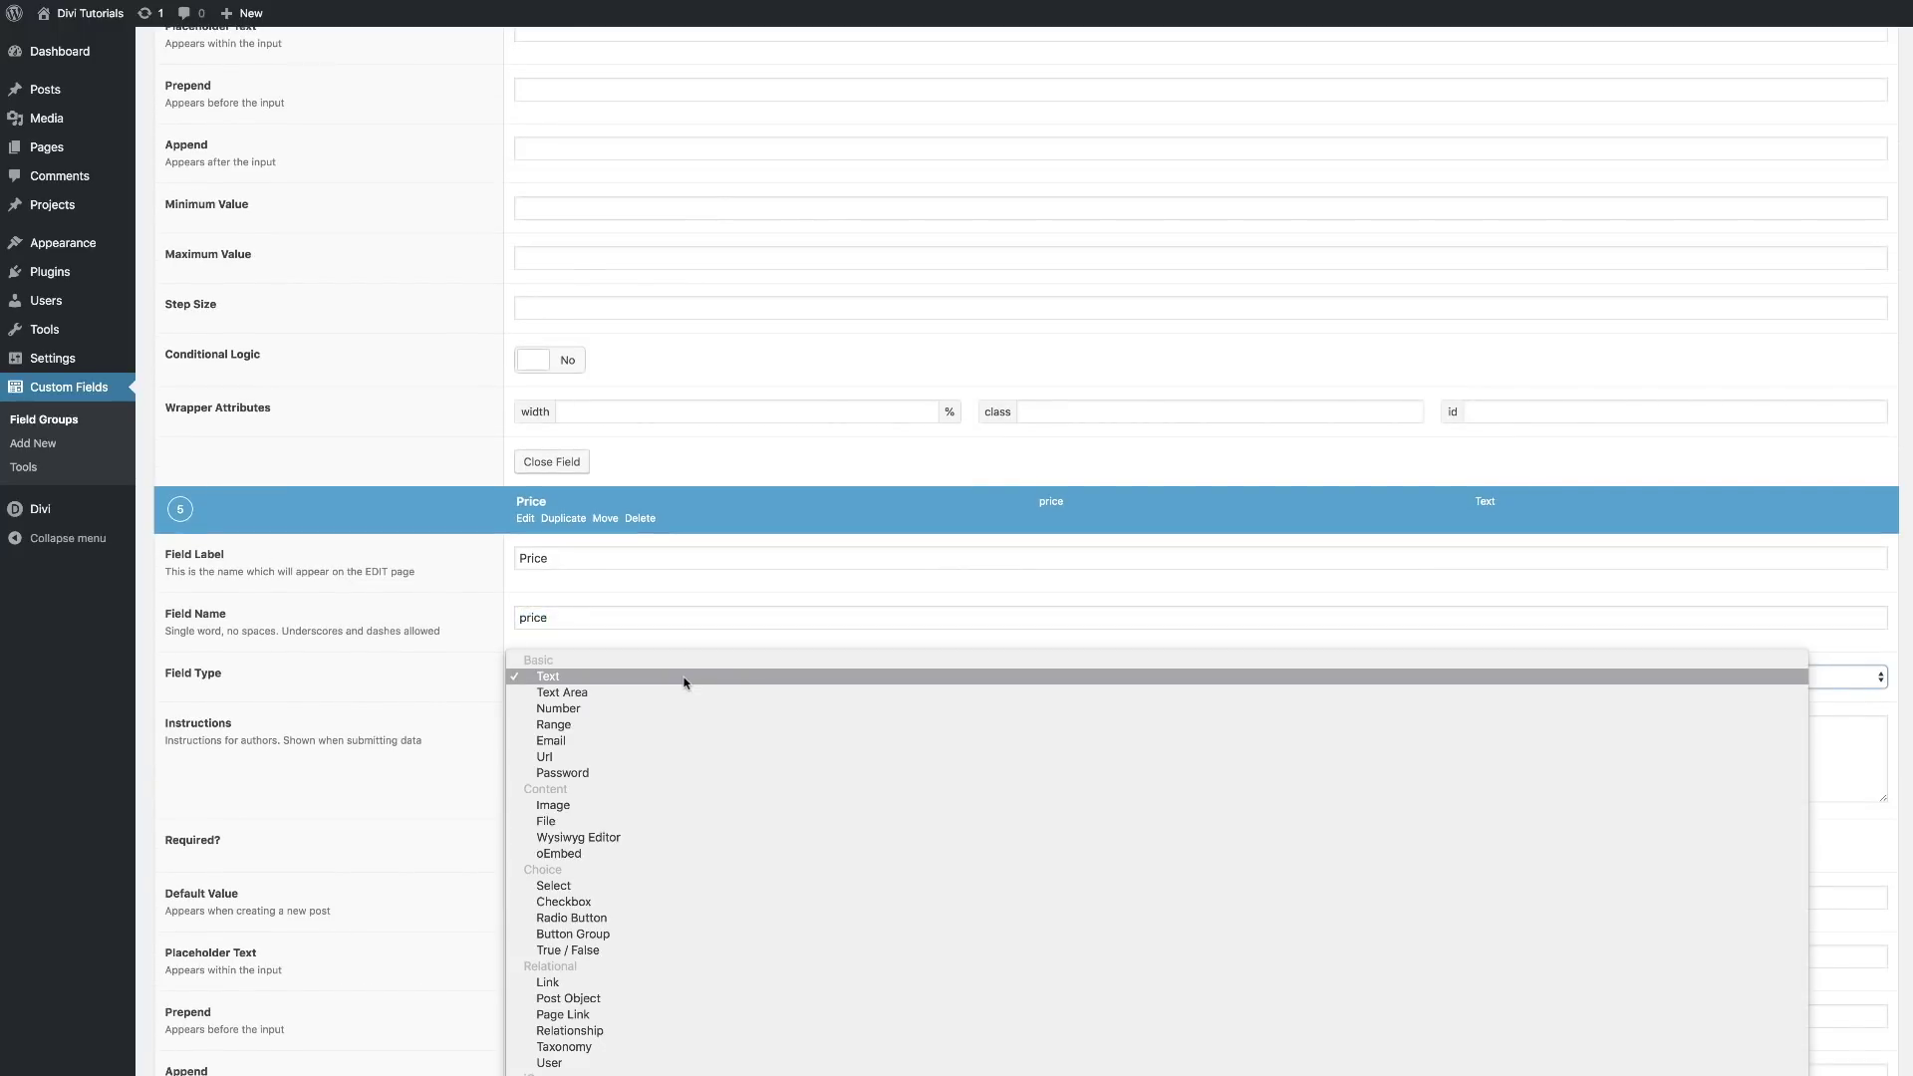
{"action": "left_click", "coordinate": [661, 711]}
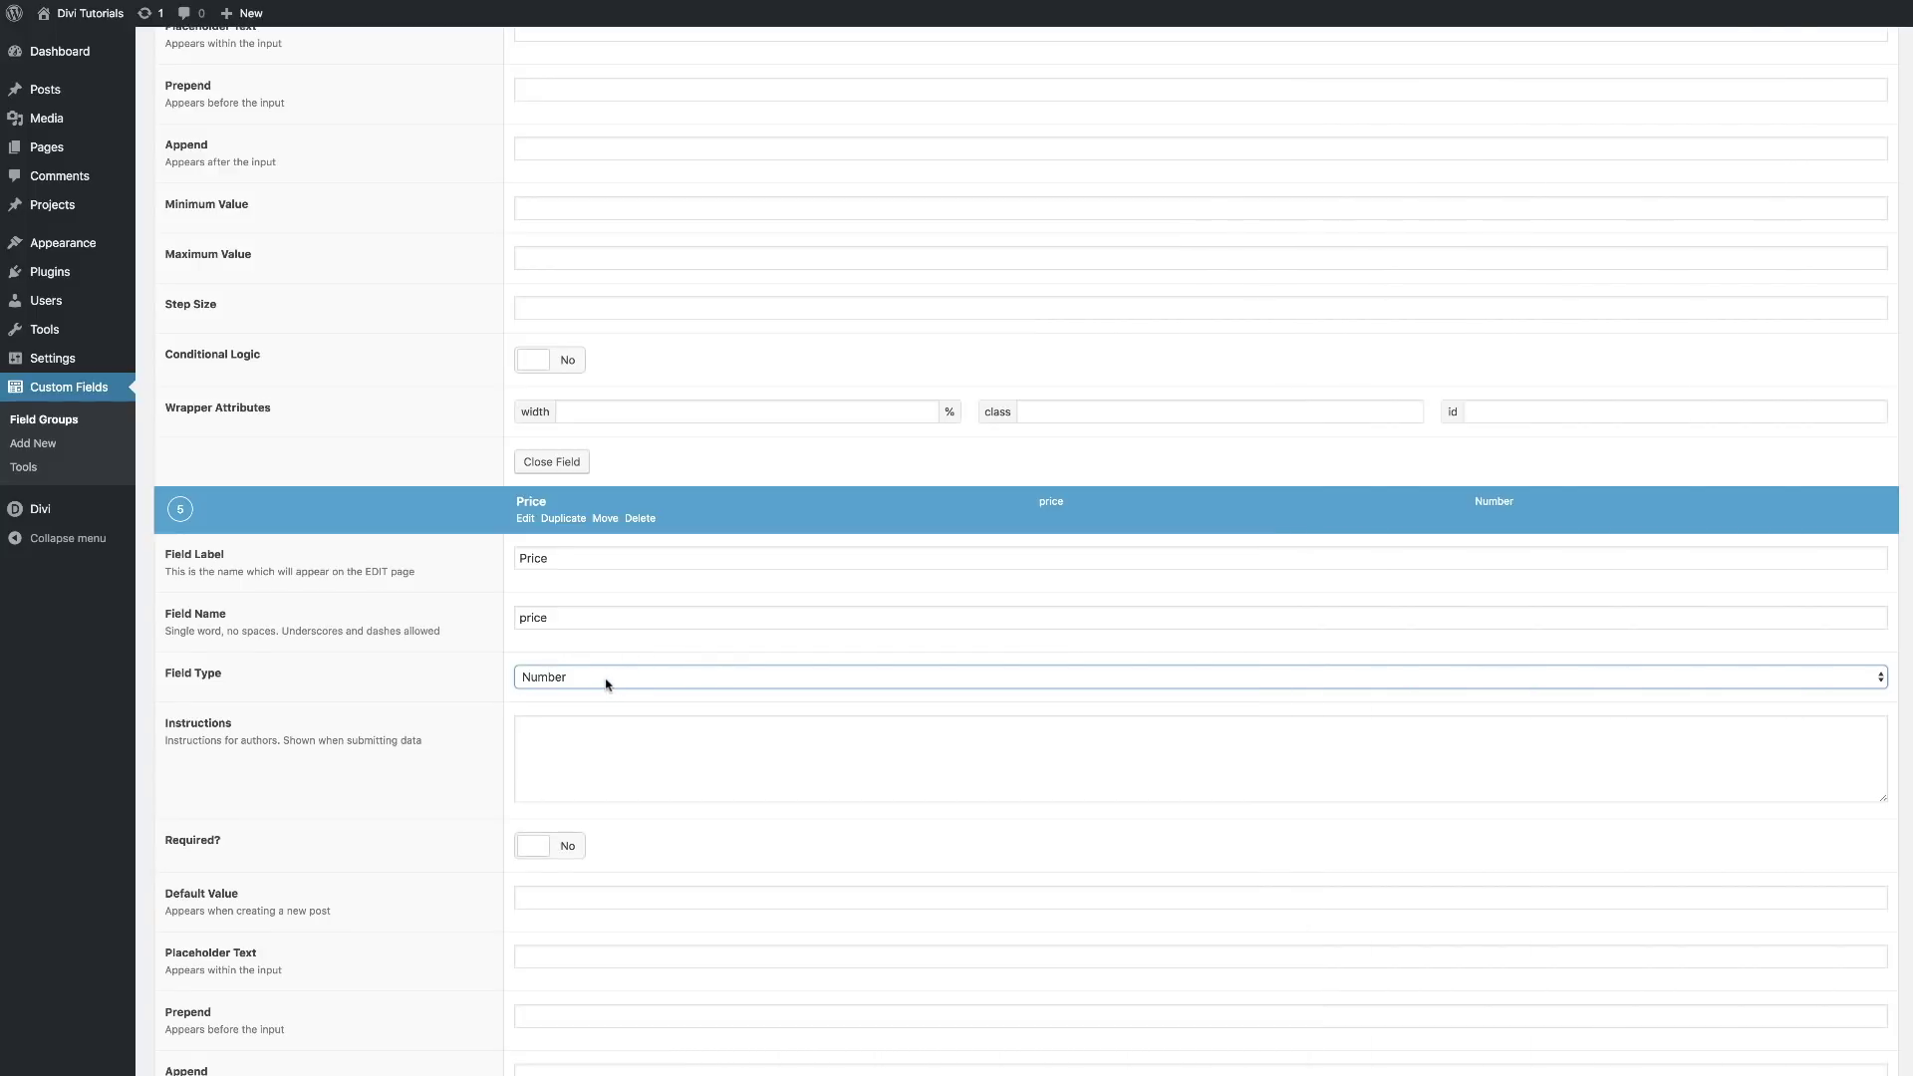
{"action": "left_click", "coordinate": [605, 683]}
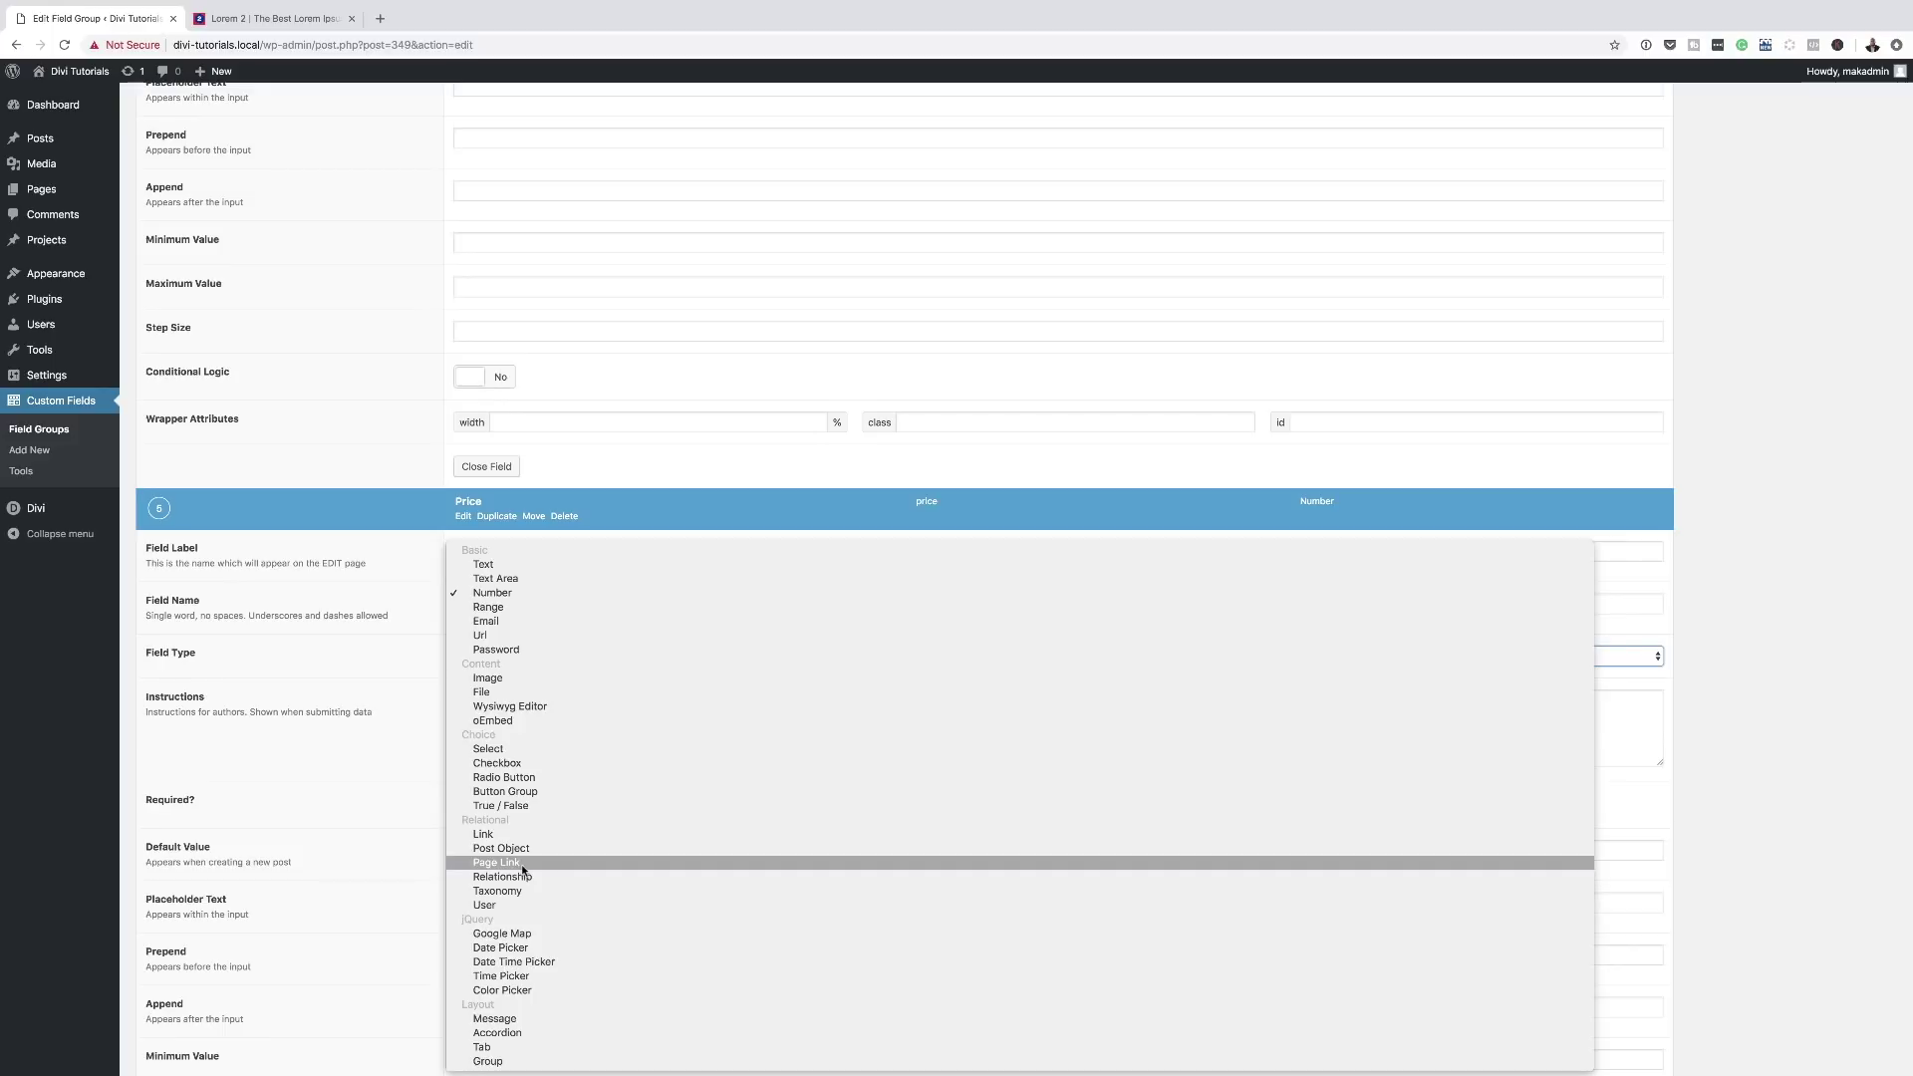
{"action": "left_click", "coordinate": [398, 815]}
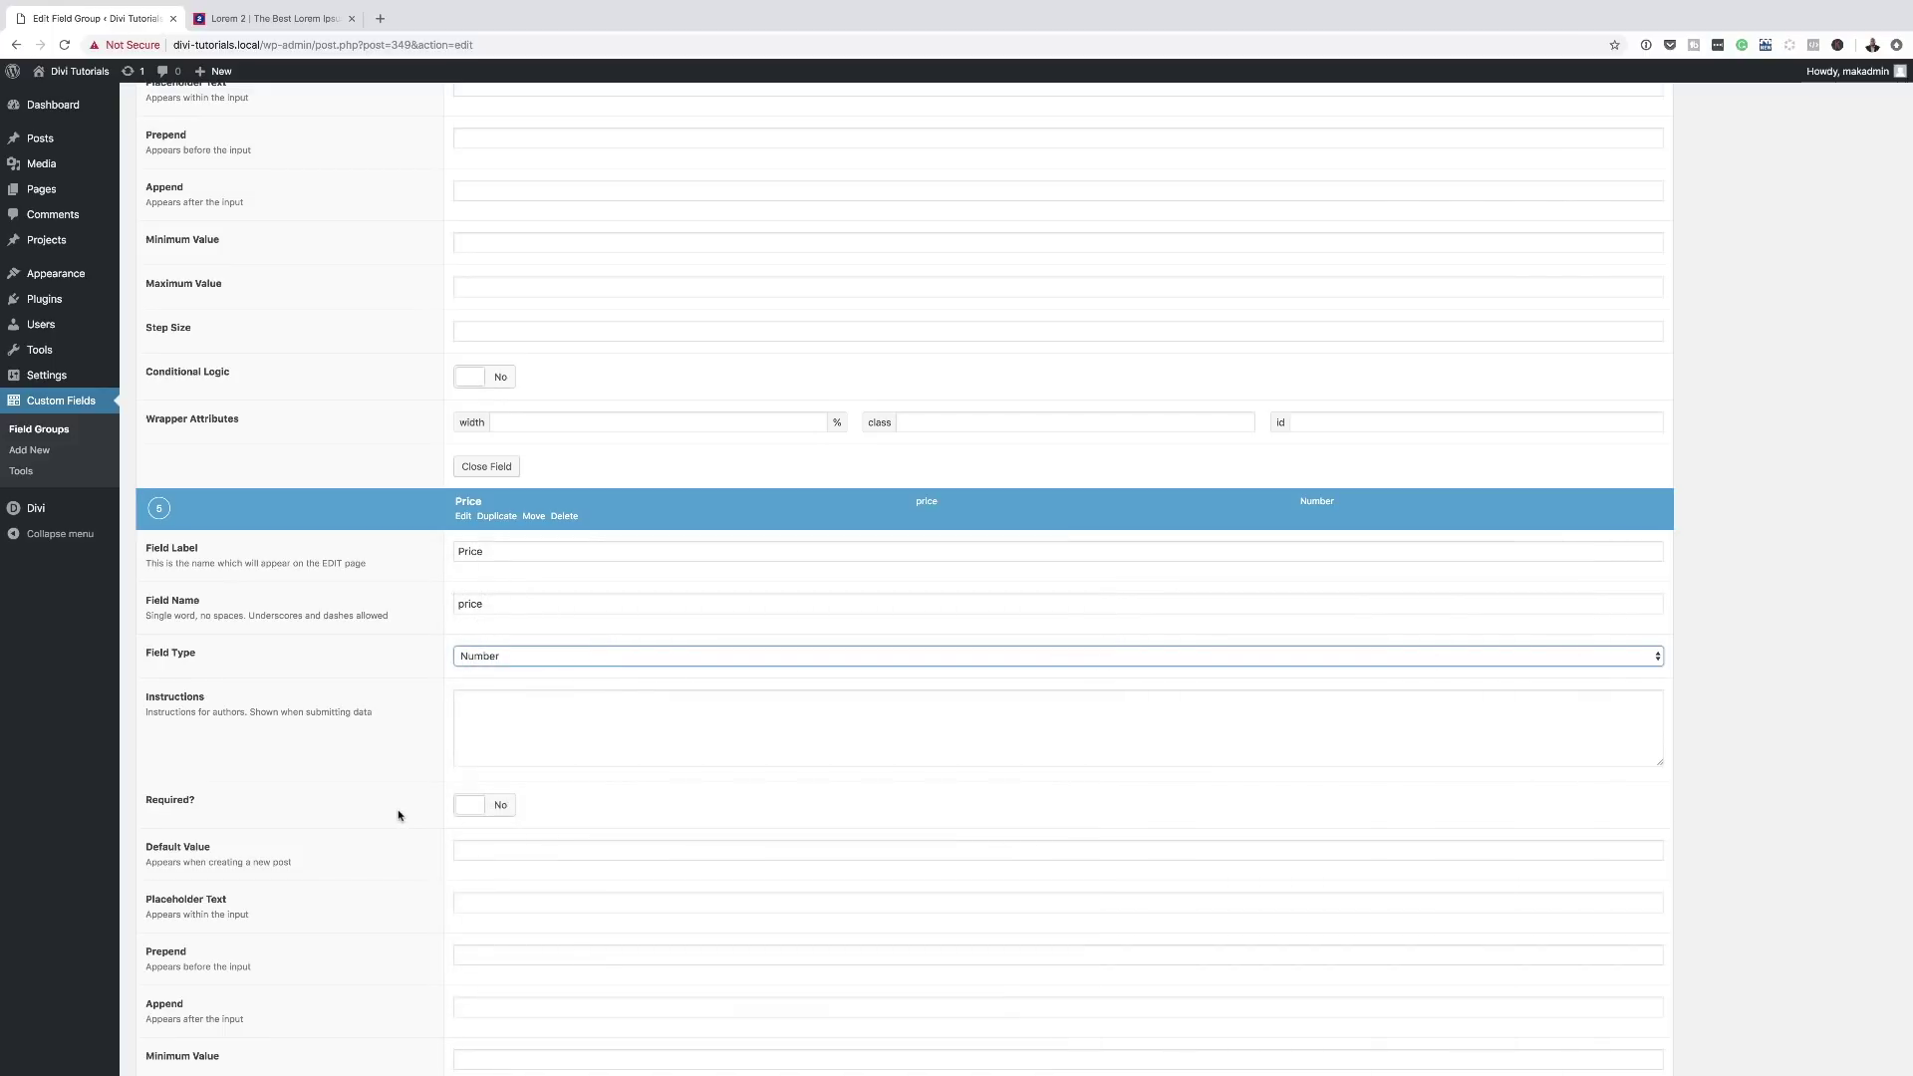
{"action": "scroll", "coordinate": [342, 831], "scroll_direction": "down", "scroll_amount": 5}
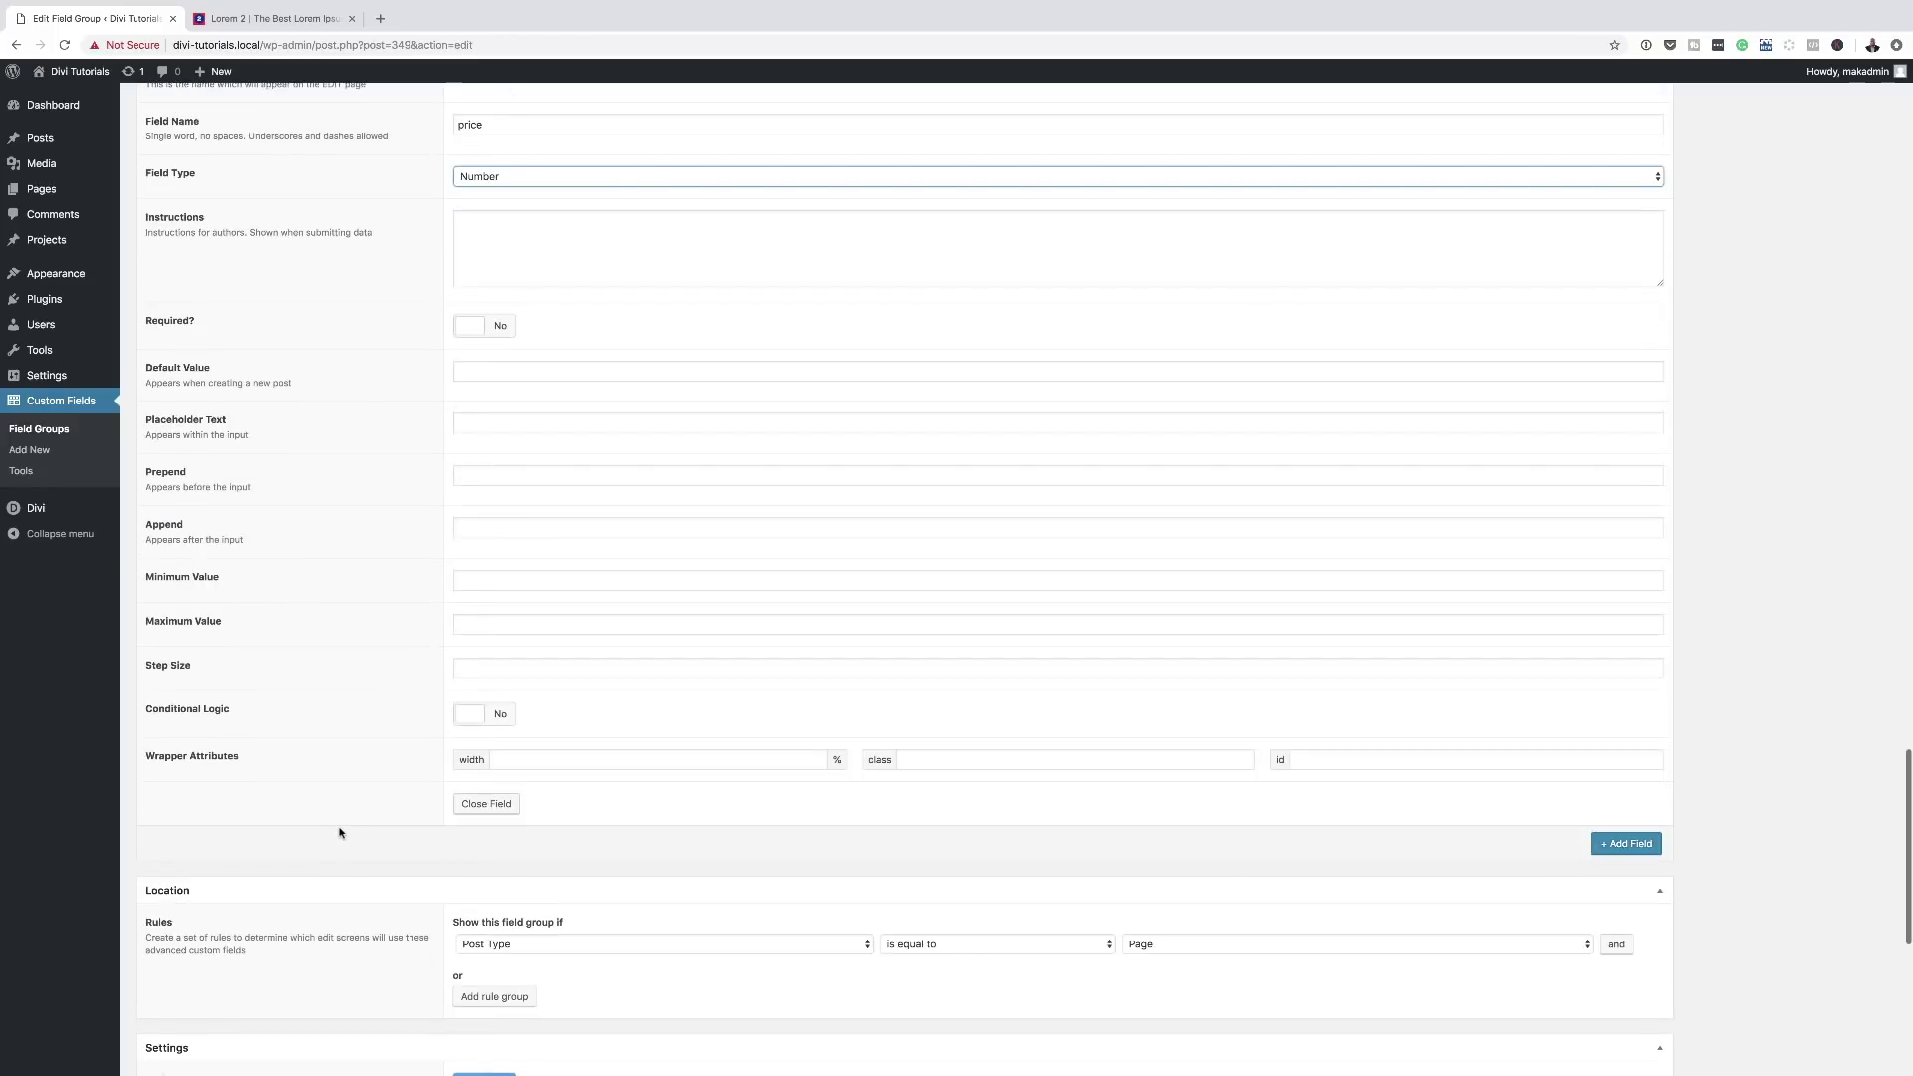
{"action": "scroll", "coordinate": [339, 832], "scroll_direction": "down", "scroll_amount": 4}
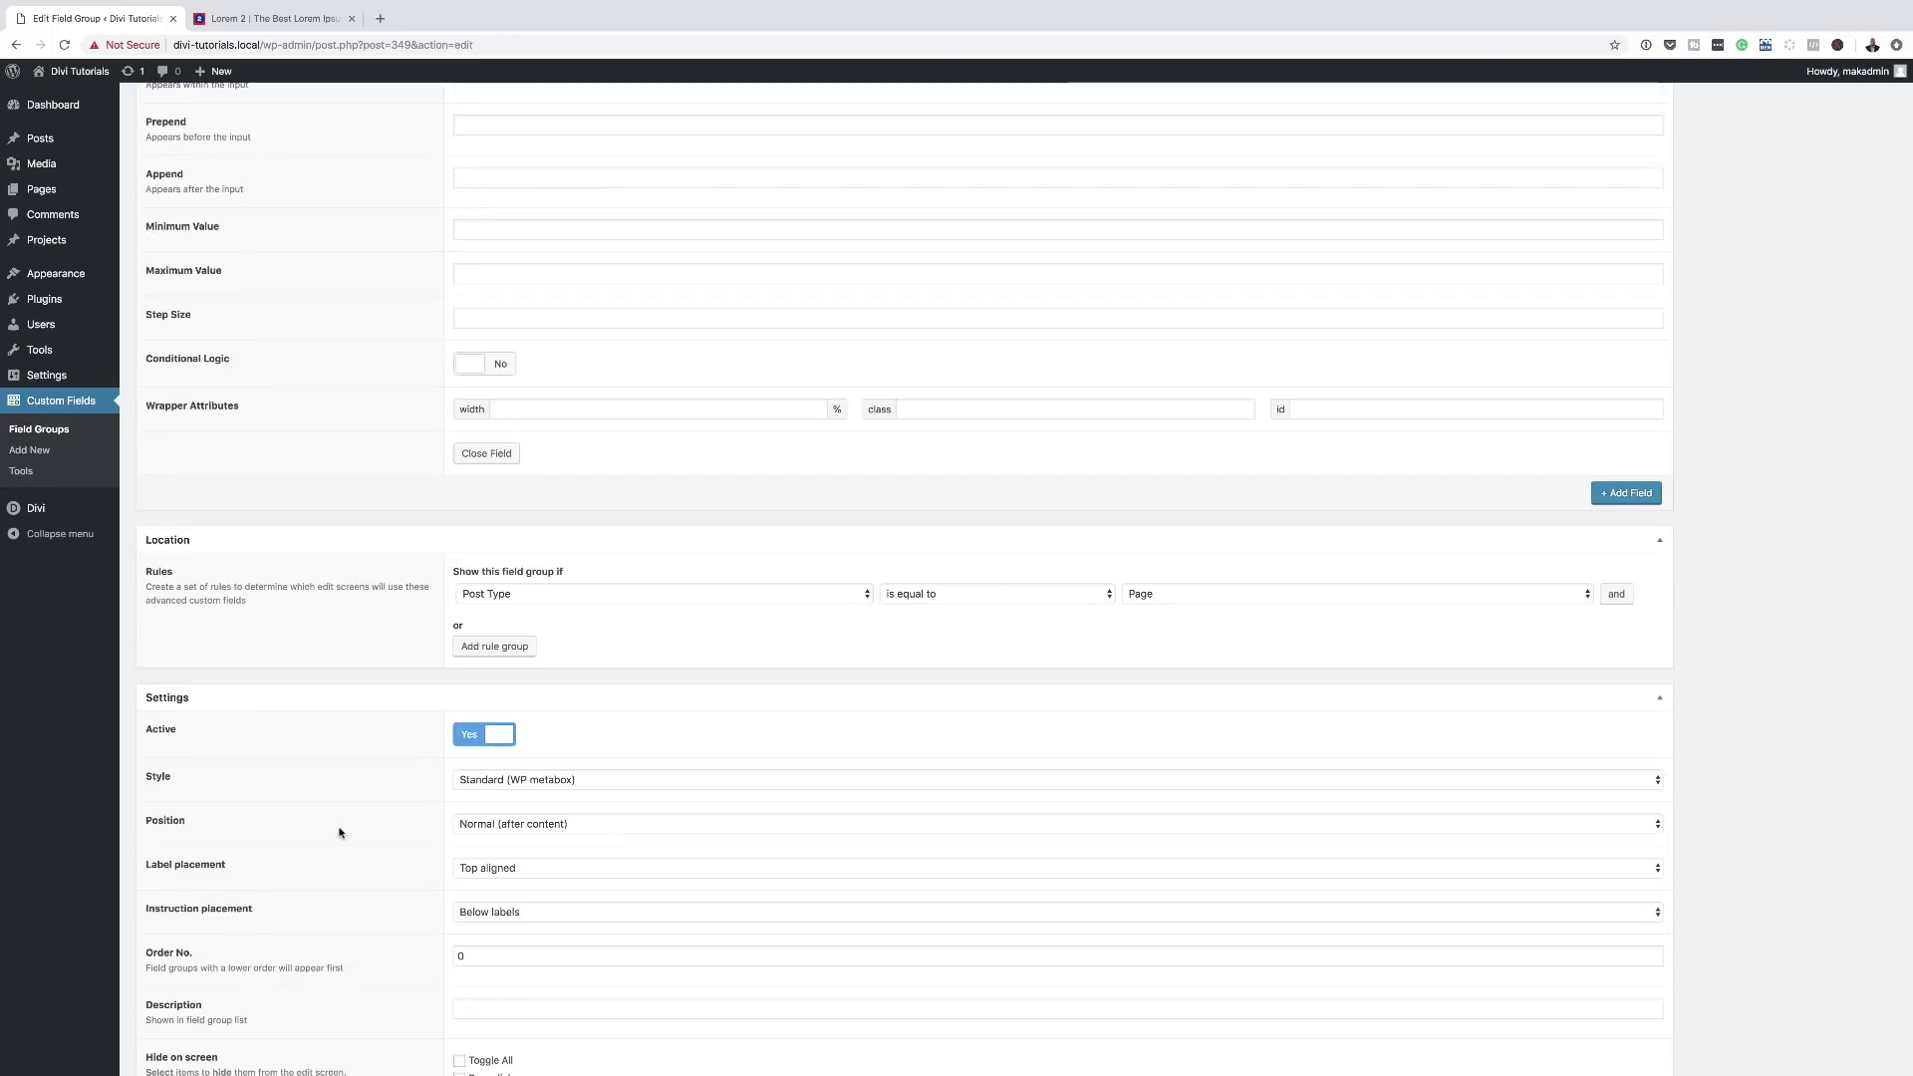
{"action": "scroll", "coordinate": [338, 831], "scroll_direction": "up", "scroll_amount": 8}
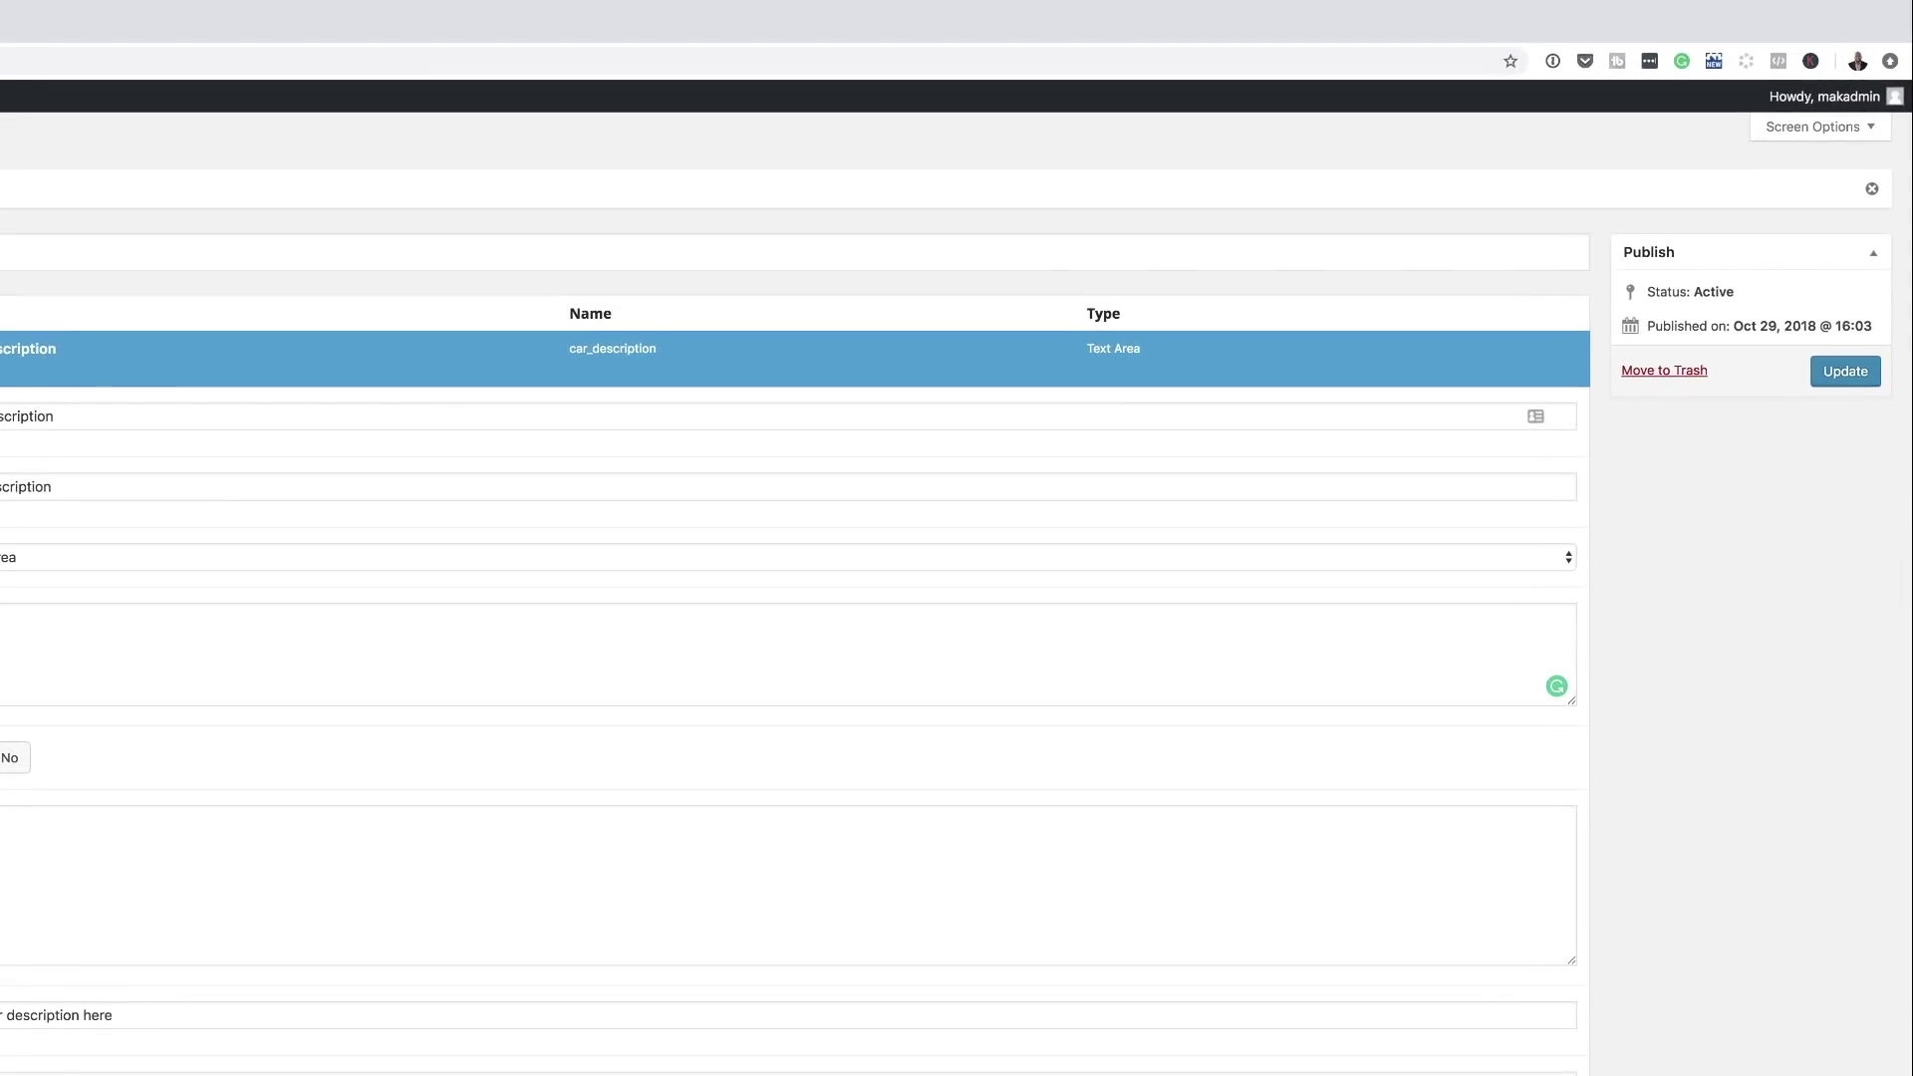
Update the Cars field group and check its five saved fields.
{"action": "left_click", "coordinate": [1838, 377]}
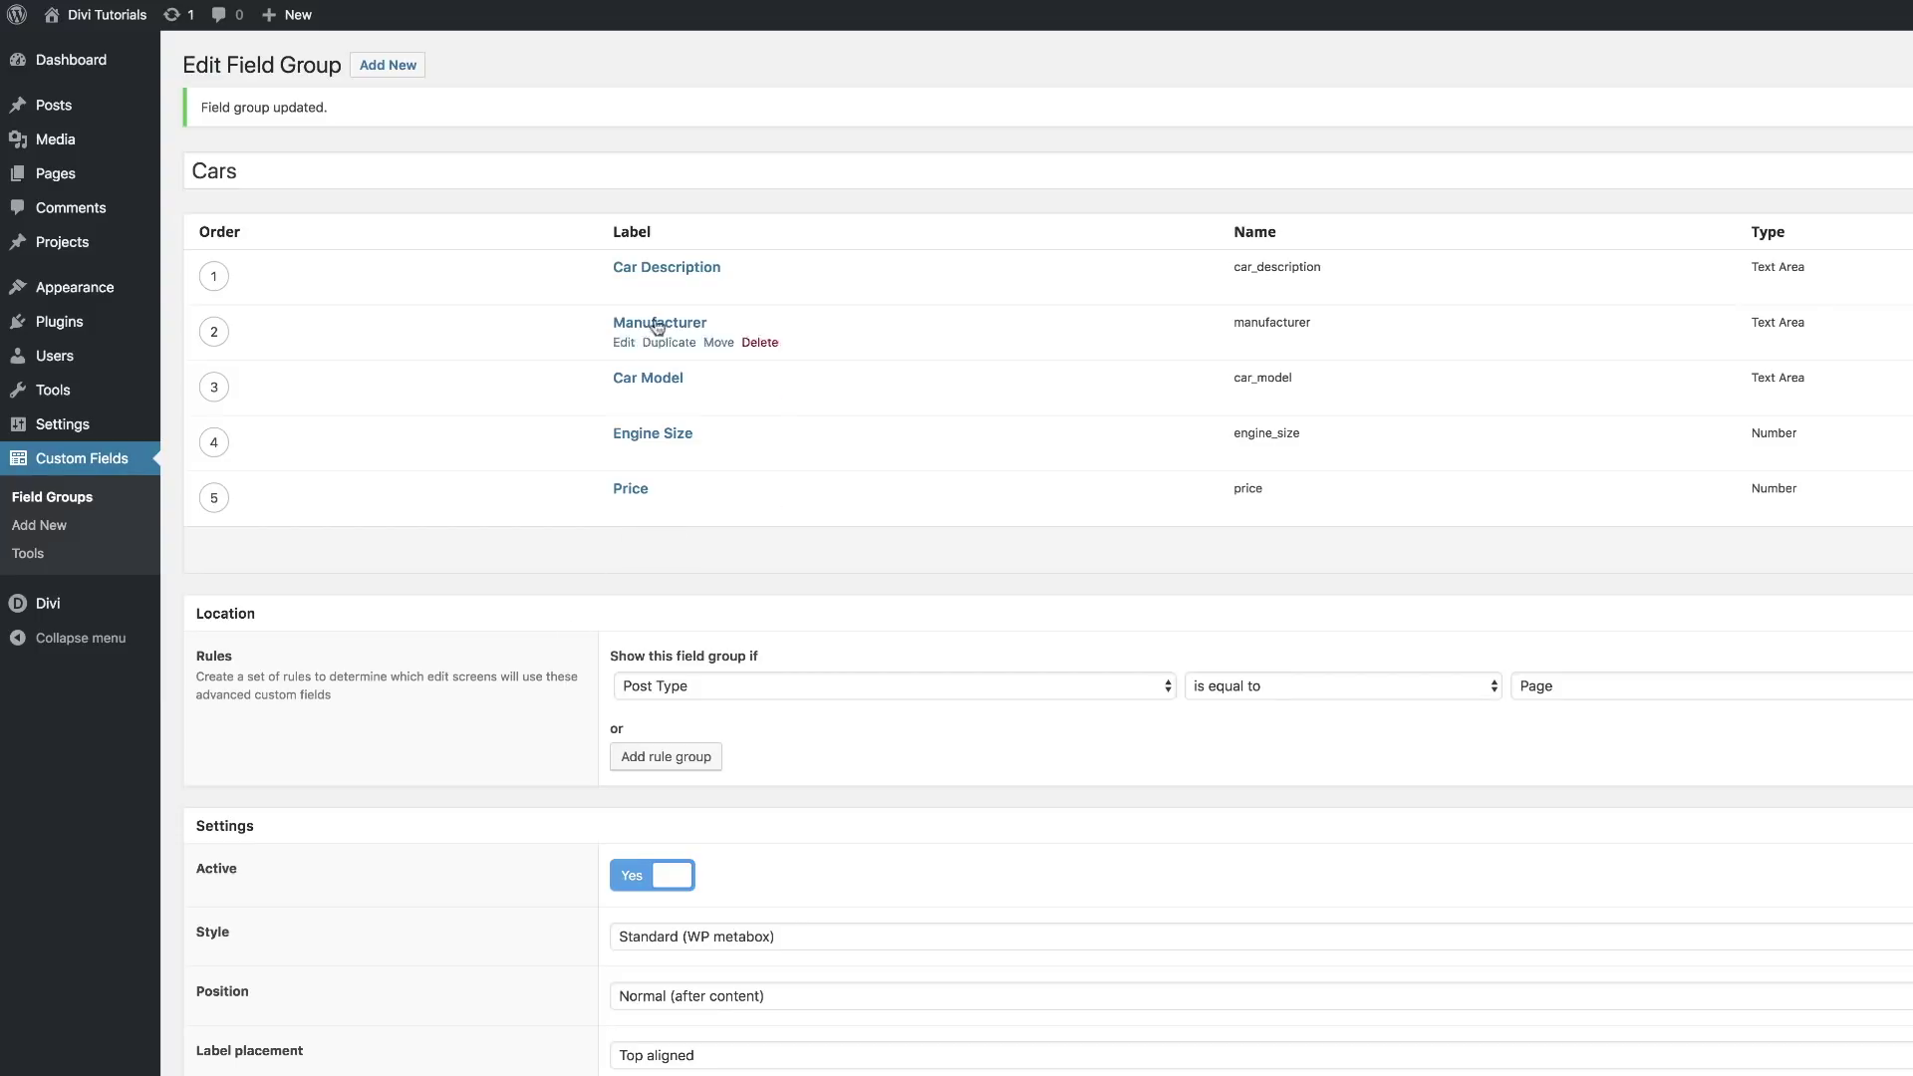
{"action": "scroll", "coordinate": [456, 578], "scroll_direction": "down", "scroll_amount": 4}
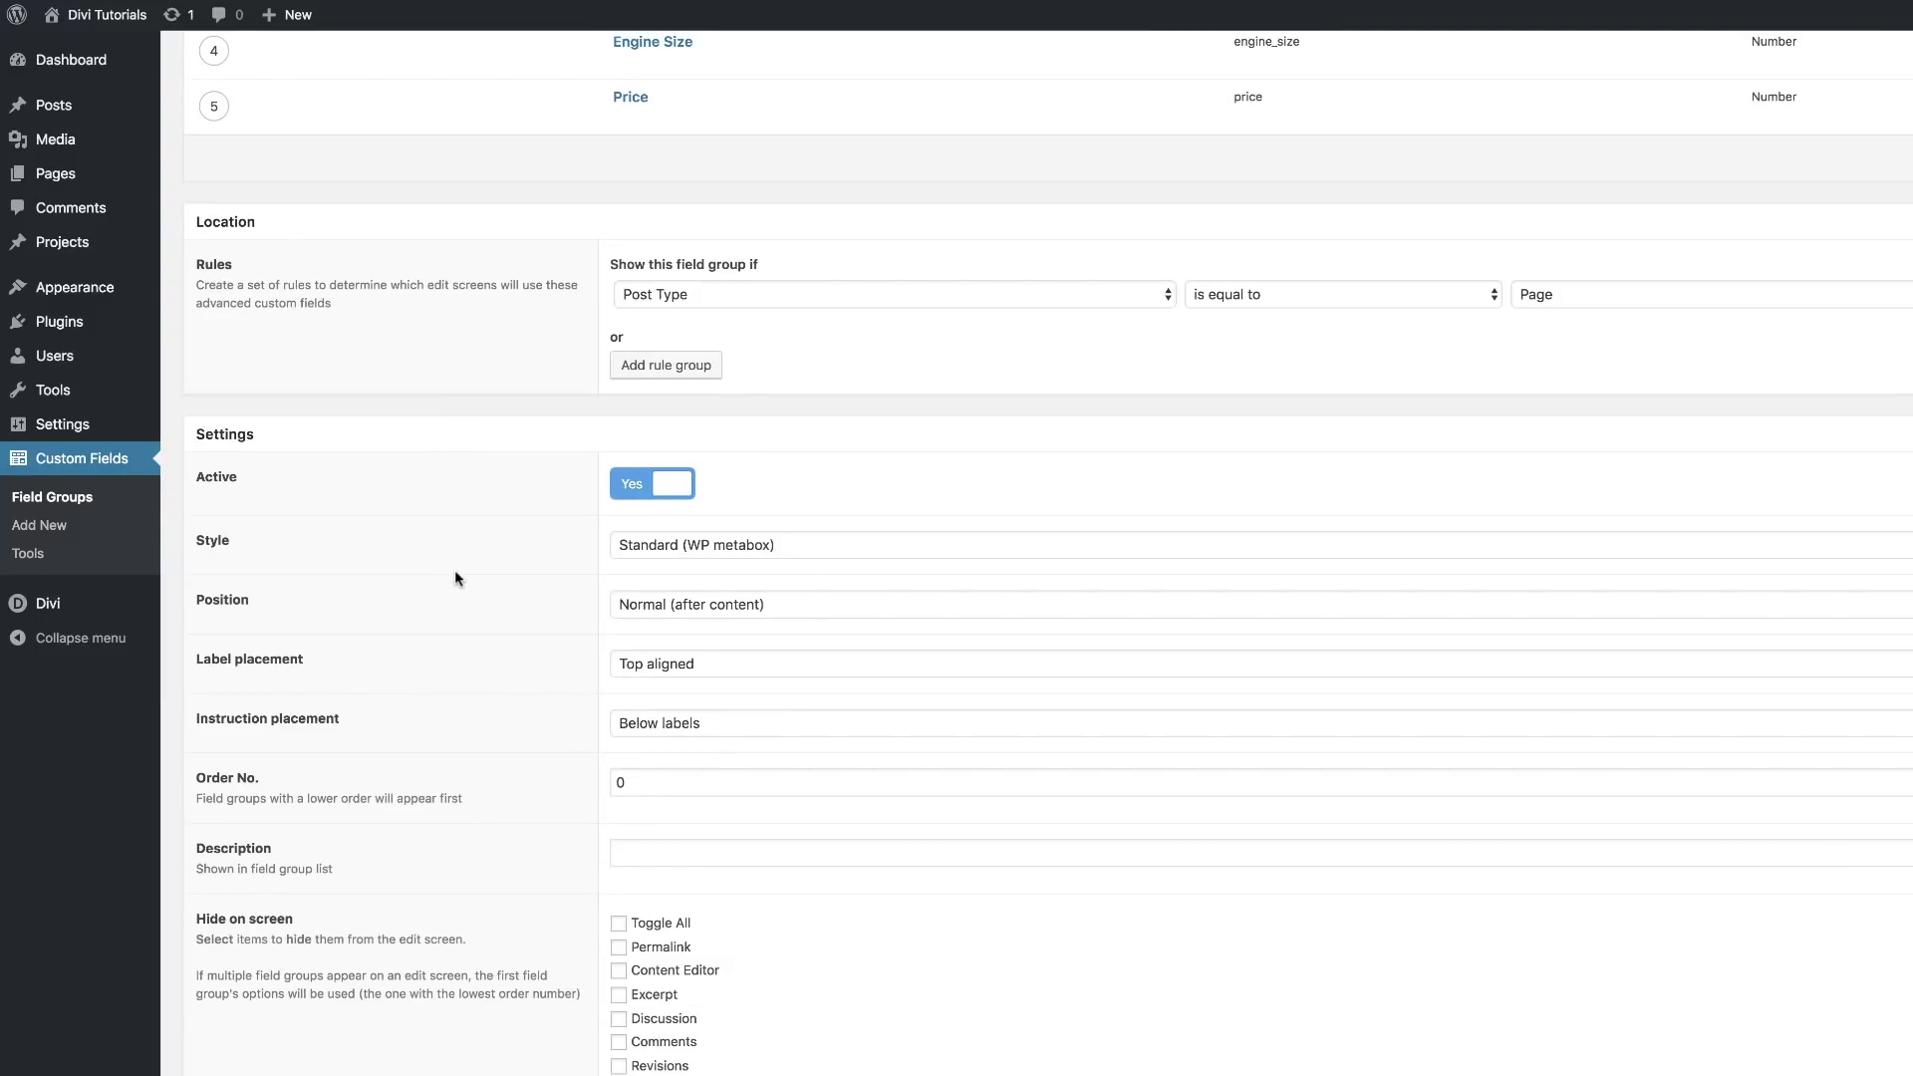
{"action": "scroll", "coordinate": [457, 577], "scroll_direction": "up", "scroll_amount": 4}
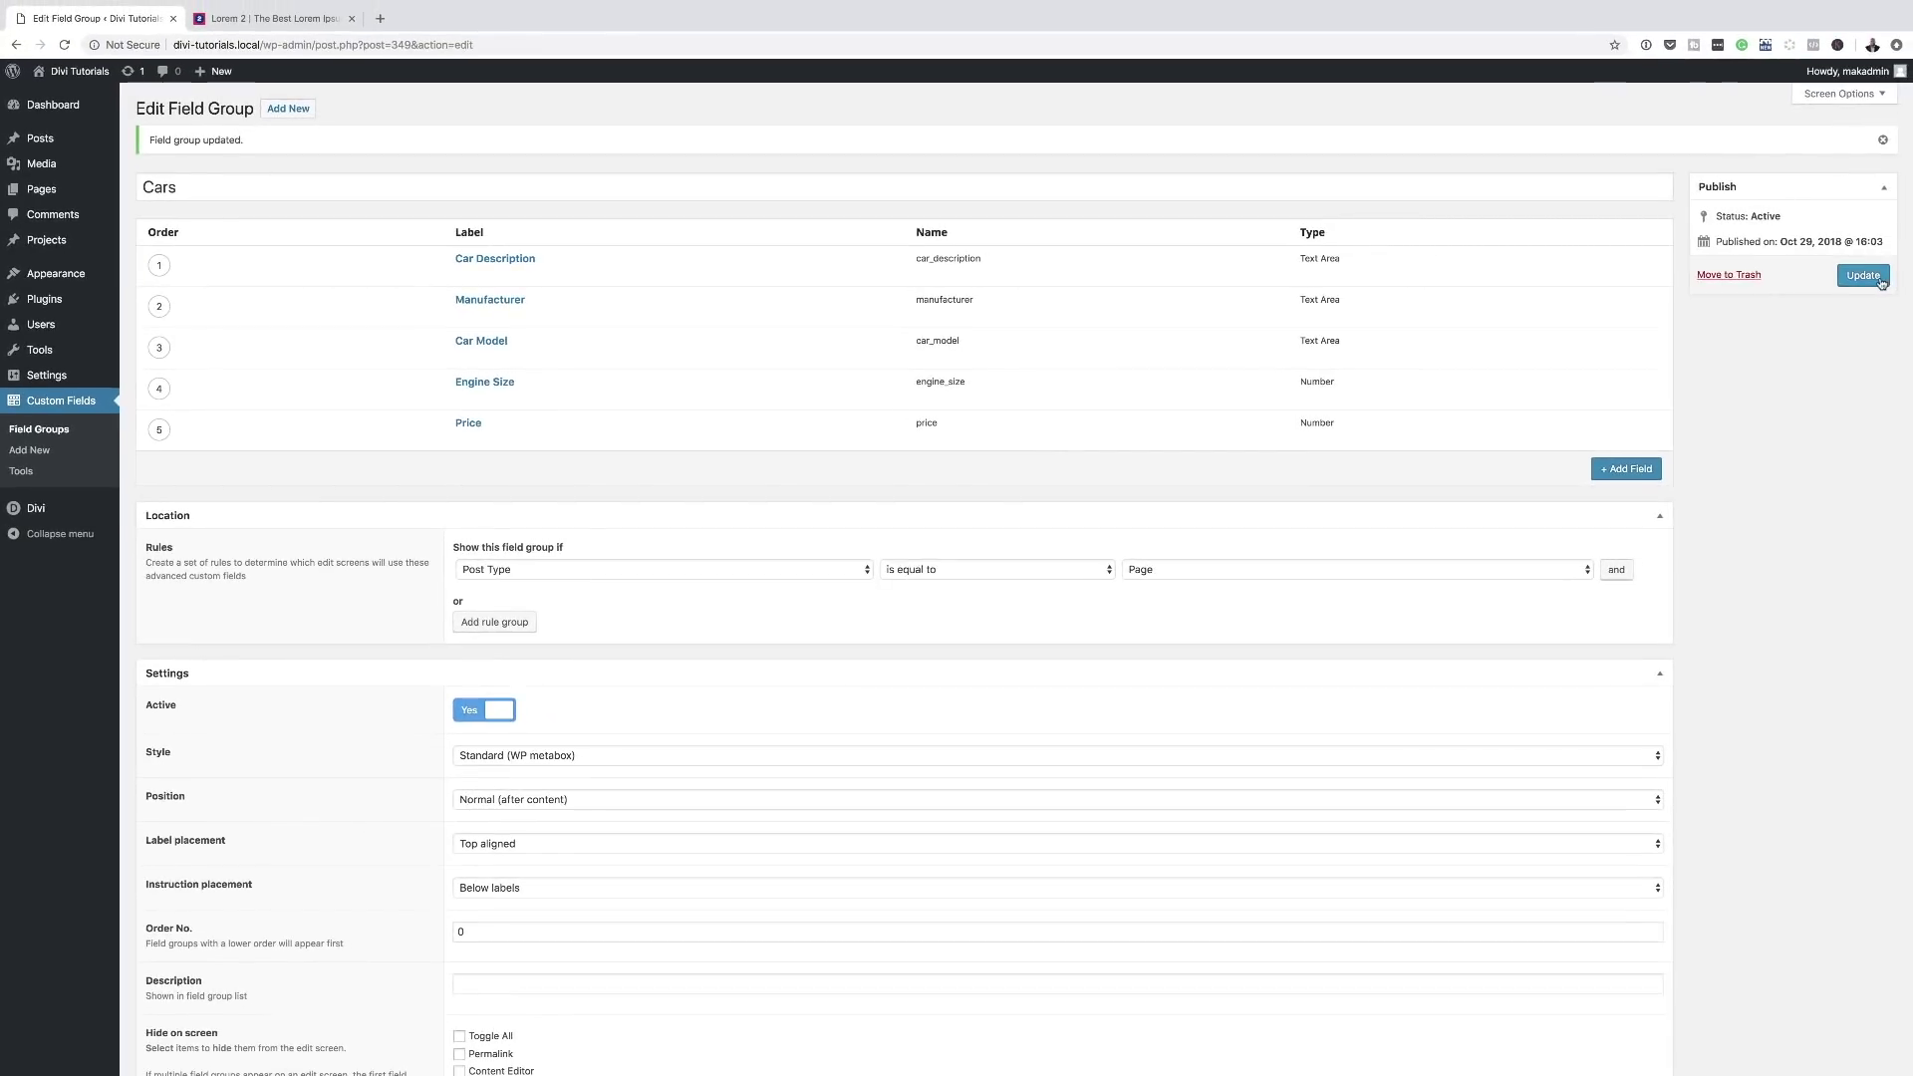
Save the field group, then start a new page titled 'Car Page Template'.
{"action": "left_click", "coordinate": [1880, 282]}
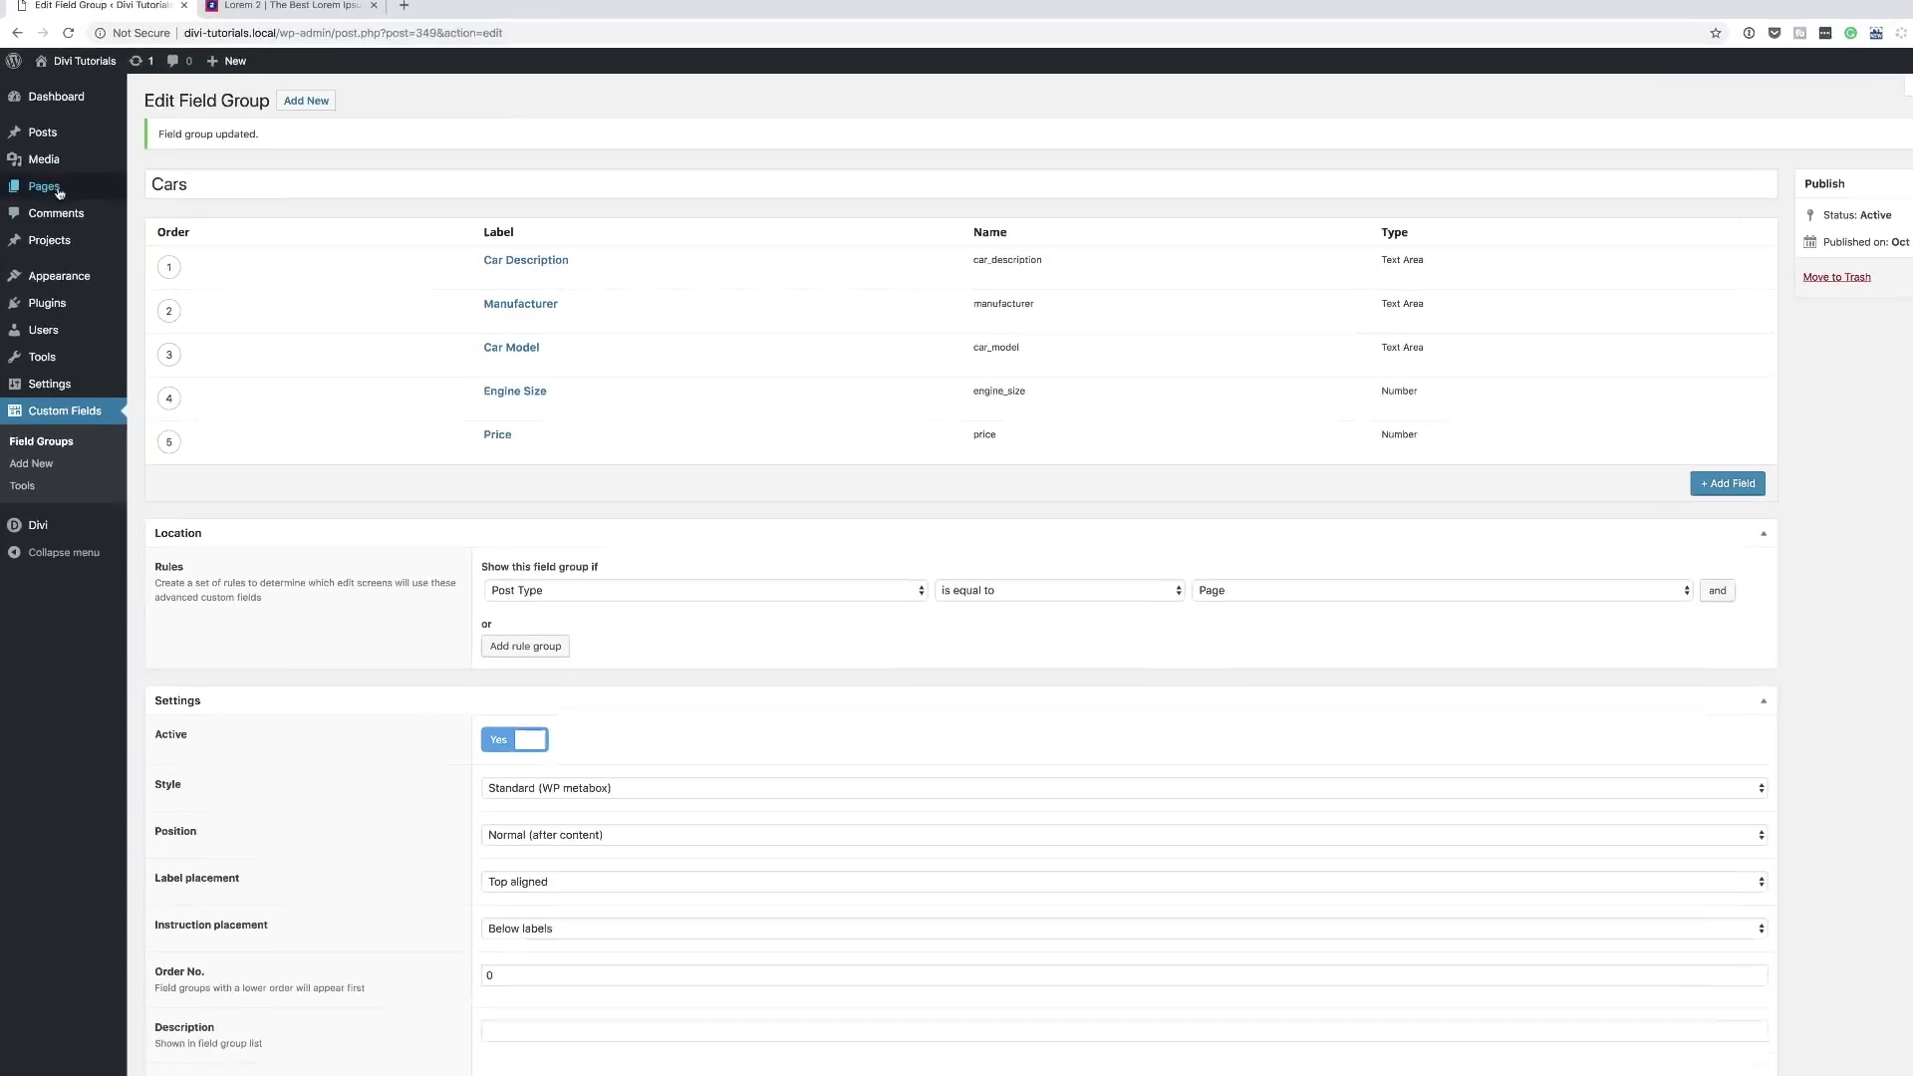
{"action": "mouse_move", "coordinate": [59, 192]}
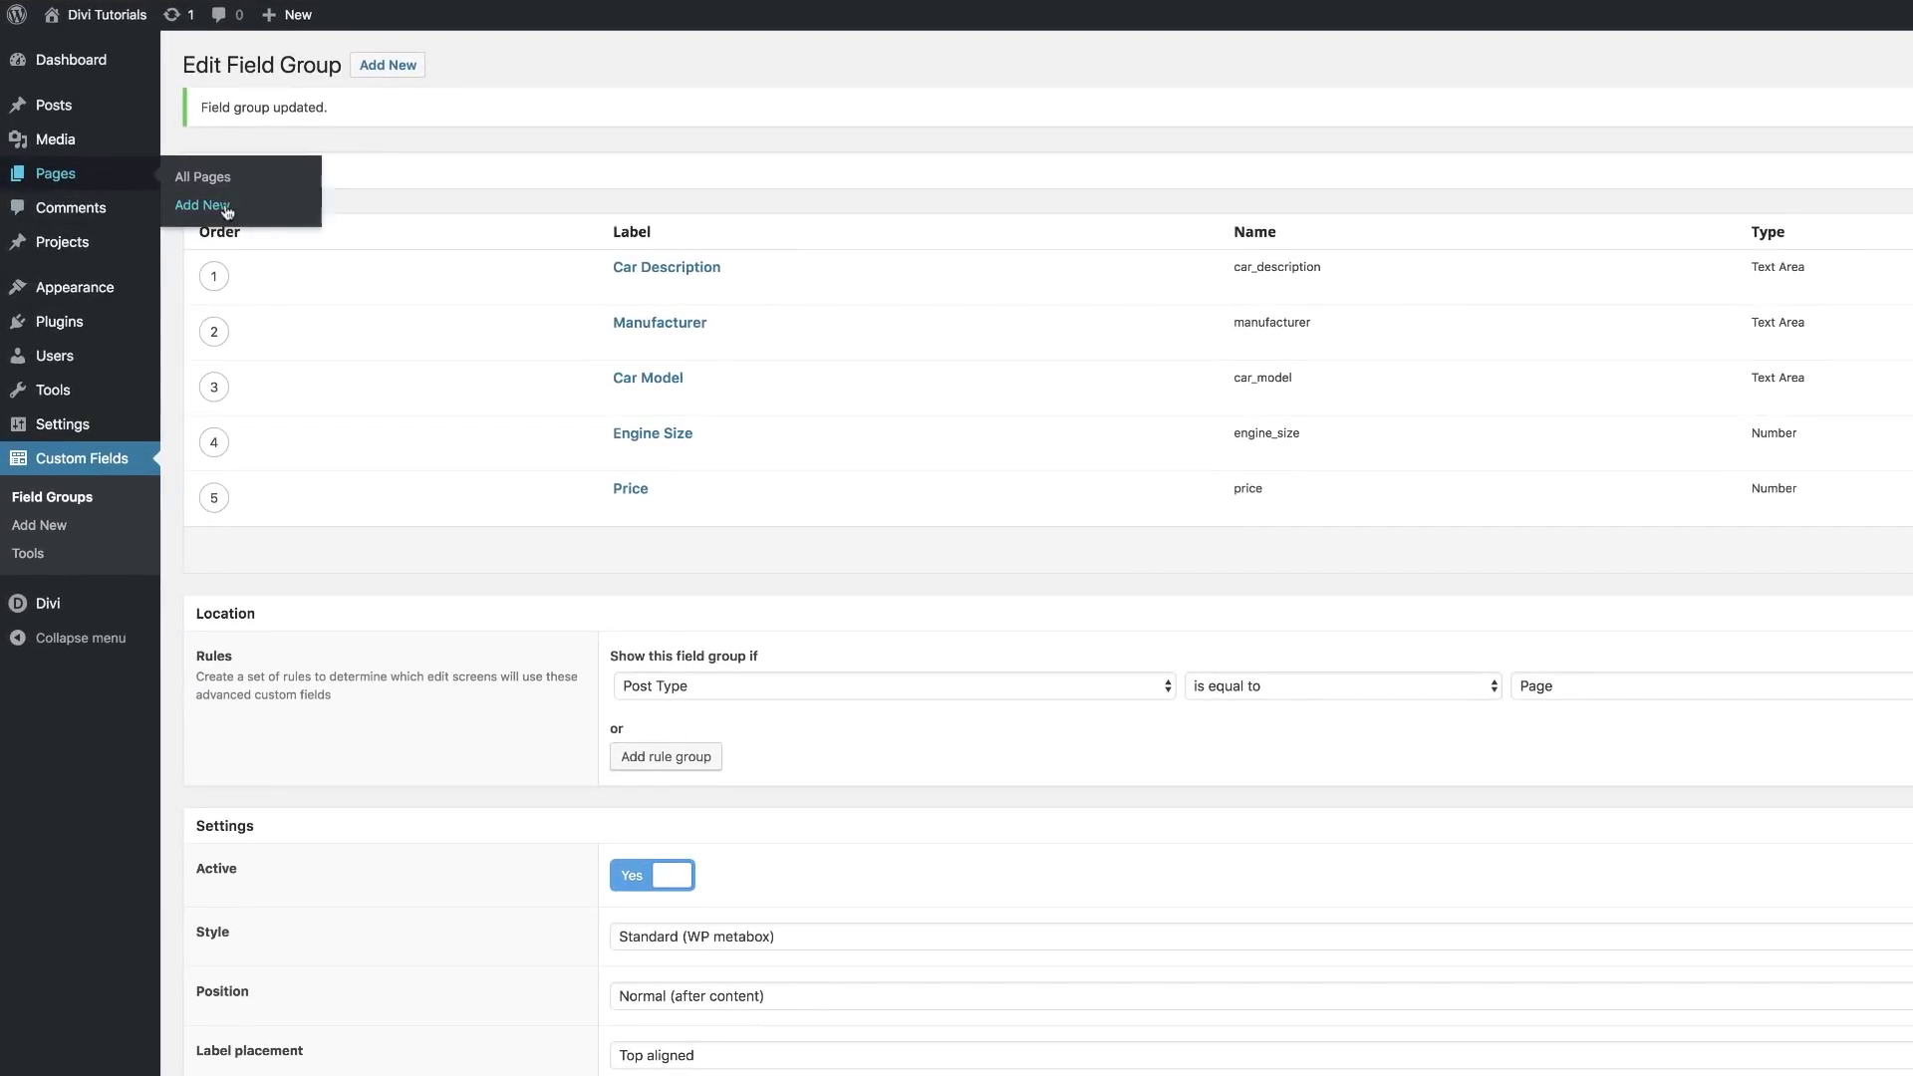
{"action": "left_click", "coordinate": [225, 205]}
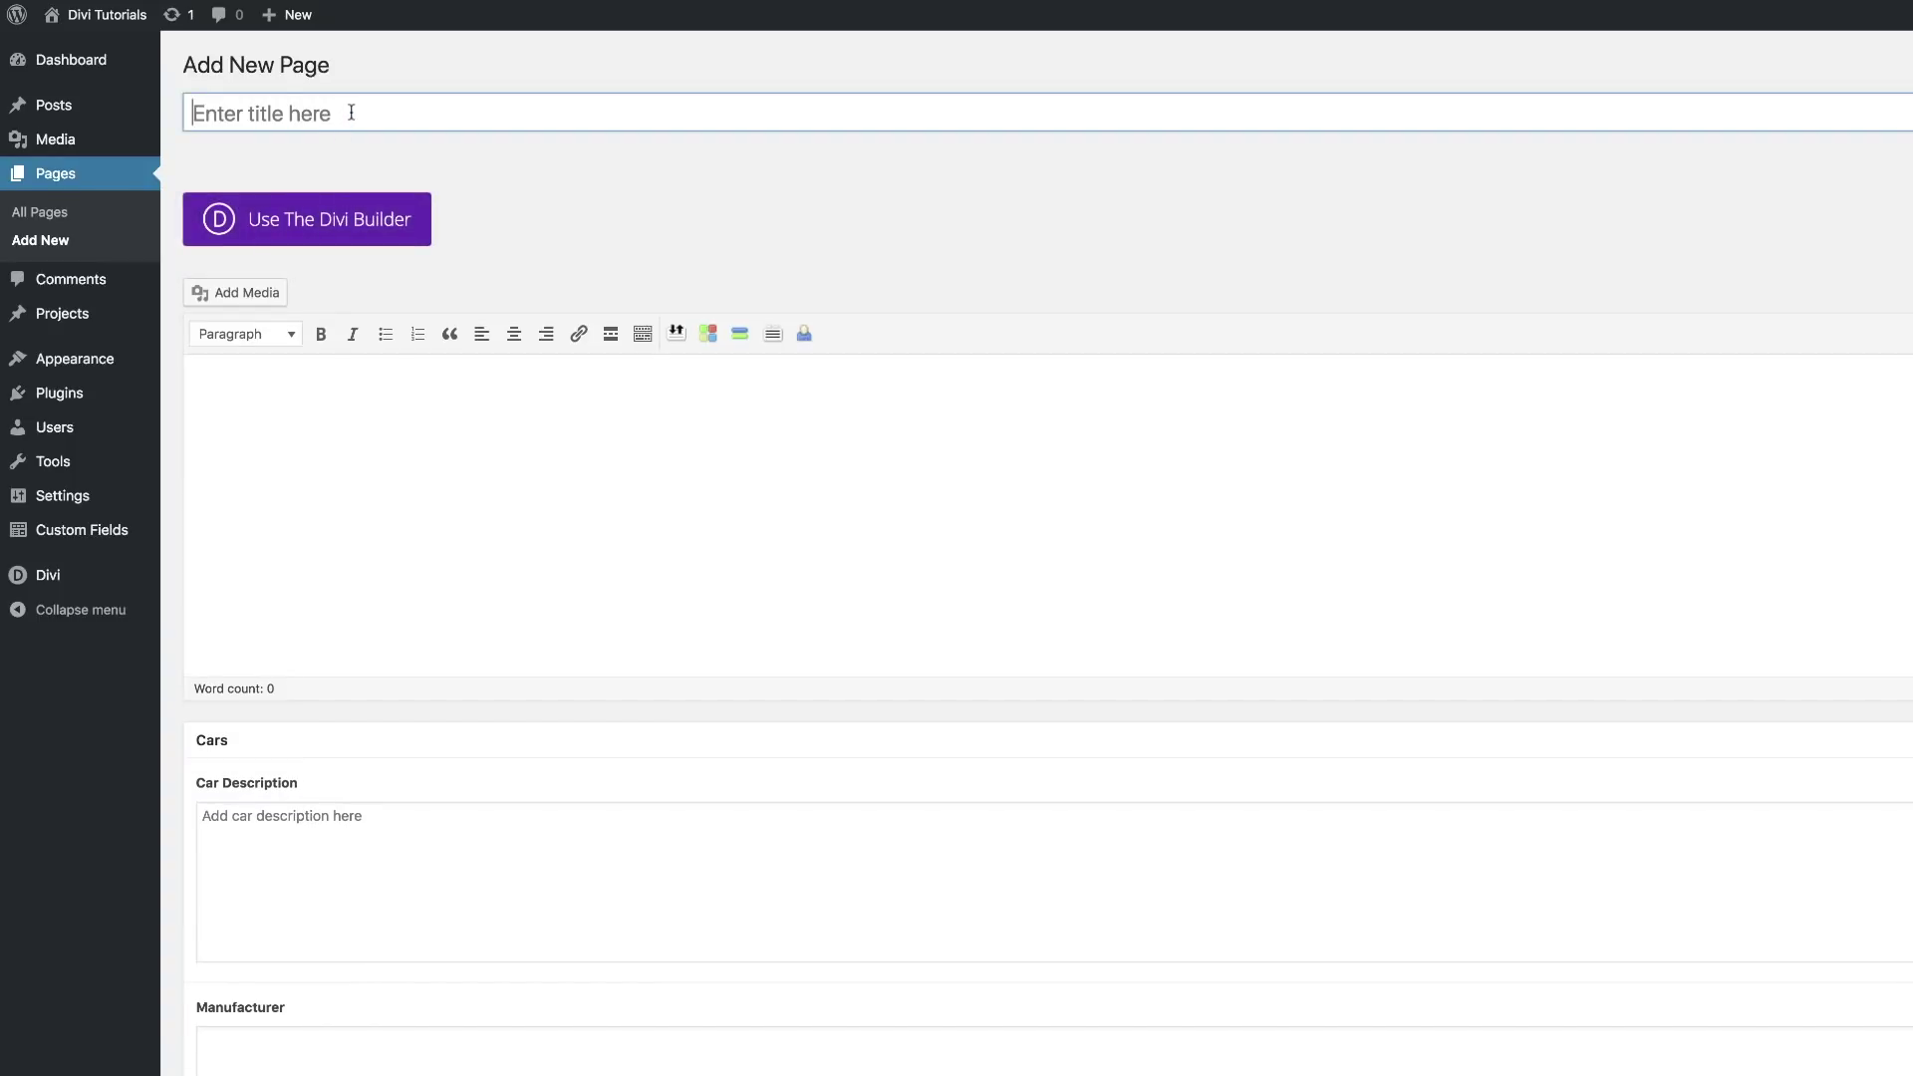
{"action": "type", "text": "Car Page"}
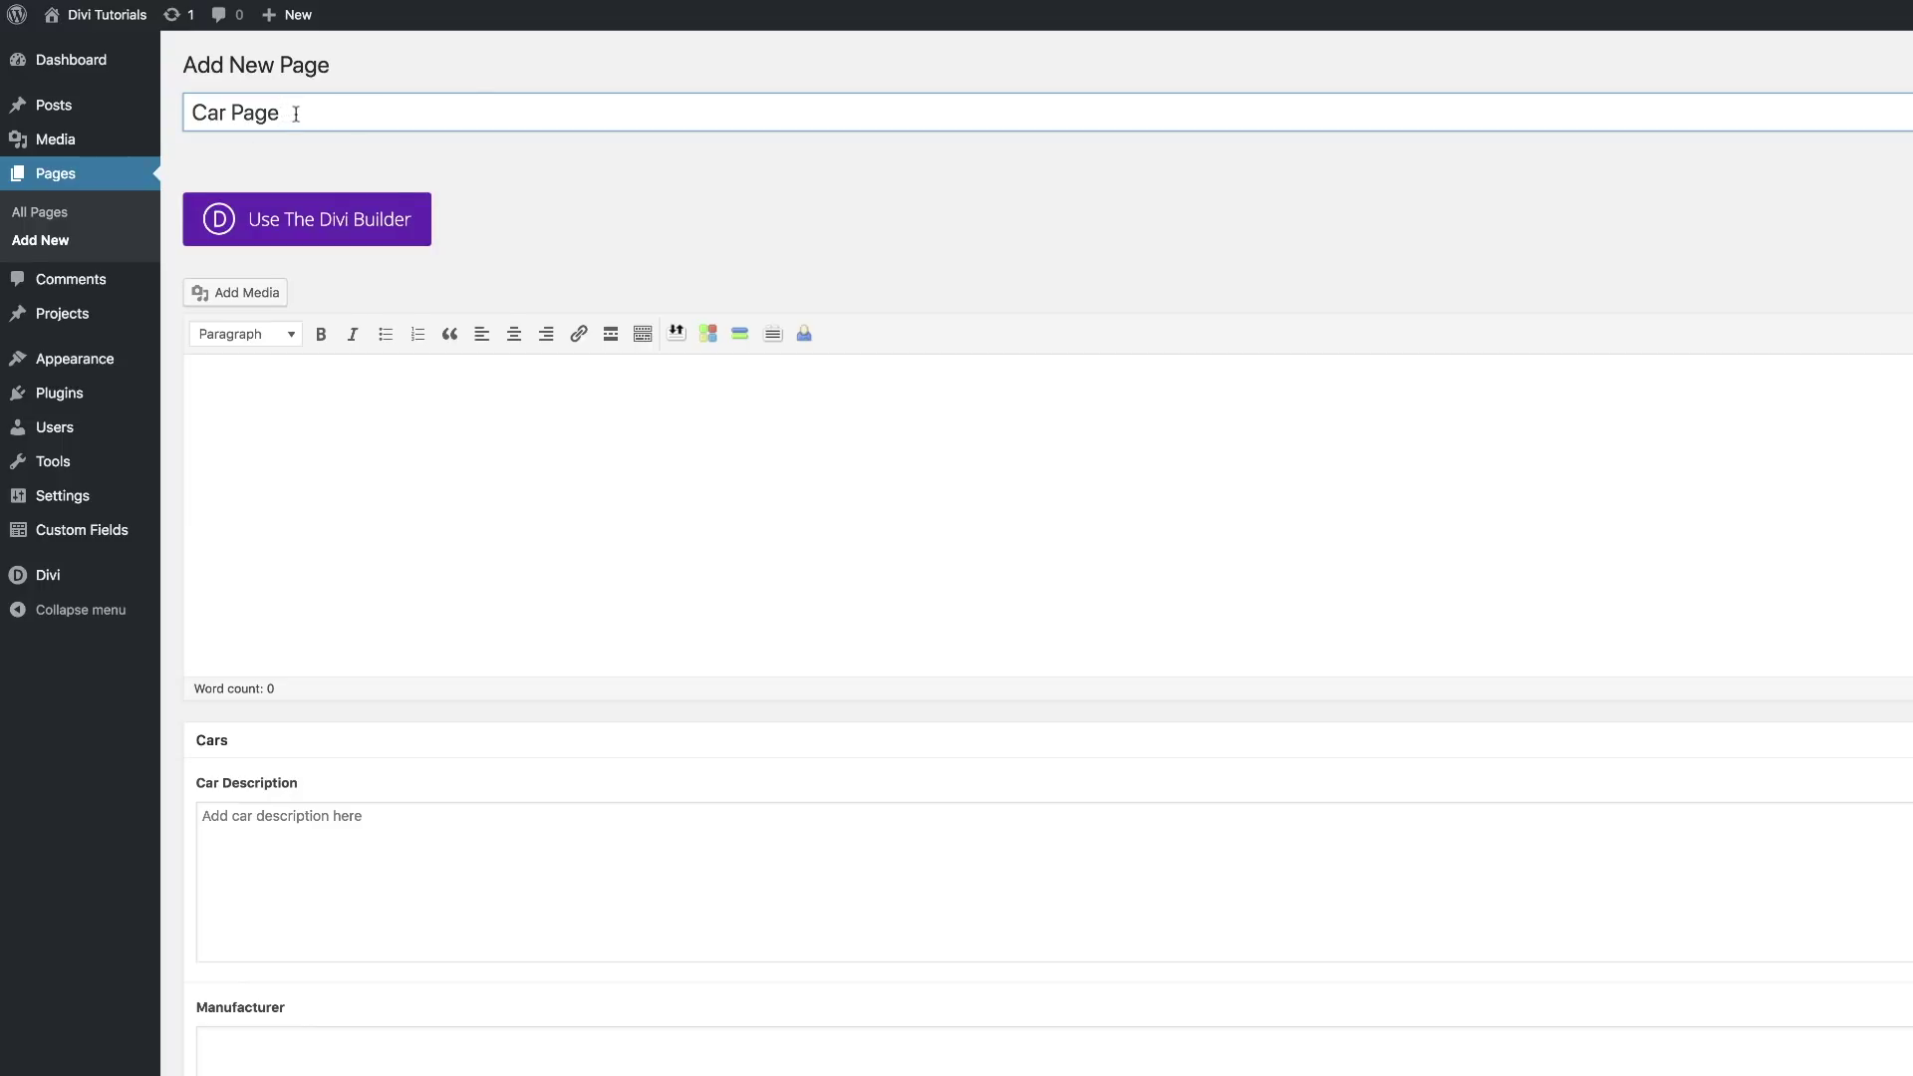
{"action": "type", "text": "template"}
{"action": "key", "text": "alt+Left"}
{"action": "key", "text": "Delete"}
{"action": "type", "text": "T"}
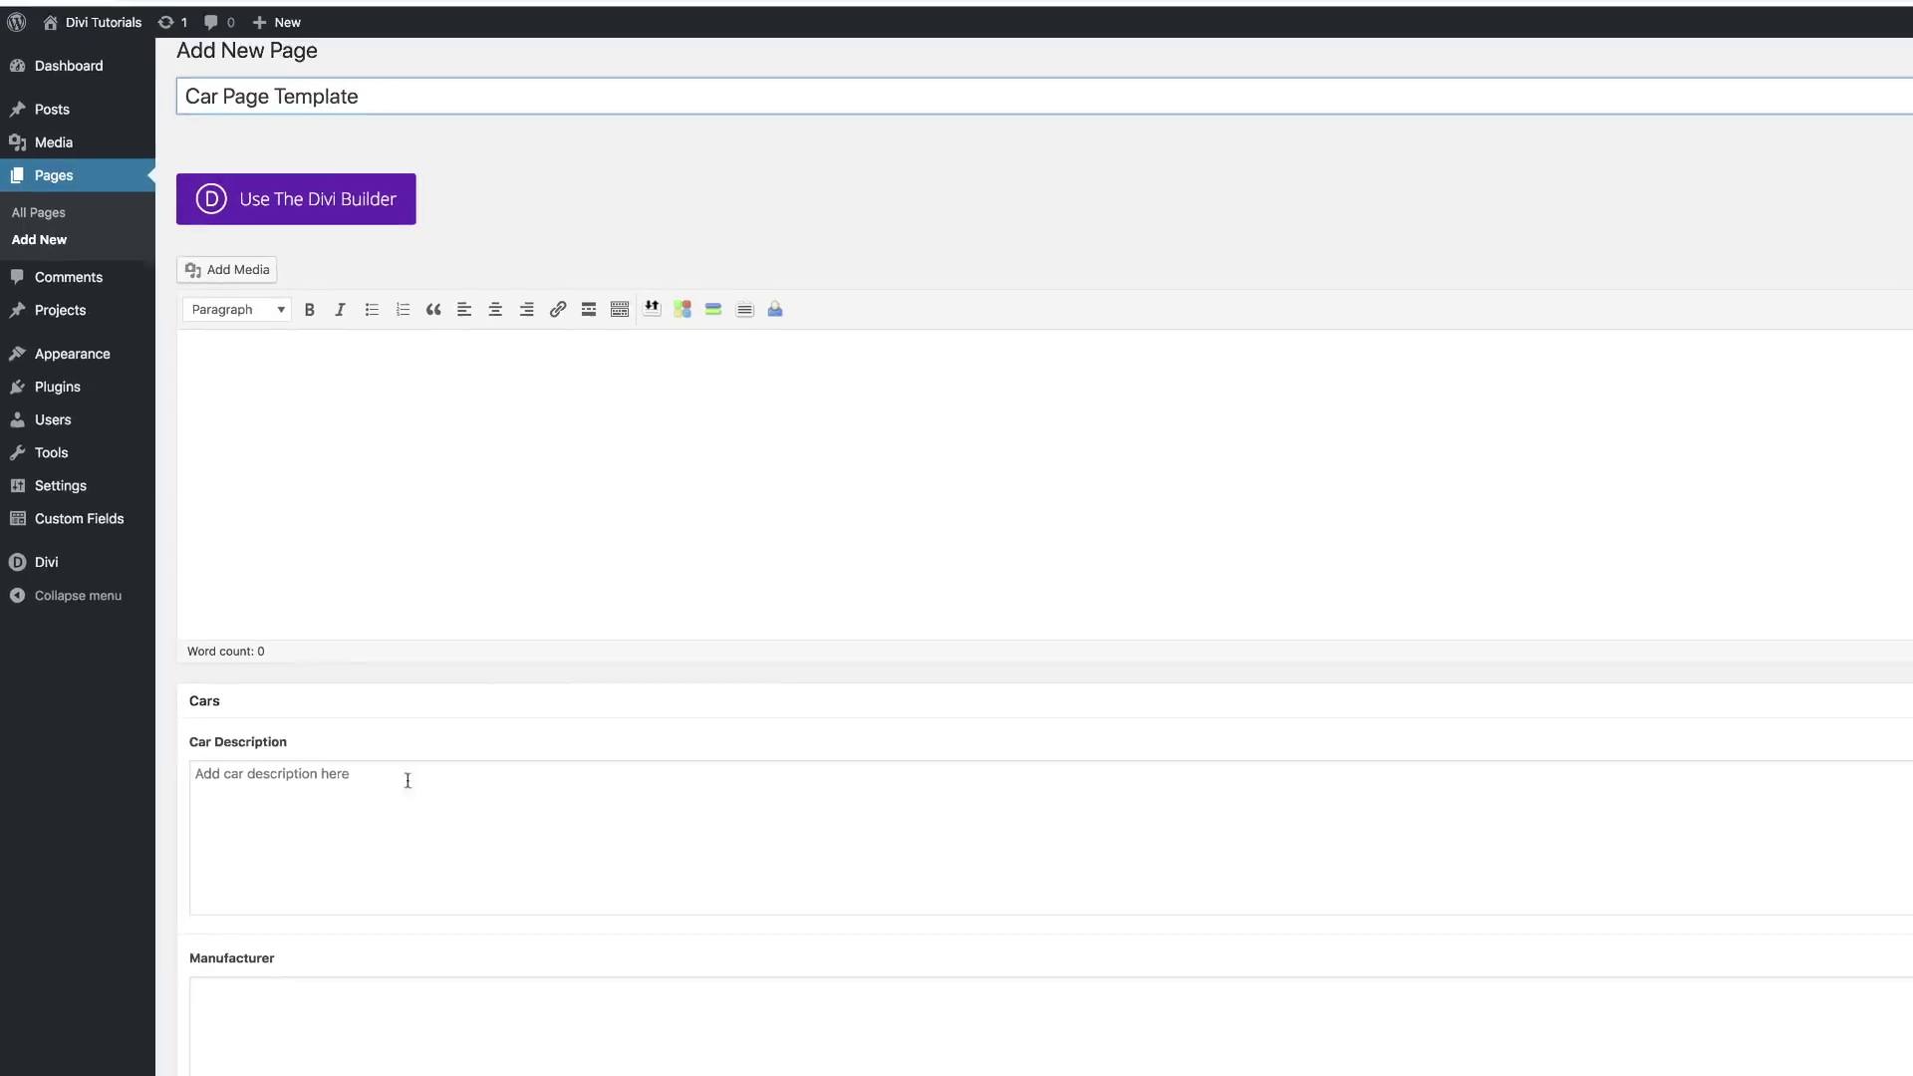
{"action": "scroll", "coordinate": [347, 805], "scroll_direction": "down", "scroll_amount": 1}
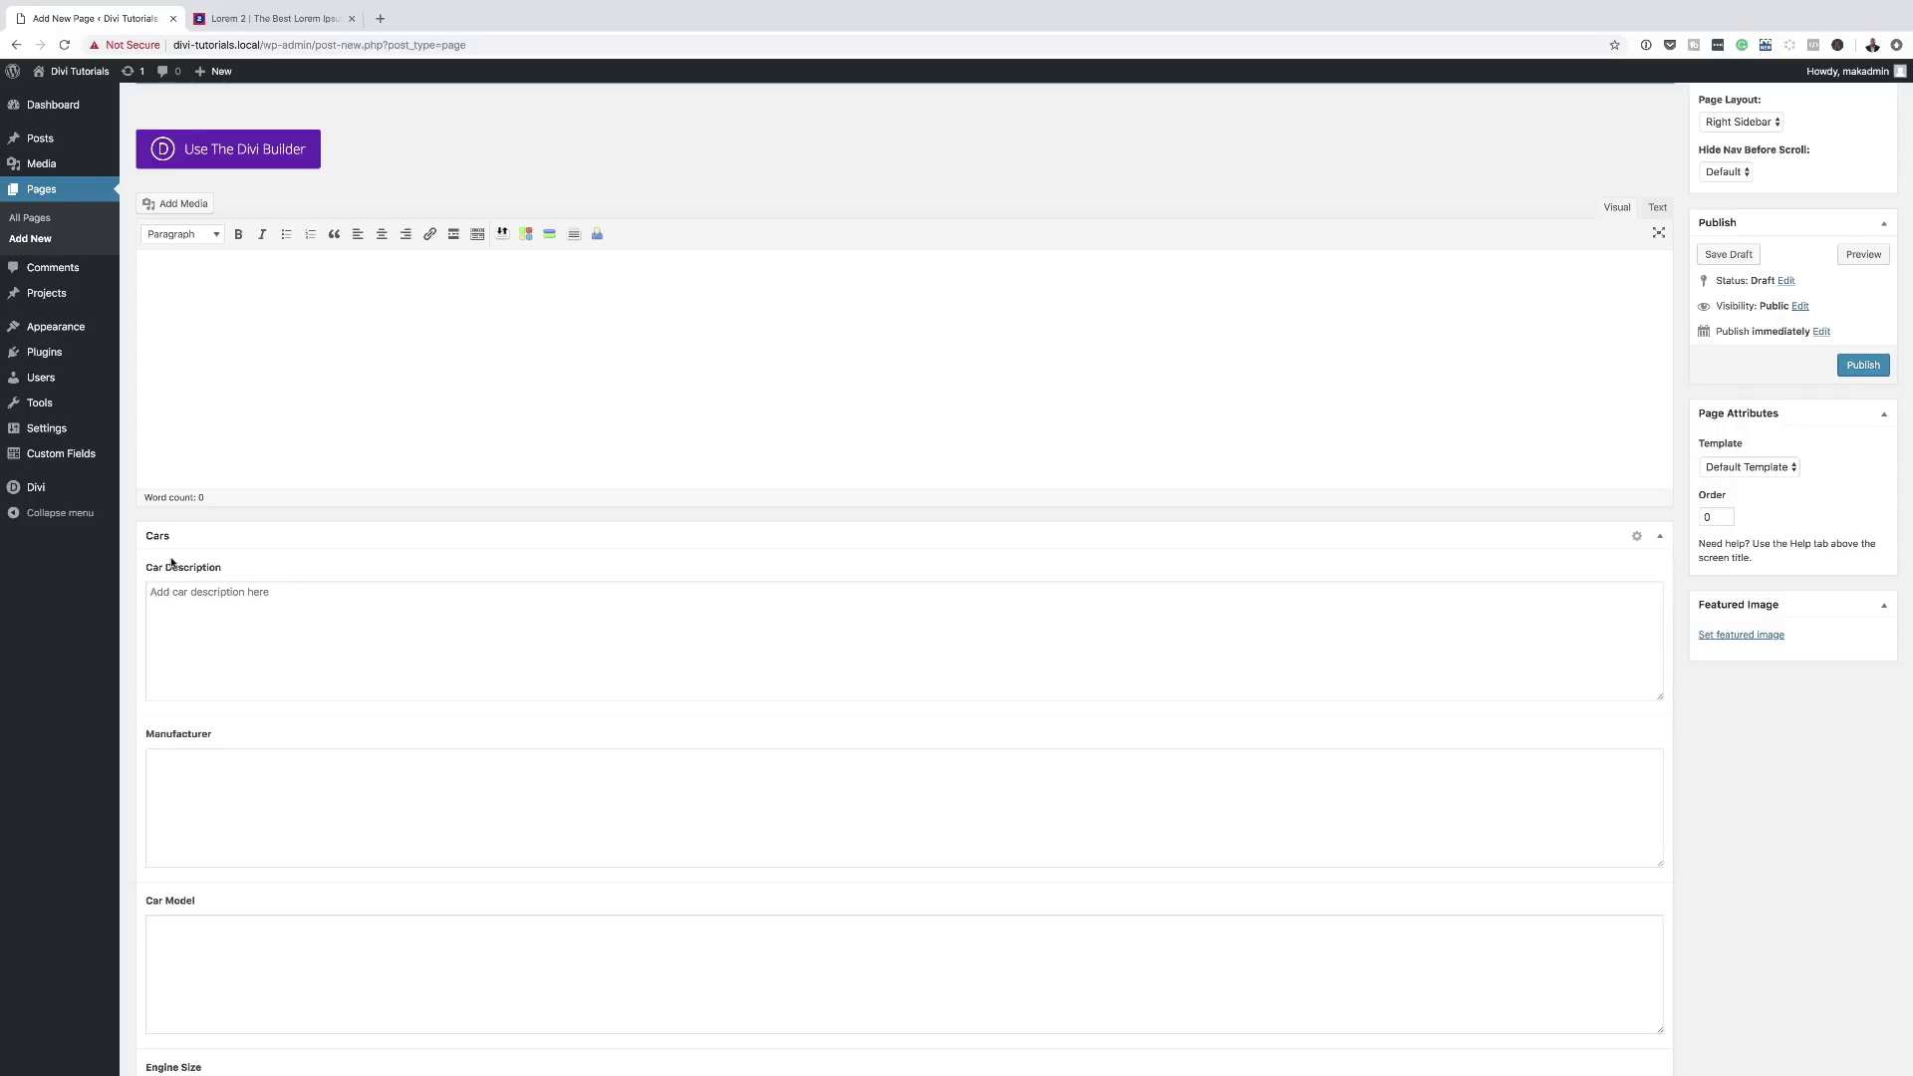
Review the empty Cars fields on the draft, then switch to the Lorem 2 site.
{"action": "scroll", "coordinate": [317, 612], "scroll_direction": "down", "scroll_amount": 2}
{"action": "left_click", "coordinate": [265, 671]}
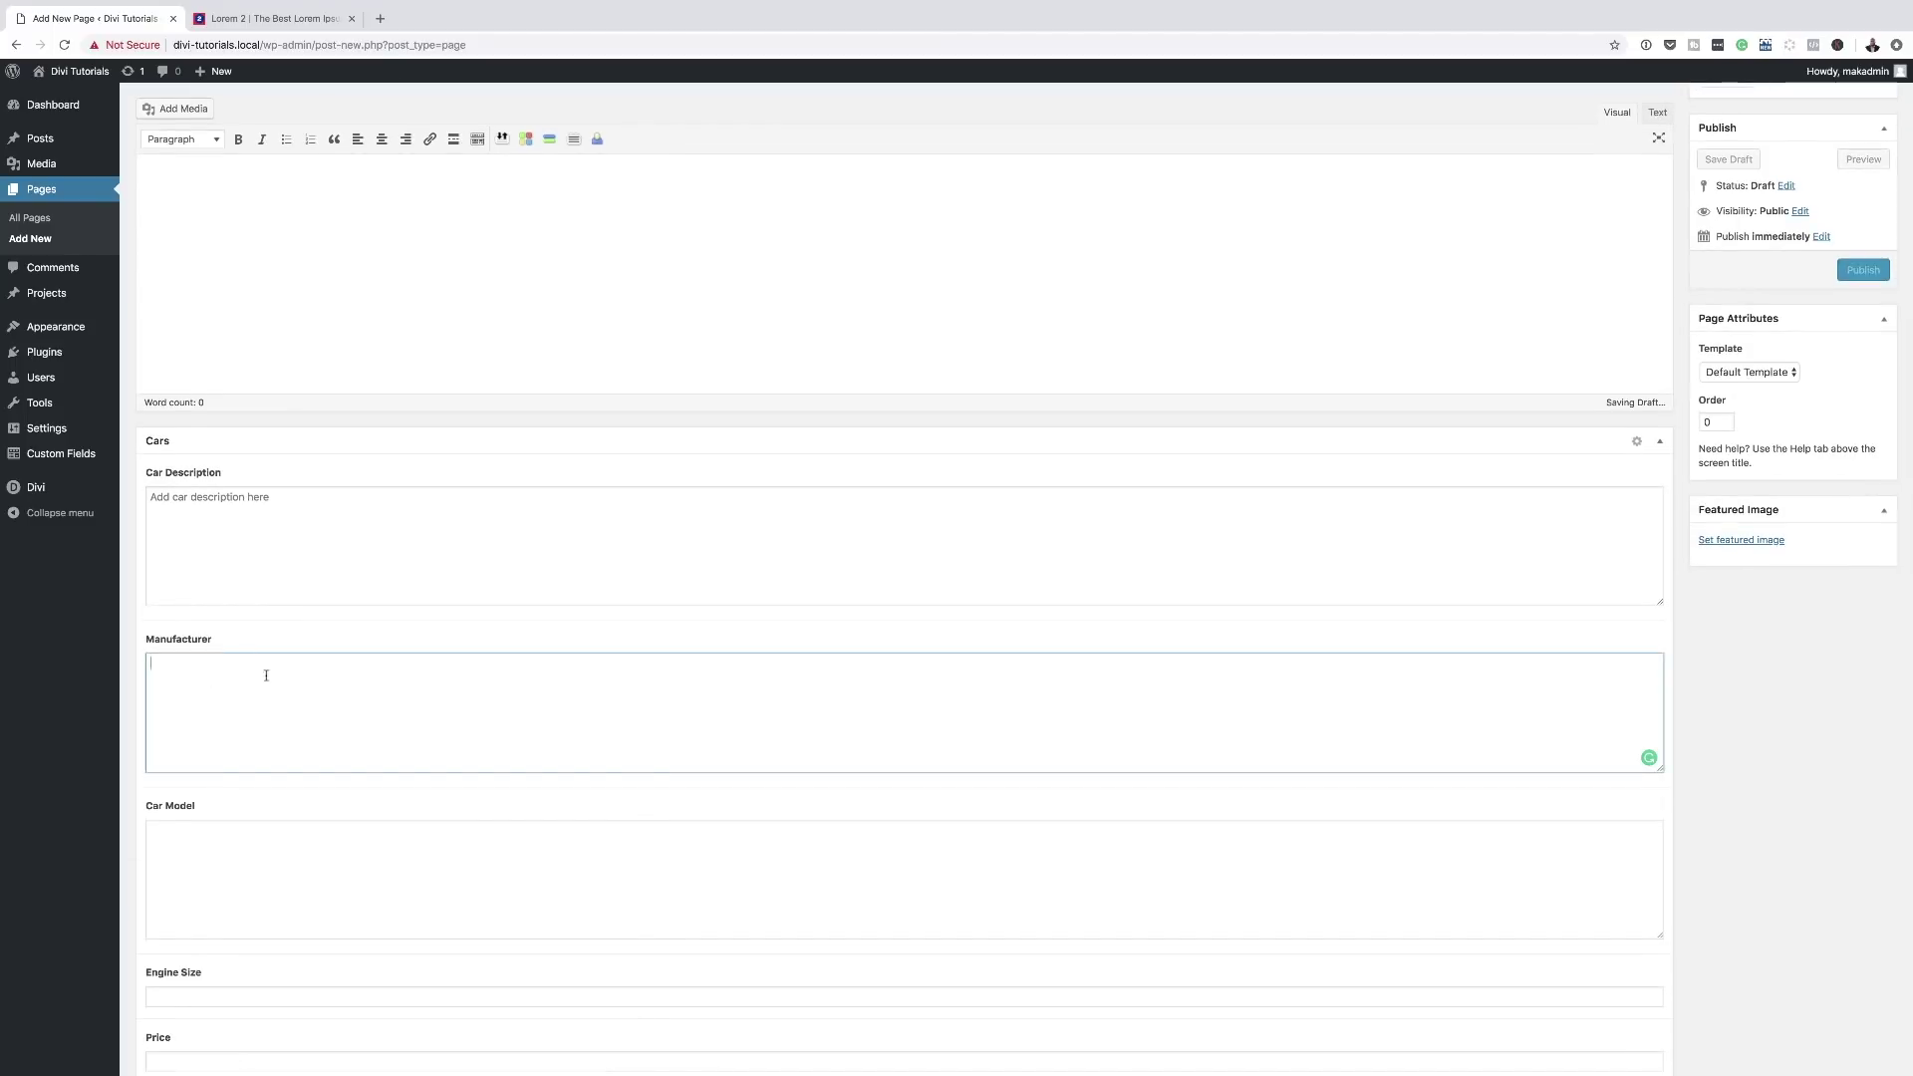
{"action": "scroll", "coordinate": [357, 681], "scroll_direction": "down", "scroll_amount": 4}
{"action": "left_click", "coordinate": [269, 683]}
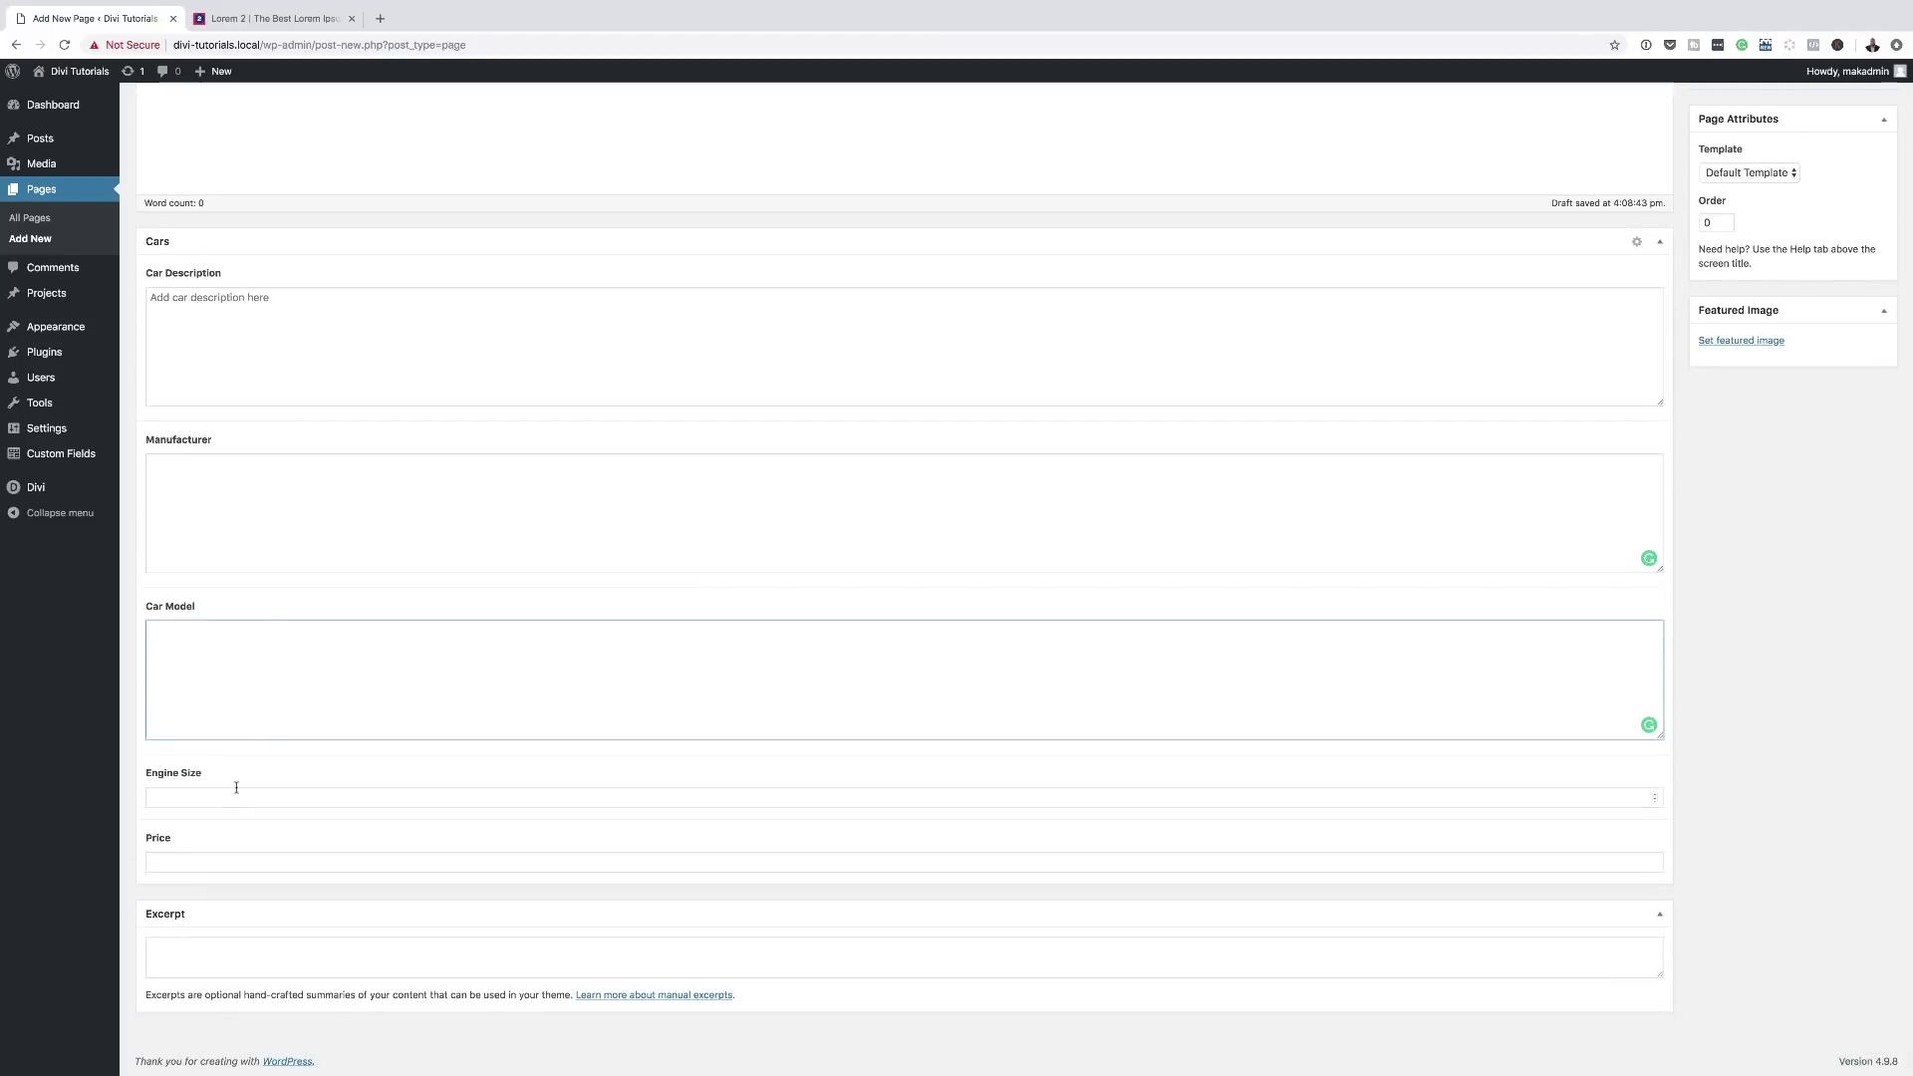
{"action": "scroll", "coordinate": [708, 857], "scroll_direction": "up", "scroll_amount": 4}
{"action": "scroll", "coordinate": [734, 851], "scroll_direction": "down", "scroll_amount": 4}
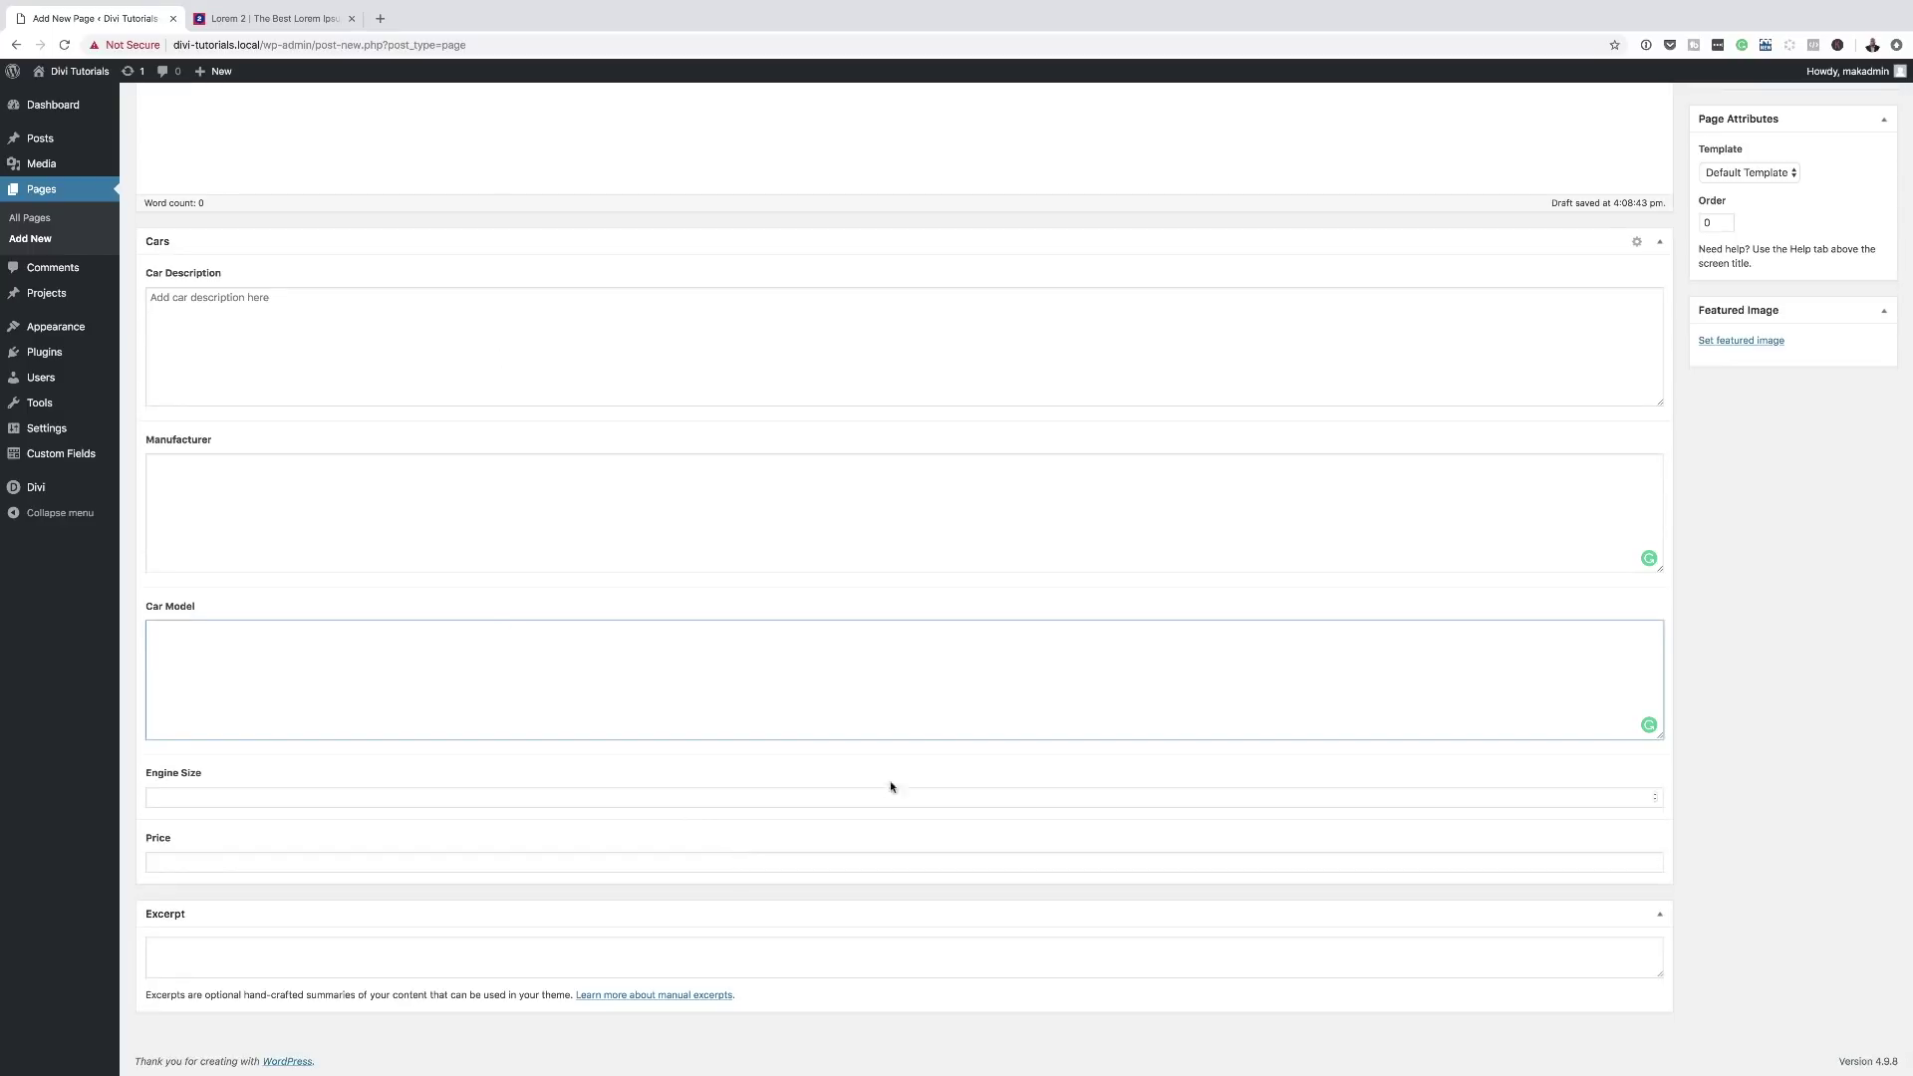
{"action": "left_click", "coordinate": [182, 947]}
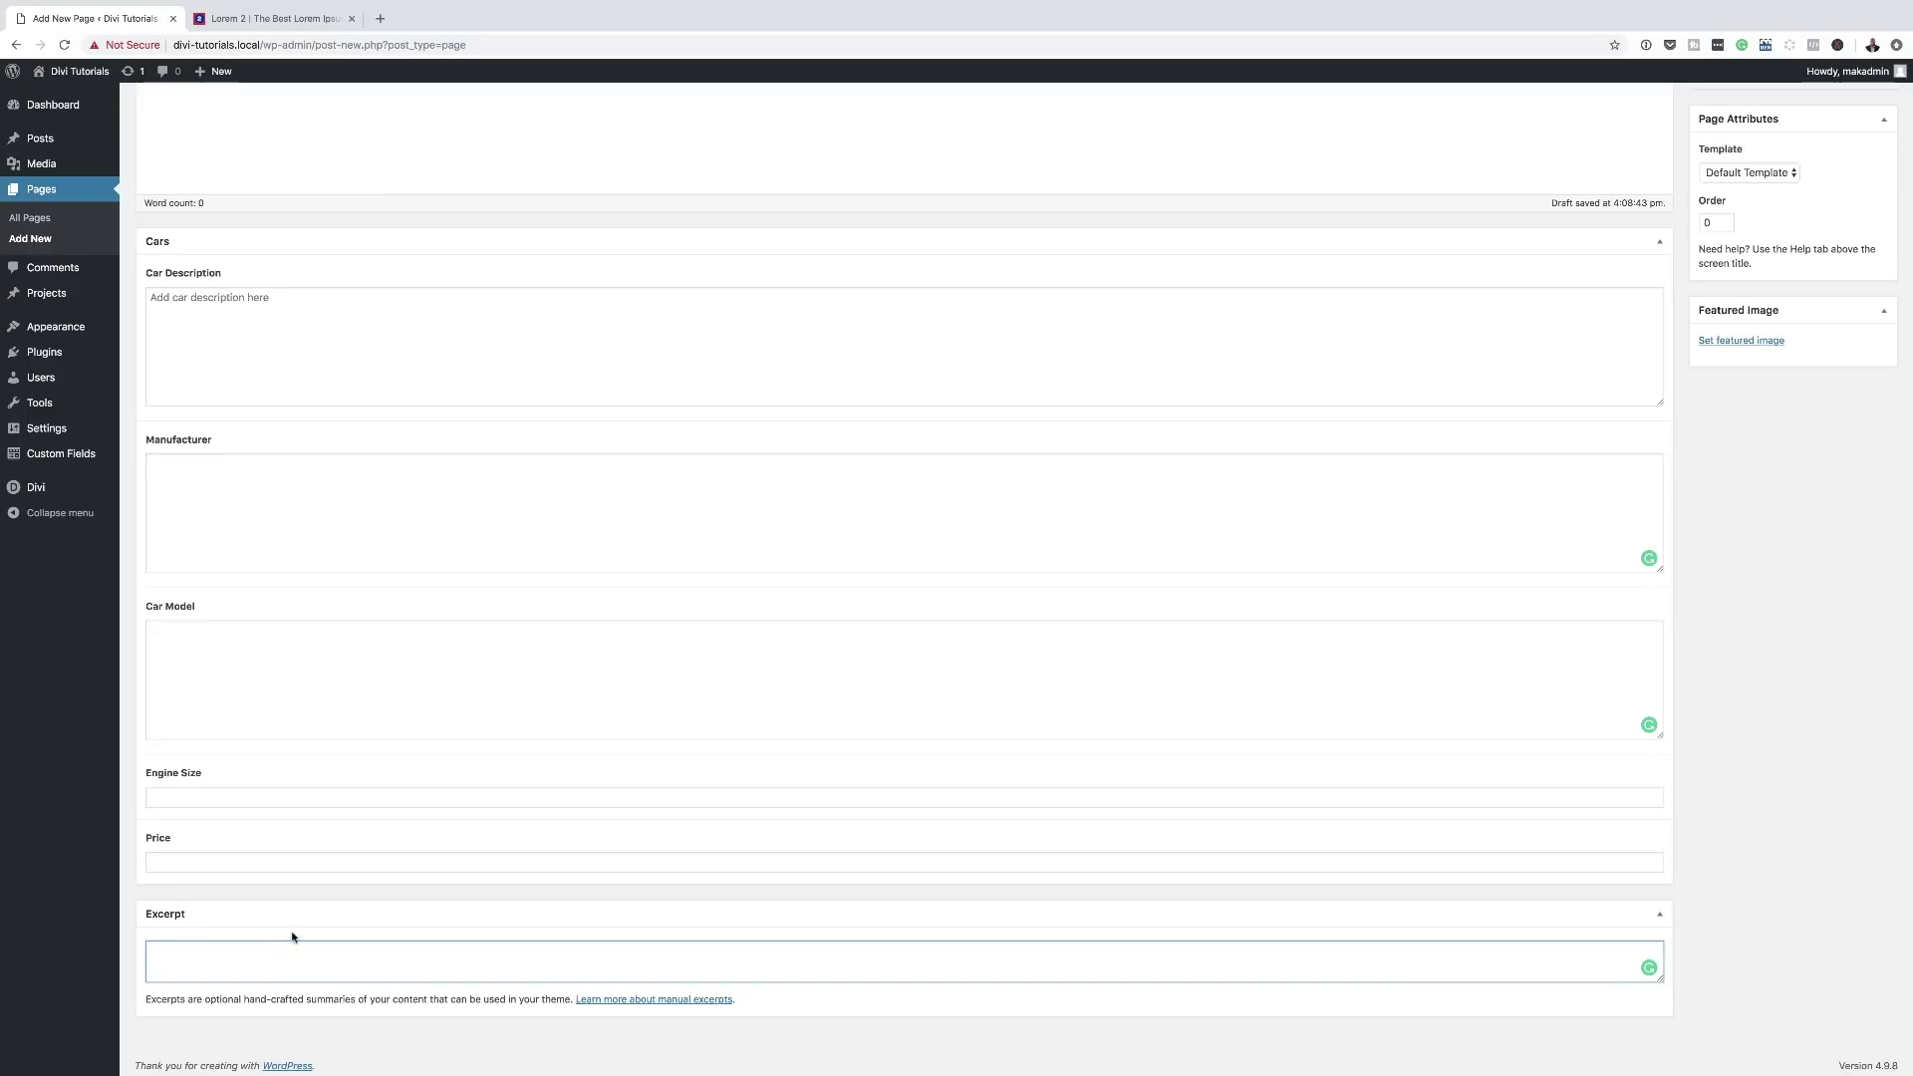
{"action": "scroll", "coordinate": [292, 936], "scroll_direction": "up", "scroll_amount": 5}
{"action": "scroll", "coordinate": [292, 935], "scroll_direction": "down", "scroll_amount": 5}
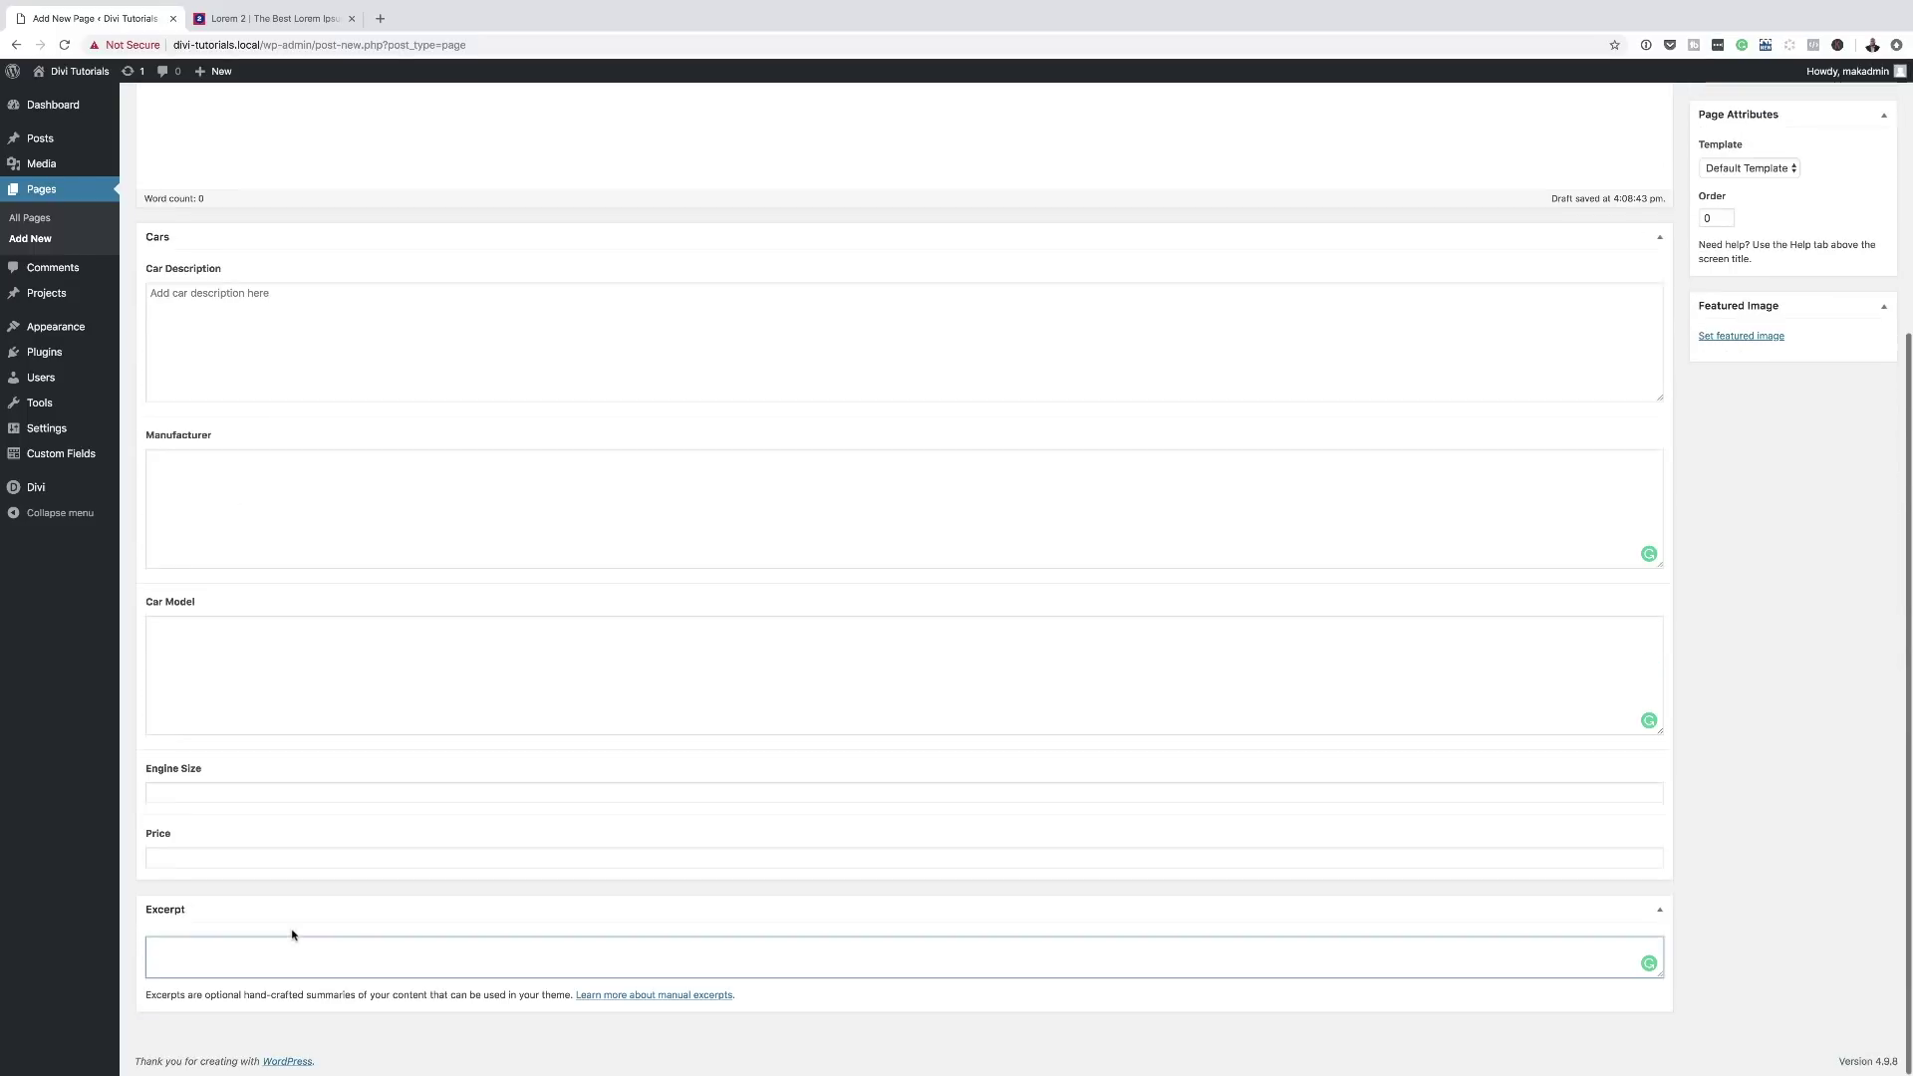
{"action": "scroll", "coordinate": [292, 935], "scroll_direction": "up", "scroll_amount": 3}
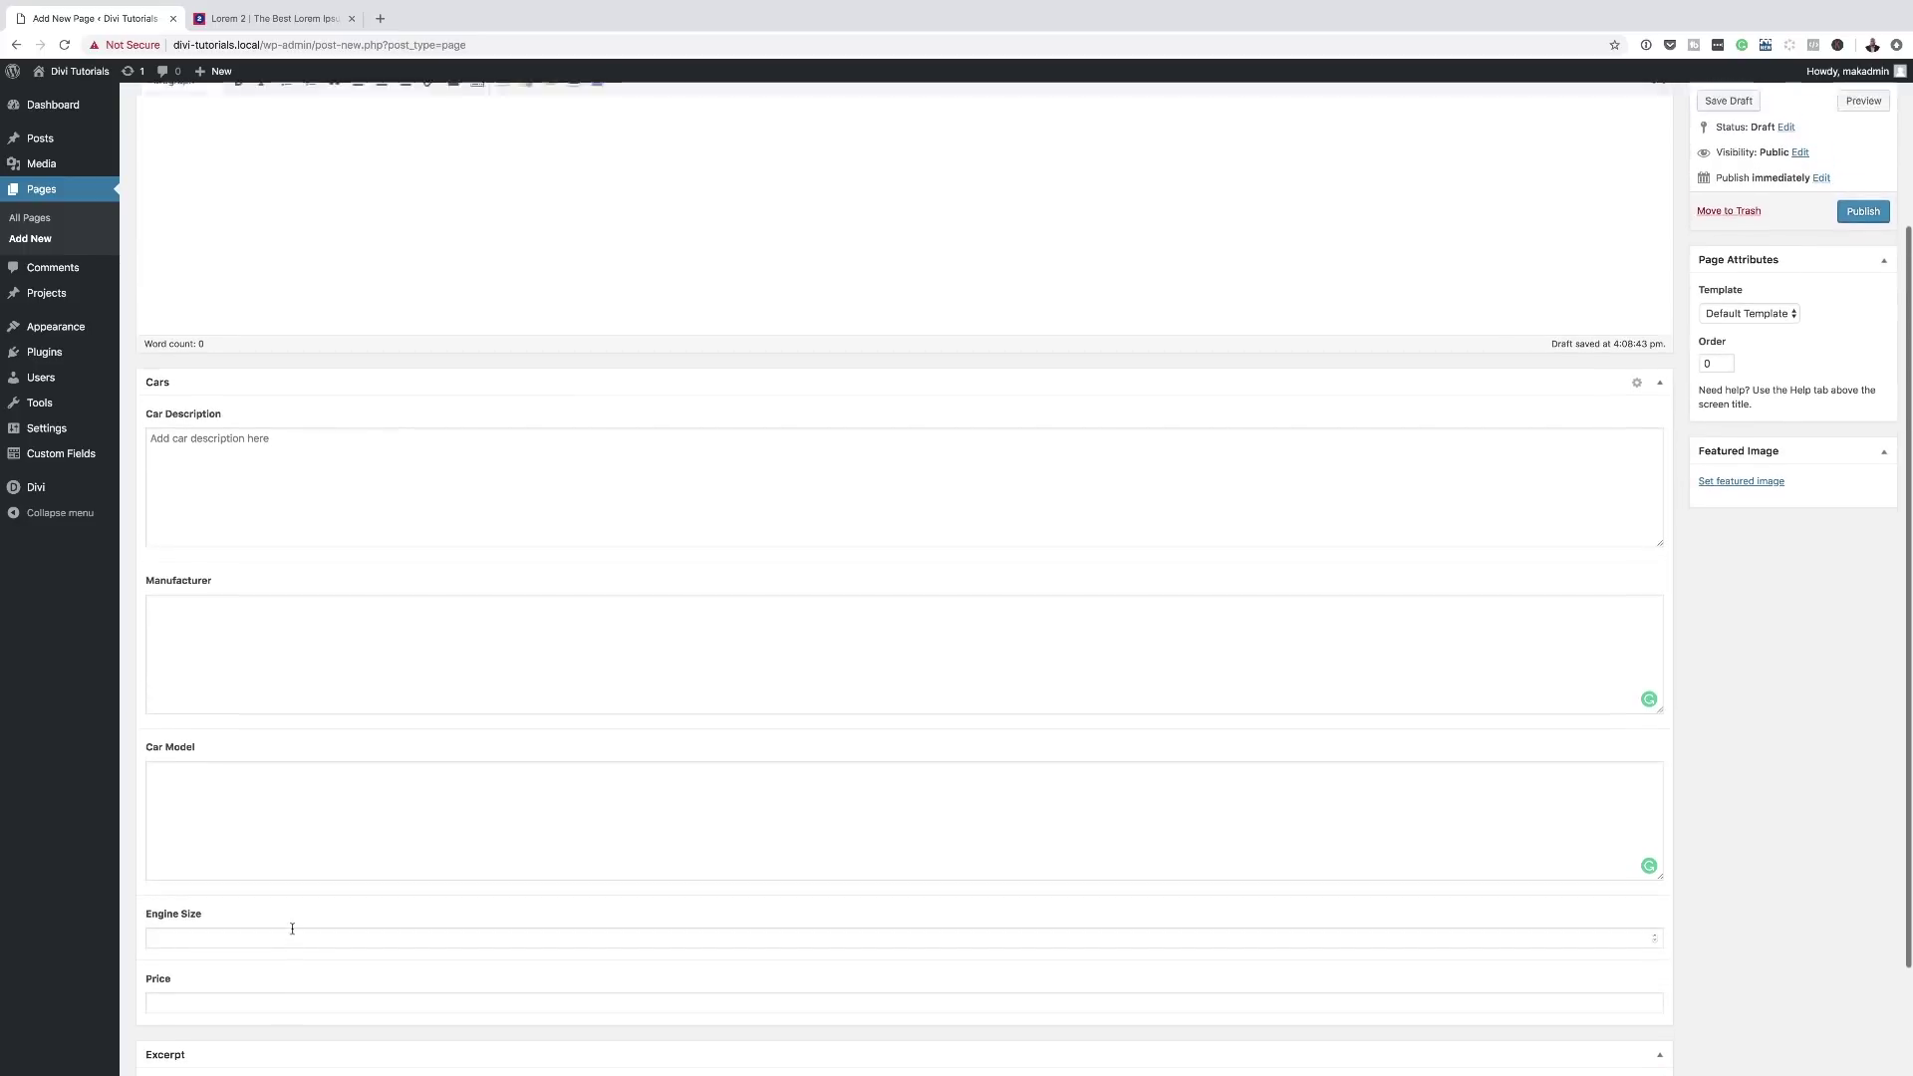
{"action": "scroll", "coordinate": [292, 928], "scroll_direction": "up", "scroll_amount": 2}
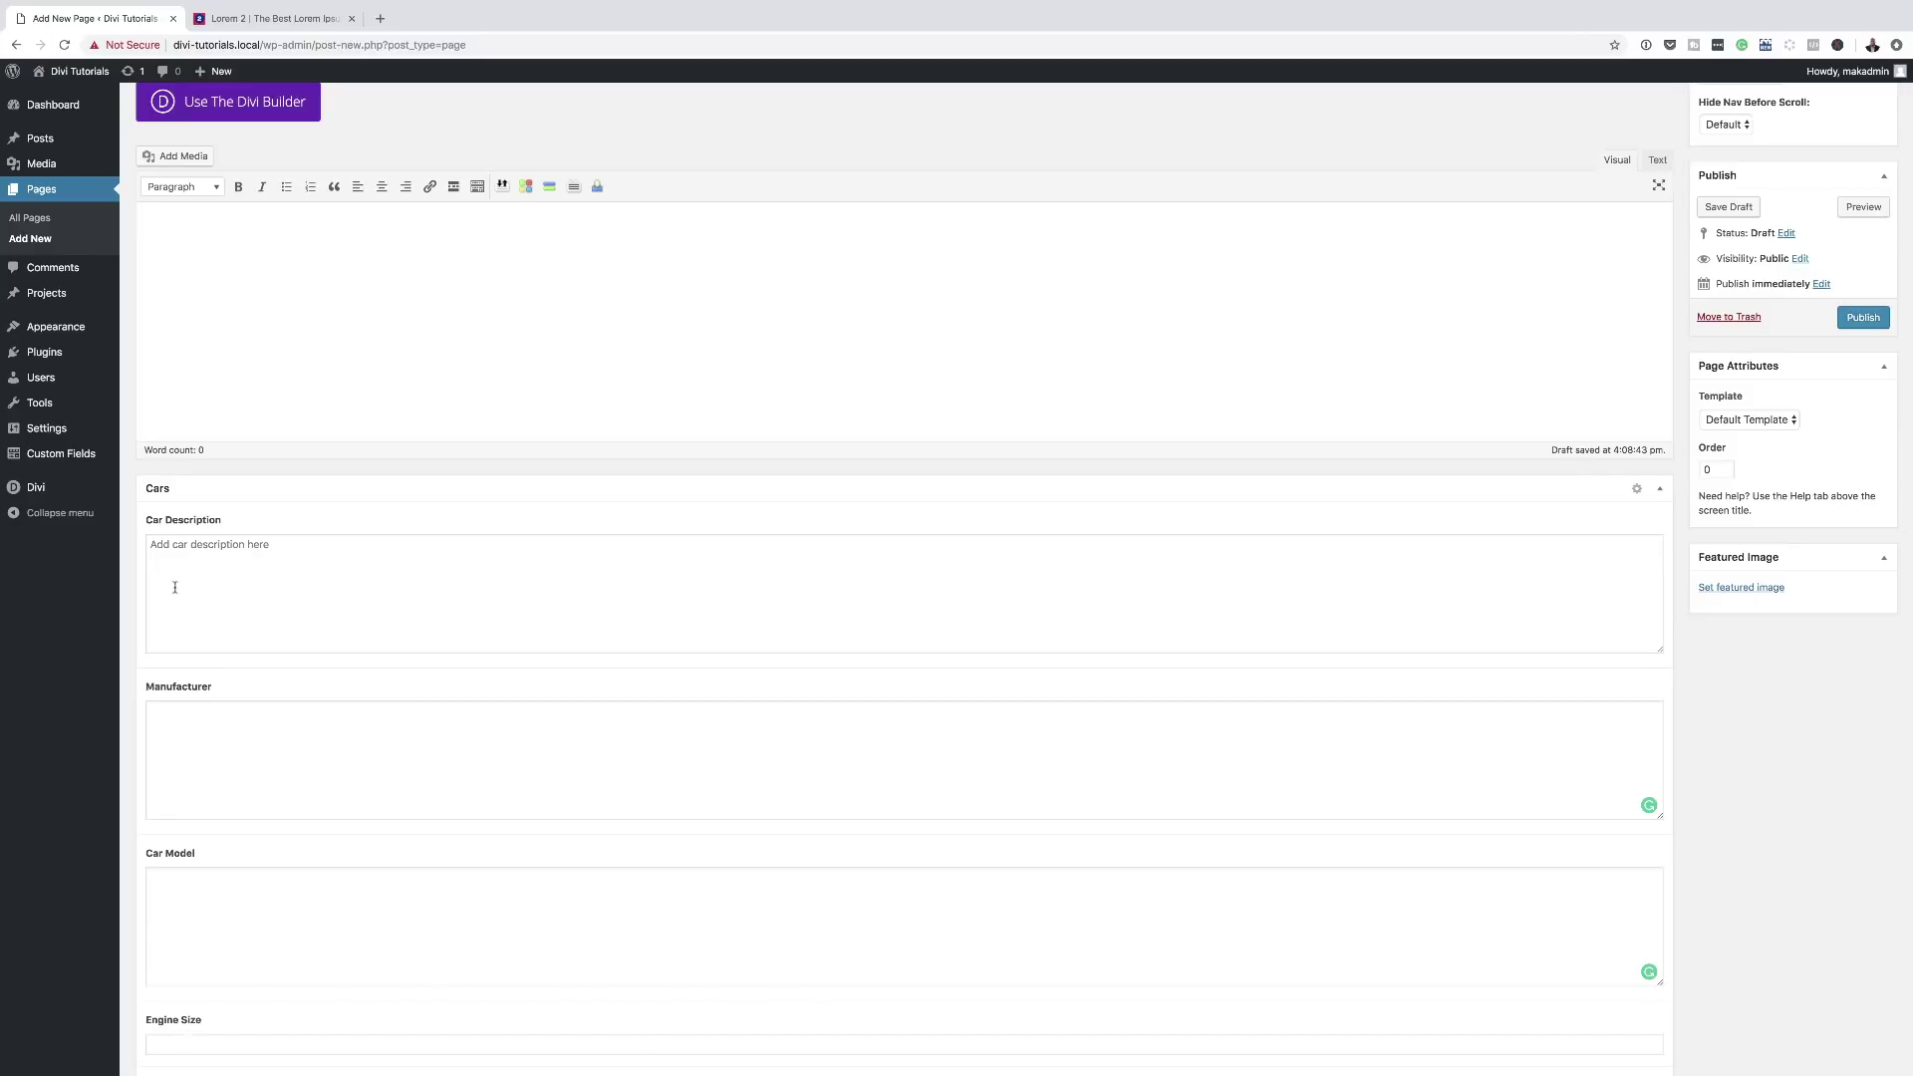
{"action": "left_click", "coordinate": [200, 561]}
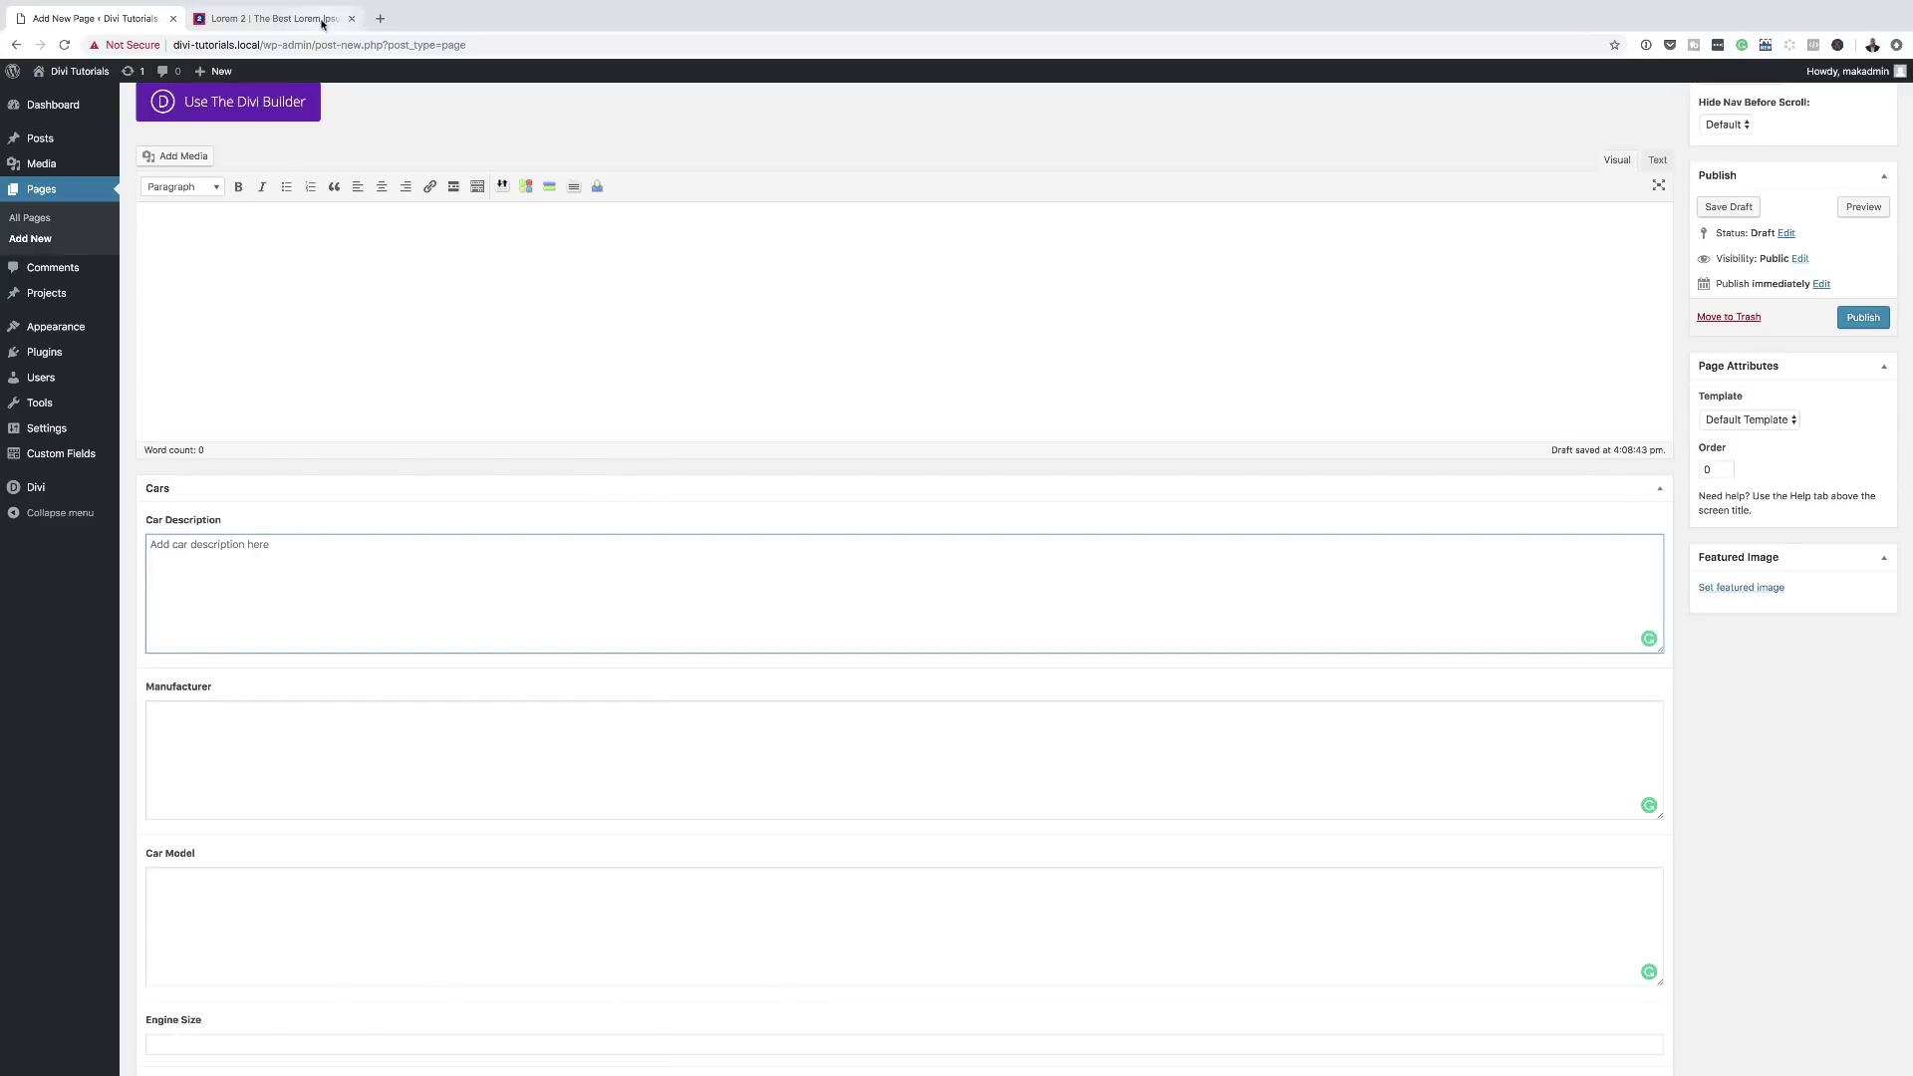
{"action": "left_click", "coordinate": [320, 19]}
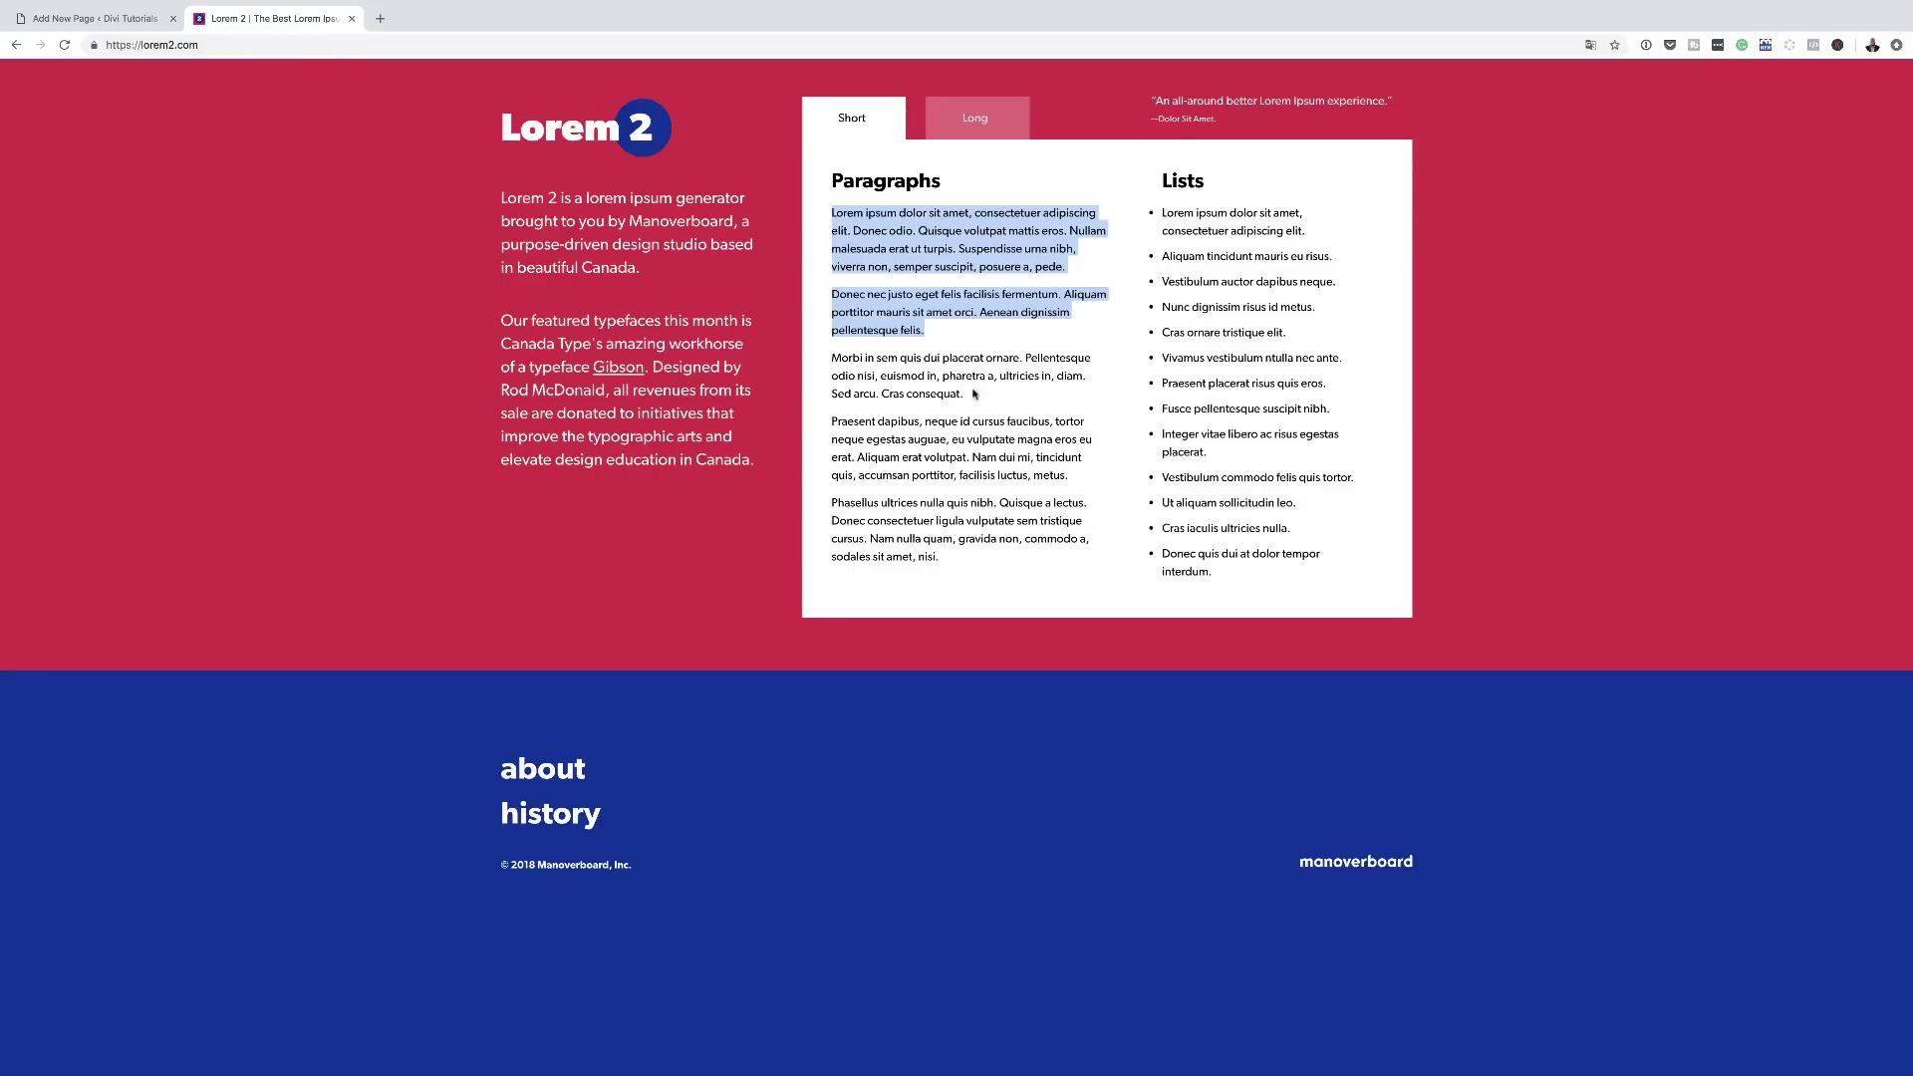
Copy the first three short Lorem 2 paragraphs and paste them back in the page editor.
{"action": "left_click", "coordinate": [923, 290]}
{"action": "left_click_drag", "start_coordinate": [833, 212], "coordinate": [979, 399]}
{"action": "key", "text": "super+c"}
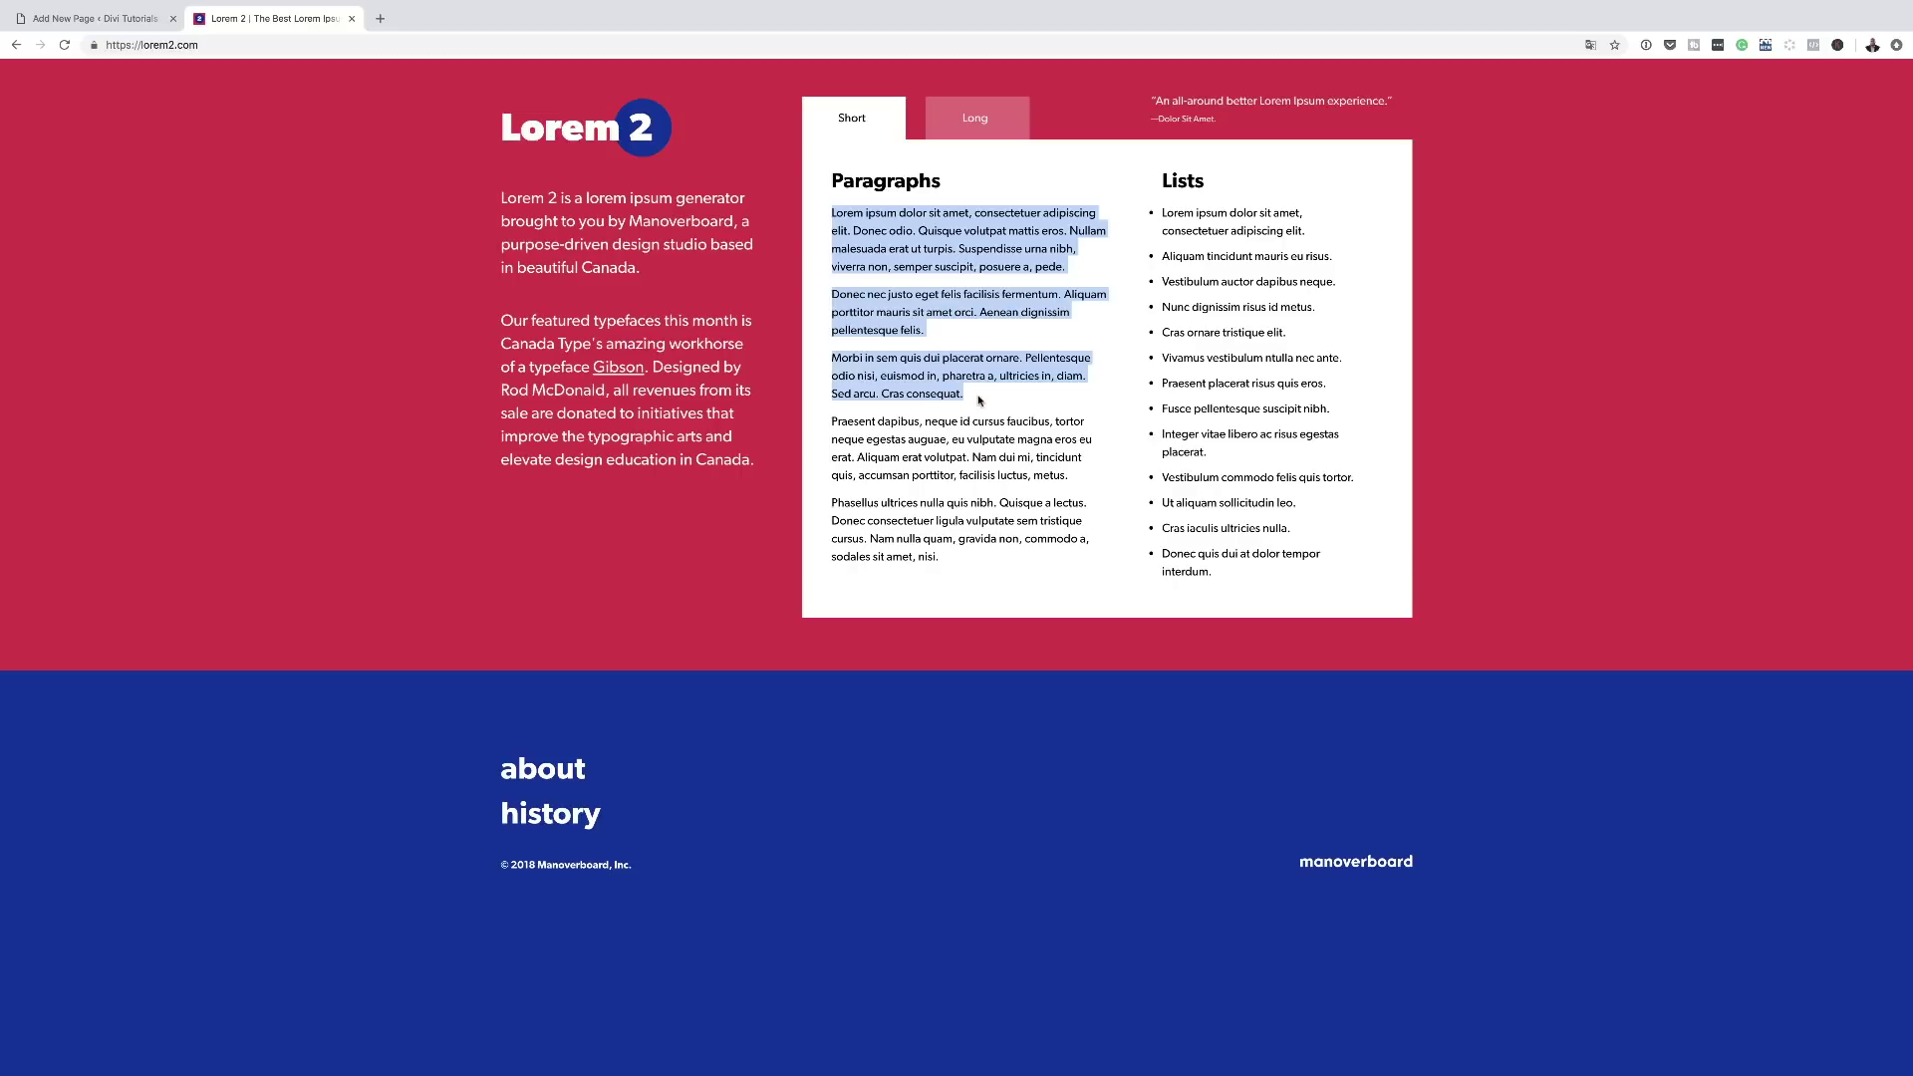
{"action": "left_click", "coordinate": [157, 28]}
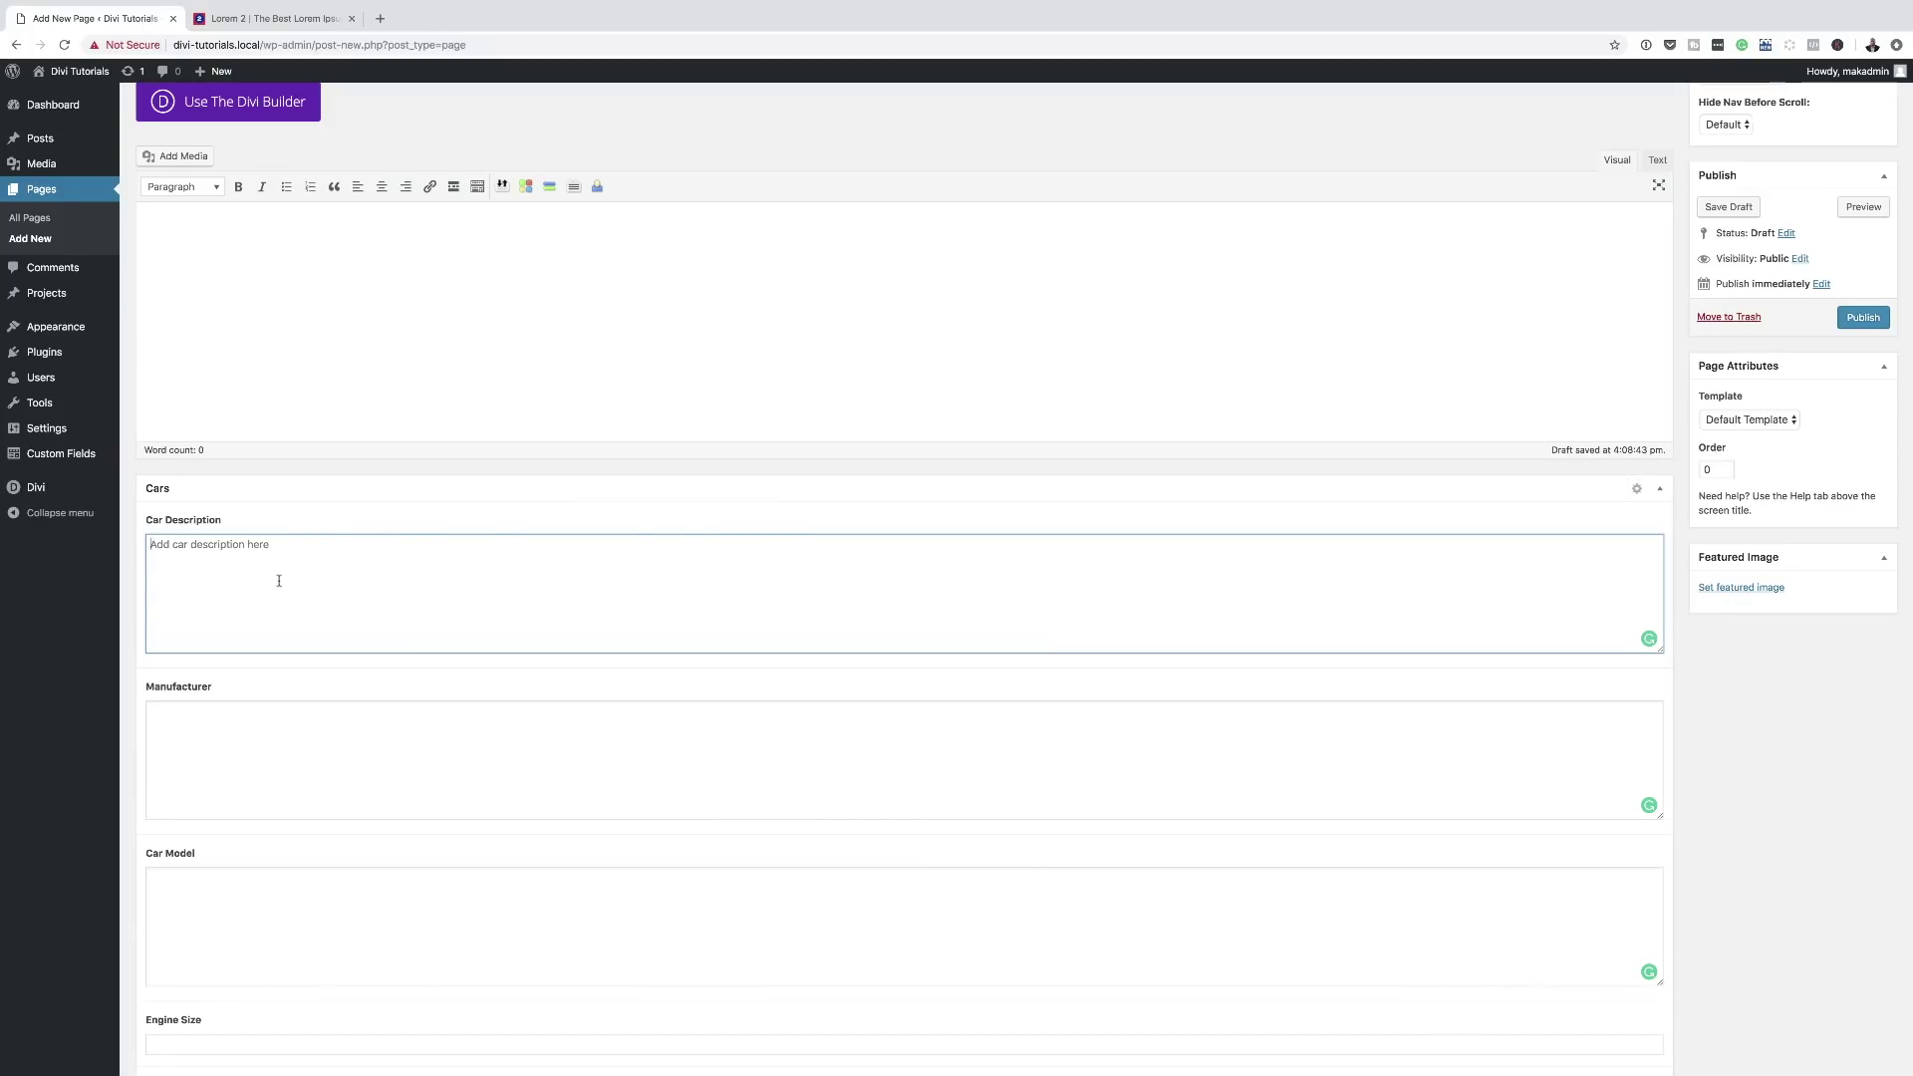
{"action": "key", "text": "super+v"}
Enter Manufacturer BMW, Car Model BMW M3, Engine Size 6 and Price 80000.
{"action": "scroll", "coordinate": [499, 618], "scroll_direction": "down", "scroll_amount": 2}
{"action": "left_click", "coordinate": [350, 642]}
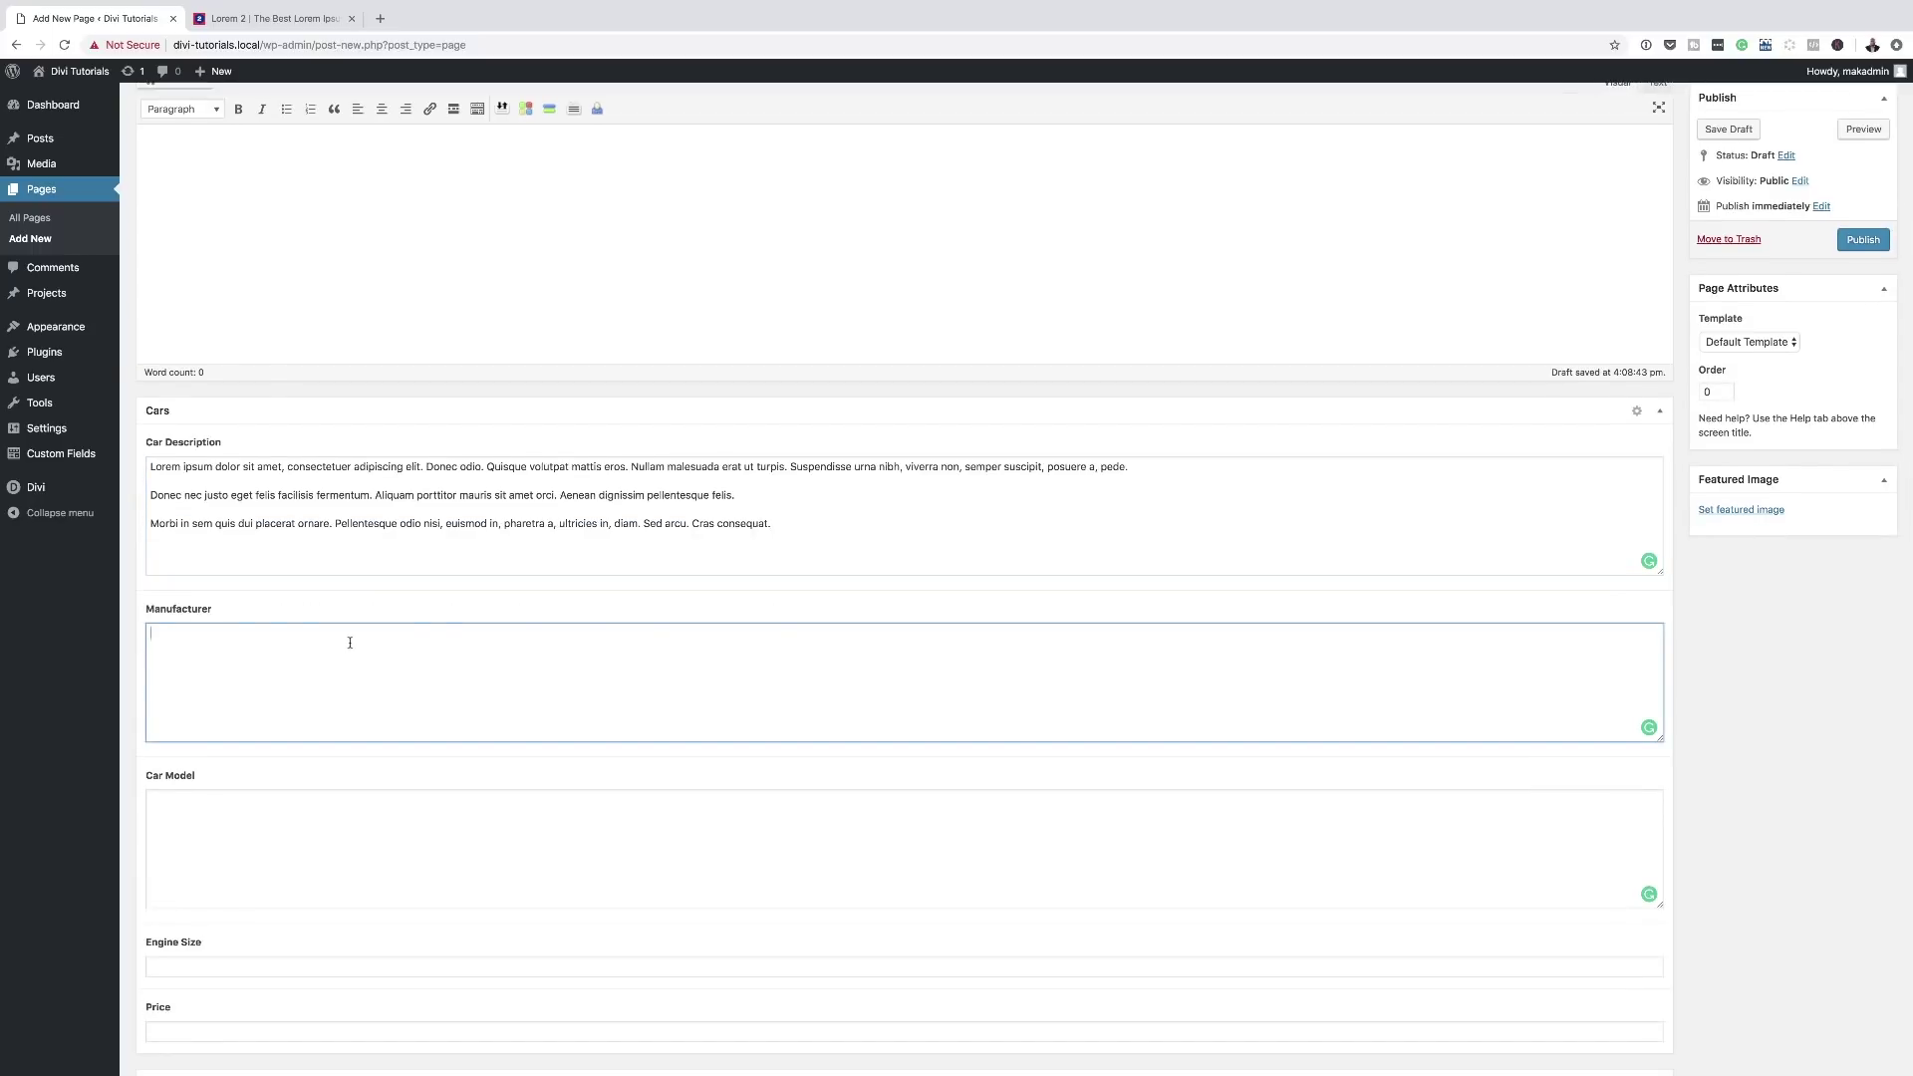
{"action": "type", "text": "BMW"}
{"action": "left_click", "coordinate": [307, 813]}
{"action": "type", "text": "BMW 3 Se"}
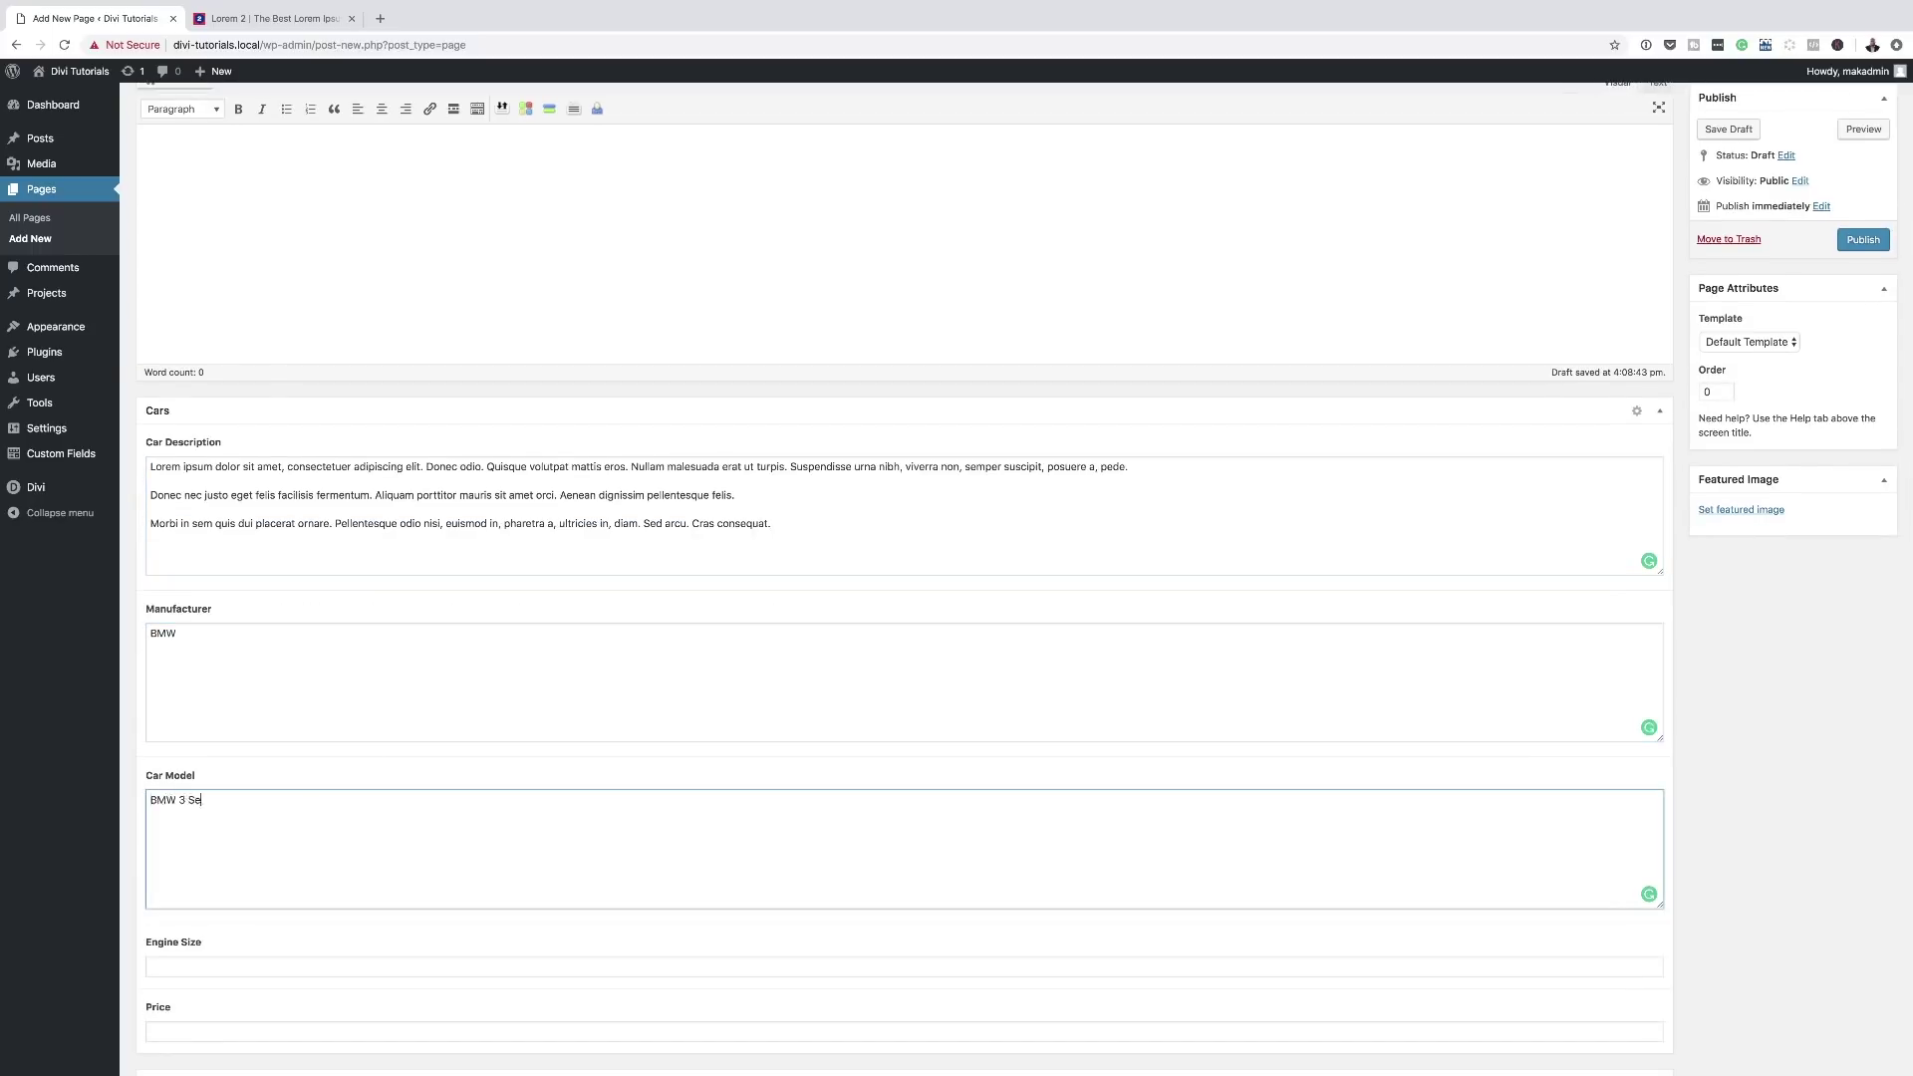
{"action": "key", "text": "BackSpace"}
{"action": "key", "text": "BackSpace"}
{"action": "key", "text": "BackSpace"}
{"action": "key", "text": "BackSpace"}
{"action": "type", "text": "M3"}
{"action": "scroll", "coordinate": [339, 891], "scroll_direction": "down", "scroll_amount": 2}
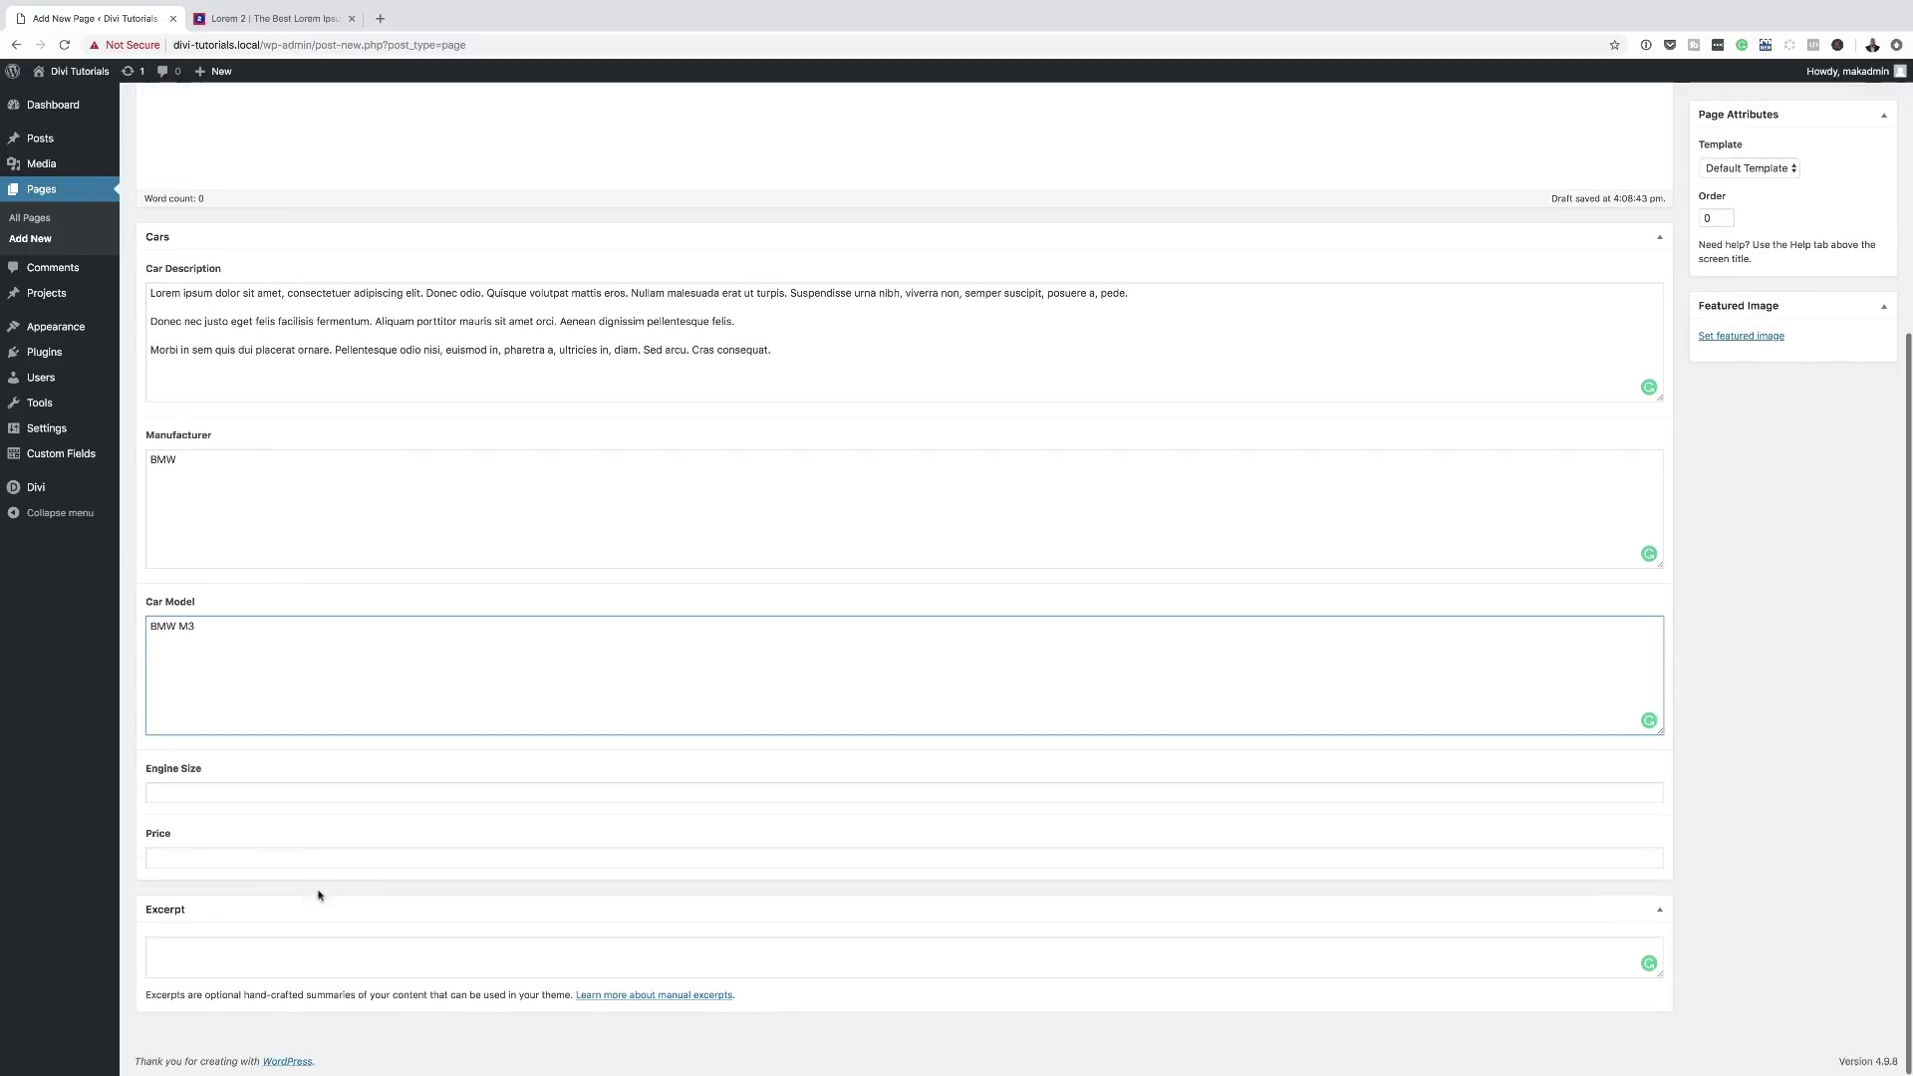
{"action": "left_click", "coordinate": [225, 792]}
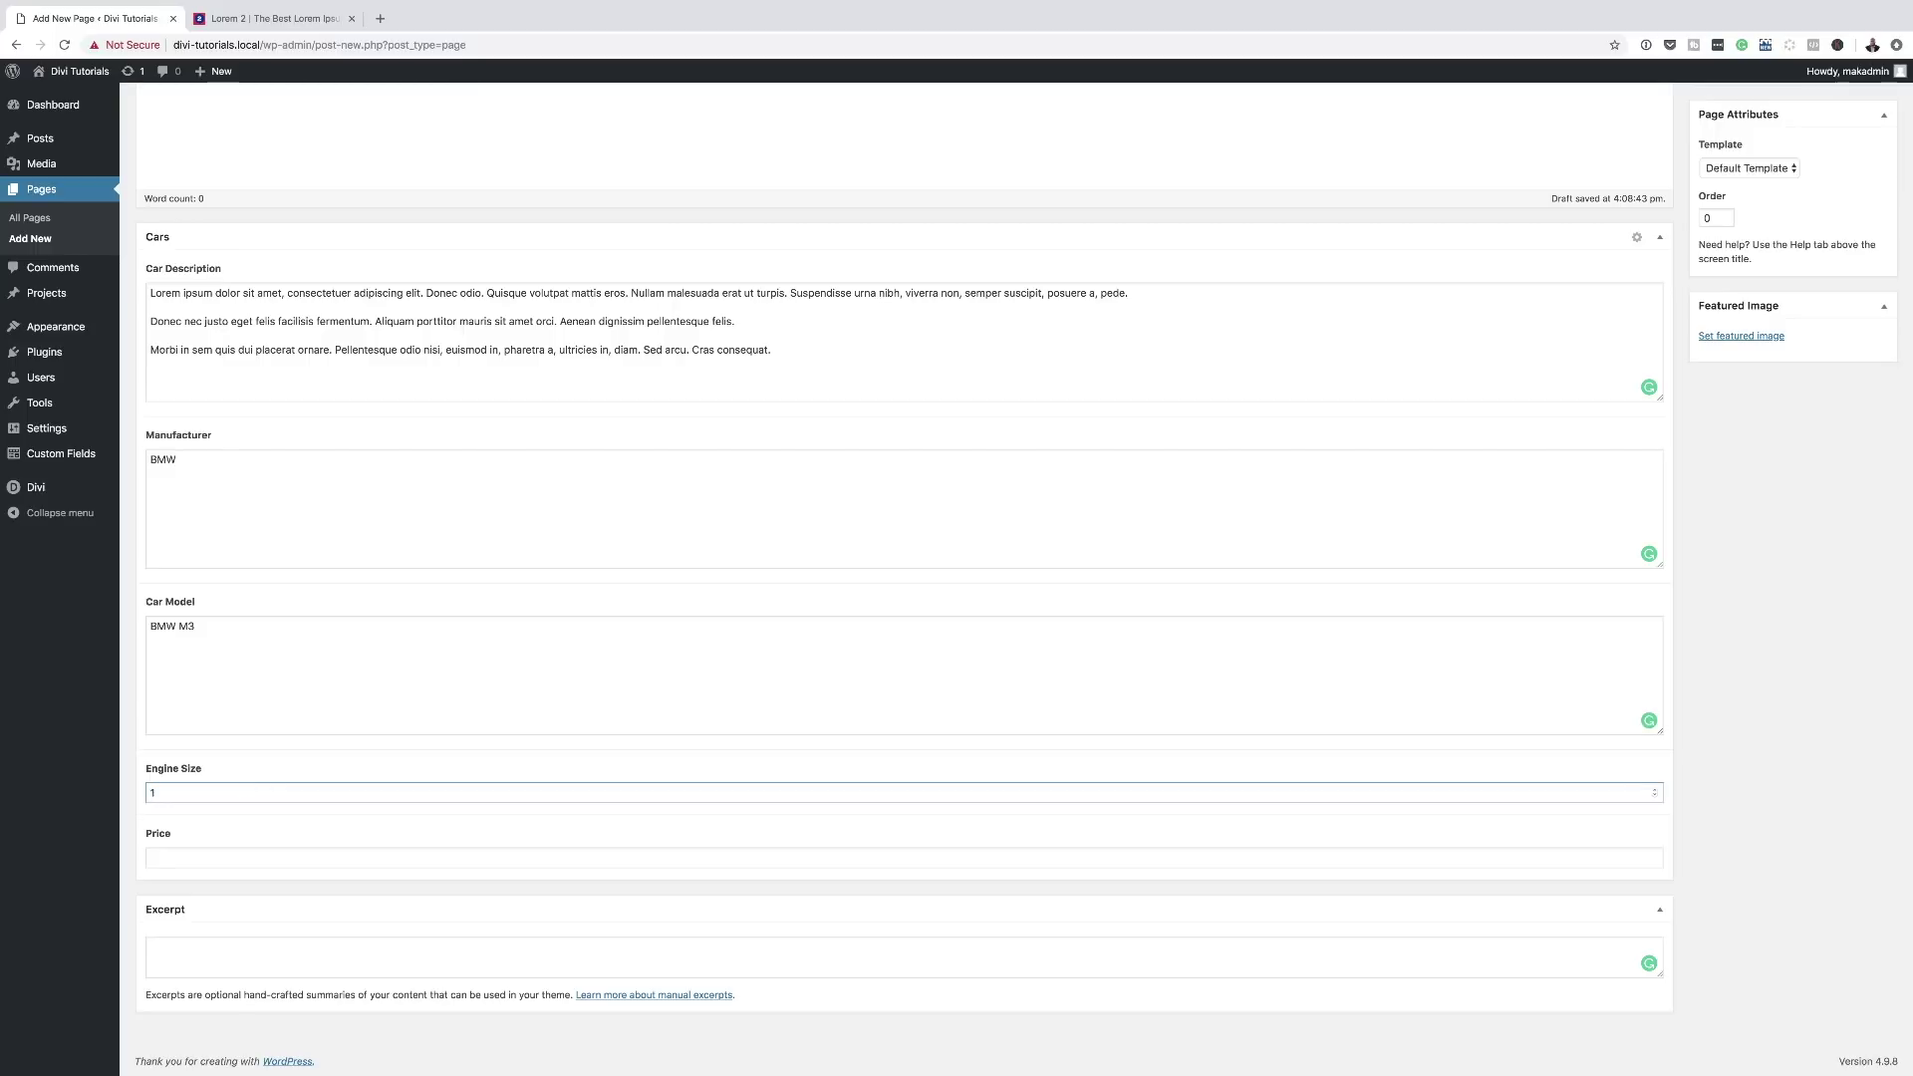
{"action": "type", "text": "6"}
{"action": "left_click", "coordinate": [221, 859]}
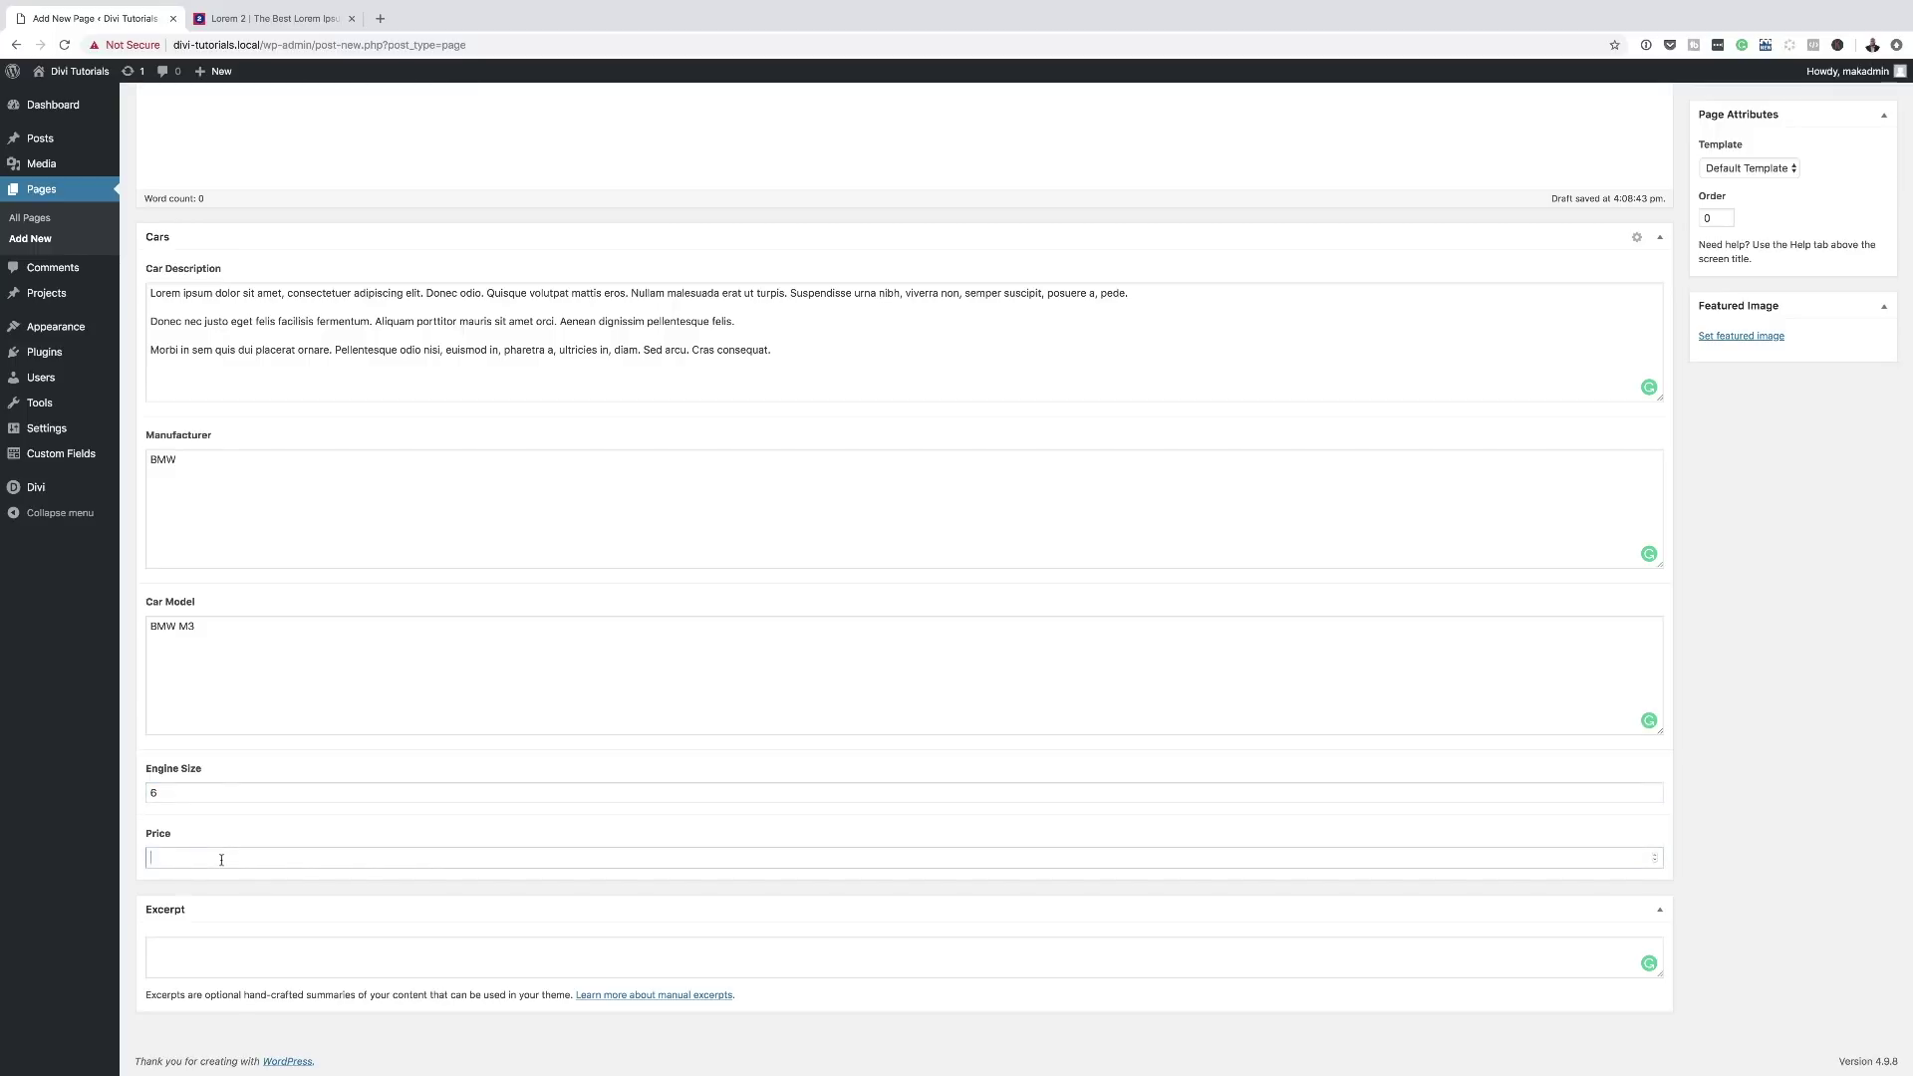
{"action": "type", "text": "80000"}
Set the white BMW photo as the page's featured image.
{"action": "left_click", "coordinate": [1730, 342]}
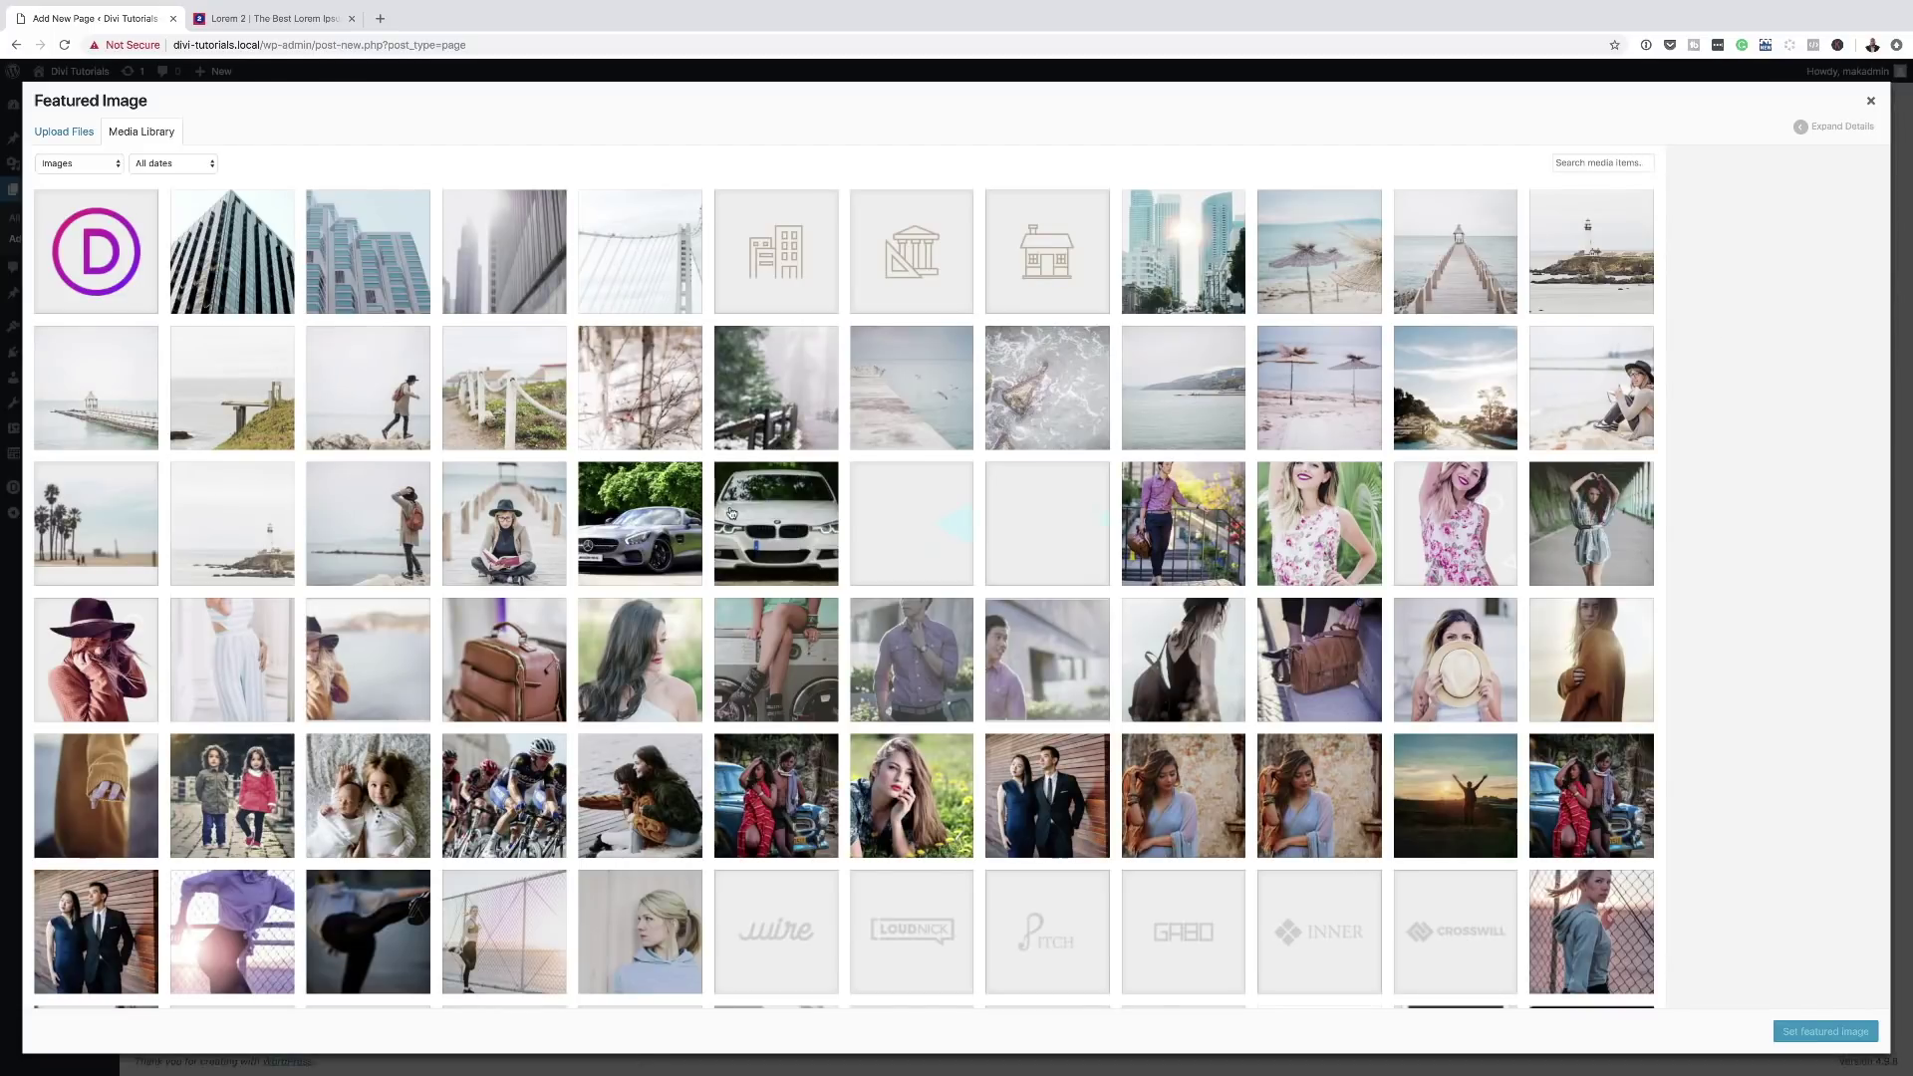
{"action": "left_click", "coordinate": [795, 525]}
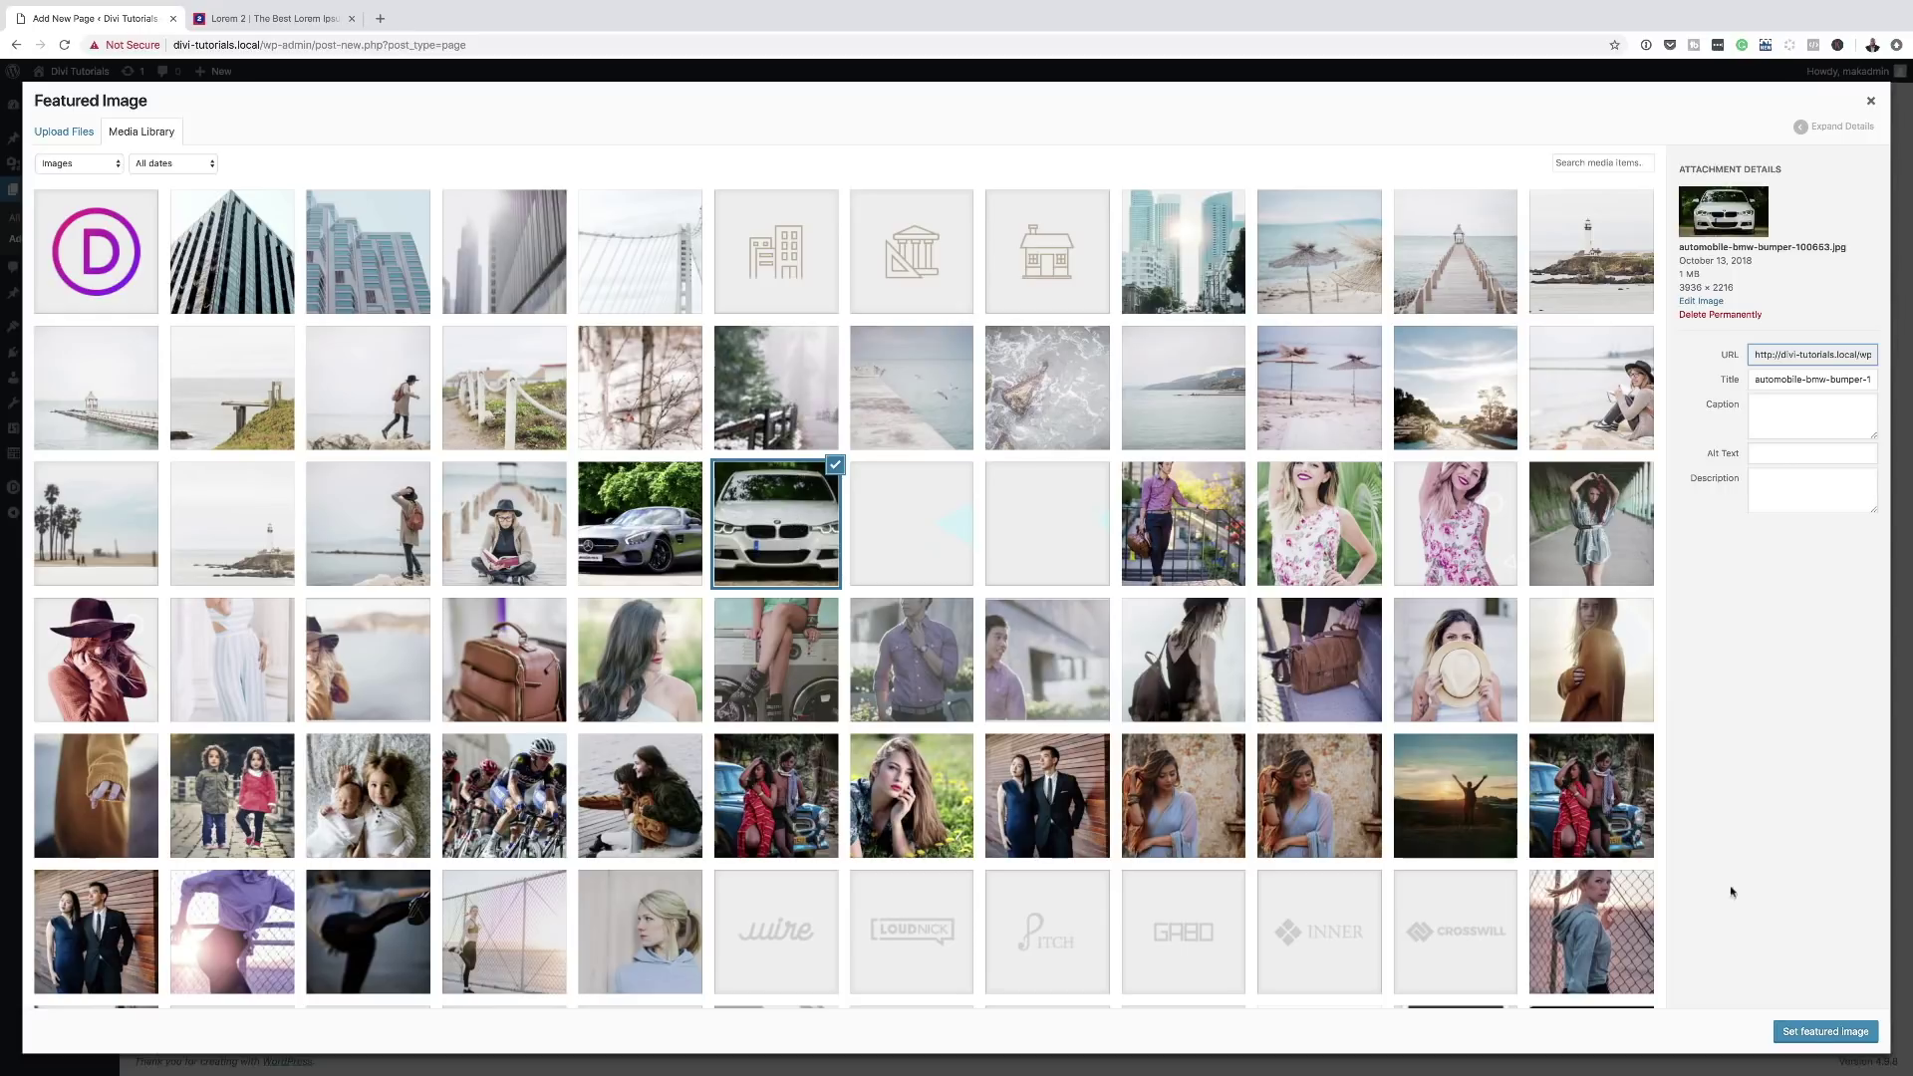
{"action": "left_click", "coordinate": [1836, 1032]}
Publish Car Page Template and open it in the Divi Visual Builder.
{"action": "scroll", "coordinate": [669, 578], "scroll_direction": "up", "scroll_amount": 5}
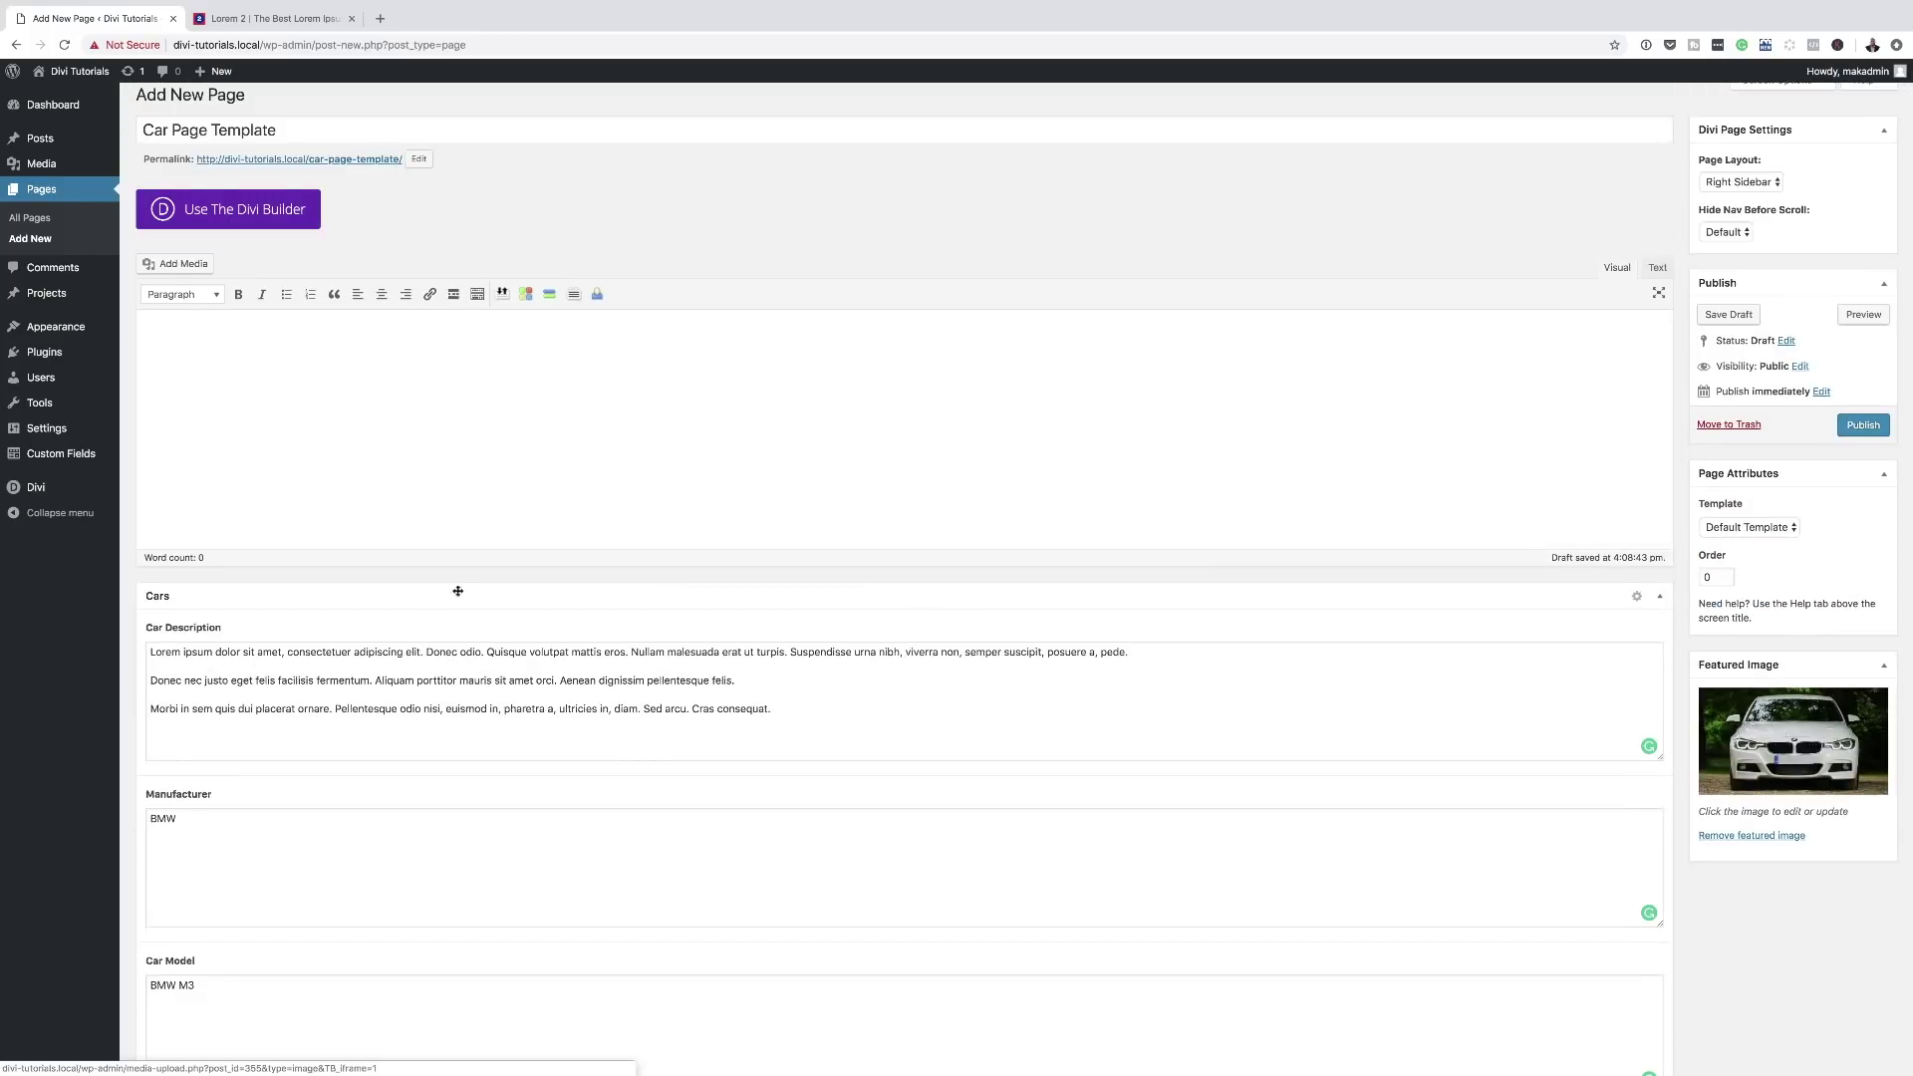
{"action": "scroll", "coordinate": [456, 589], "scroll_direction": "down", "scroll_amount": 4}
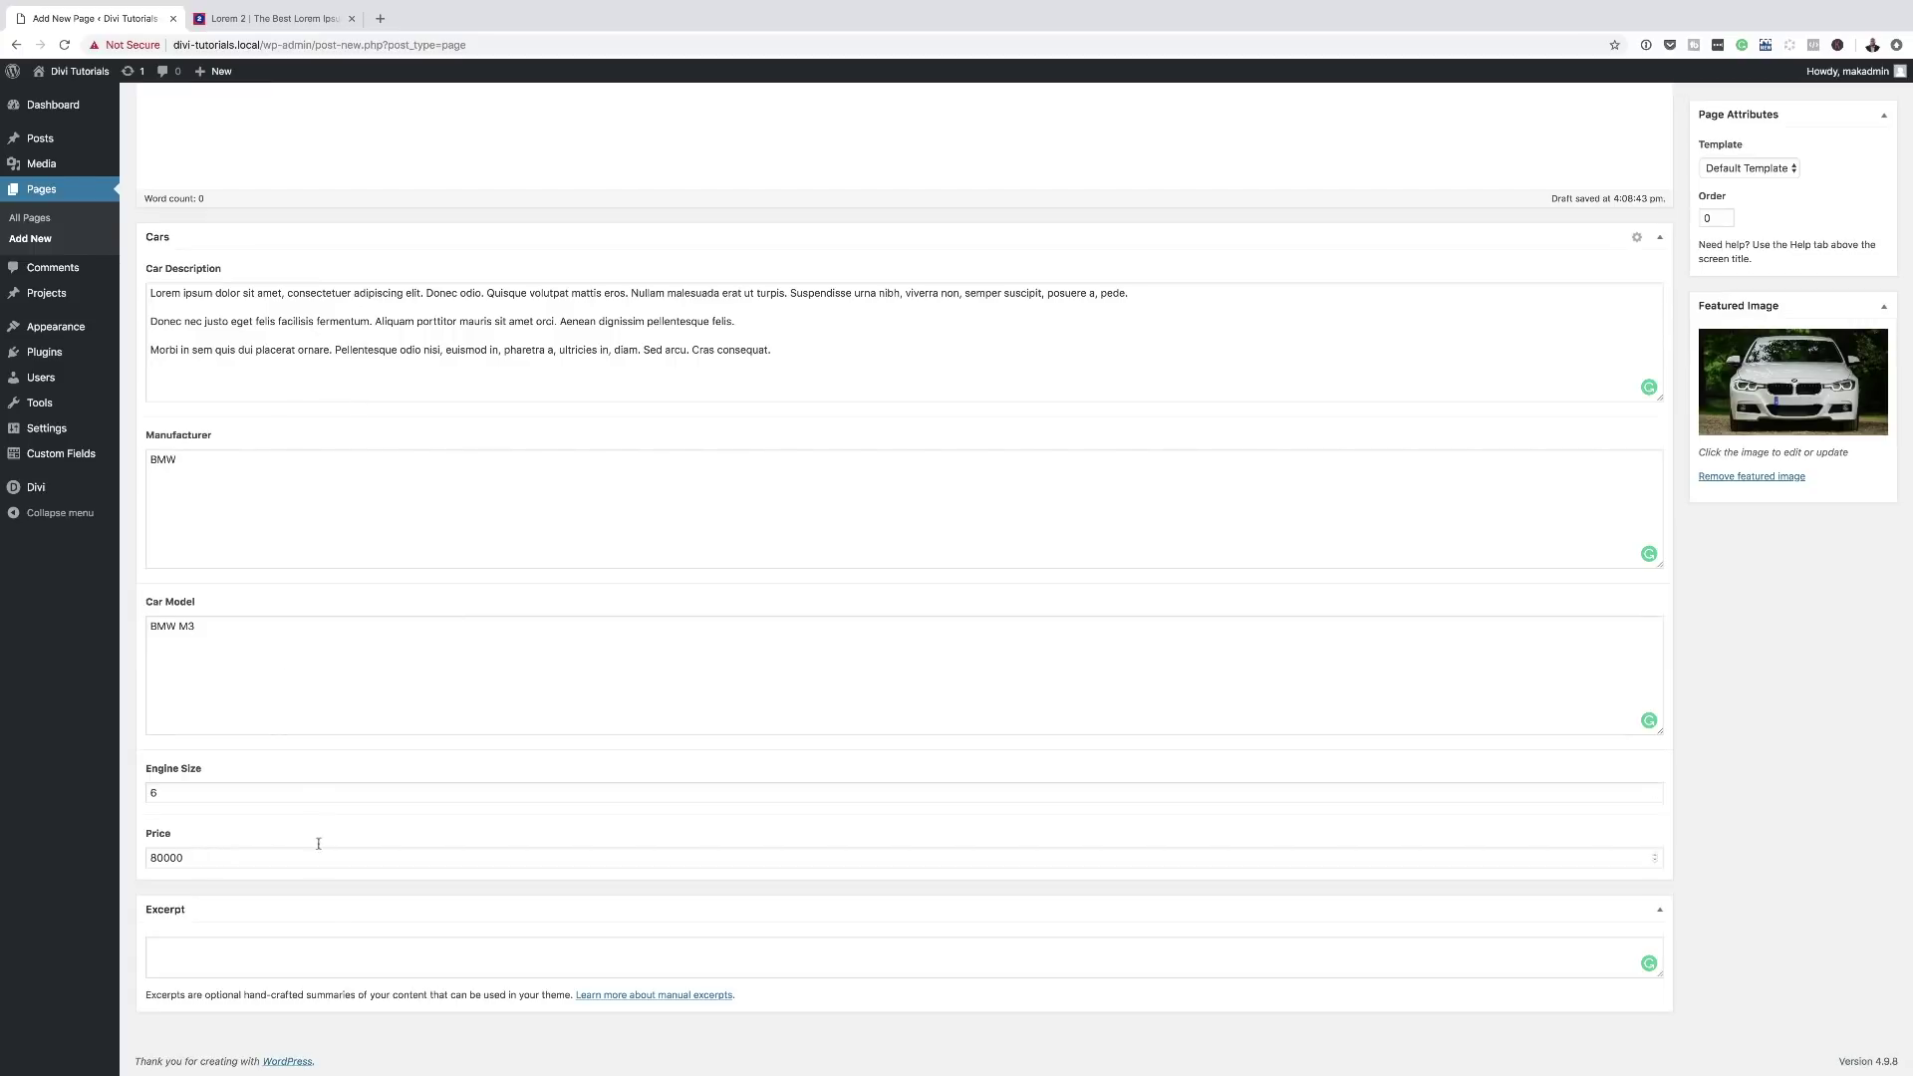
{"action": "scroll", "coordinate": [323, 908], "scroll_direction": "up", "scroll_amount": 4}
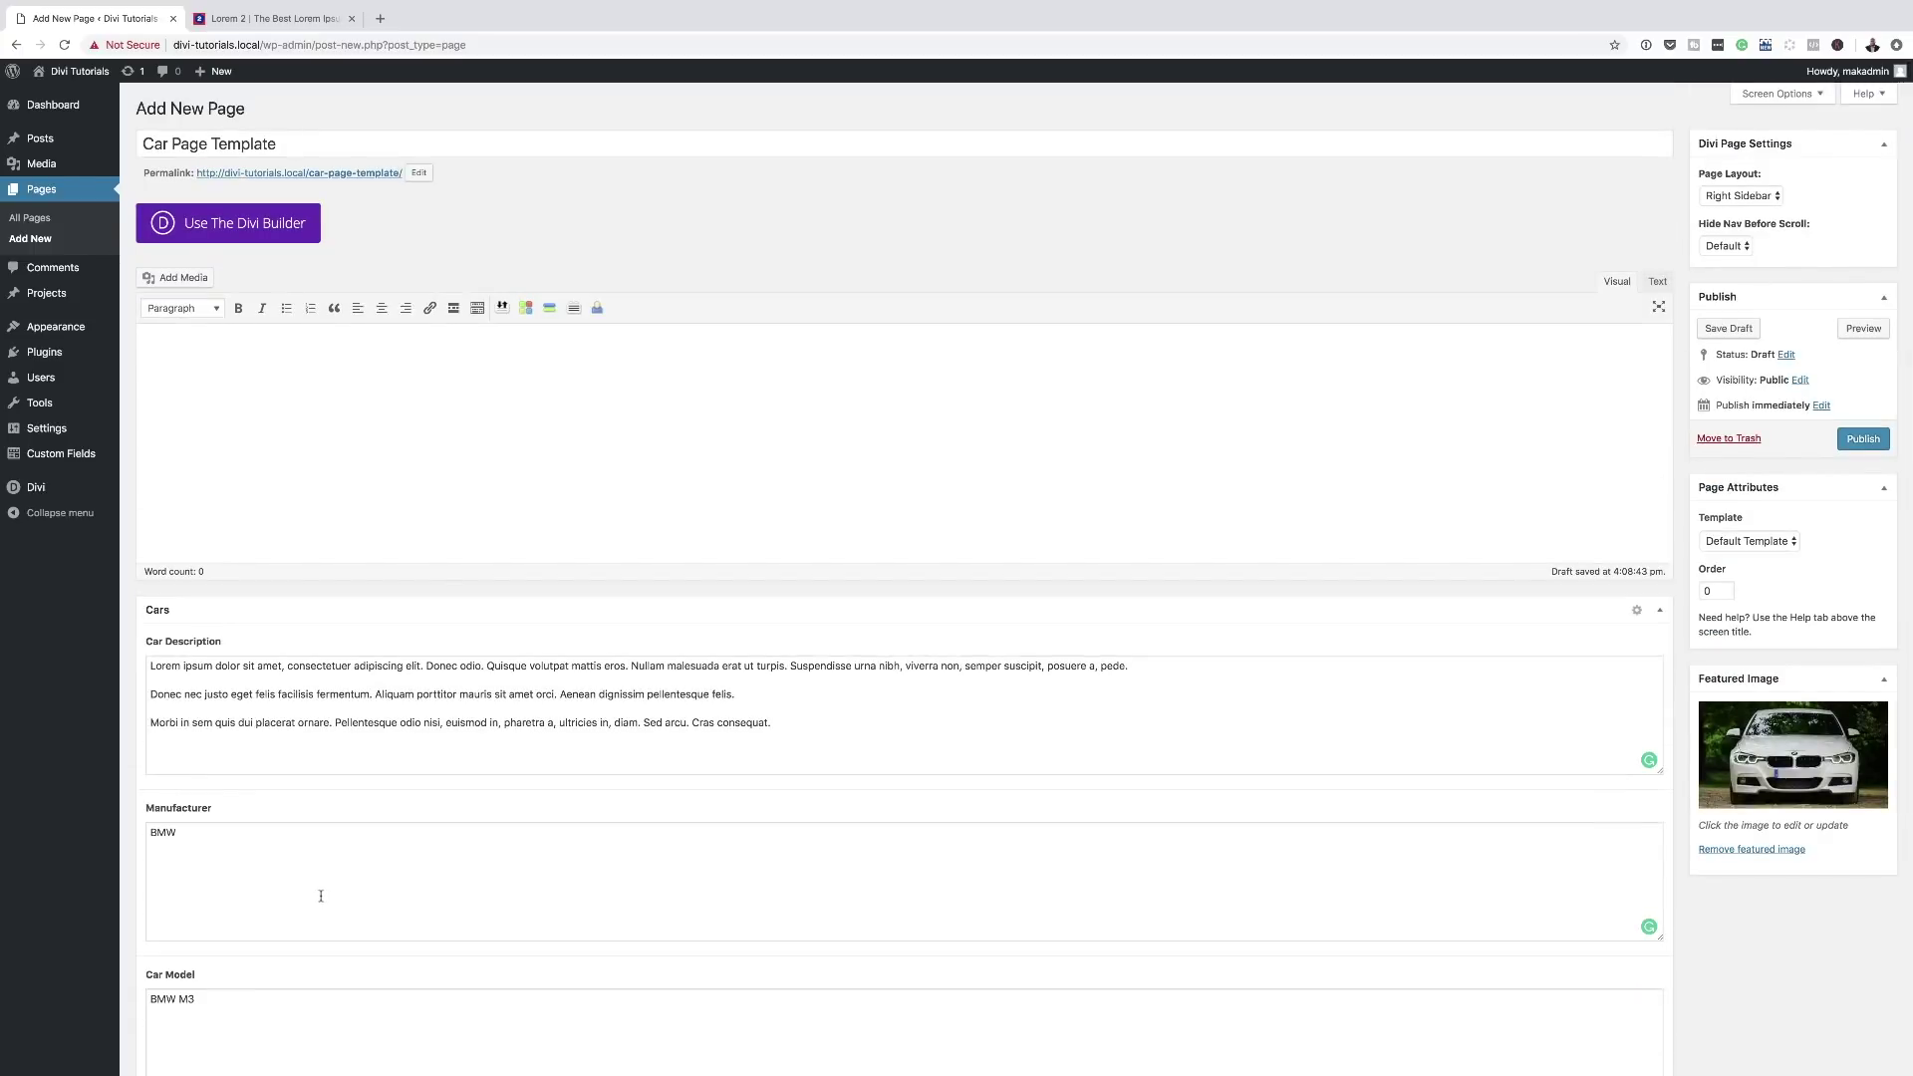
{"action": "left_click", "coordinate": [1864, 440]}
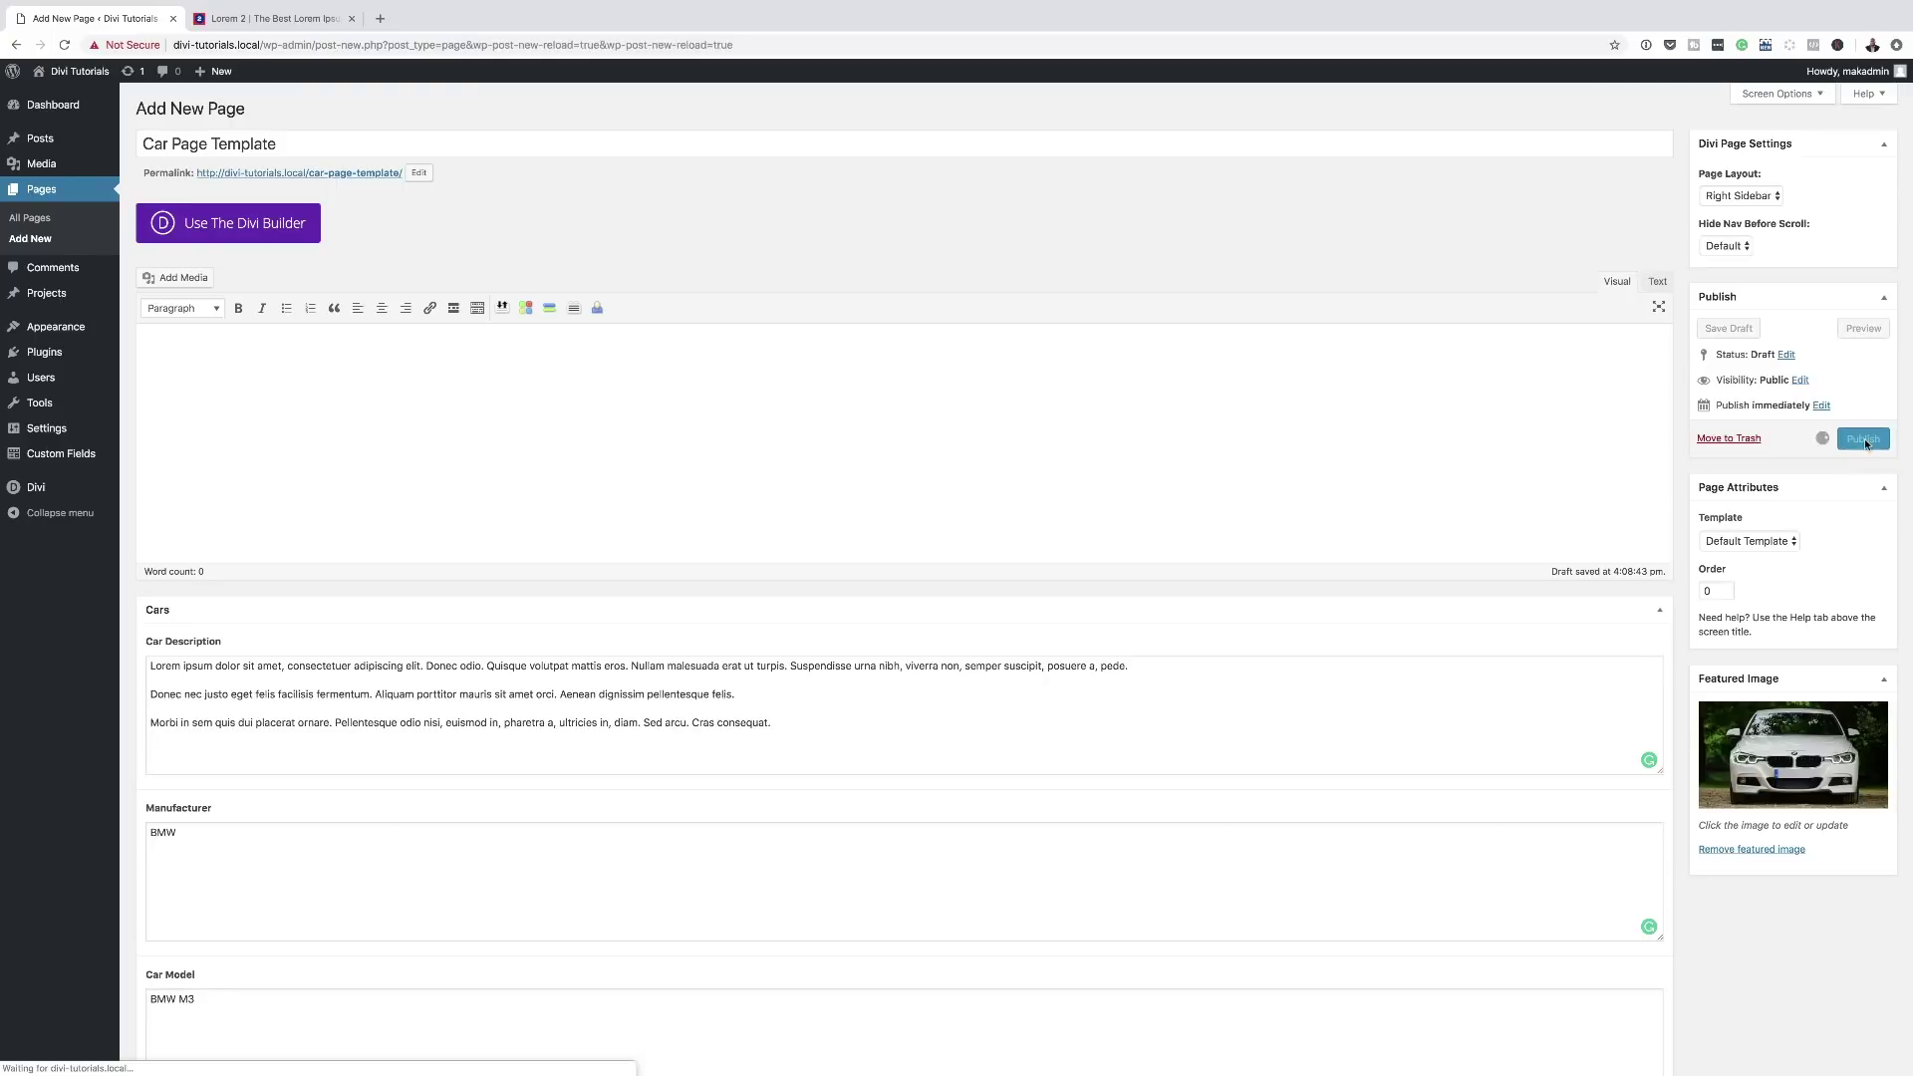
{"action": "left_click", "coordinate": [256, 276]}
{"action": "left_click", "coordinate": [421, 269]}
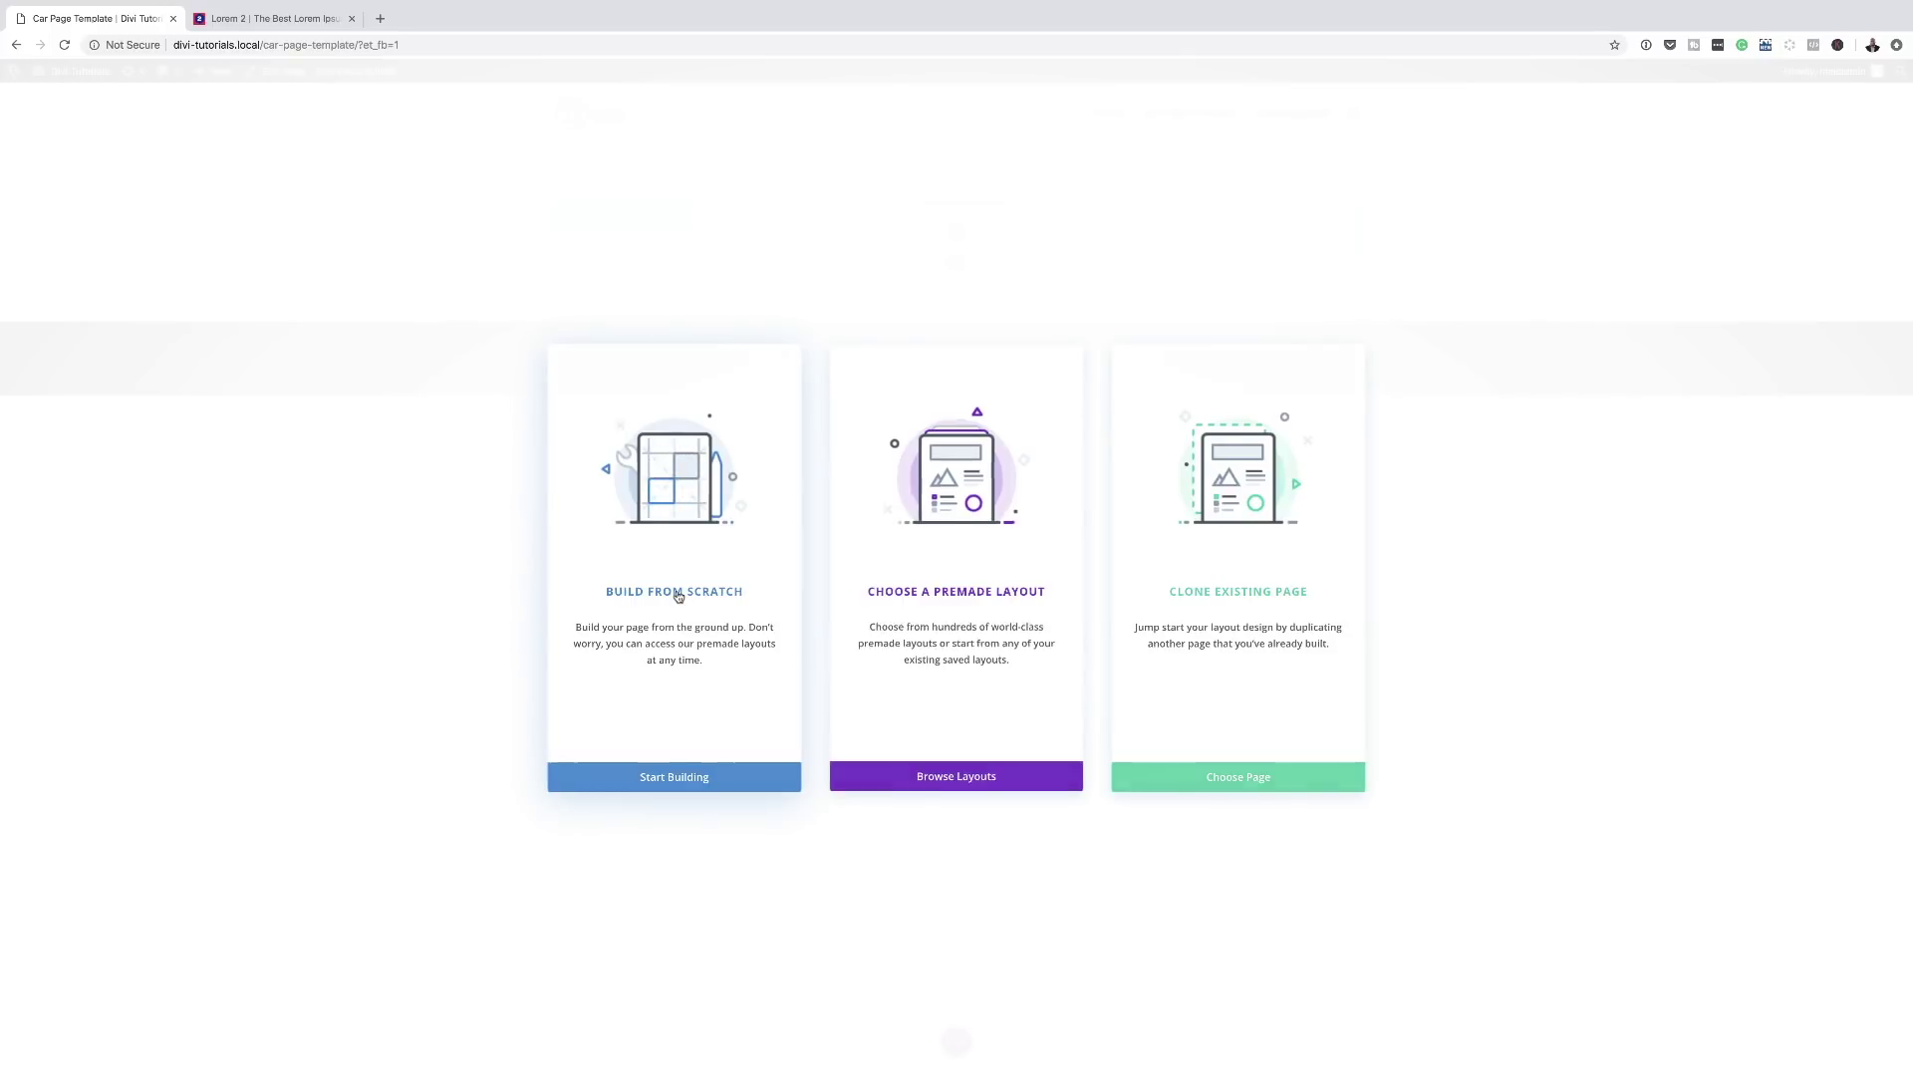
Build the page from scratch with a one-column row holding a Text module.
{"action": "left_click", "coordinate": [677, 596]}
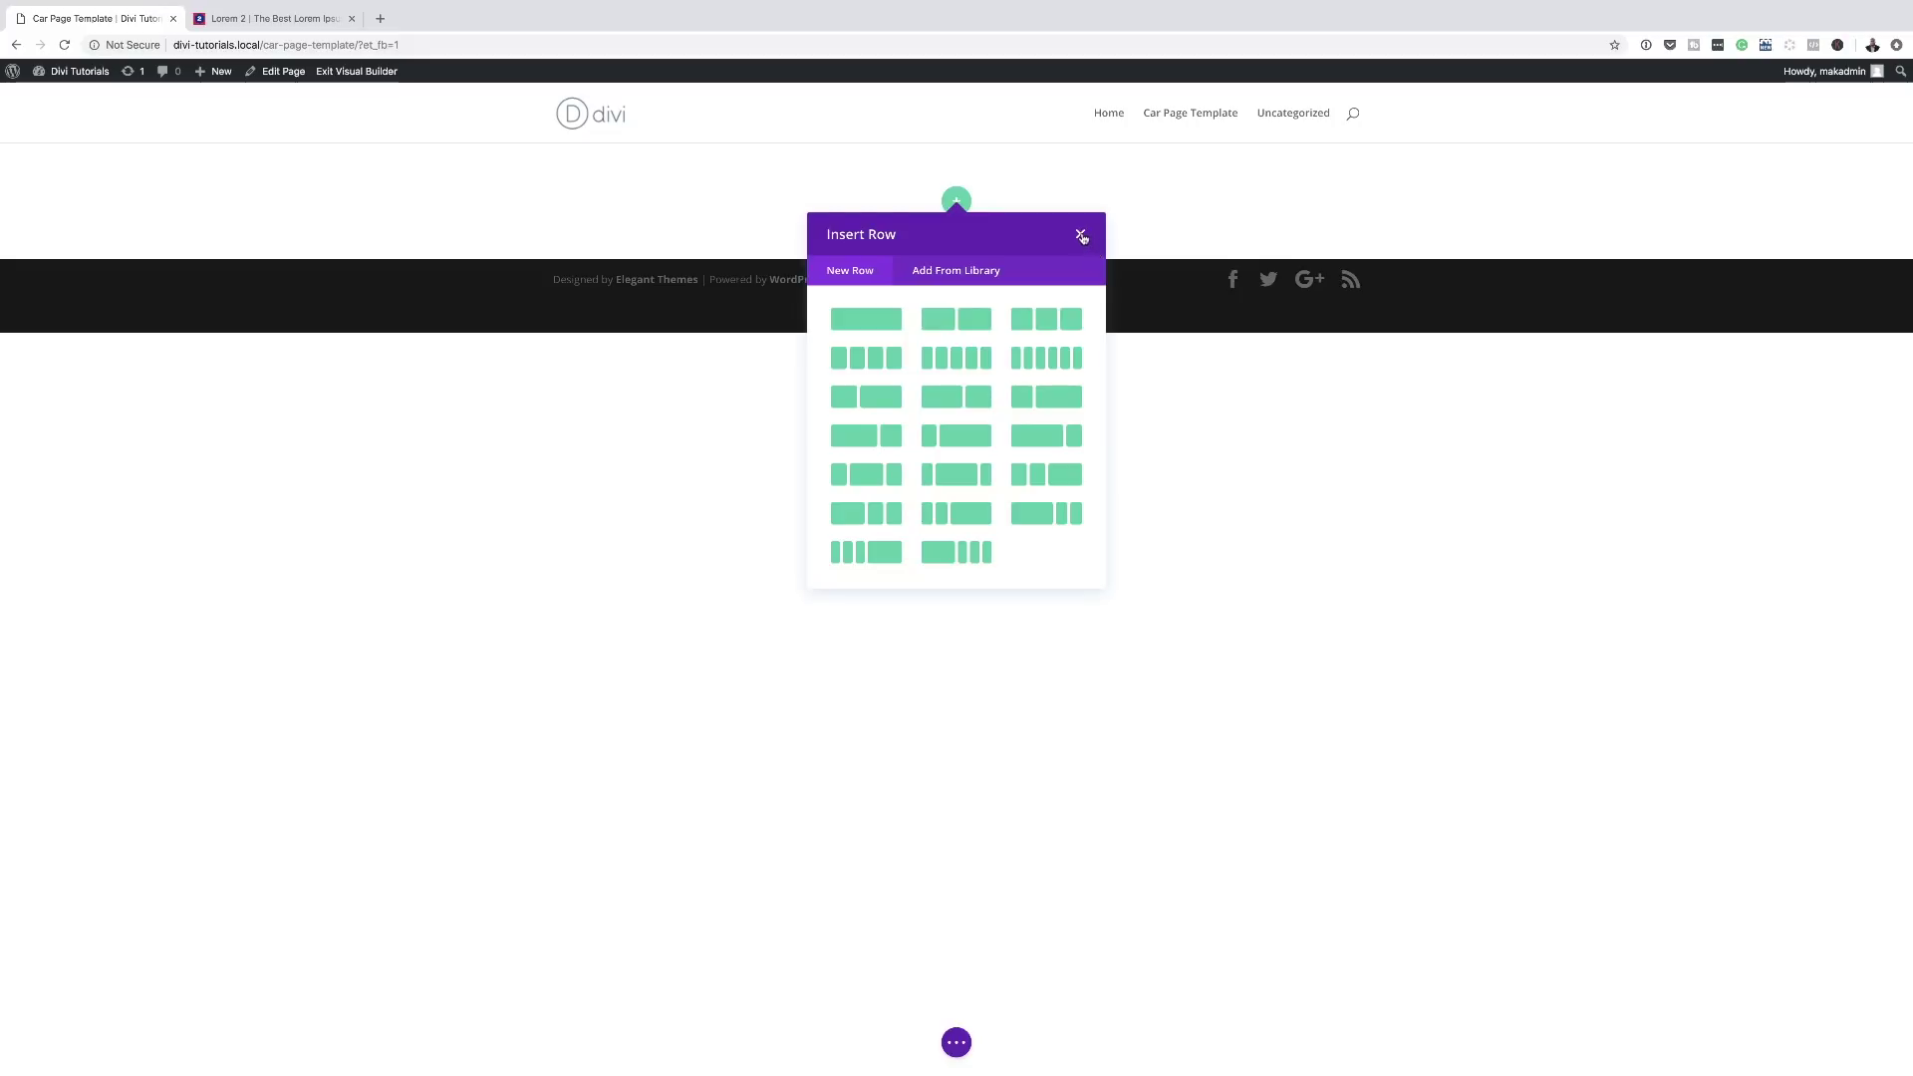
{"action": "left_click", "coordinate": [873, 326]}
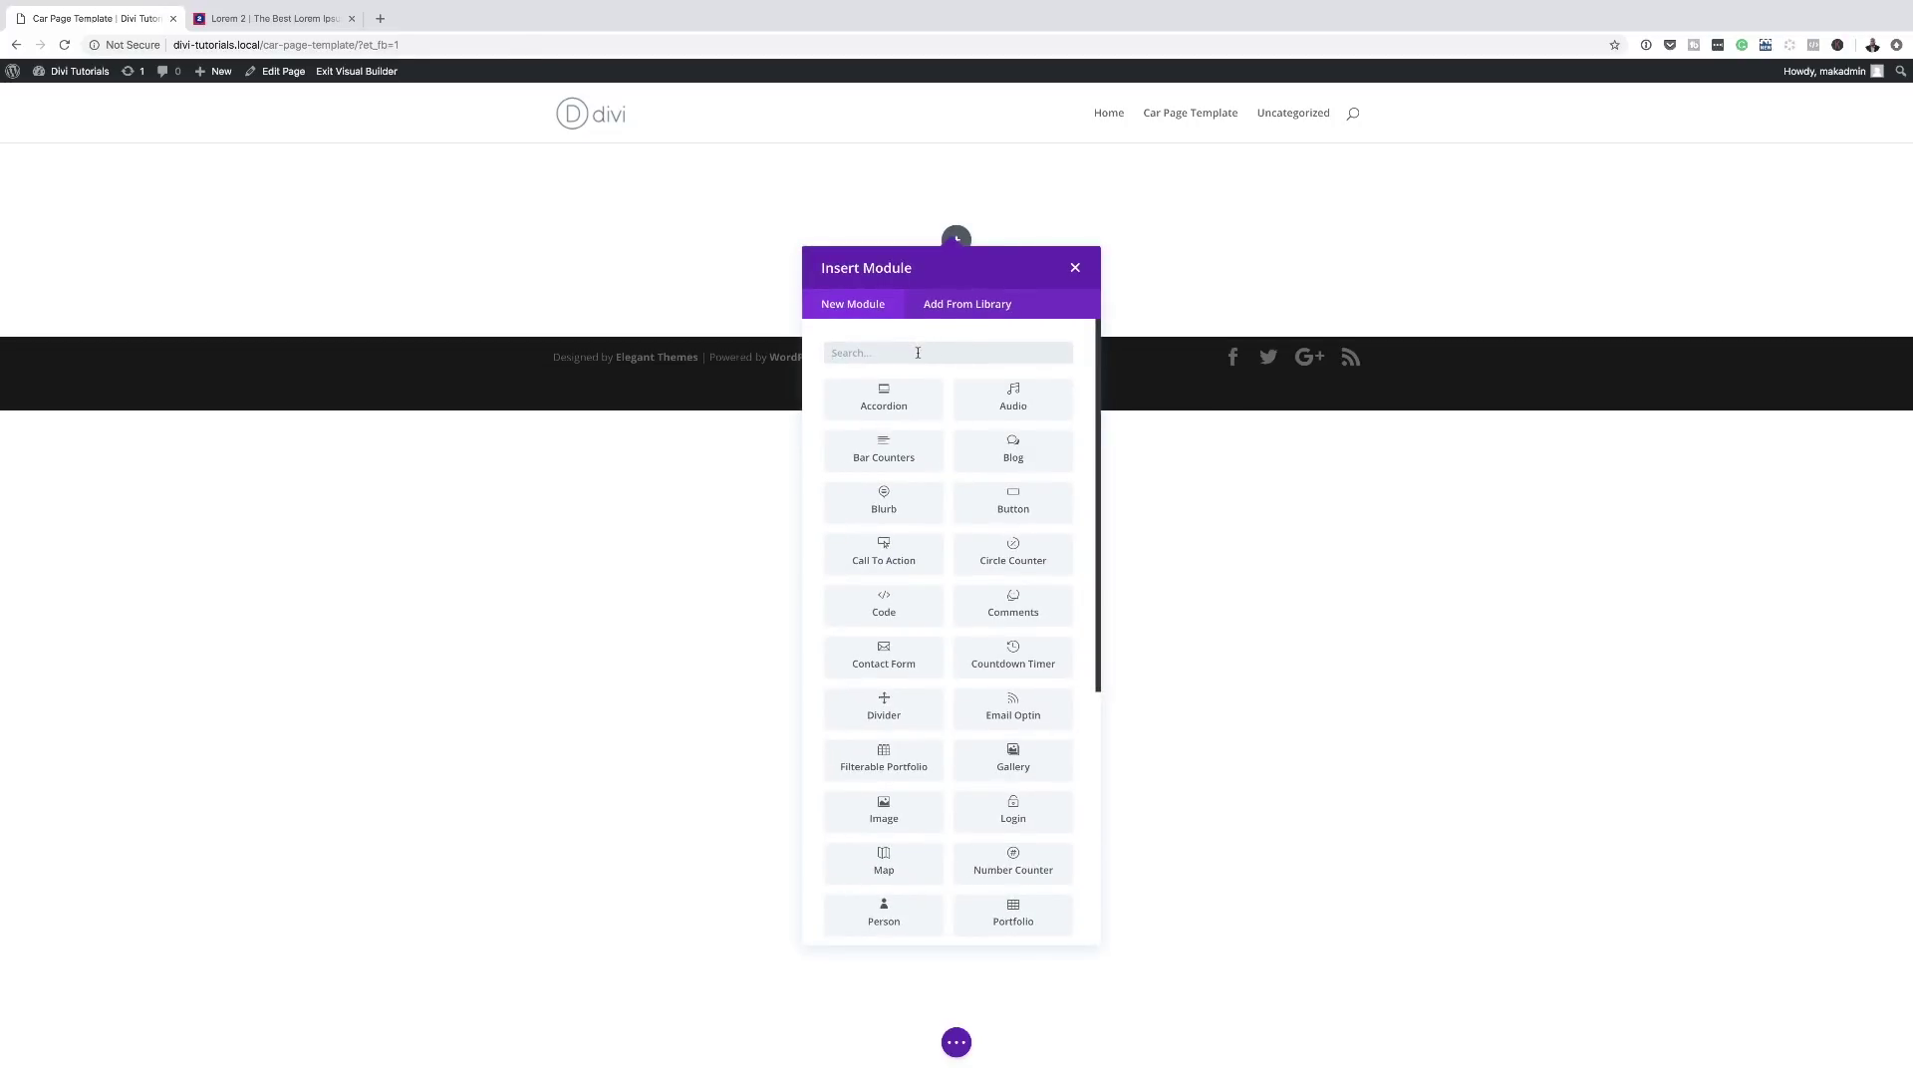
{"action": "type", "text": "text"}
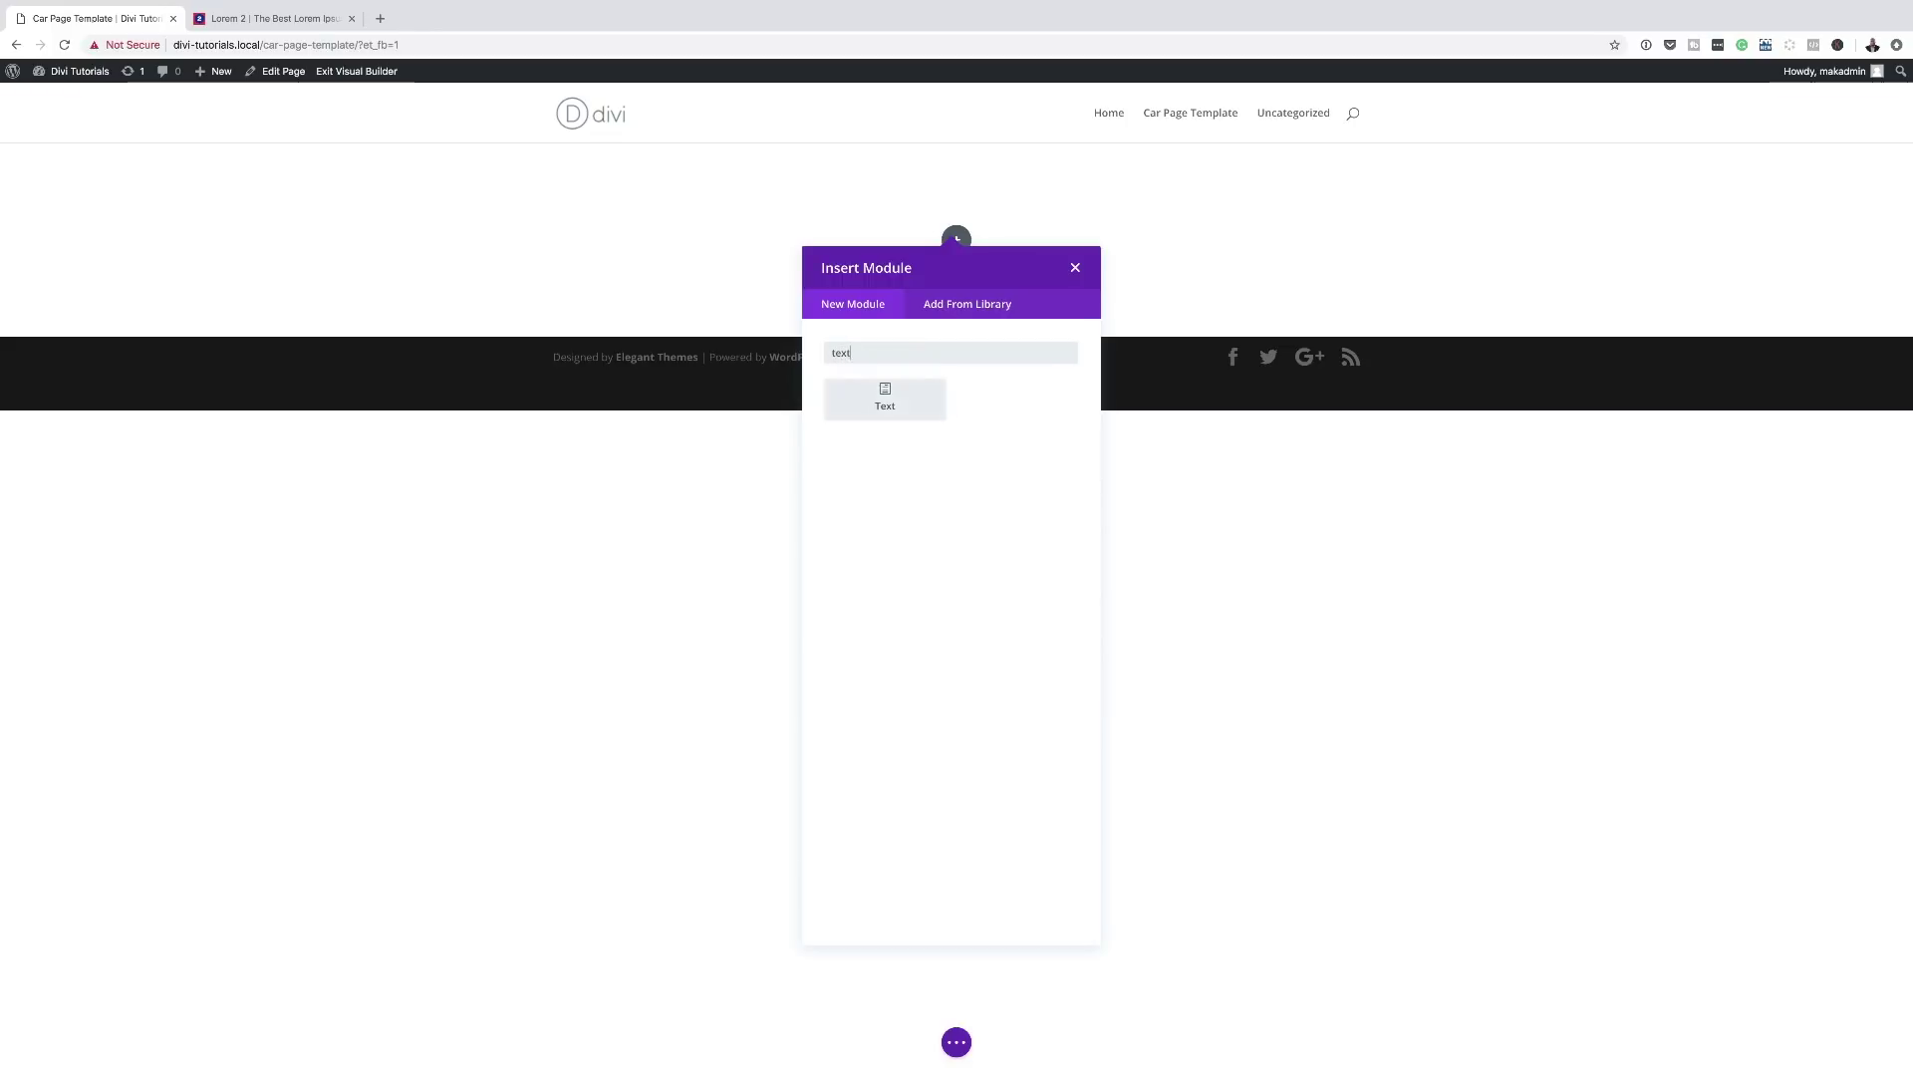
{"action": "left_click", "coordinate": [885, 399]}
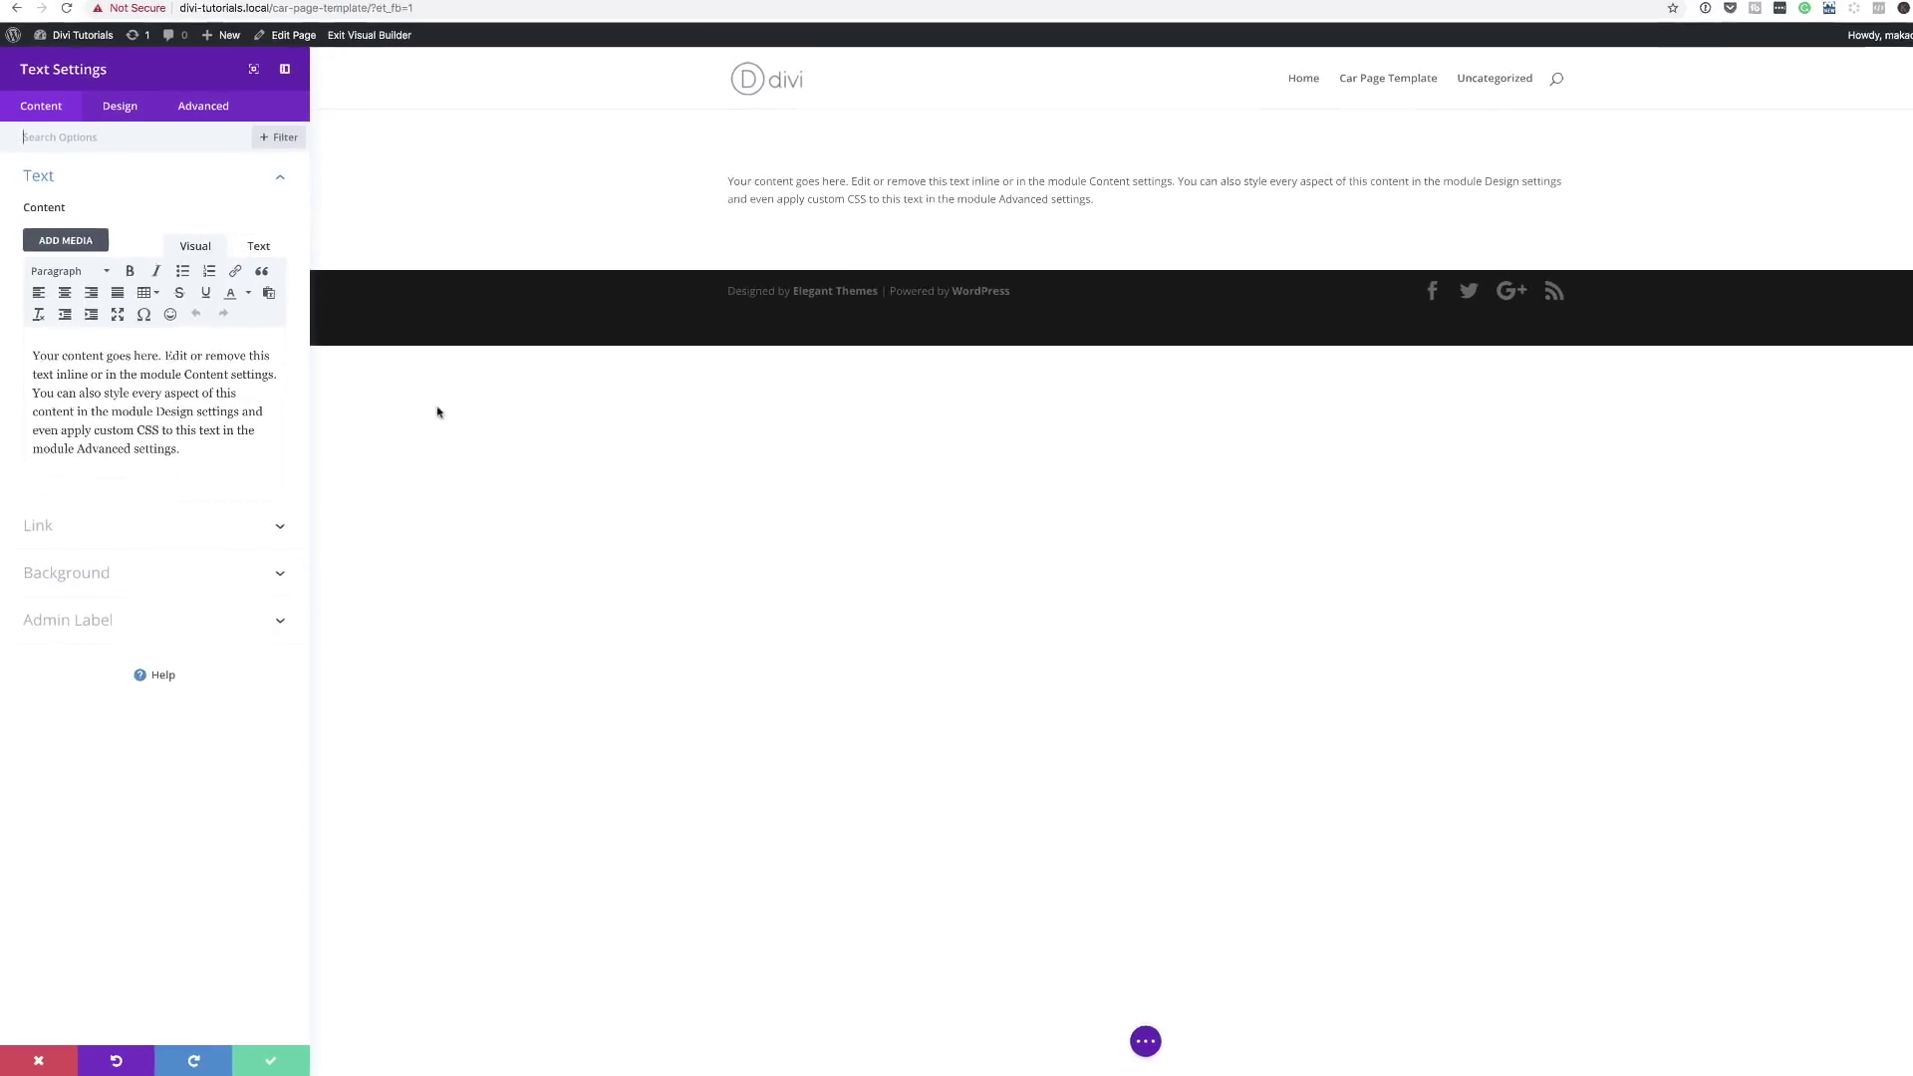
Set the Text module's content to the dynamic Page Title and save it.
{"action": "left_click", "coordinate": [282, 311]}
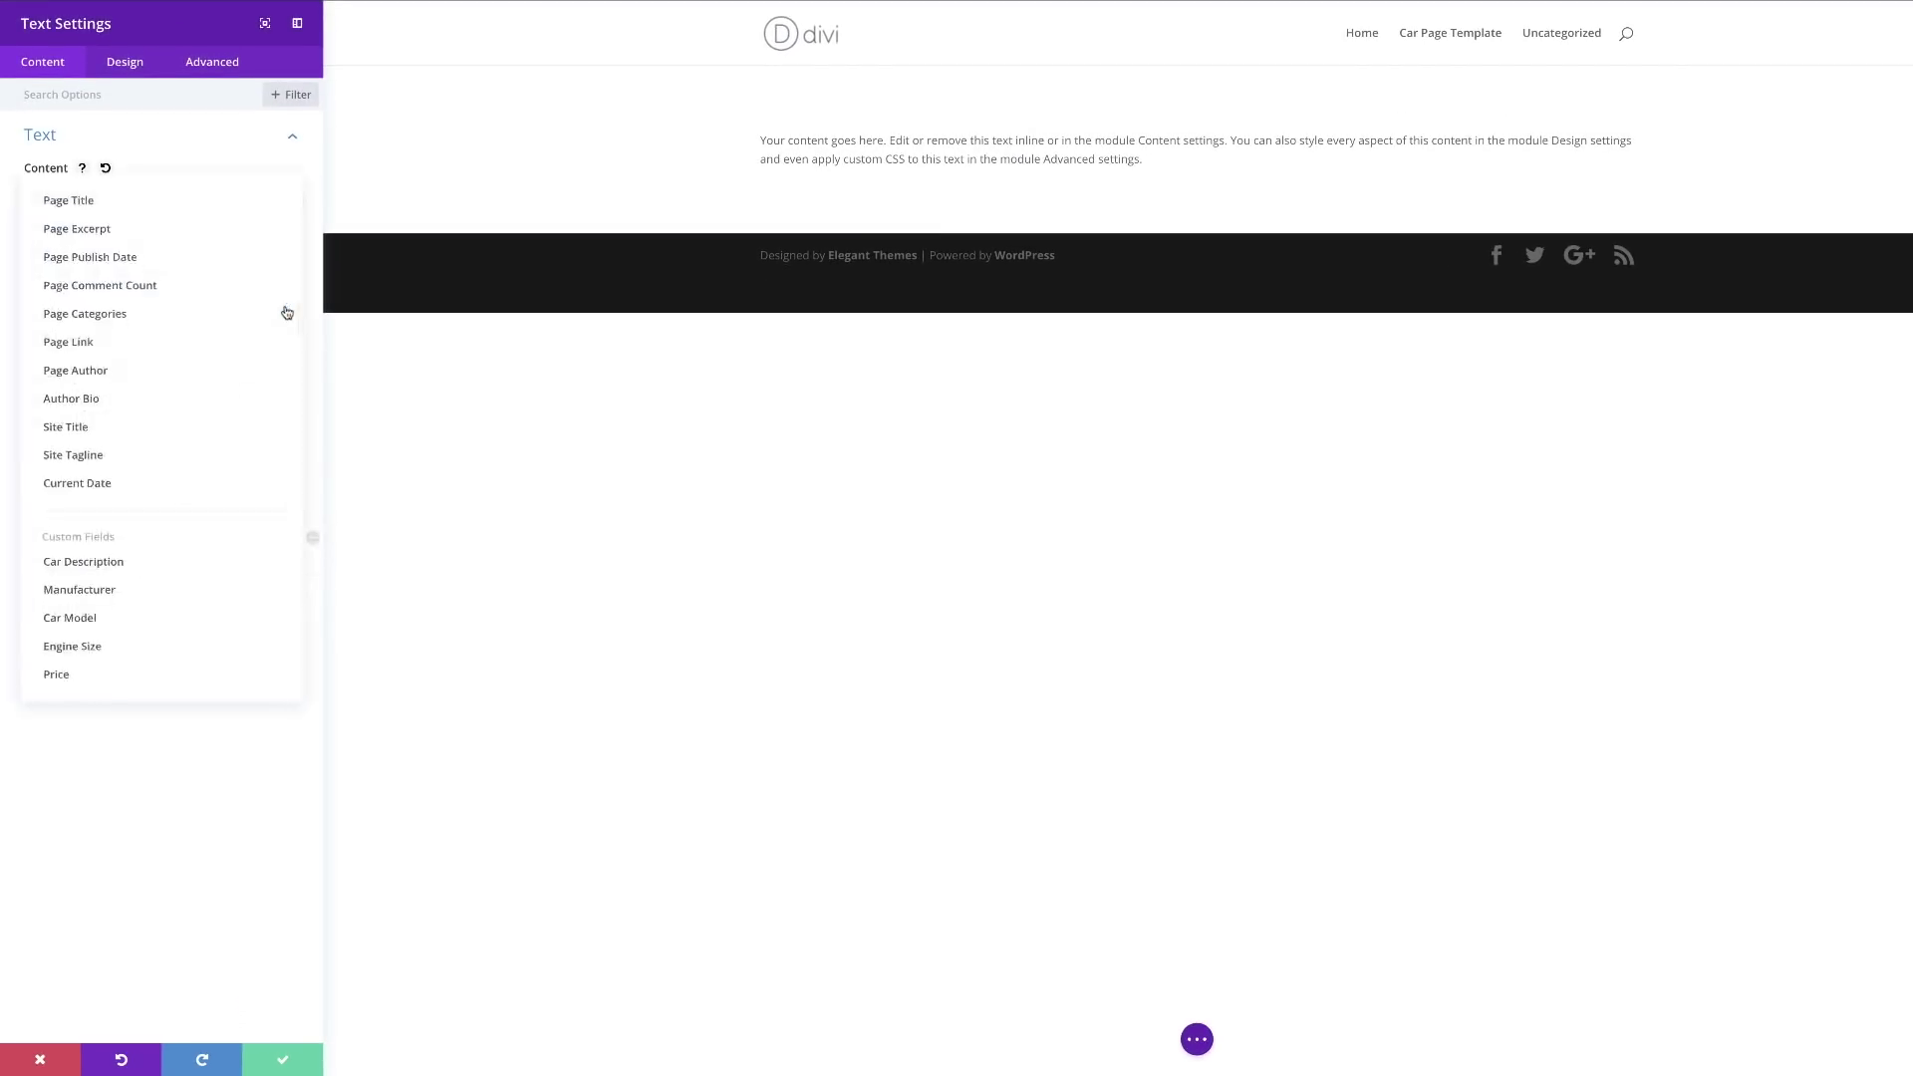
{"action": "left_click", "coordinate": [111, 206]}
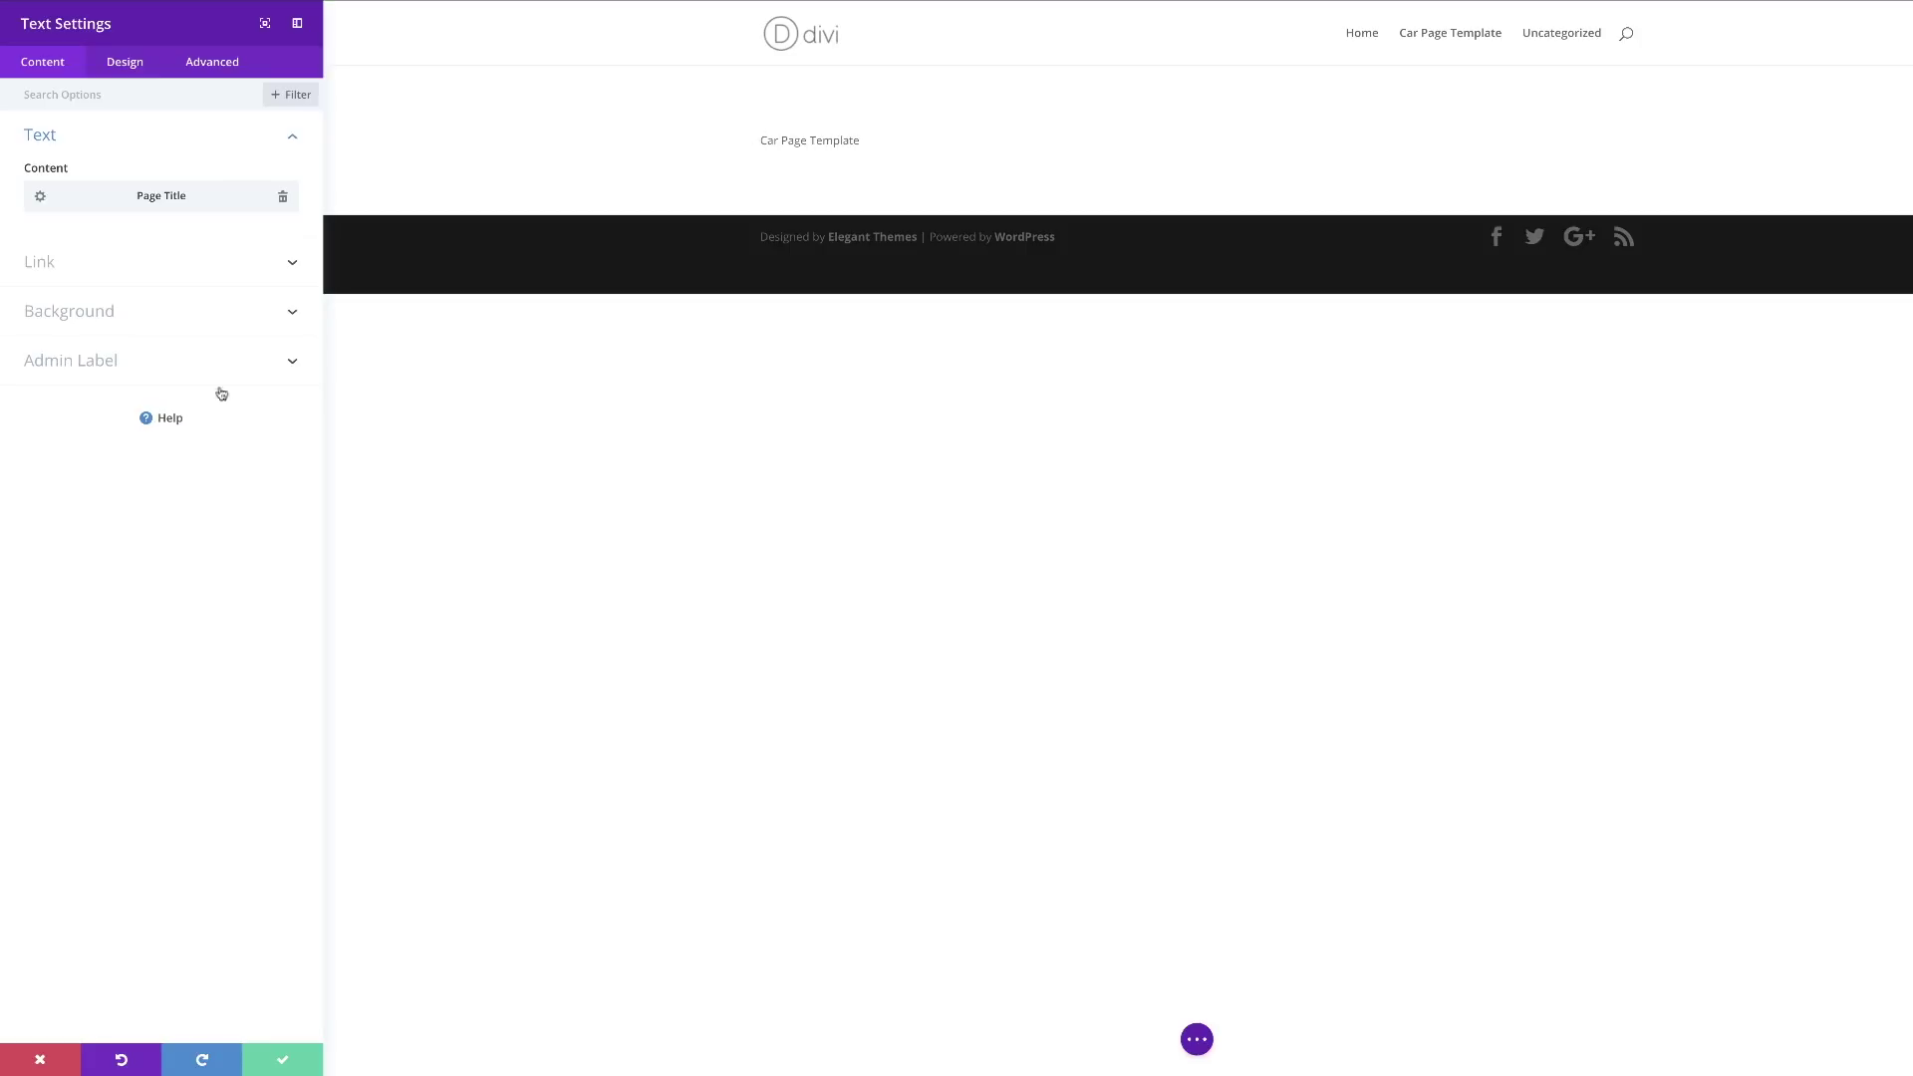
{"action": "left_click", "coordinate": [274, 1064]}
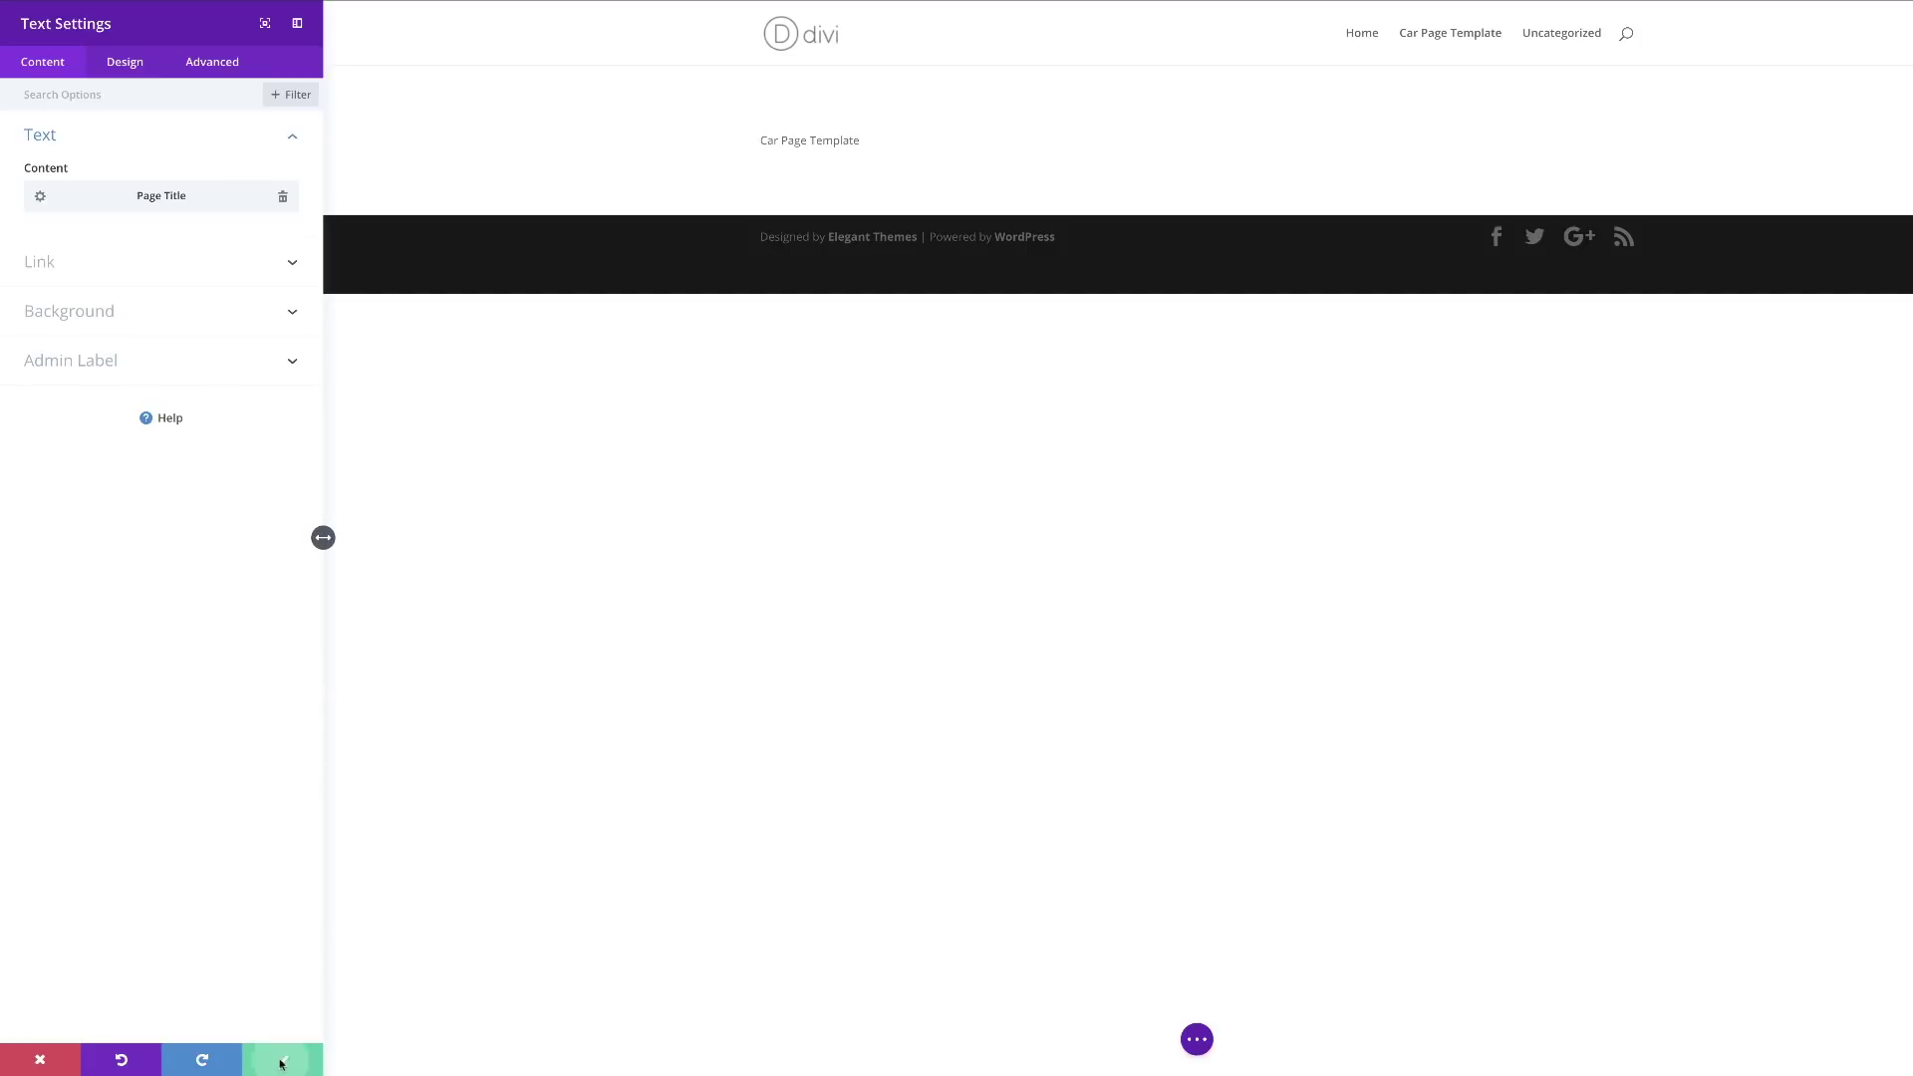
{"action": "mouse_move", "coordinate": [140, 94]}
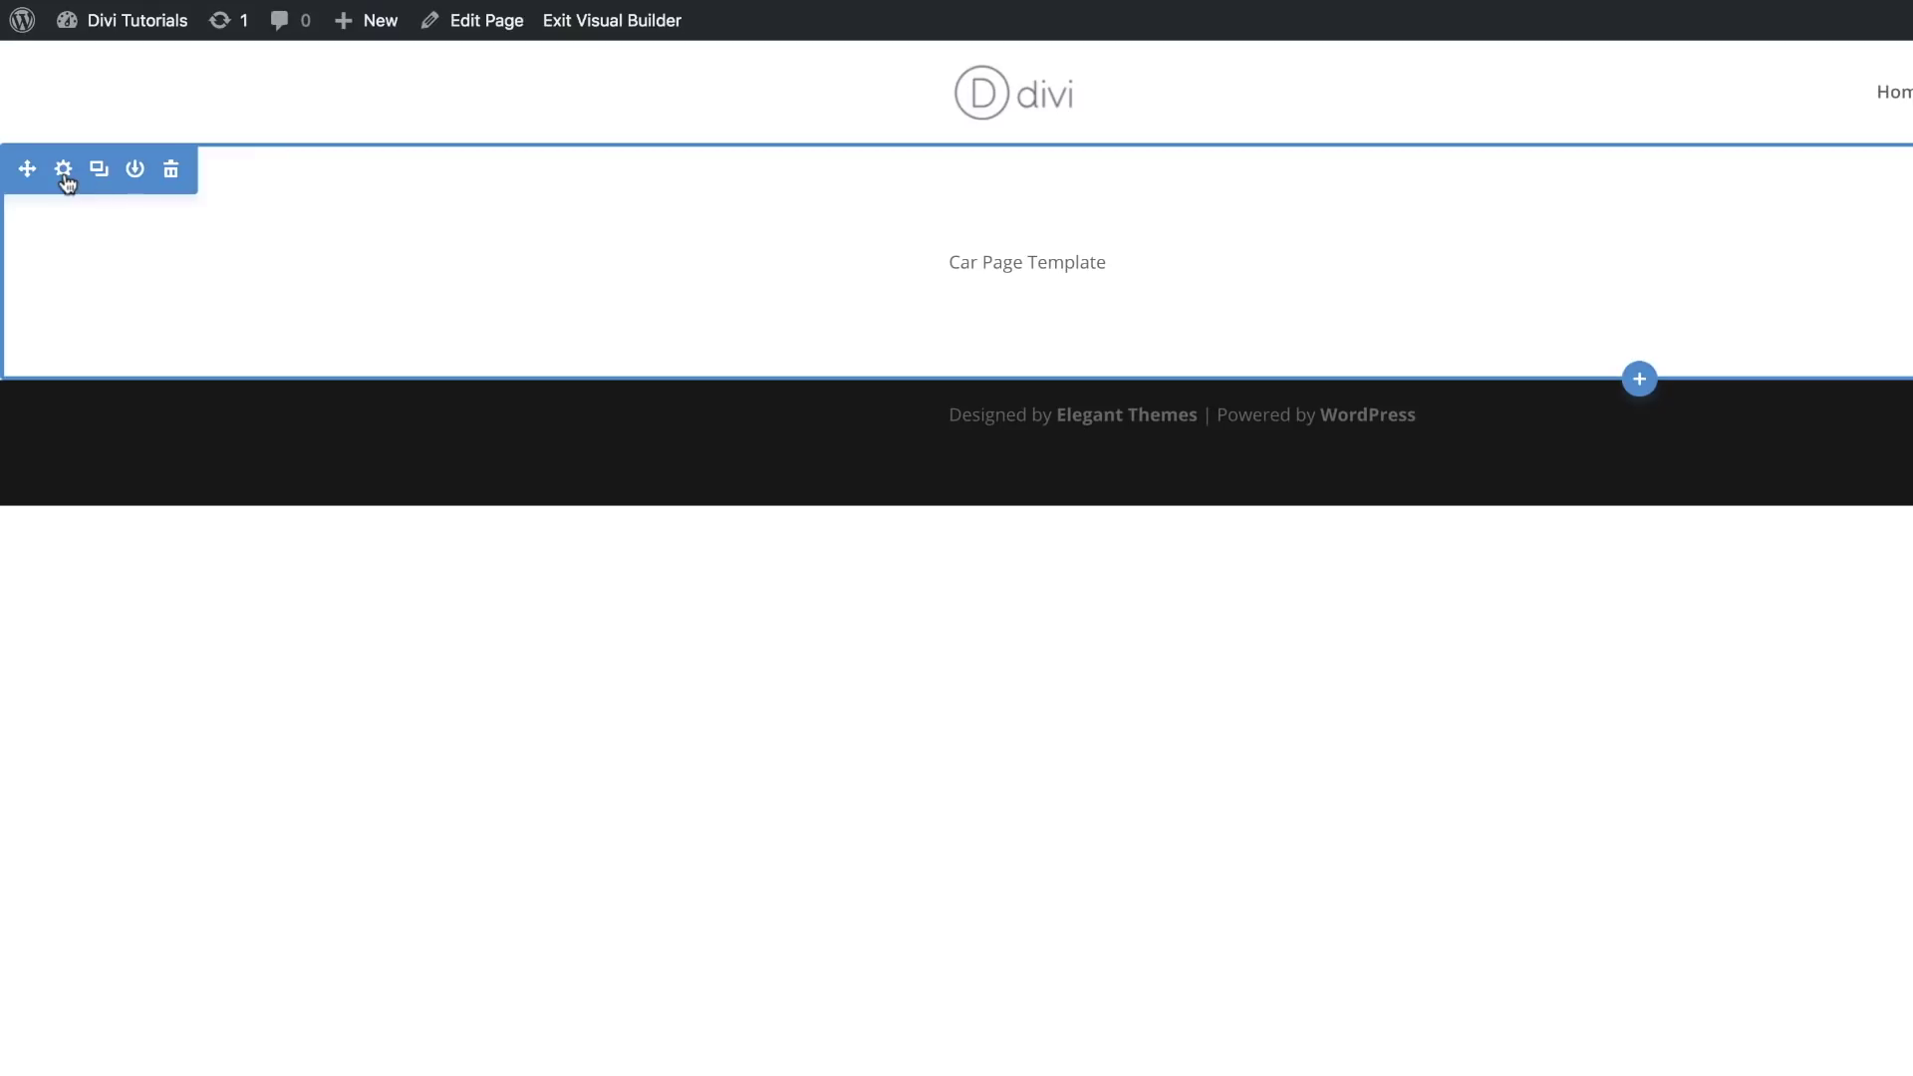
Set the section's background image to the dynamic Featured Image and save the settings.
{"action": "left_click", "coordinate": [56, 142]}
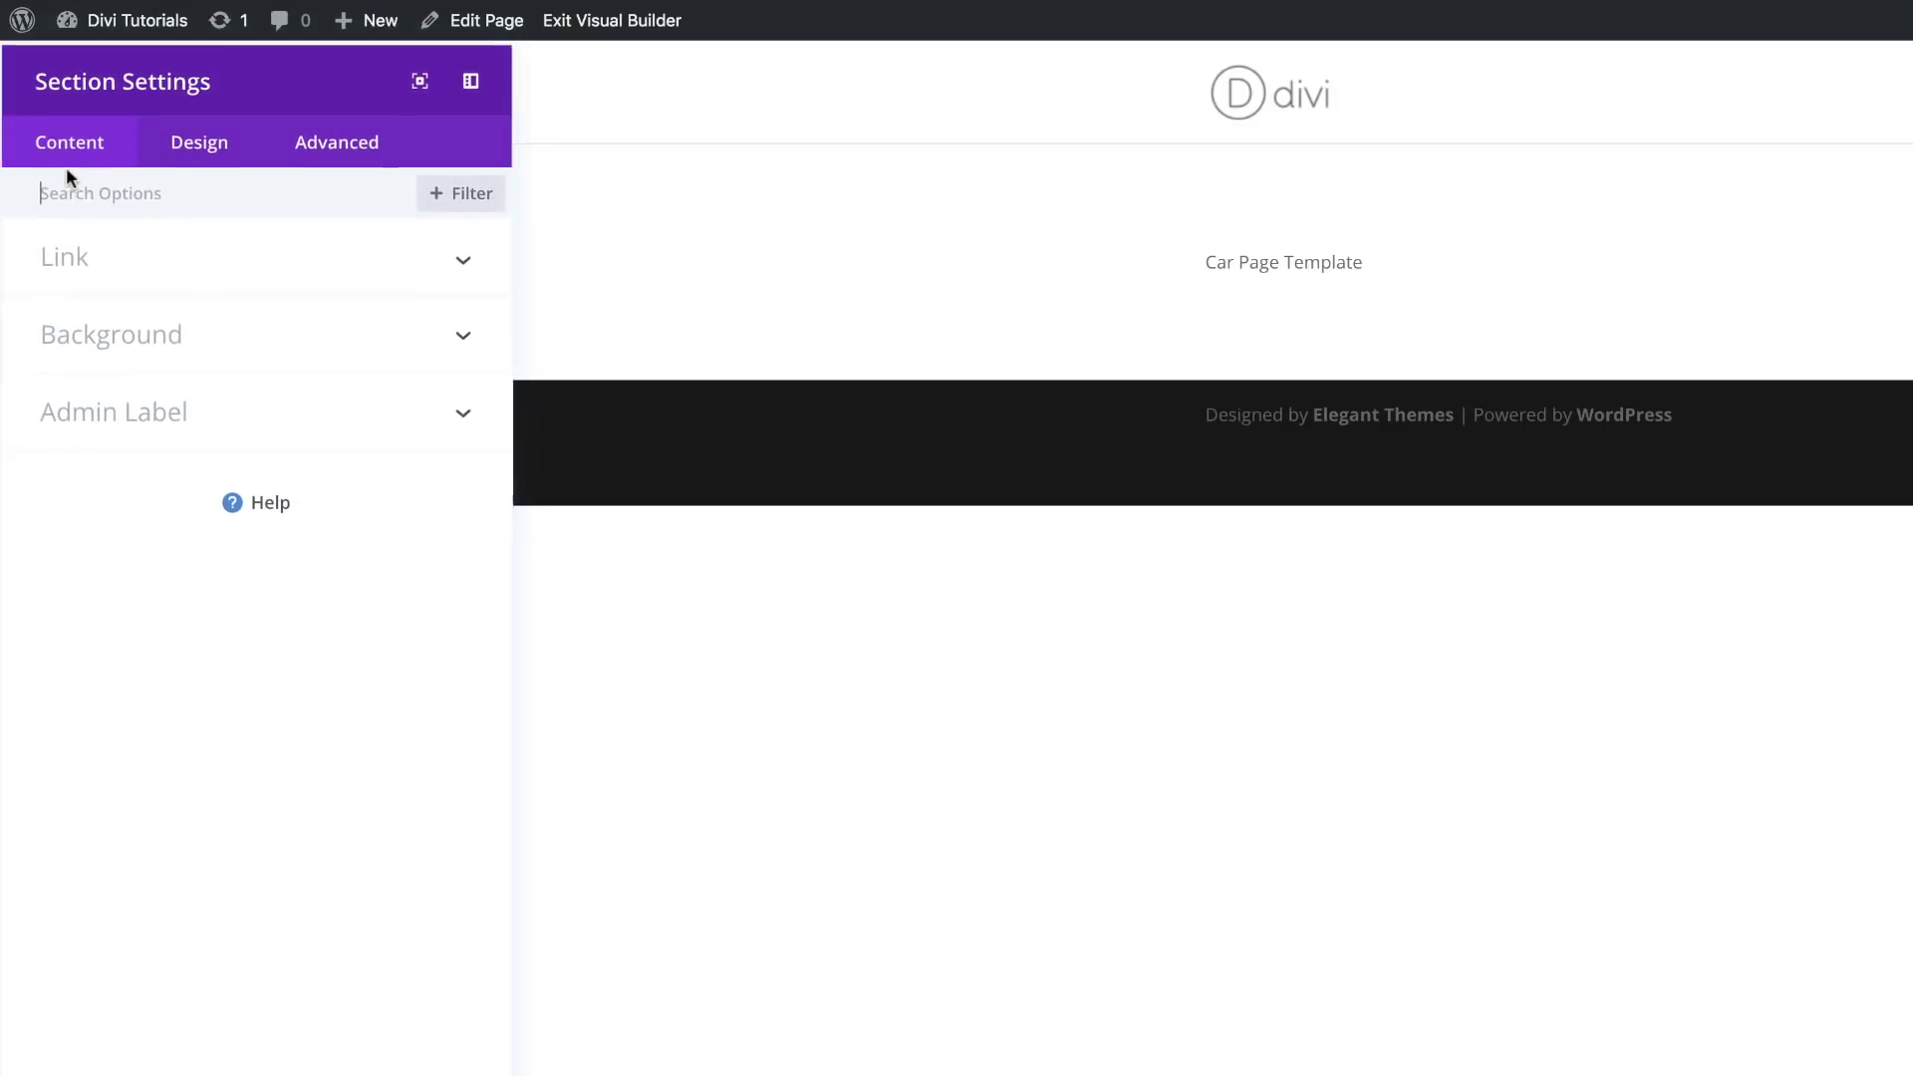
{"action": "left_click", "coordinate": [175, 338]}
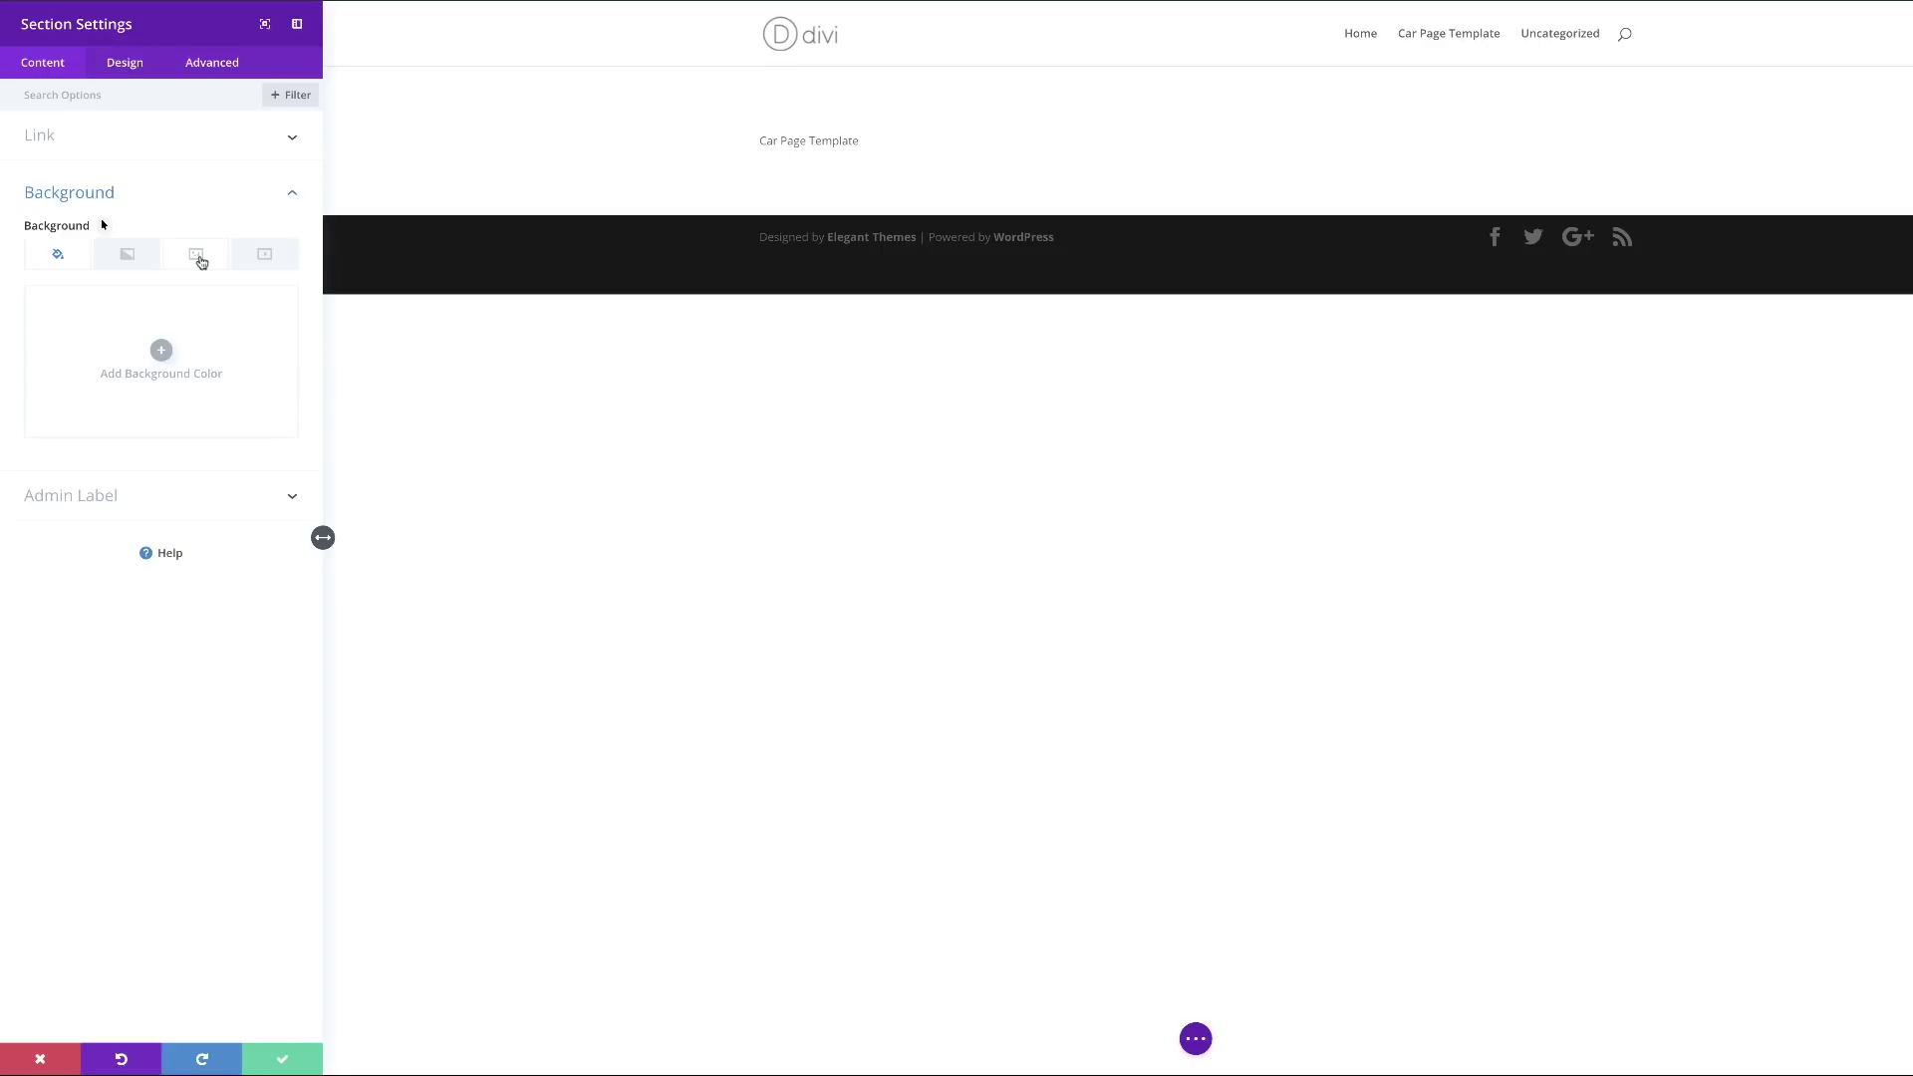
{"action": "left_click", "coordinate": [198, 257]}
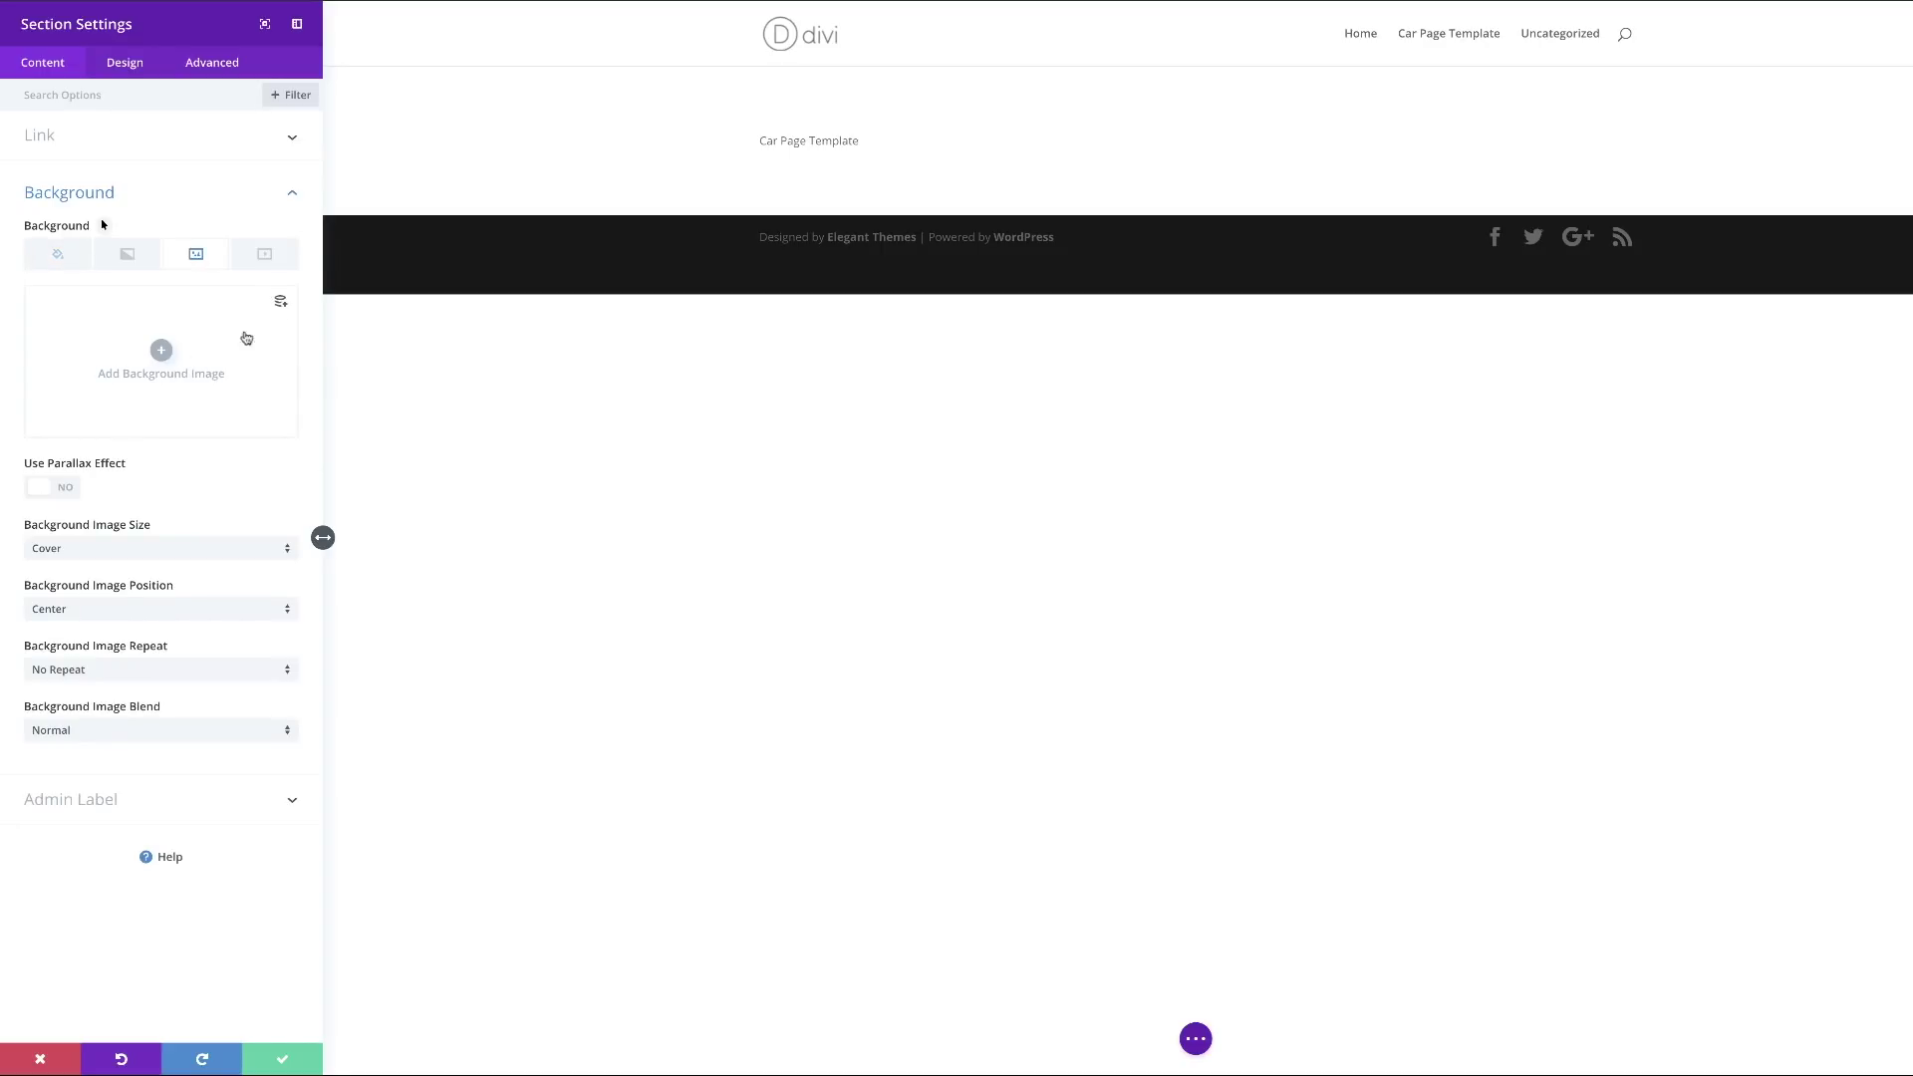
{"action": "left_click", "coordinate": [281, 309]}
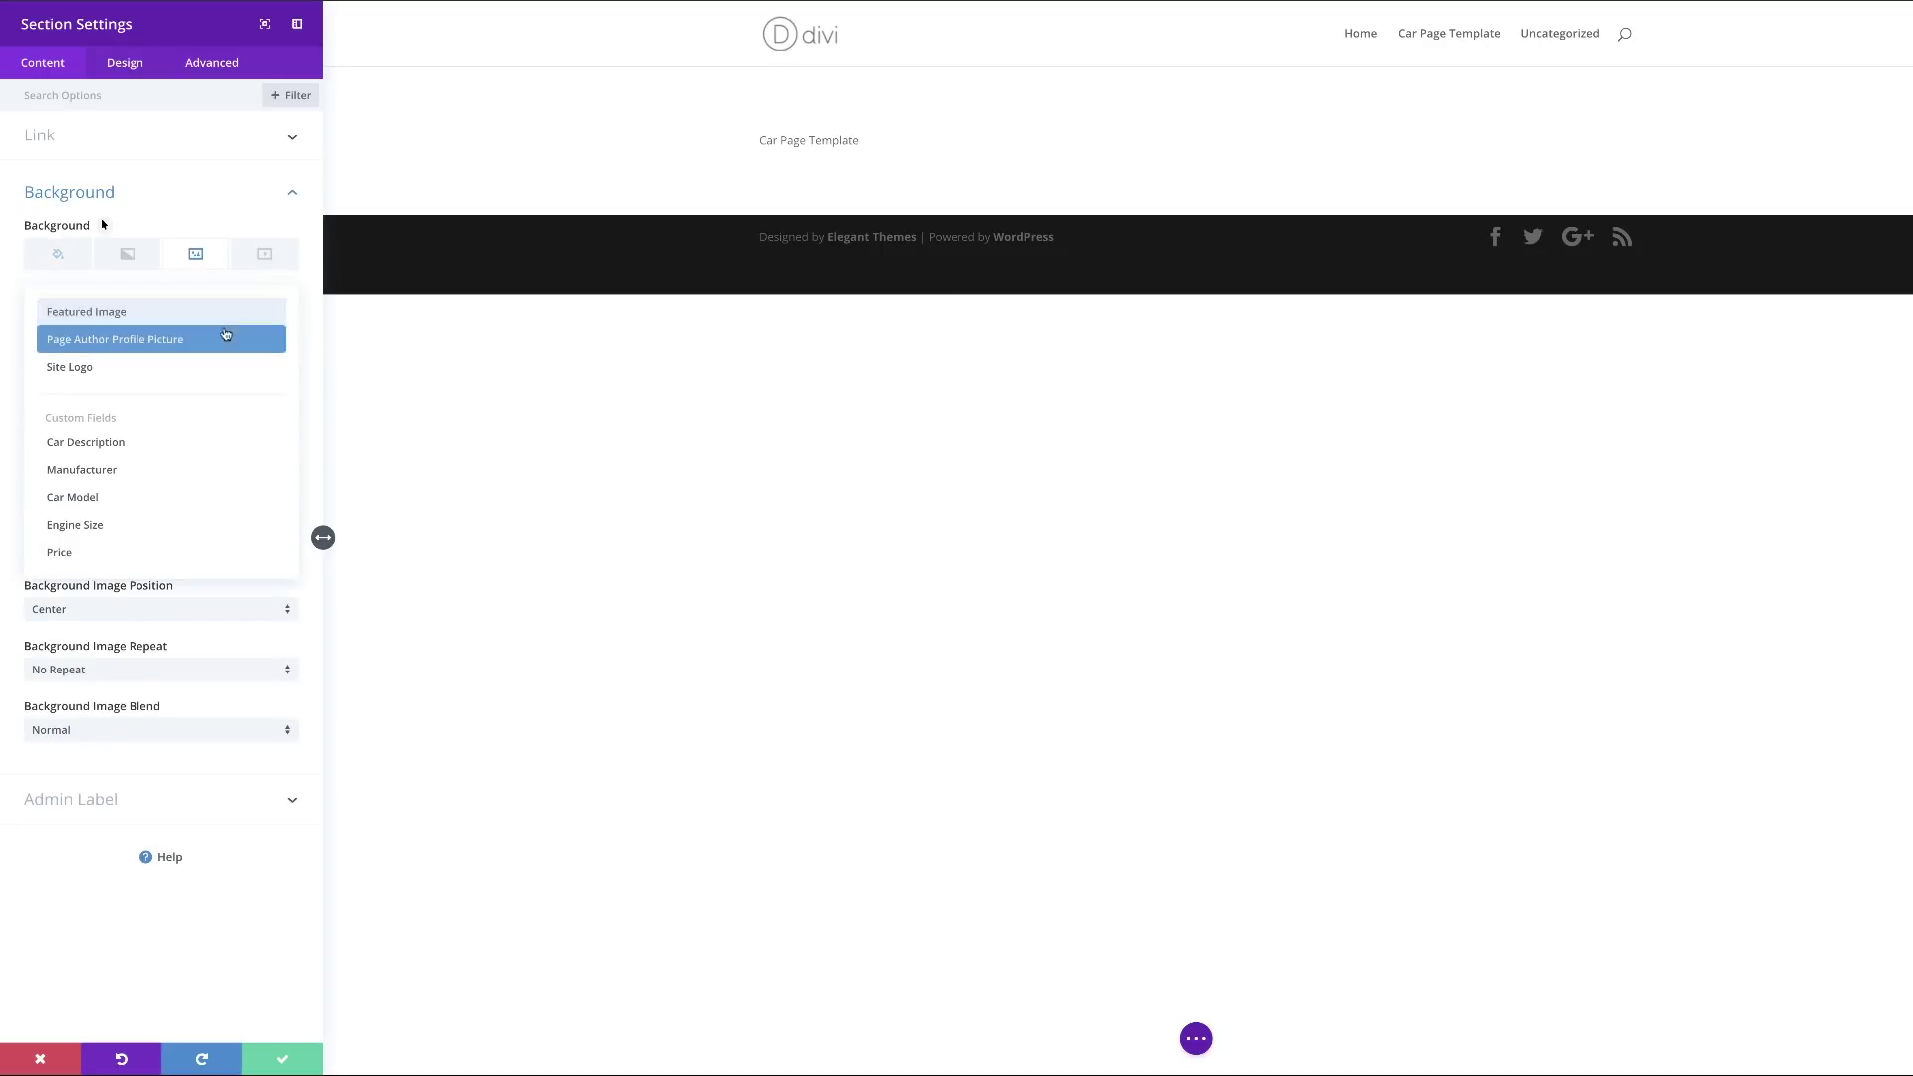
{"action": "left_click", "coordinate": [132, 314]}
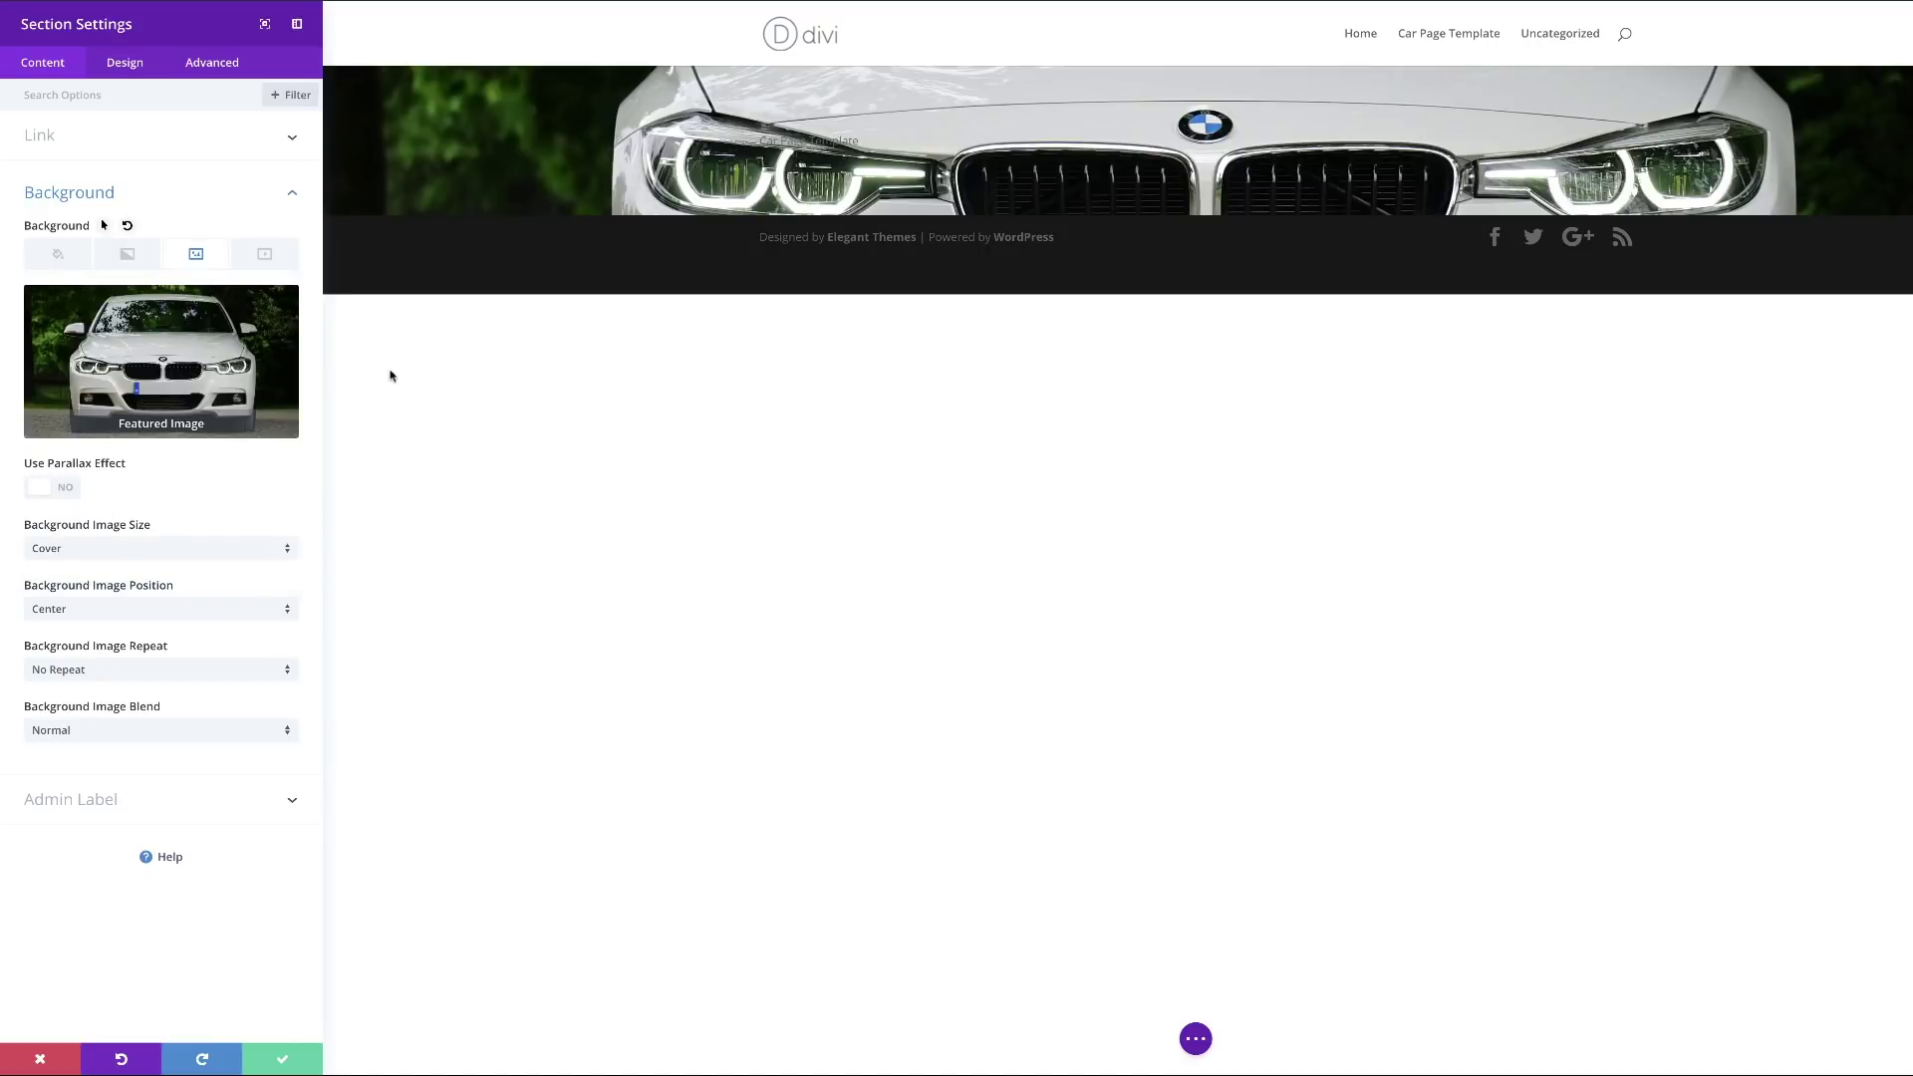
{"action": "left_click", "coordinate": [278, 1062]}
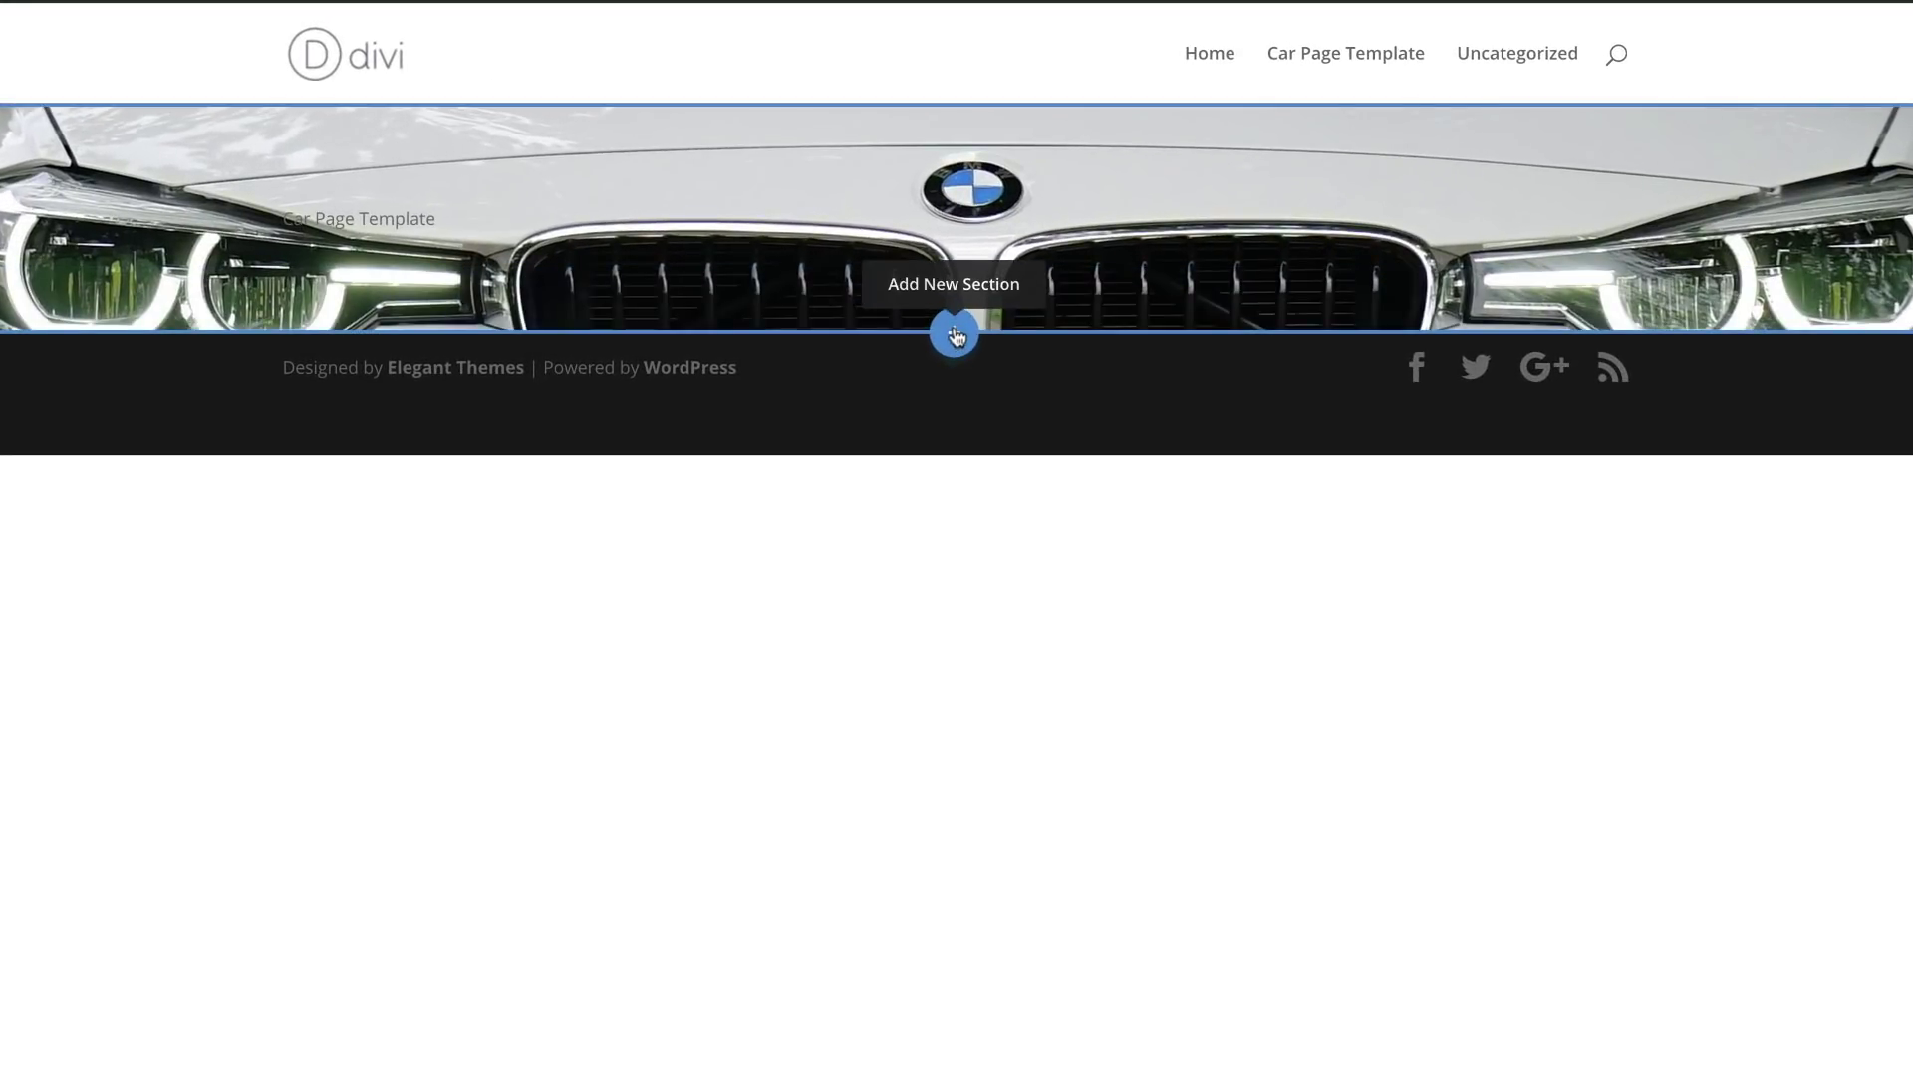
Add a regular section below the hero with a one-third plus two-thirds row.
{"action": "left_click", "coordinate": [954, 335]}
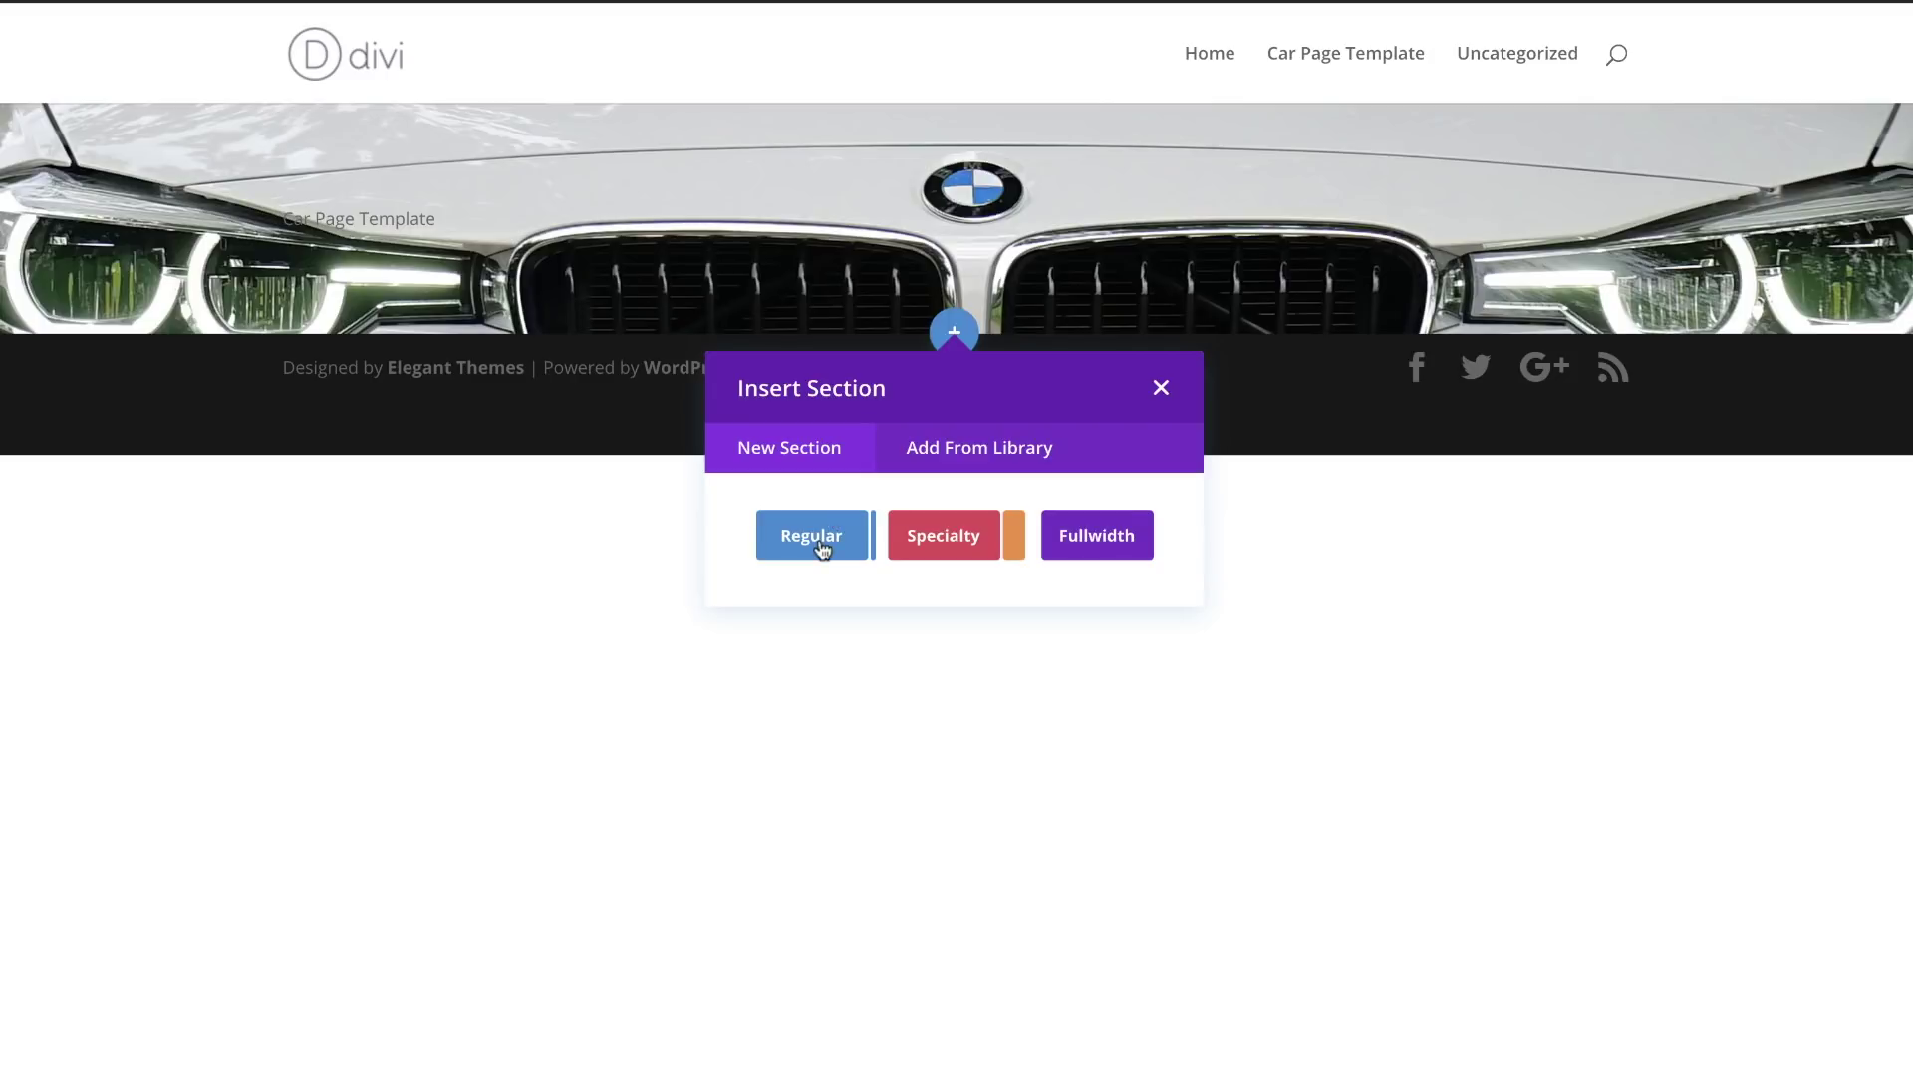
{"action": "left_click", "coordinate": [823, 549]}
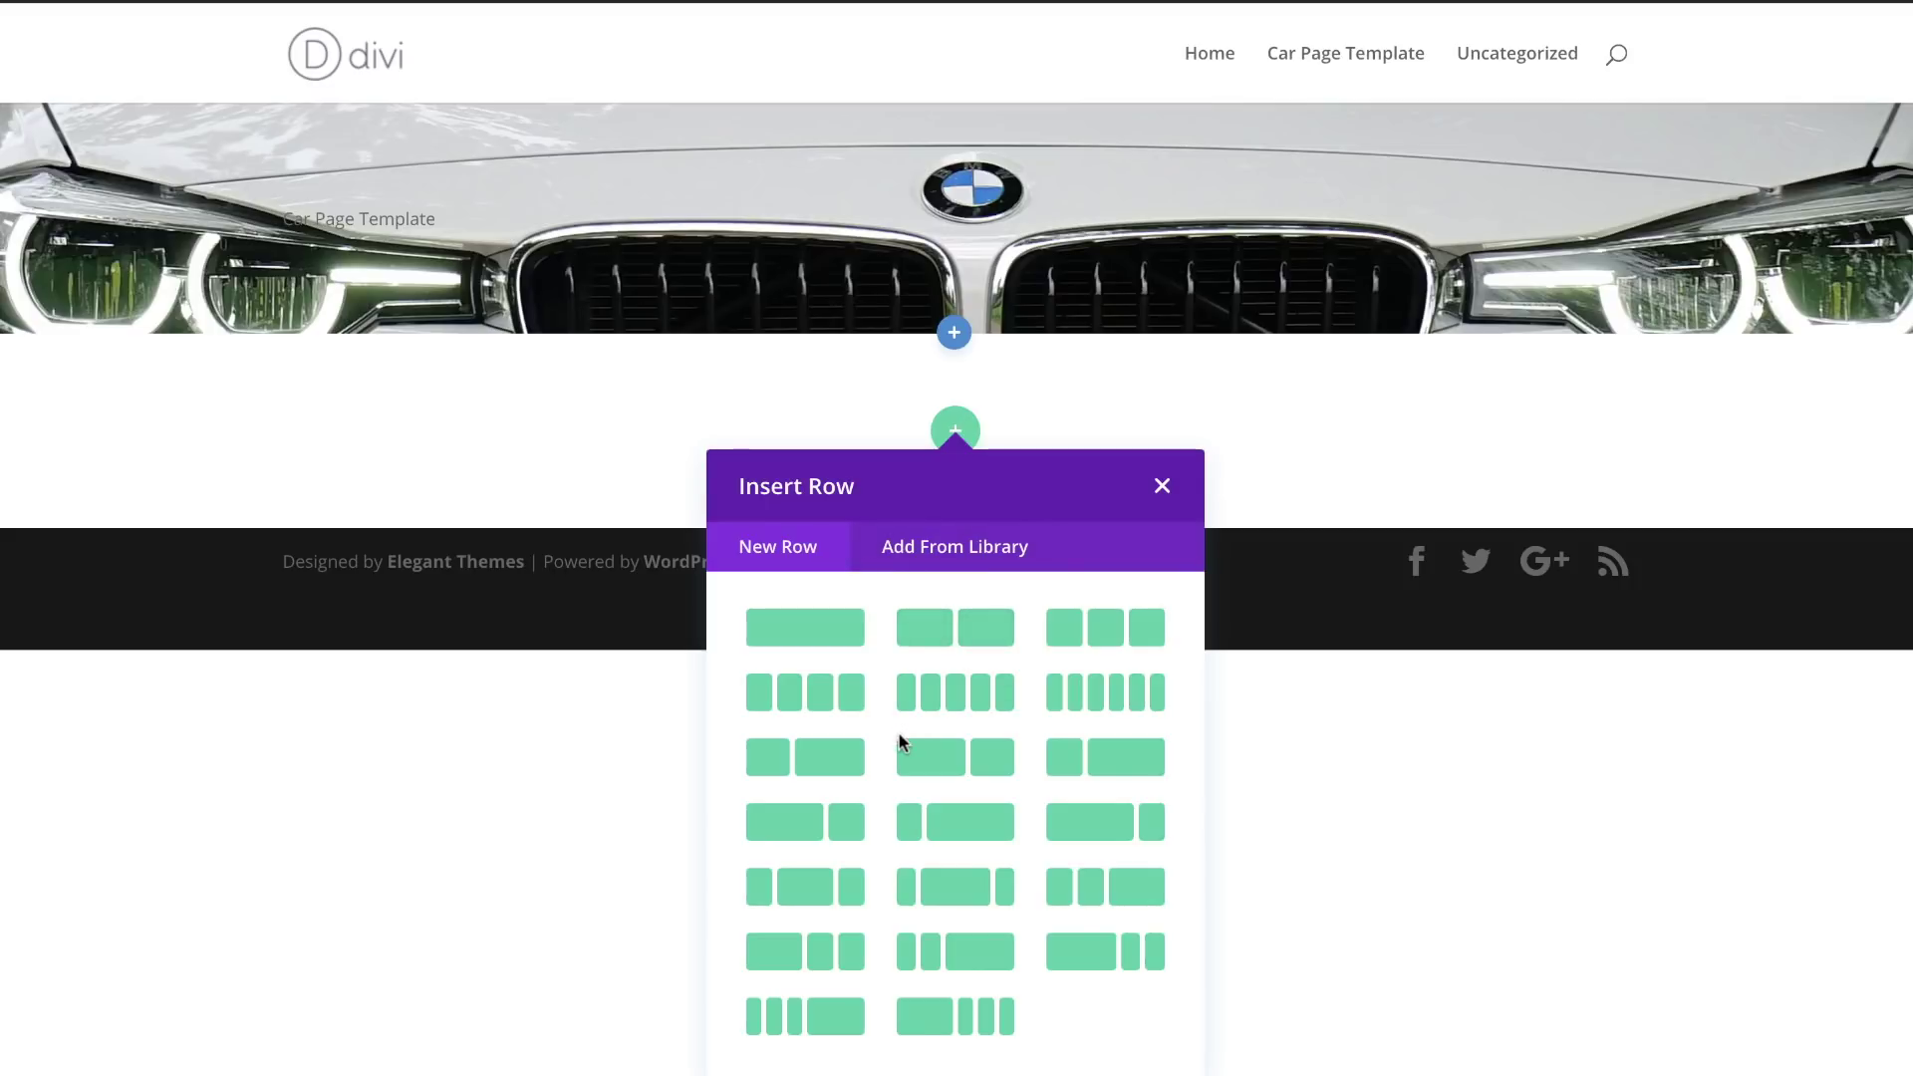
{"action": "left_click", "coordinate": [836, 763]}
{"action": "scroll", "coordinate": [837, 687], "scroll_direction": "down", "scroll_amount": 3}
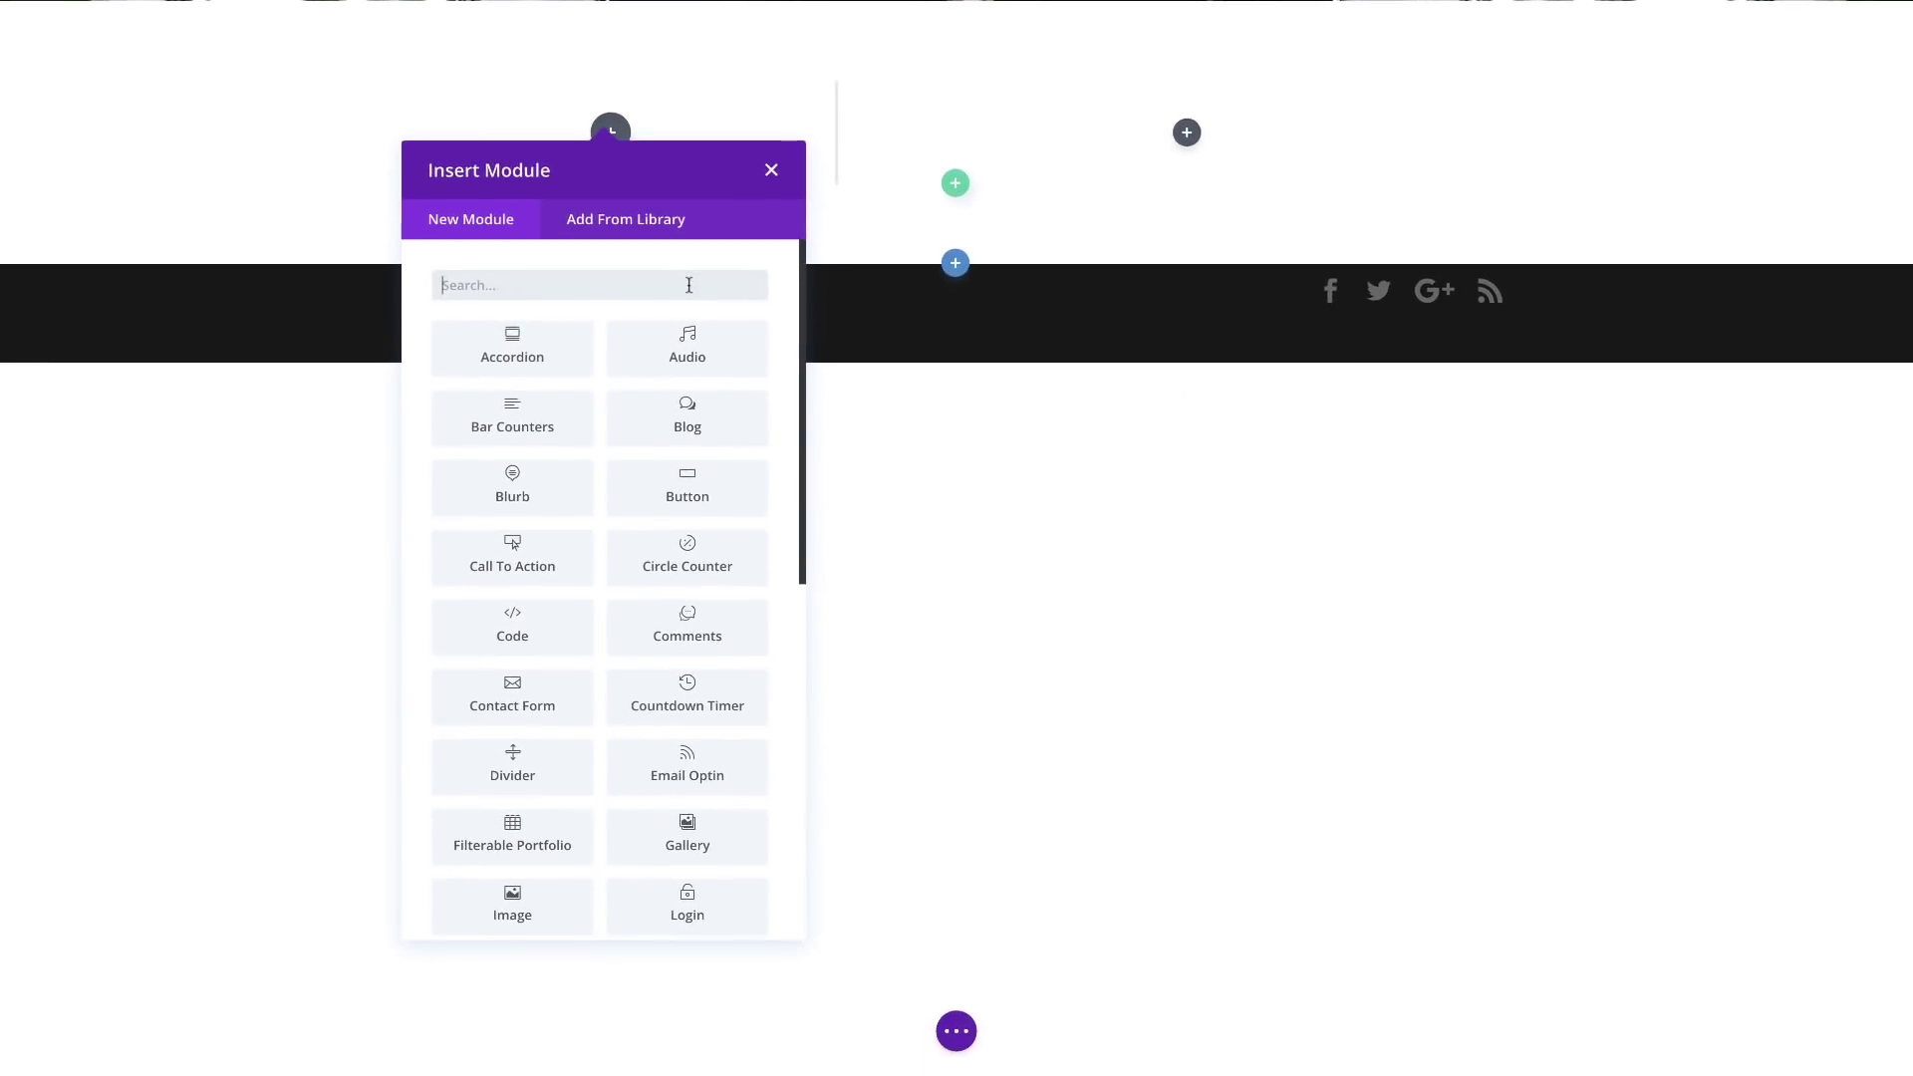
Insert an Image module in the left column using the dynamic Featured Image, and save.
{"action": "left_click", "coordinate": [688, 285]}
{"action": "type", "text": "image"}
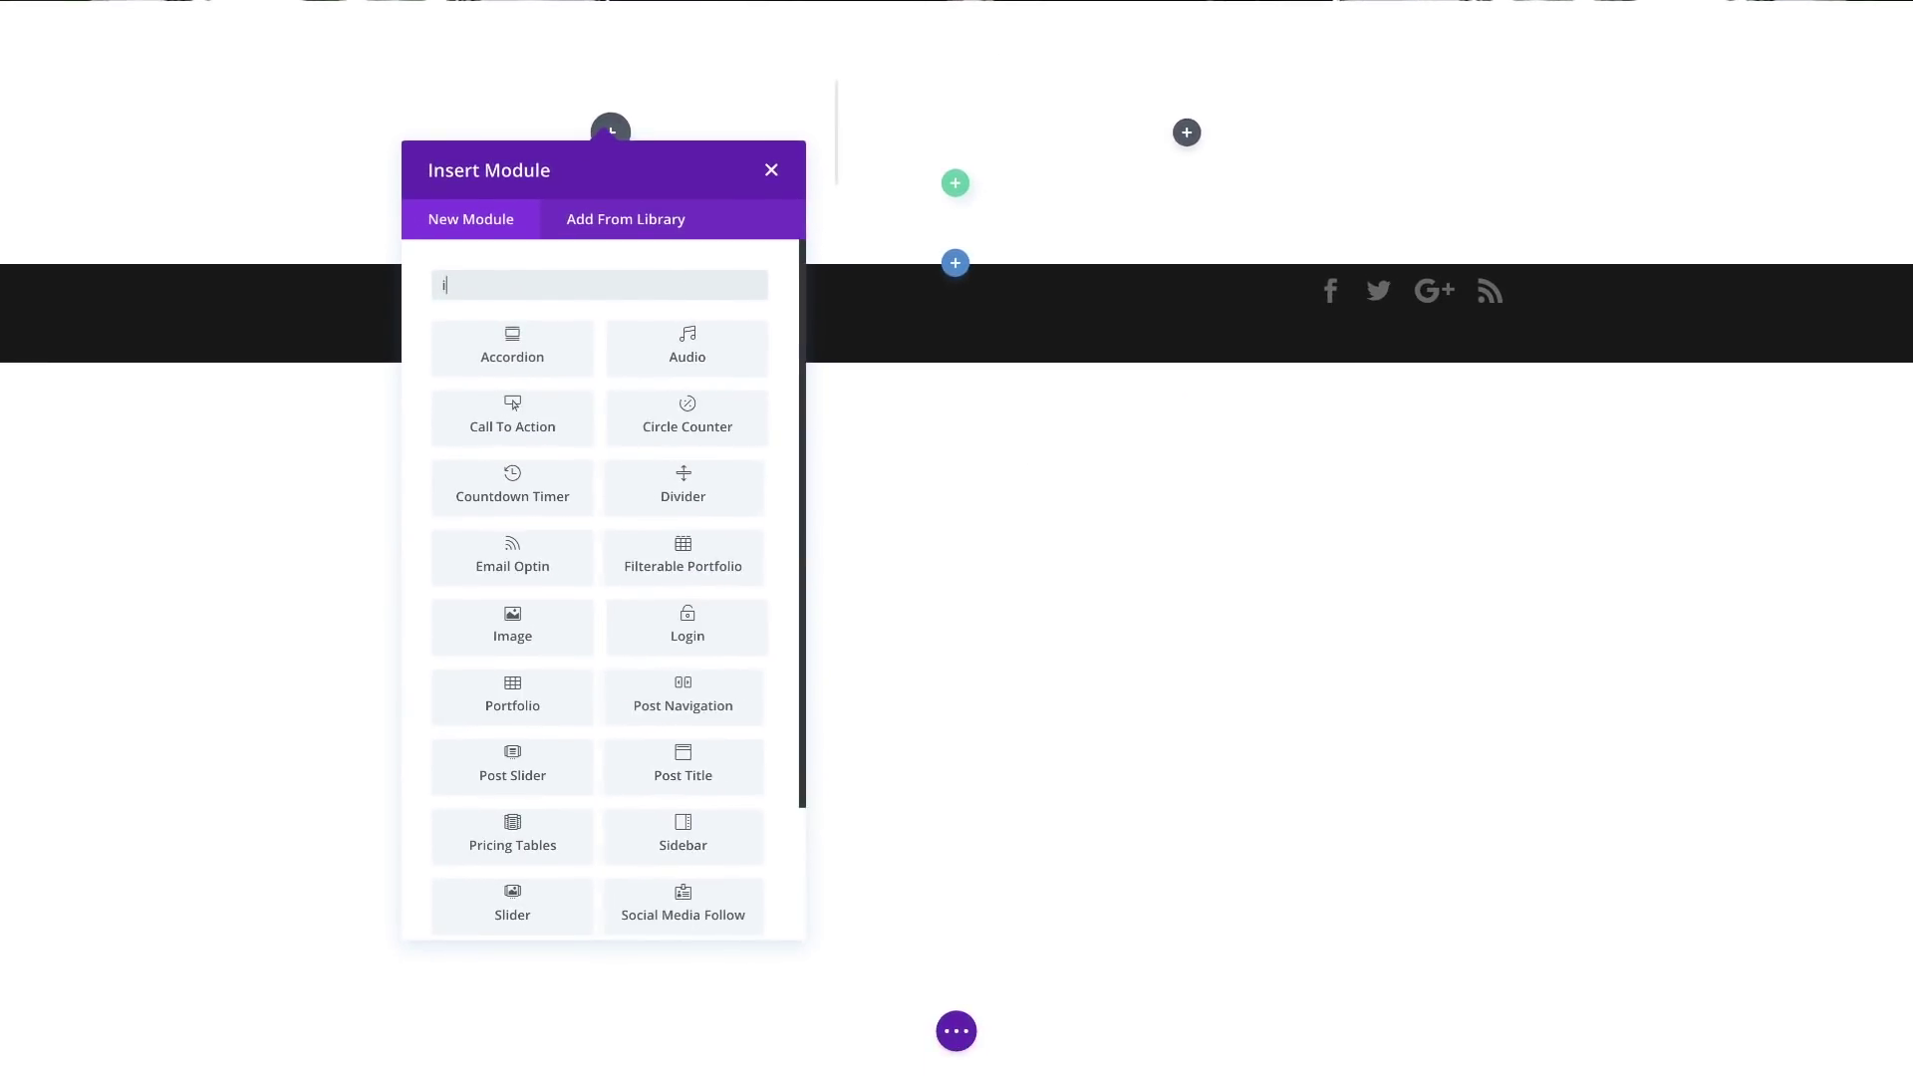
{"action": "left_click", "coordinate": [526, 353]}
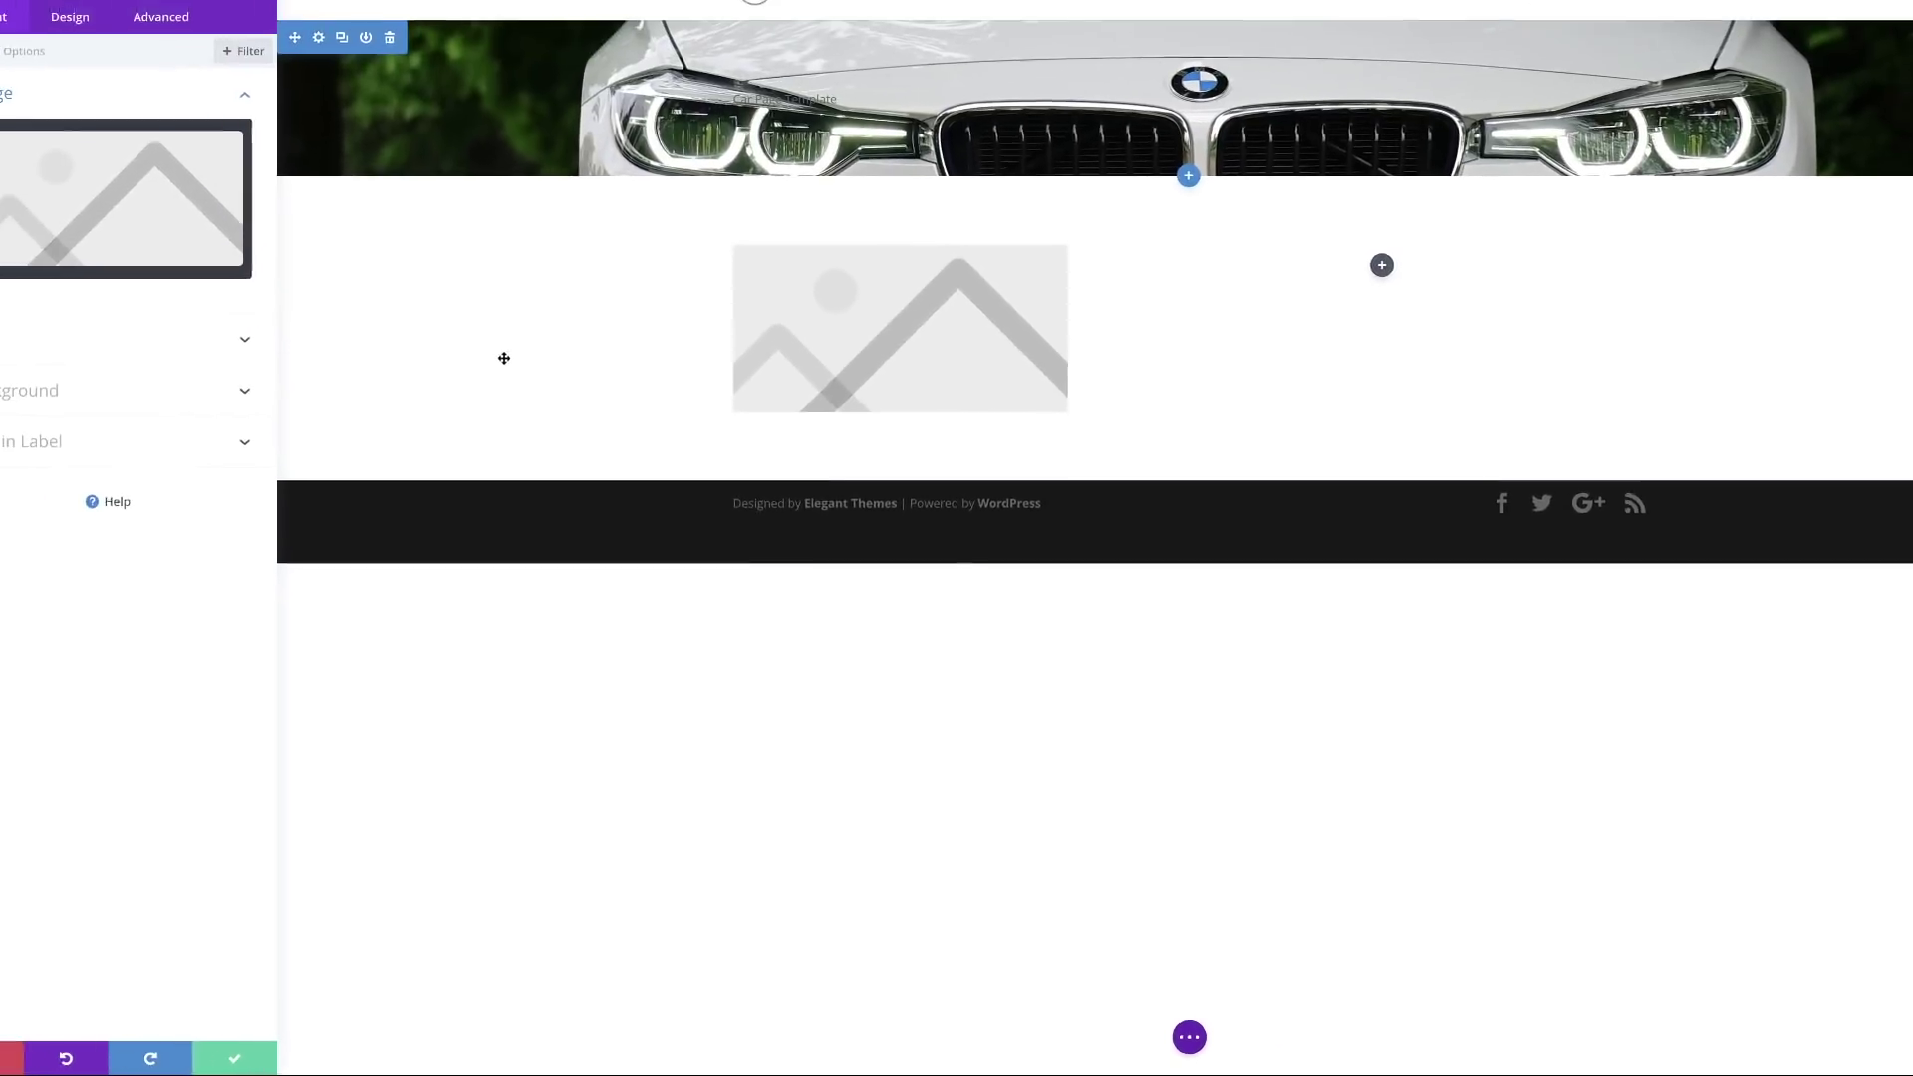
{"action": "left_click", "coordinate": [280, 178]}
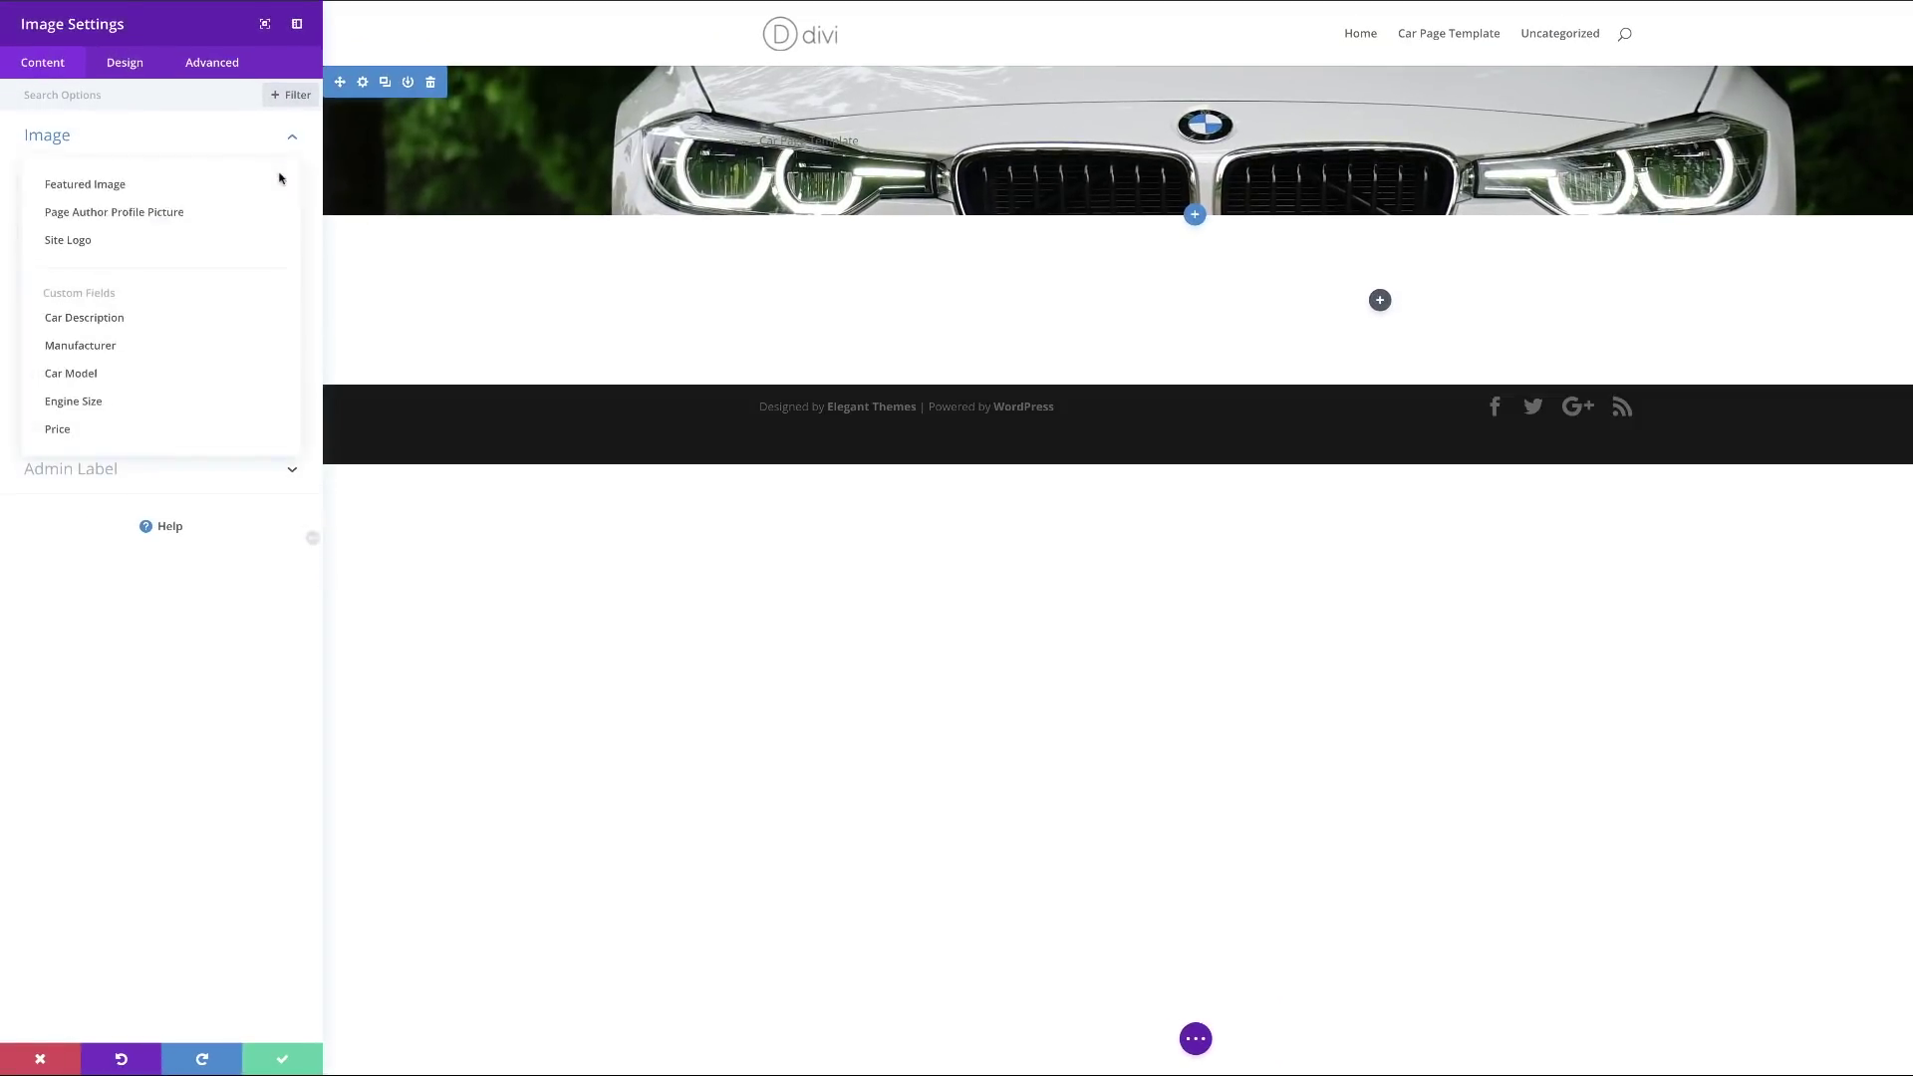
{"action": "left_click", "coordinate": [178, 197]}
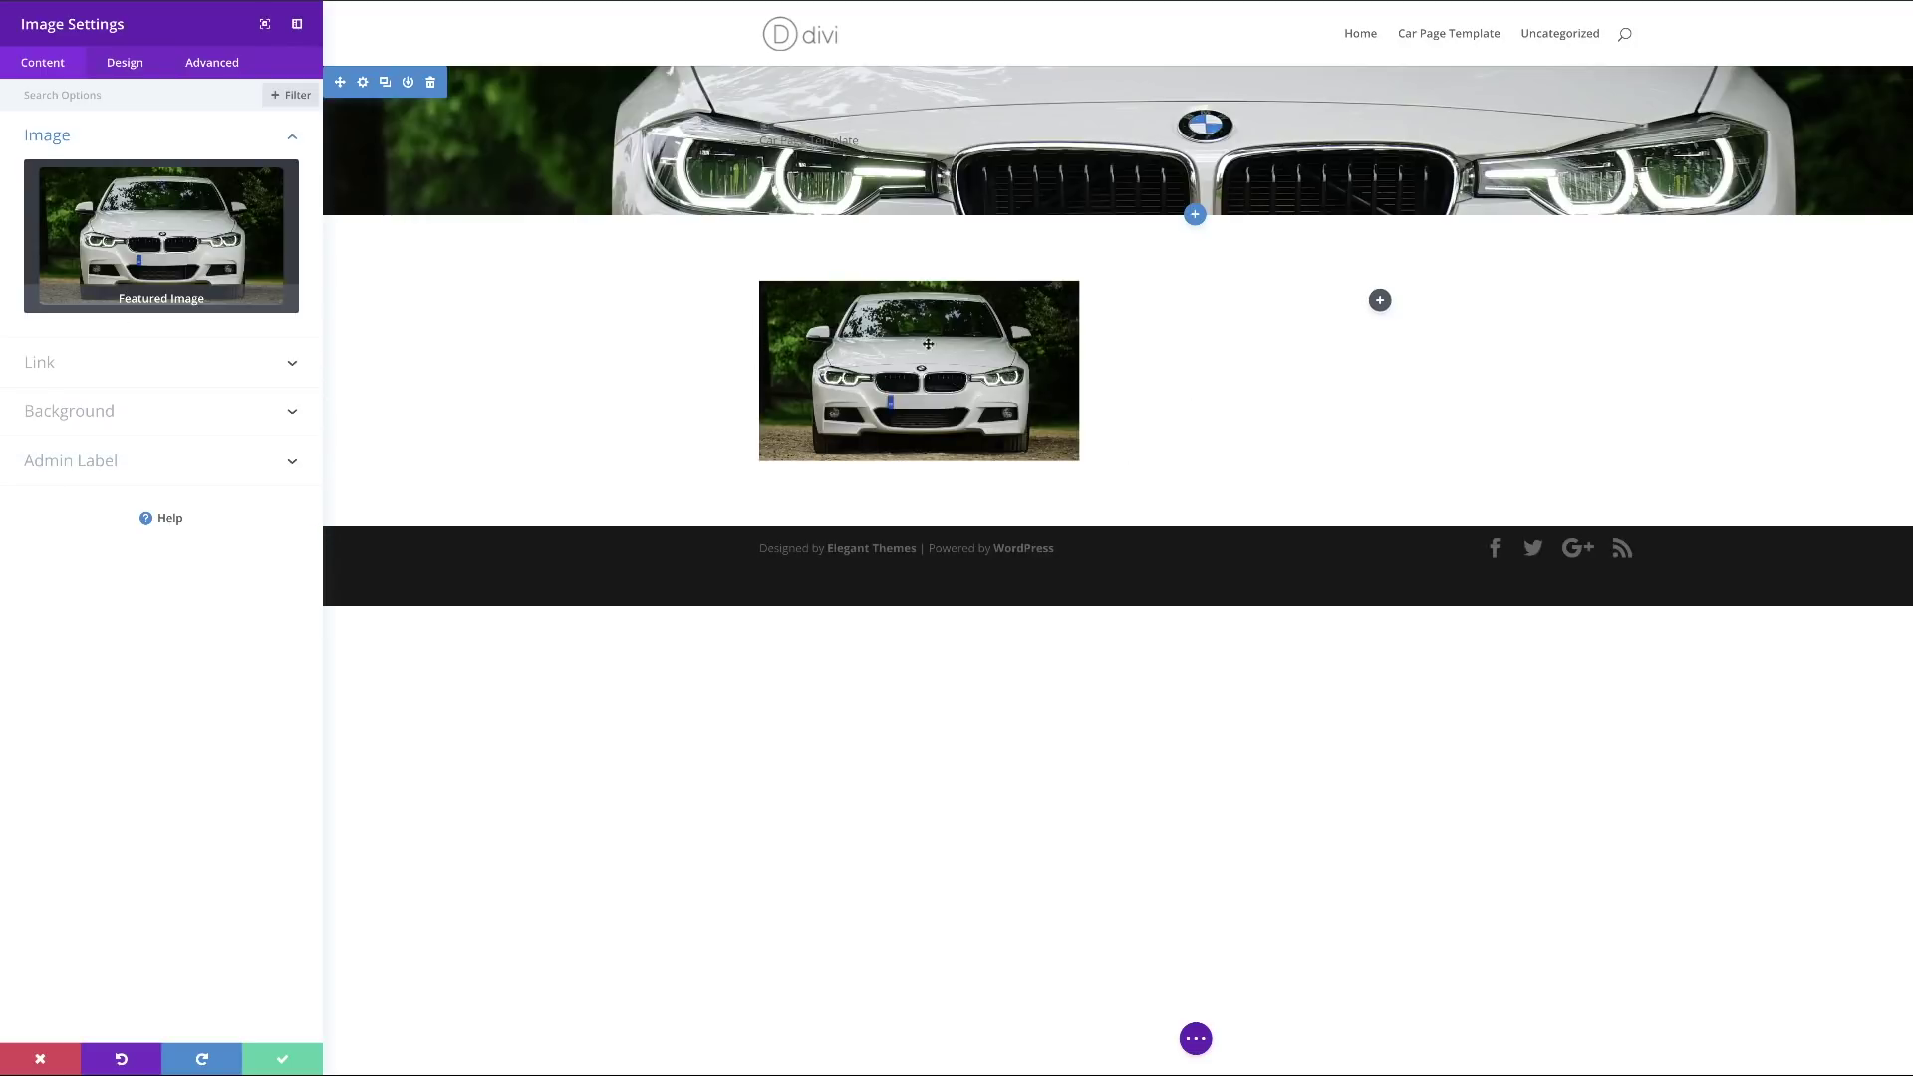
{"action": "left_click", "coordinate": [279, 1064]}
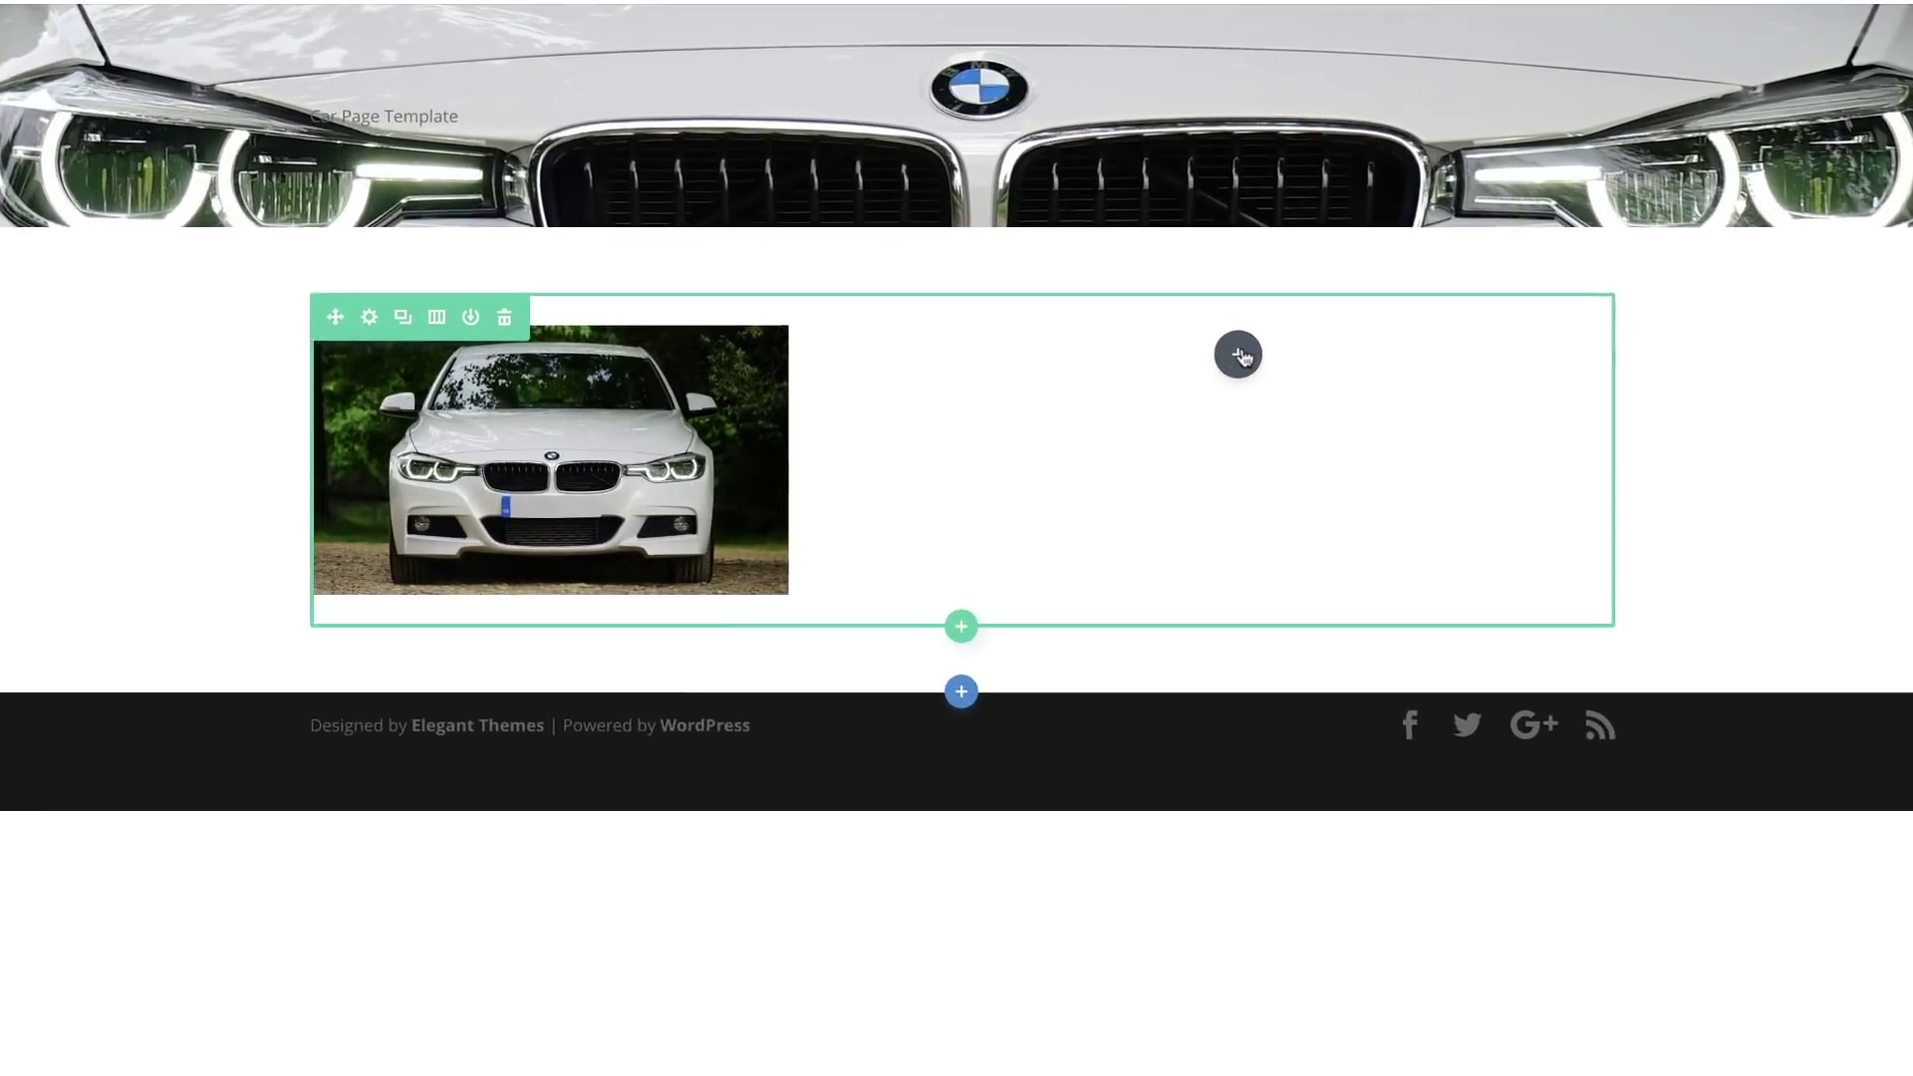
Add a right-column Text module showing the dynamic Car Description field, and save.
{"action": "left_click", "coordinate": [1217, 300]}
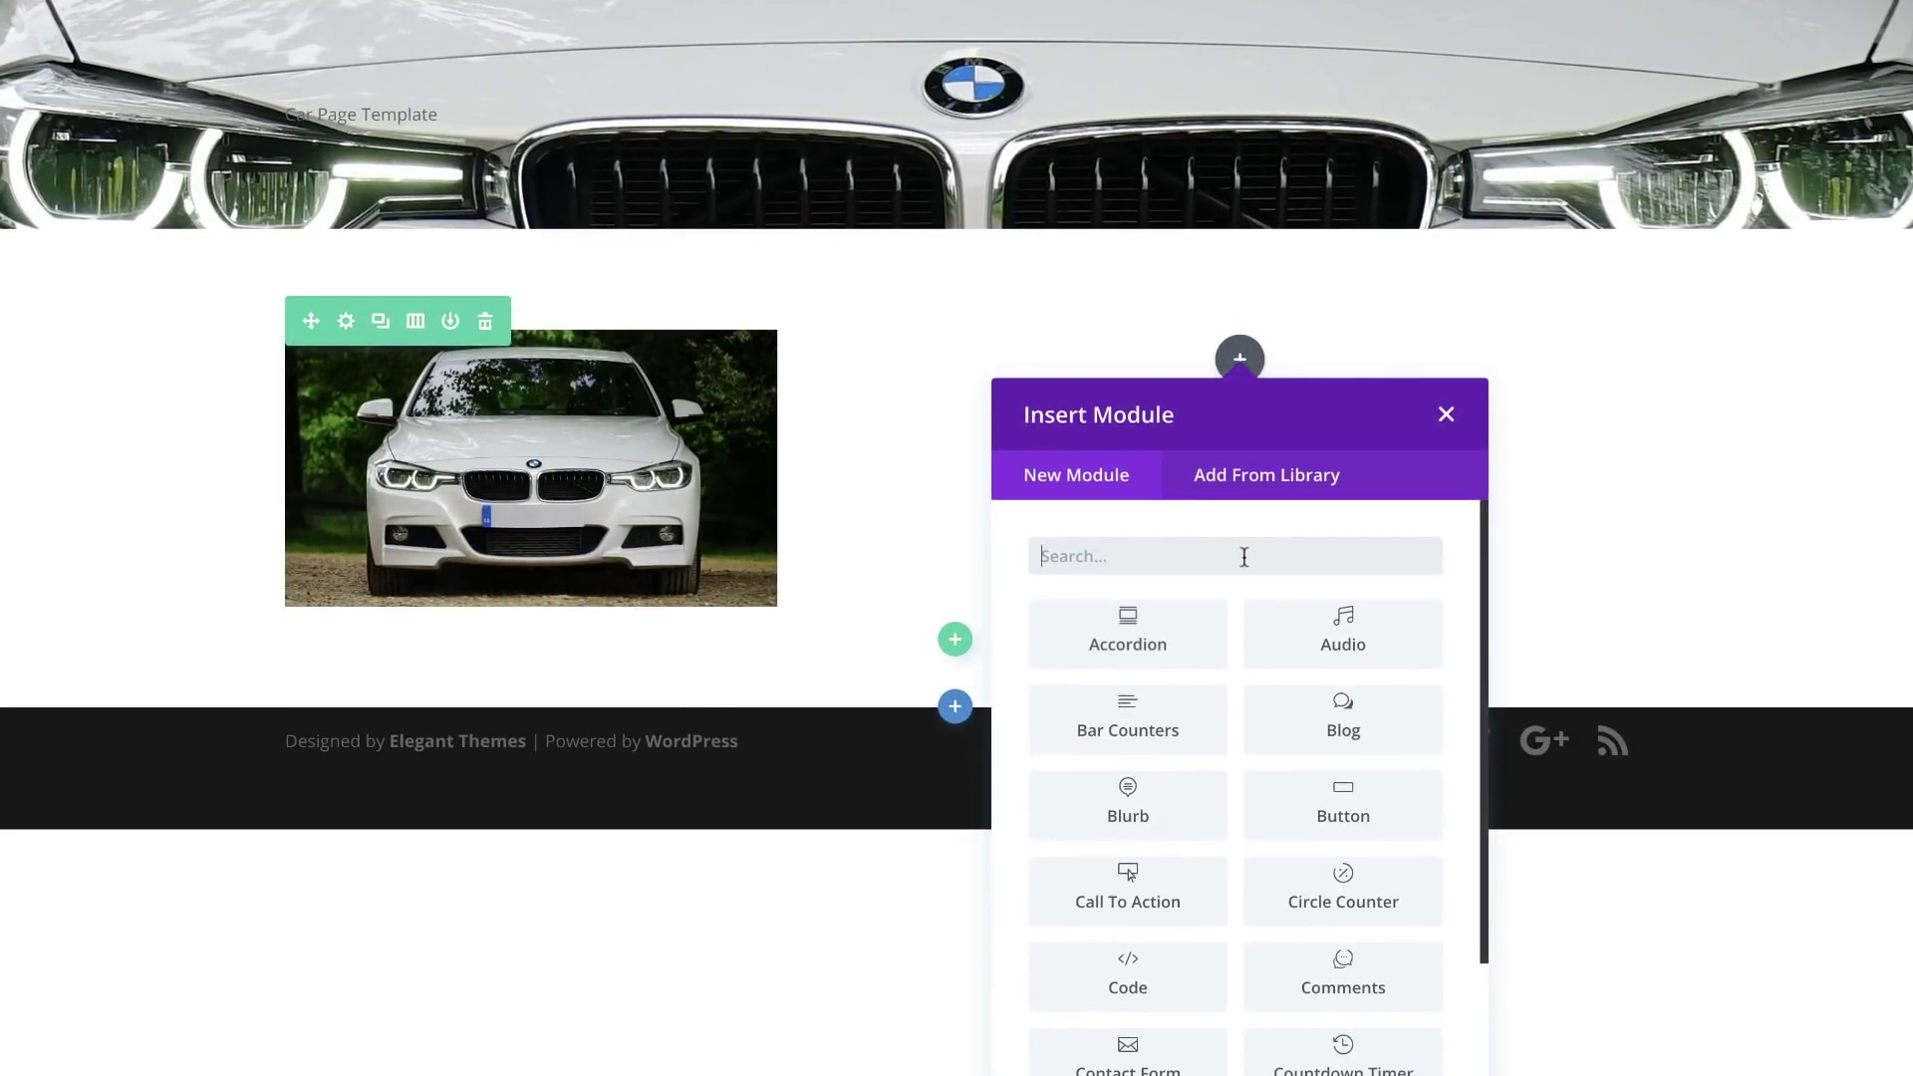
{"action": "type", "text": "tex"}
{"action": "left_click", "coordinate": [1165, 623]}
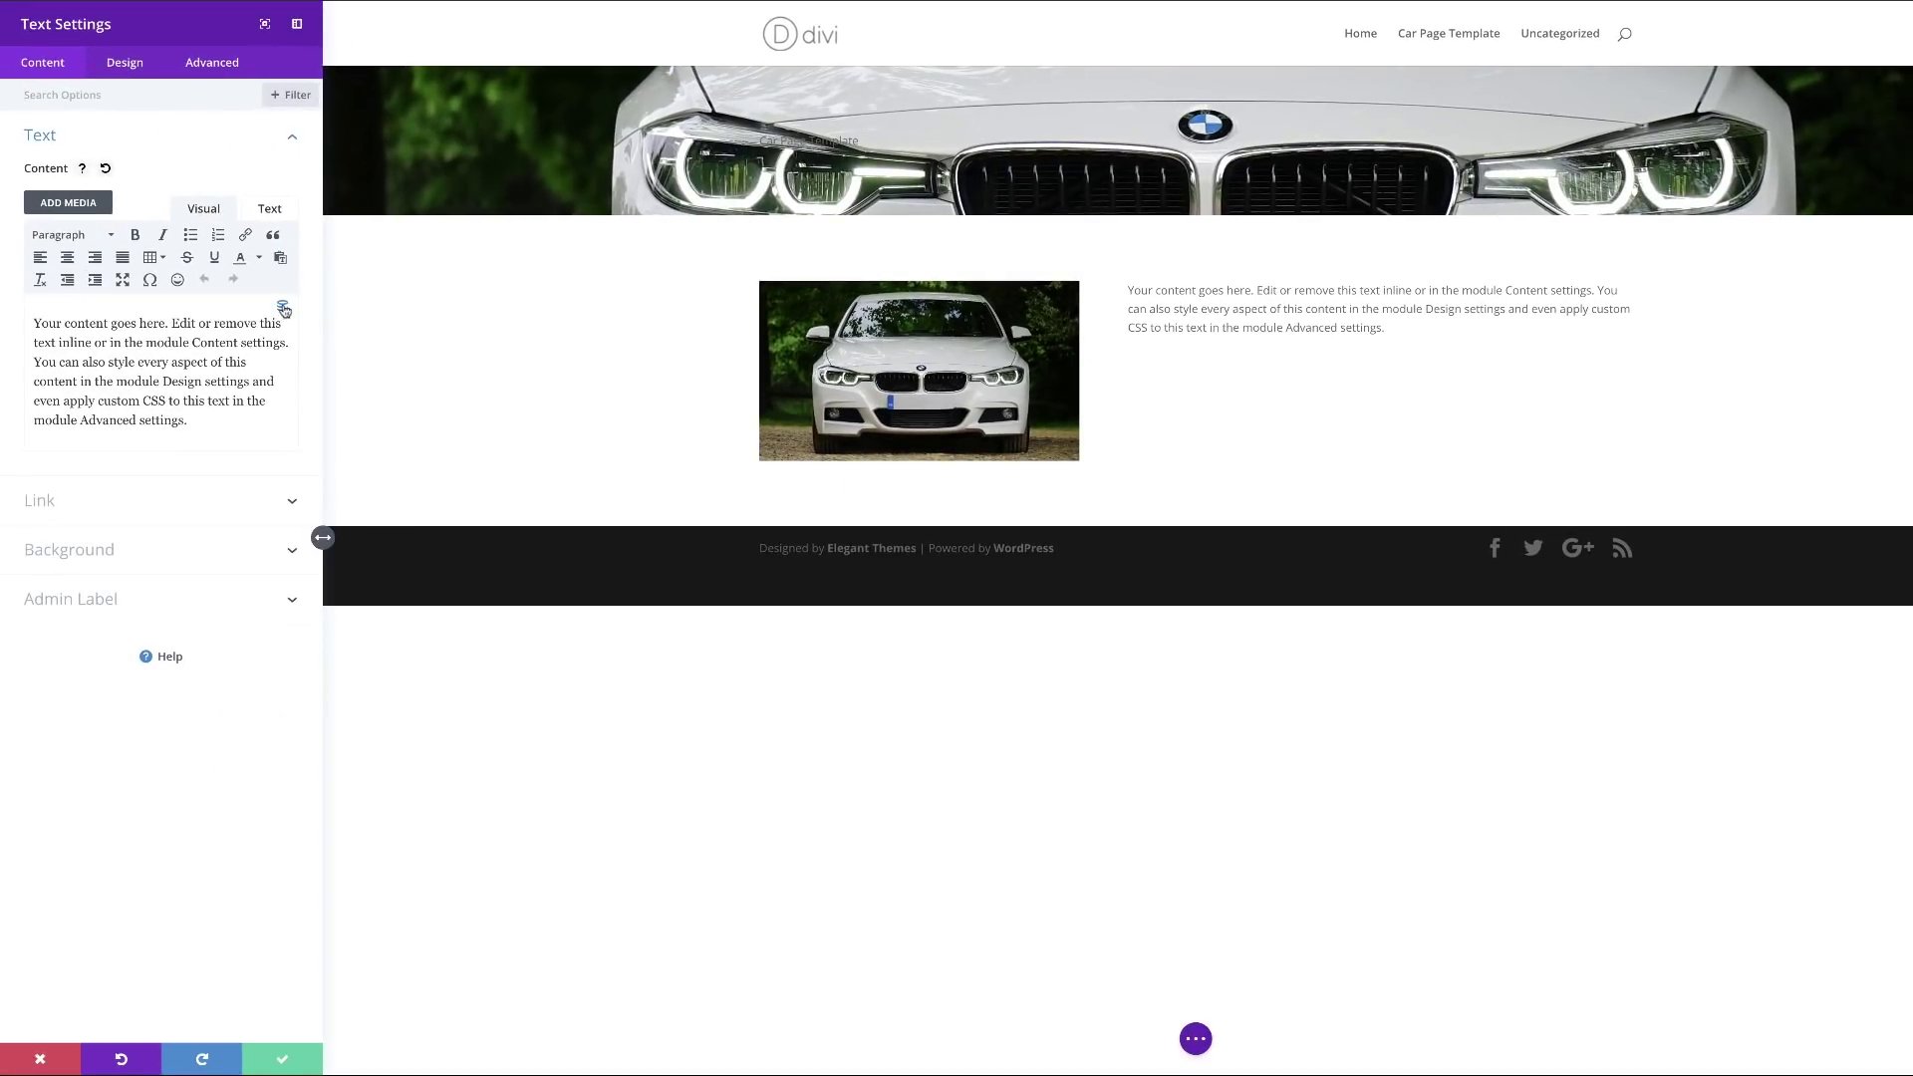
{"action": "left_click", "coordinate": [284, 309]}
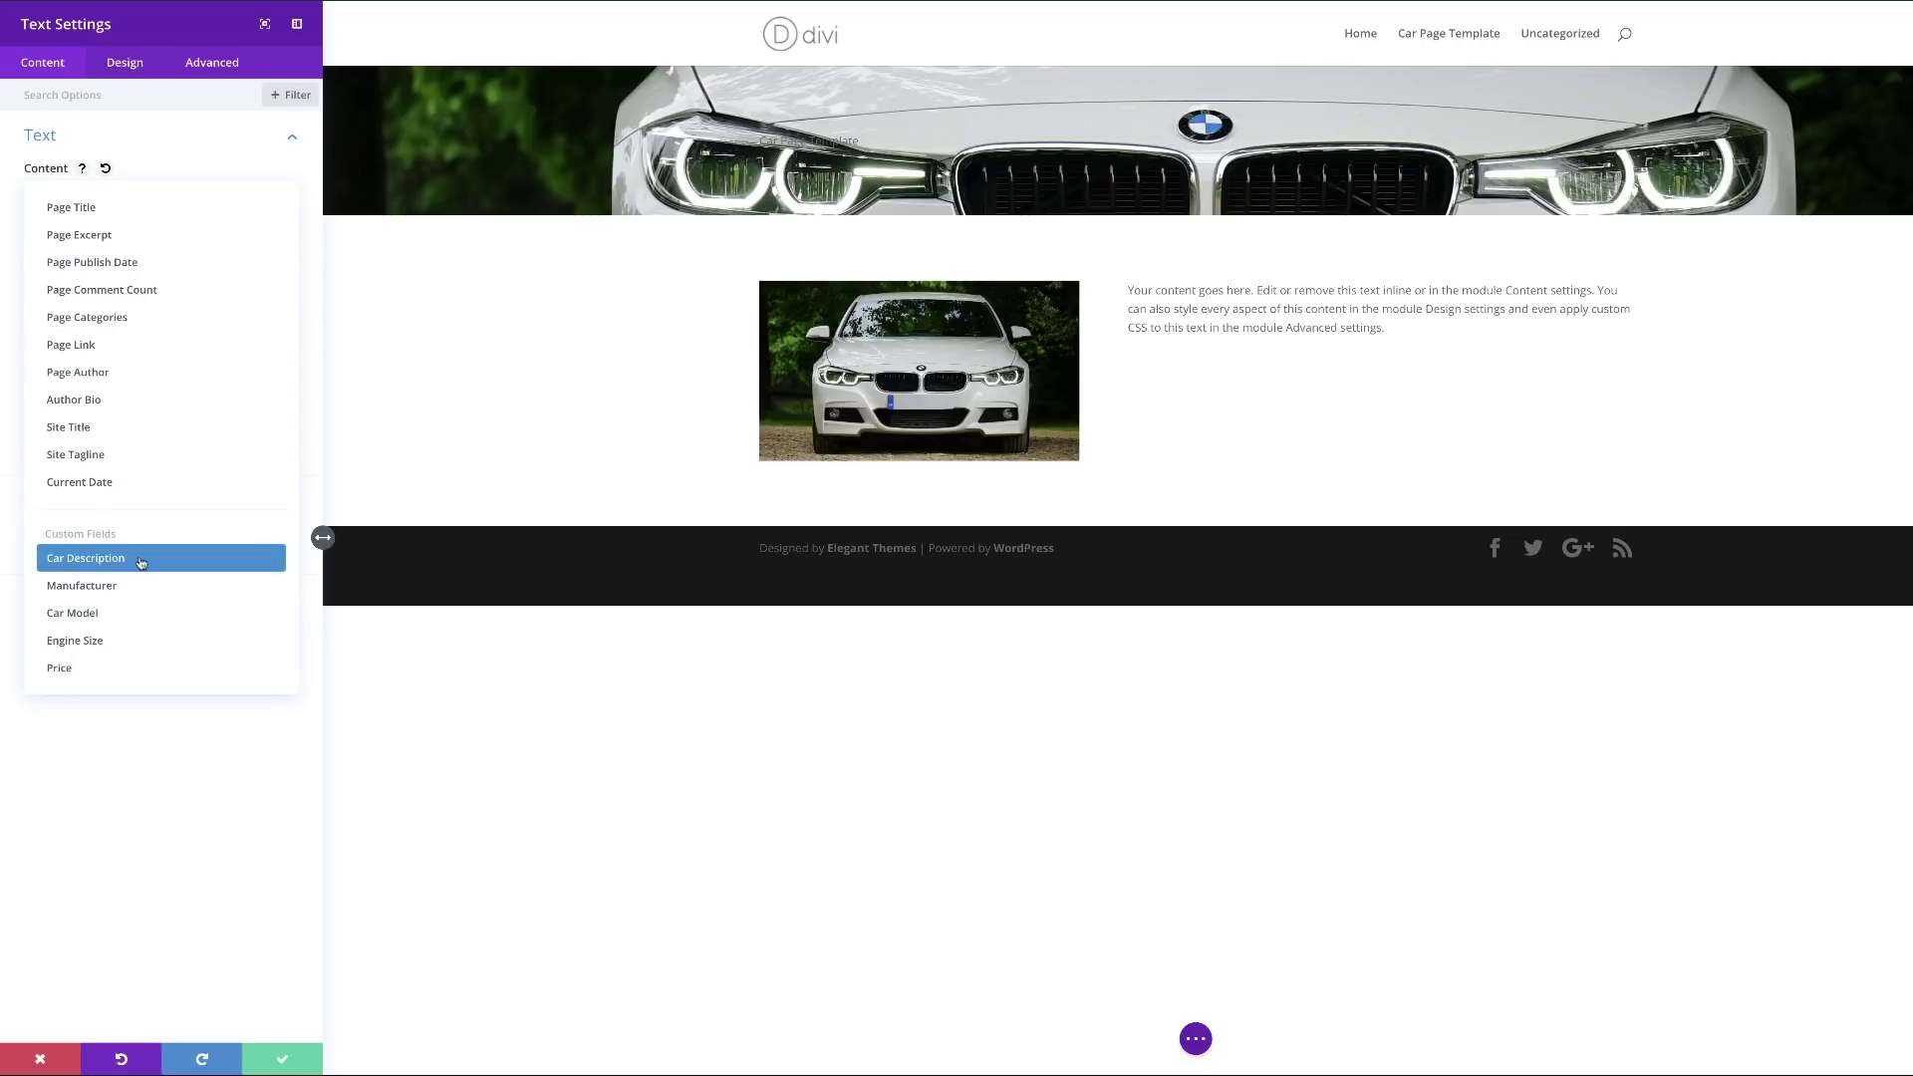
{"action": "left_click", "coordinate": [112, 560]}
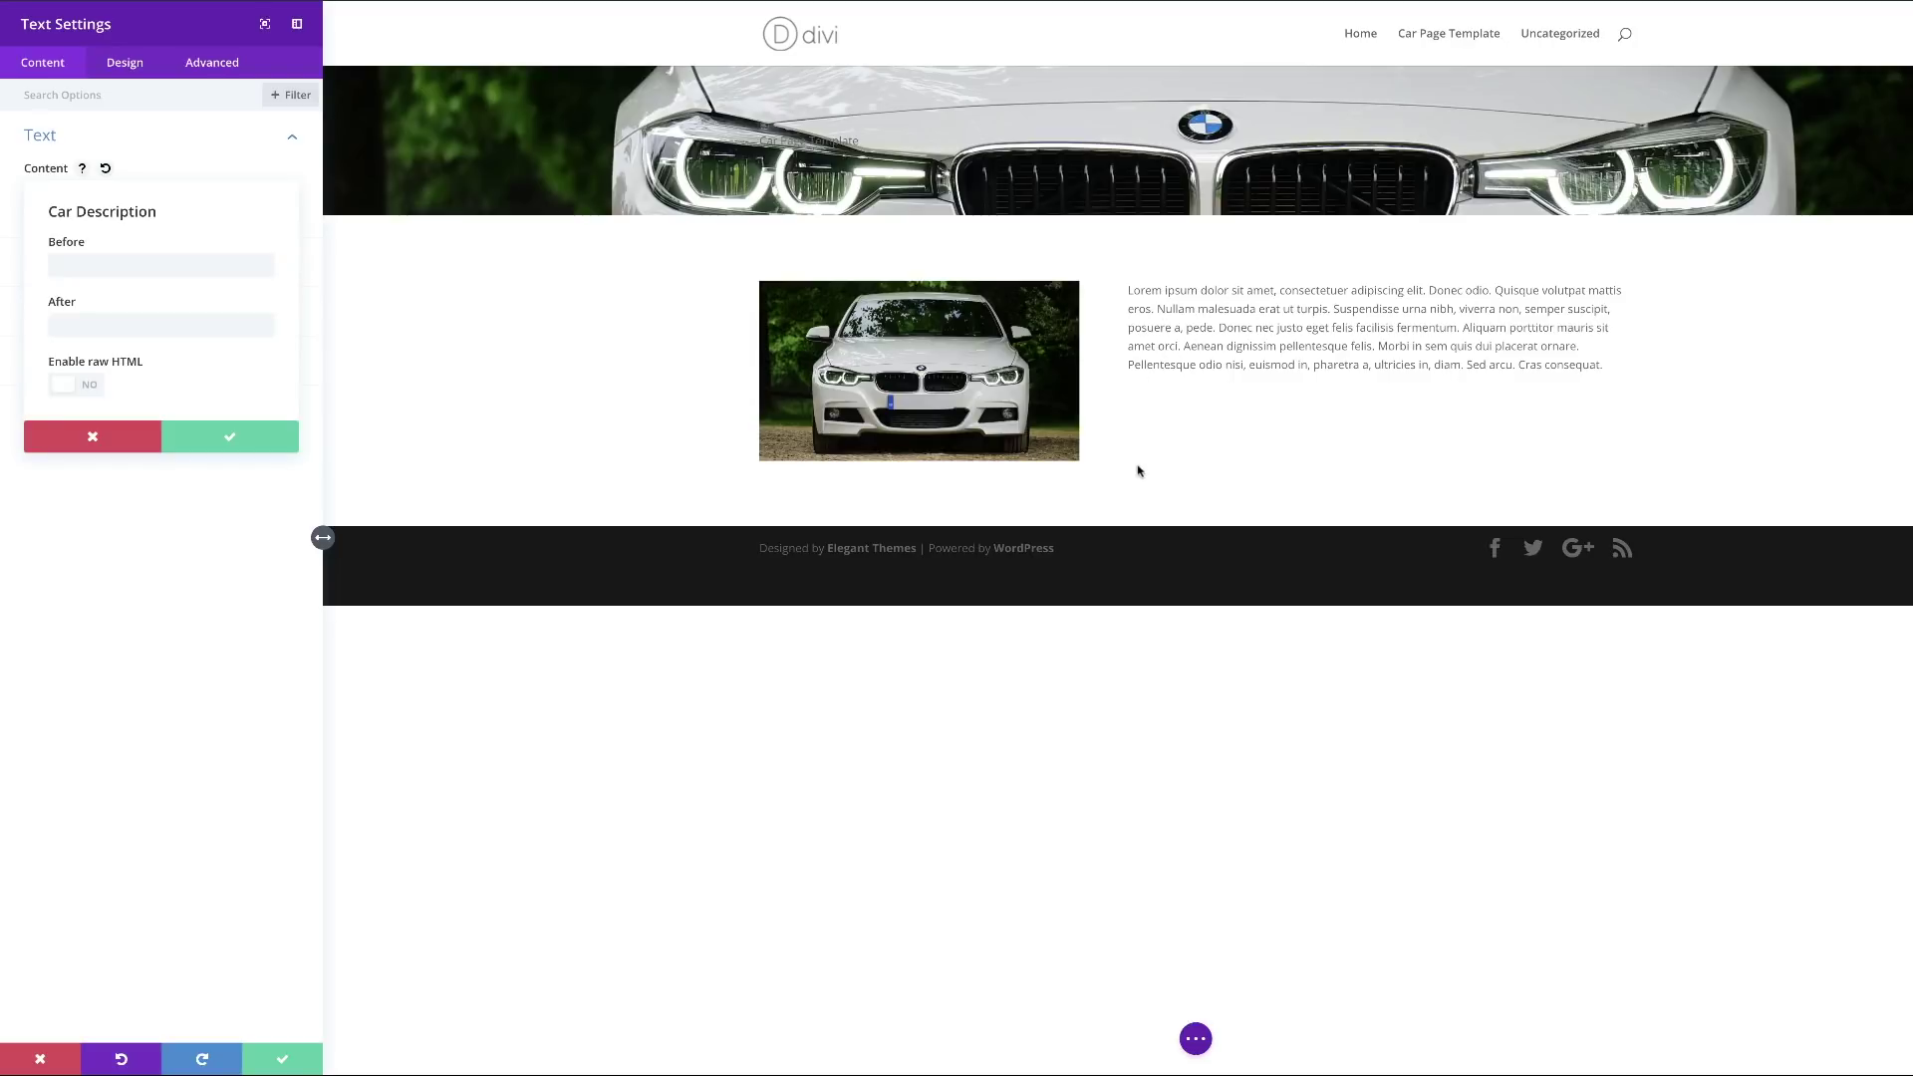
{"action": "left_click", "coordinate": [304, 1052]}
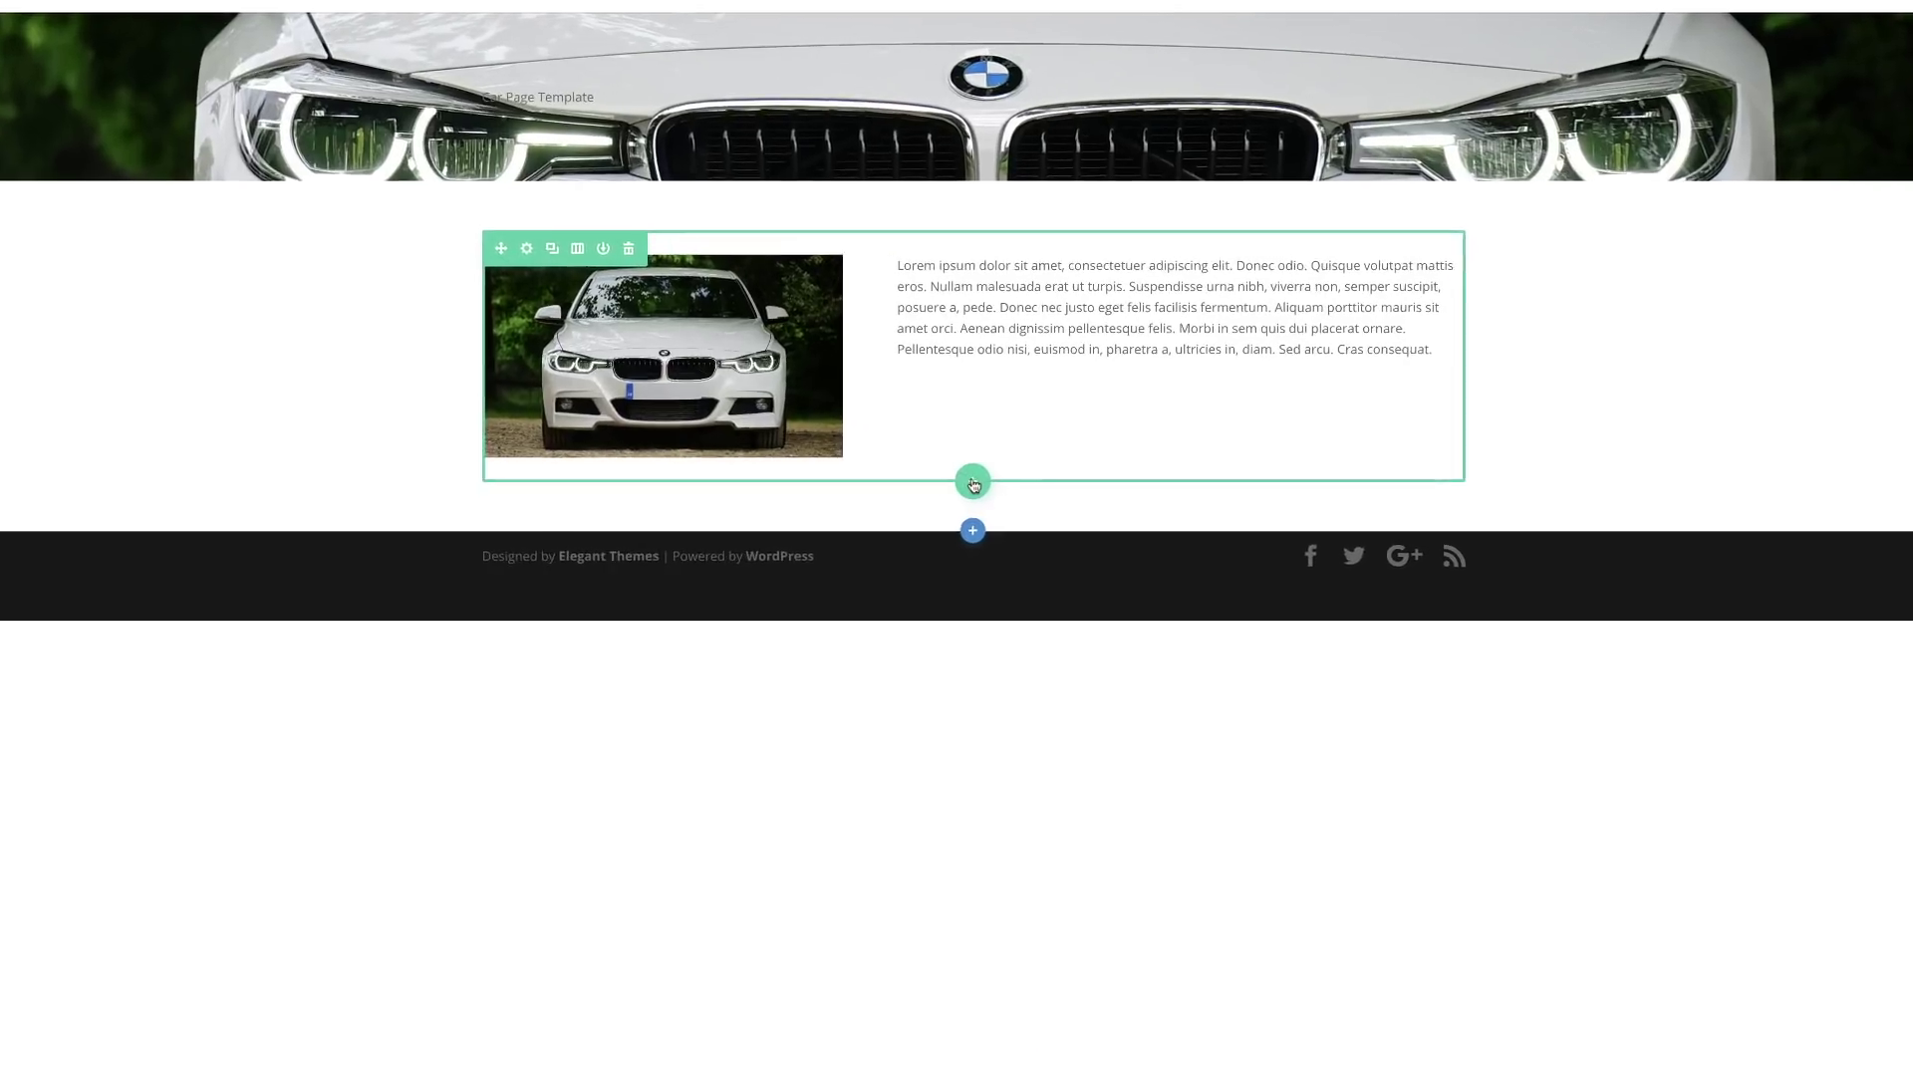
Add a one-column row with a Car Model text module (BMW M3) and move it above the image.
{"action": "left_click", "coordinate": [974, 485]}
{"action": "left_click", "coordinate": [842, 630]}
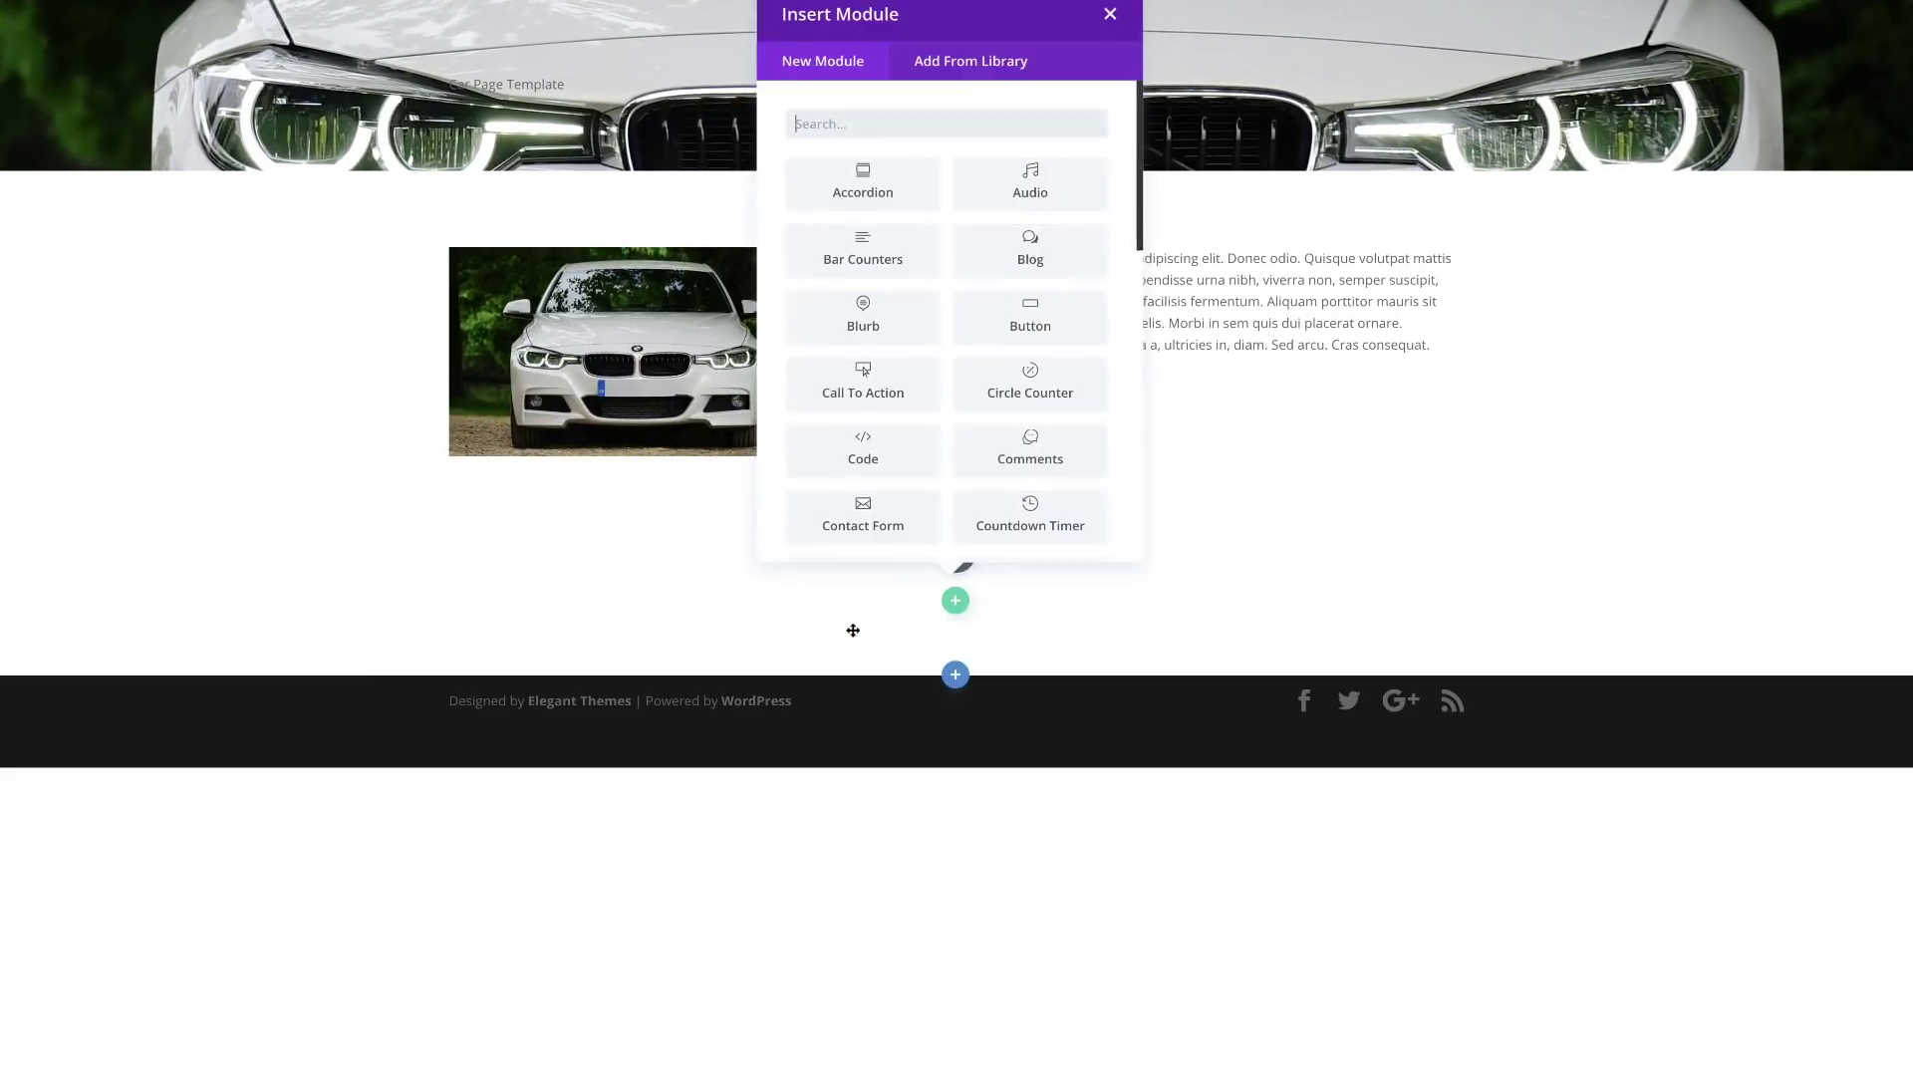
{"action": "type", "text": "text"}
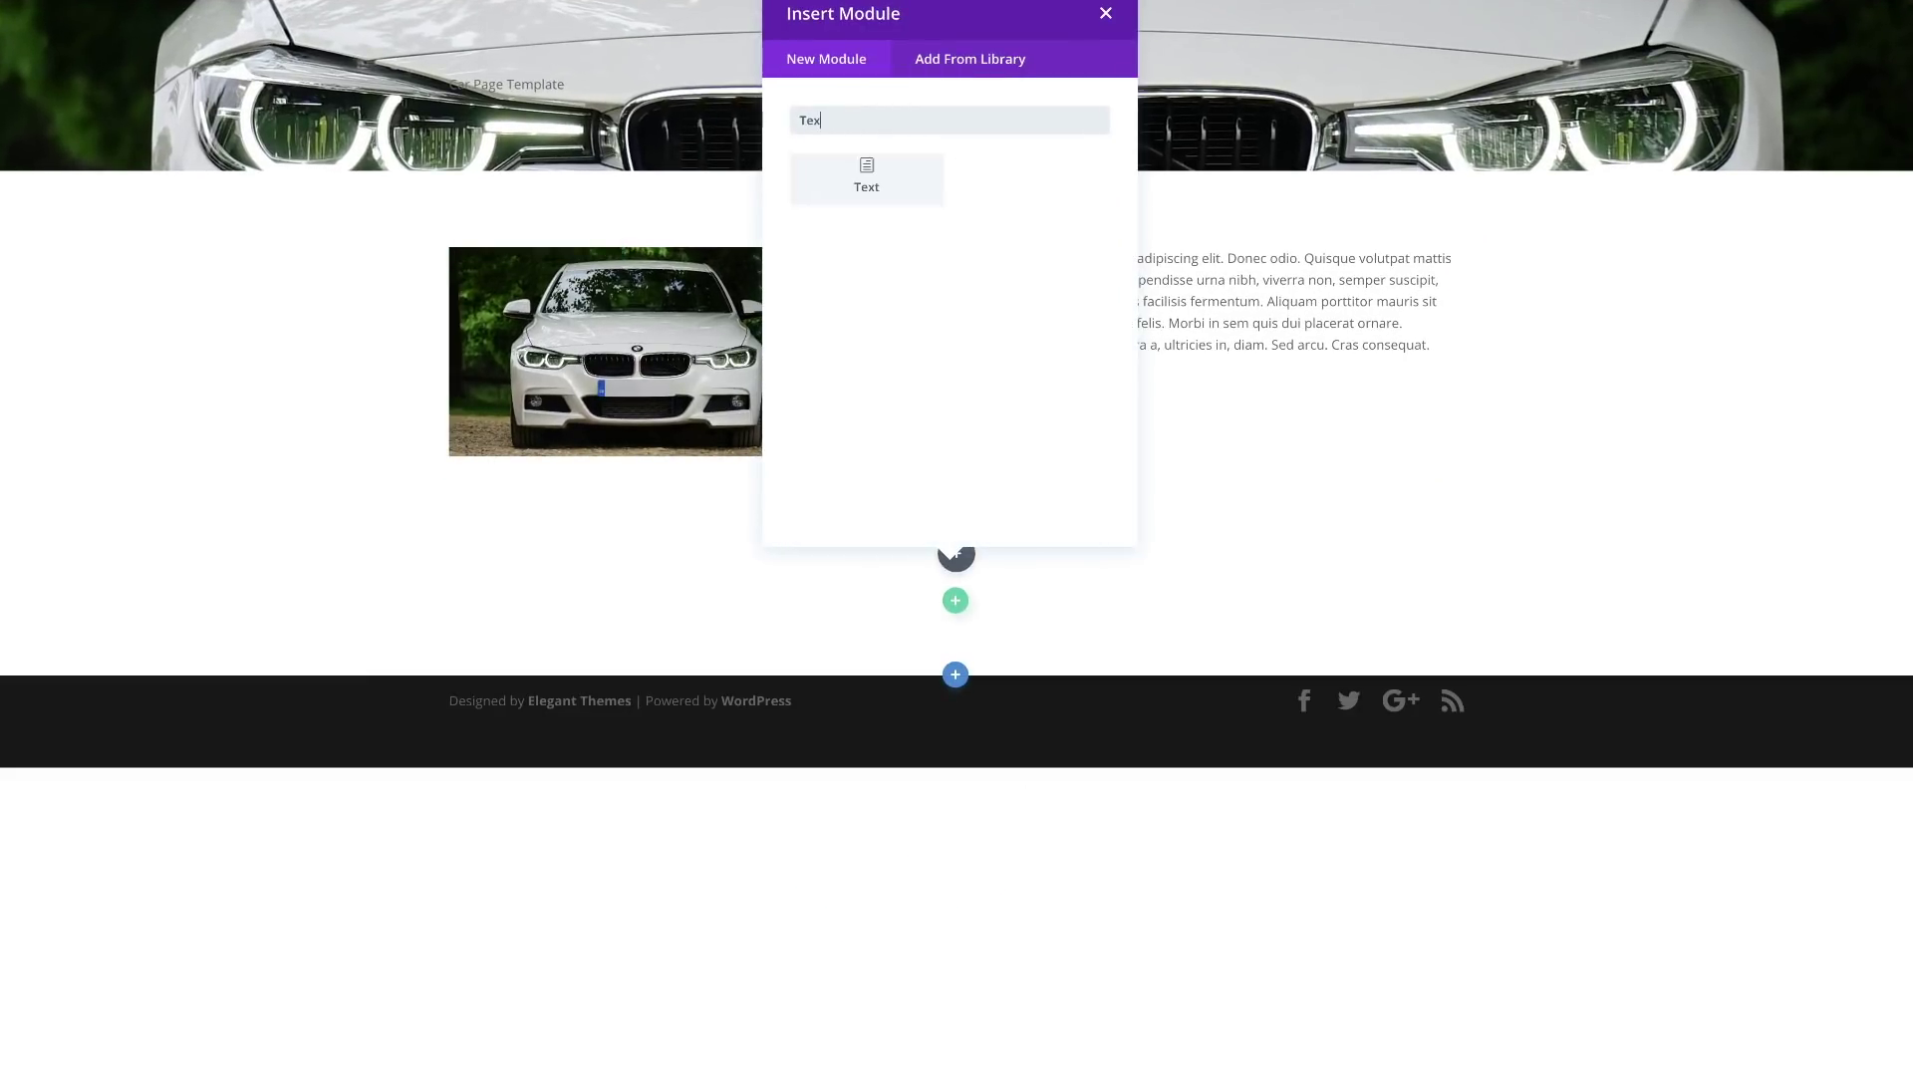
{"action": "left_click", "coordinate": [901, 181]}
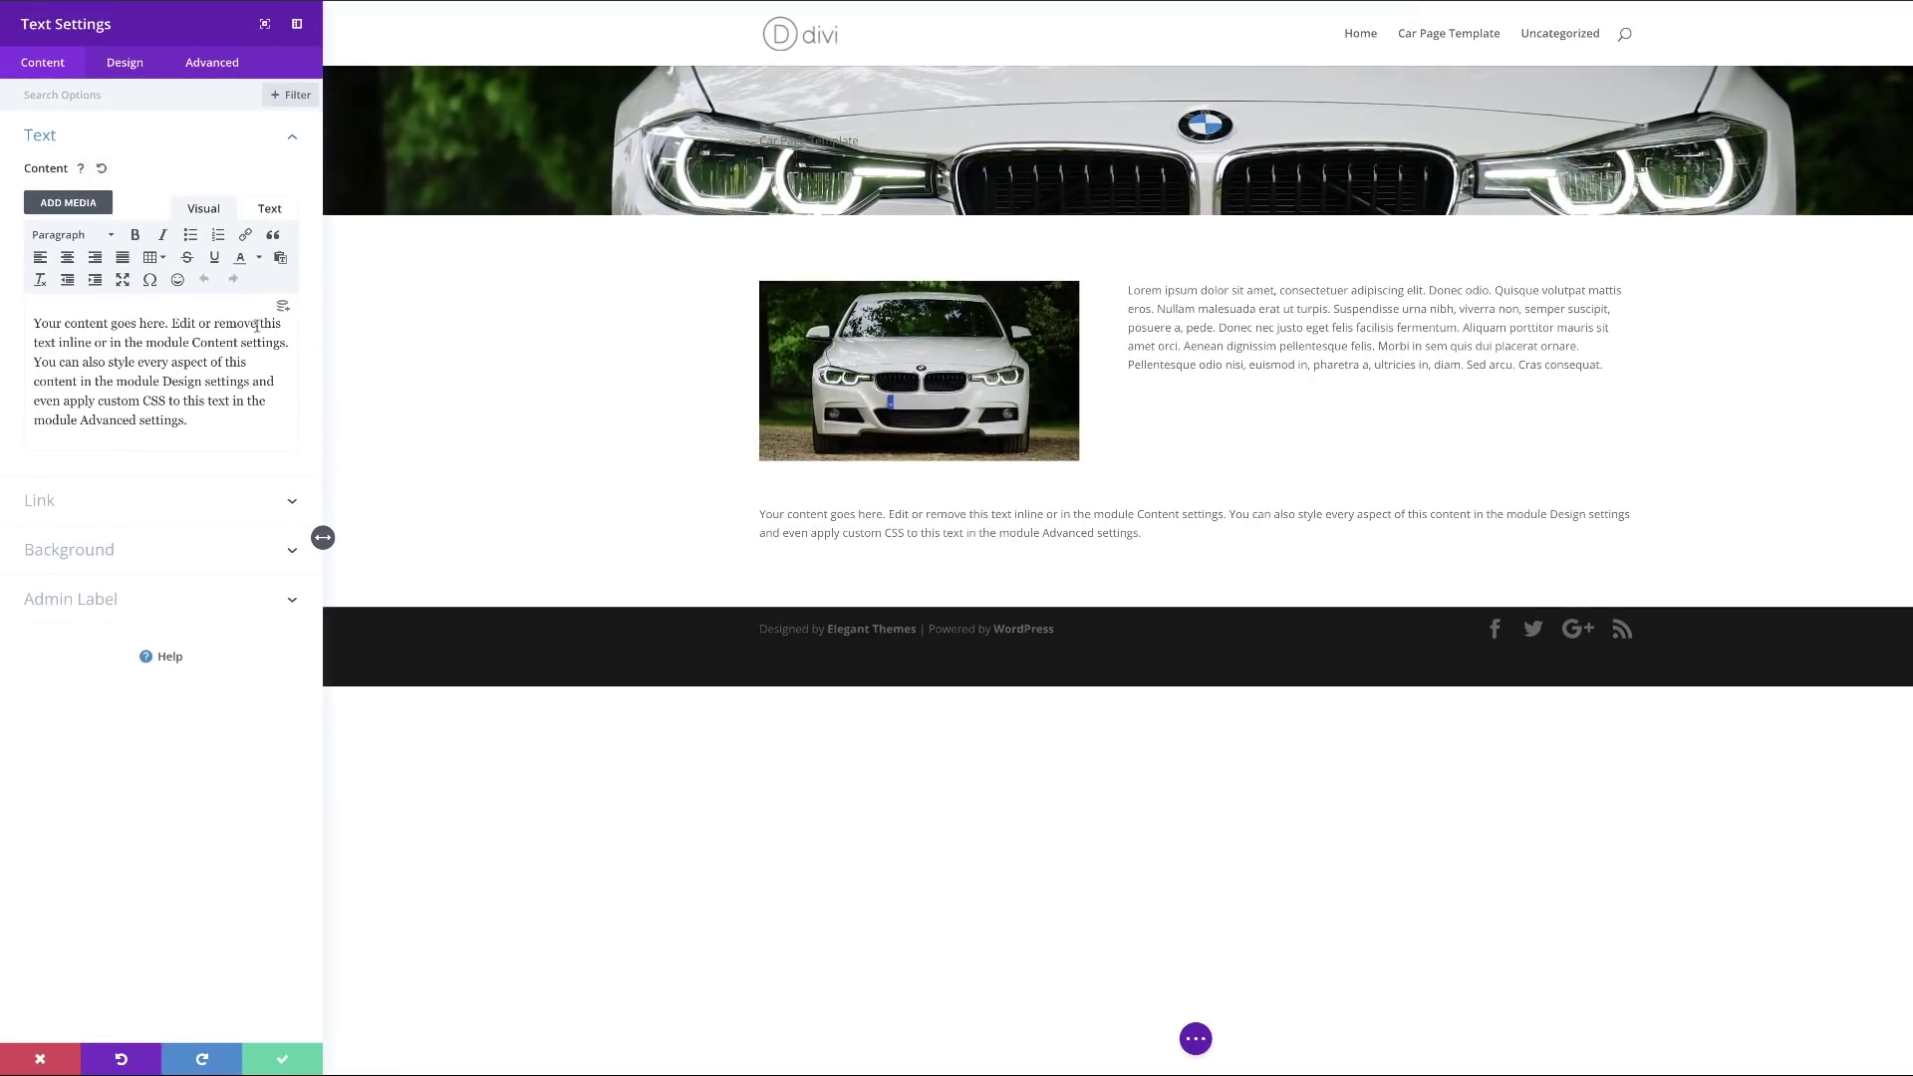
{"action": "left_click", "coordinate": [283, 308]}
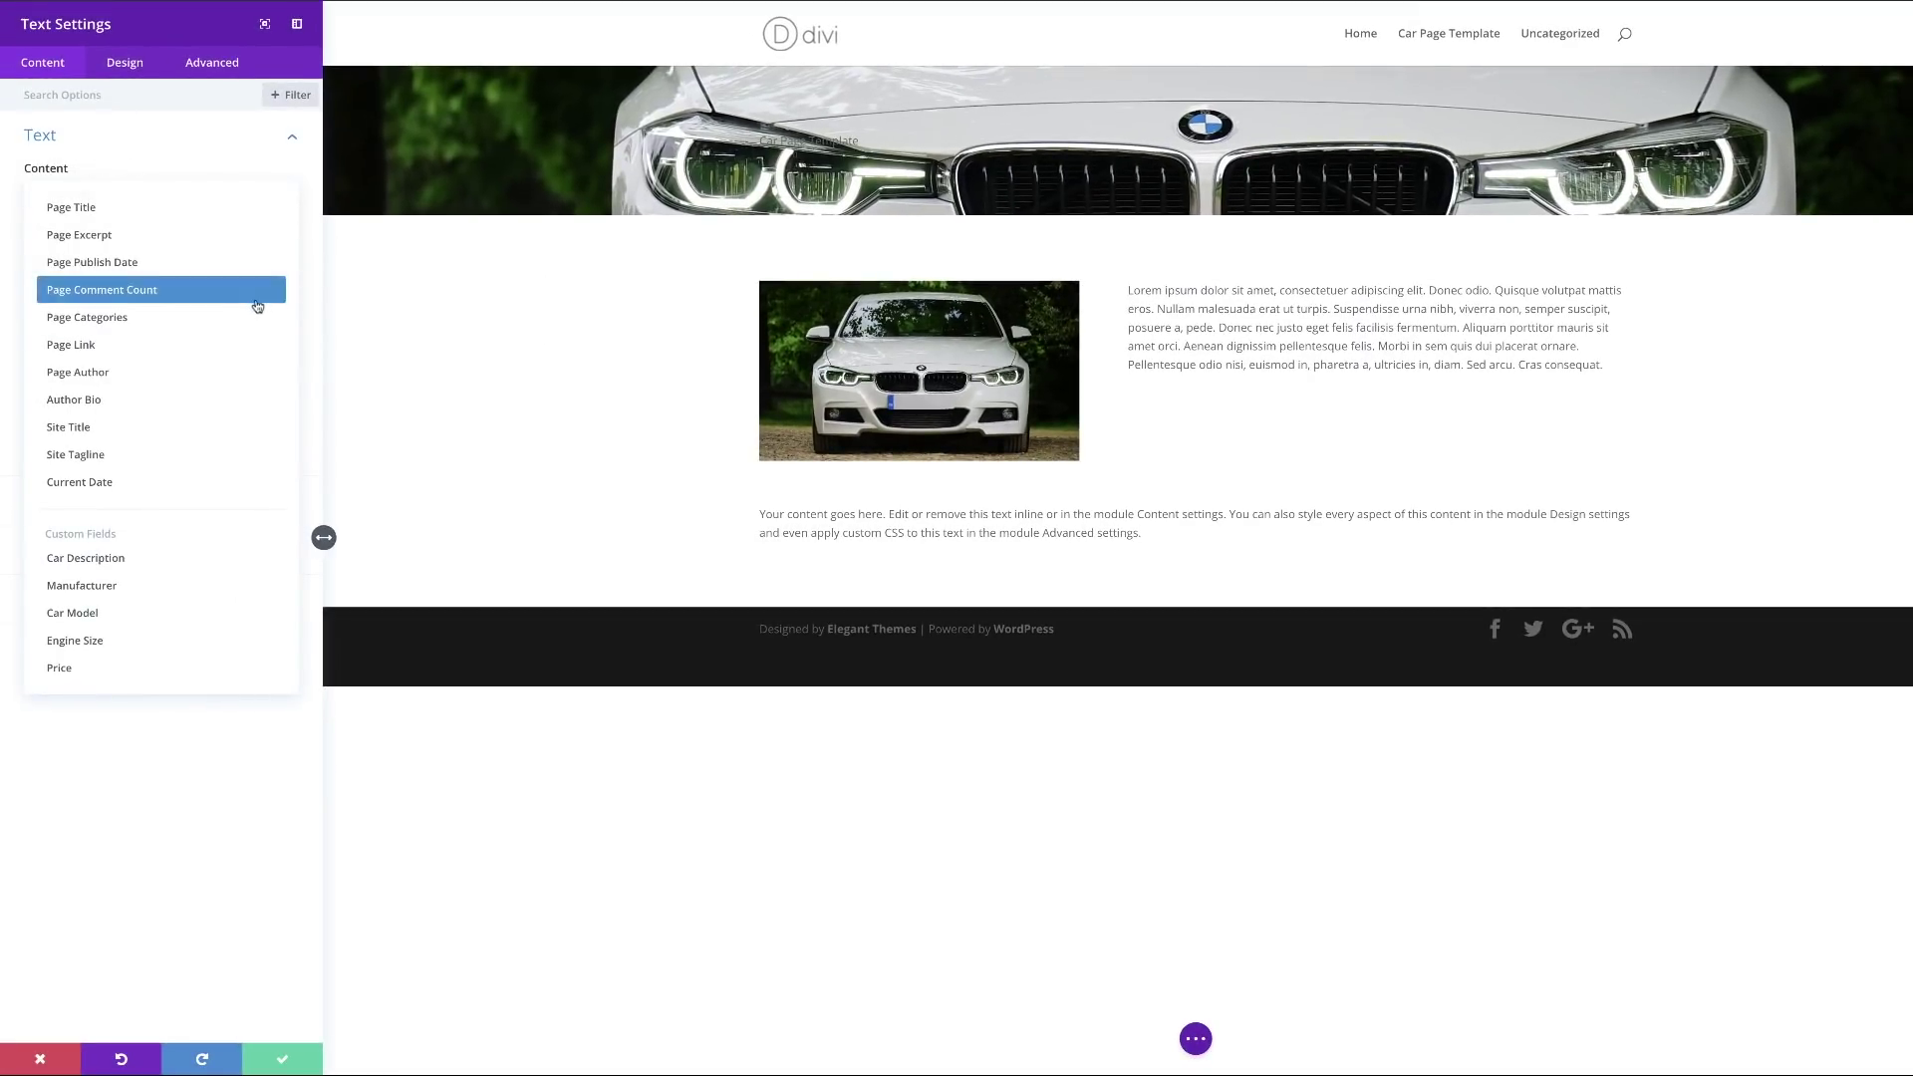
{"action": "left_click", "coordinate": [175, 613]}
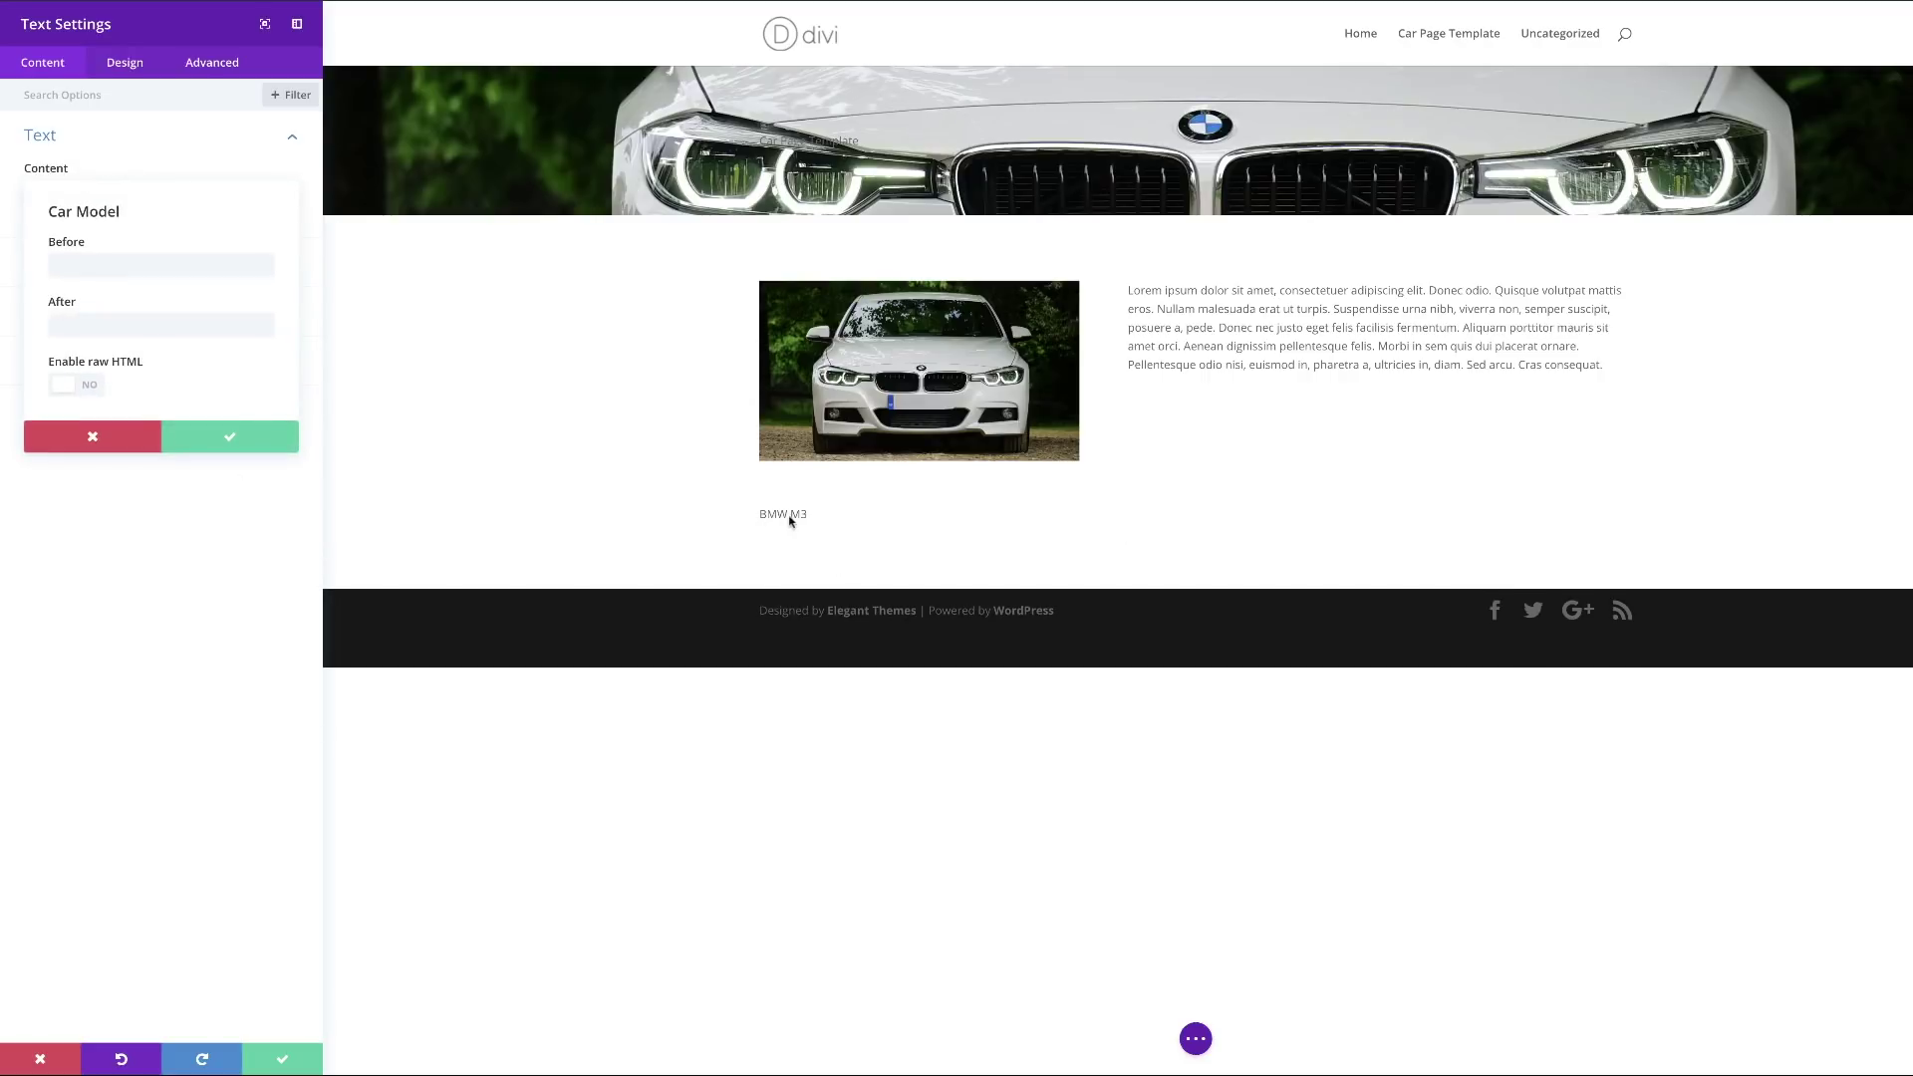
{"action": "left_click", "coordinate": [283, 1062]}
{"action": "left_click", "coordinate": [282, 1062]}
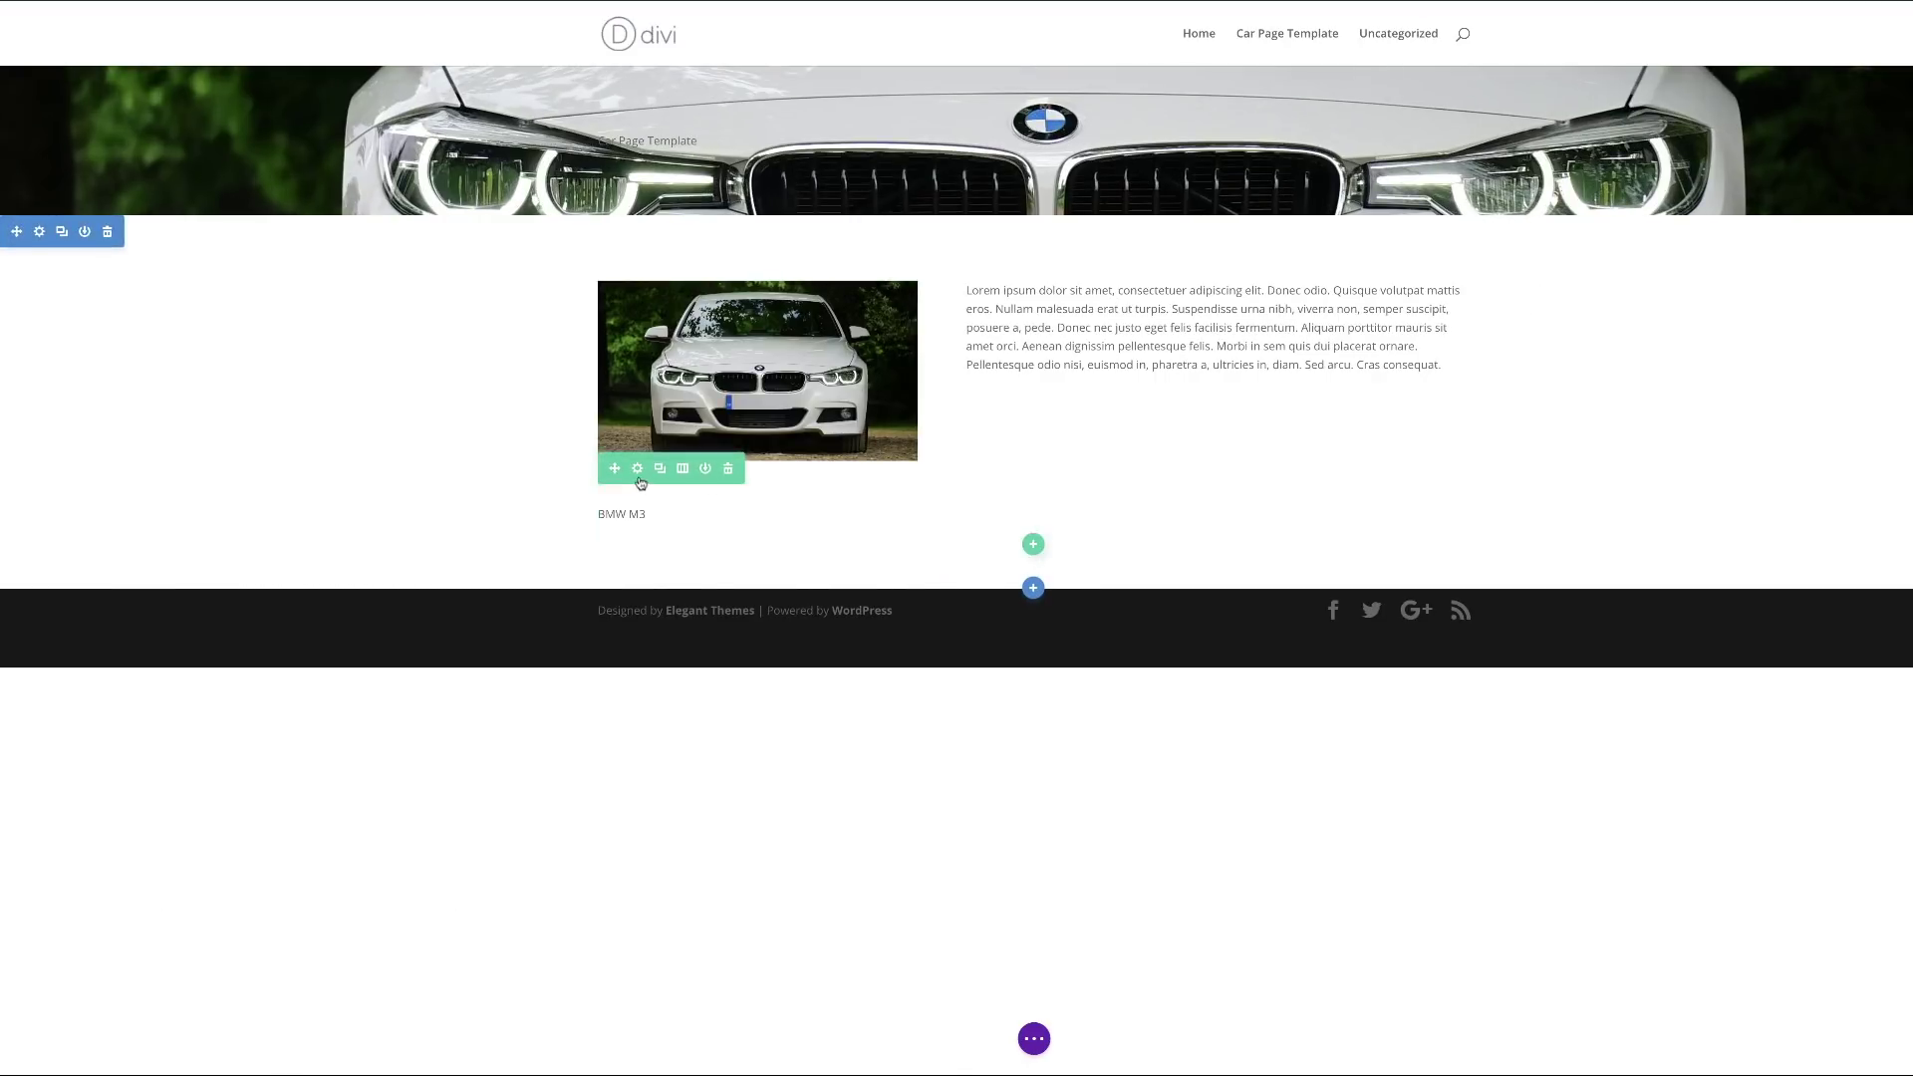
{"action": "left_click_drag", "start_coordinate": [616, 468], "coordinate": [611, 261]}
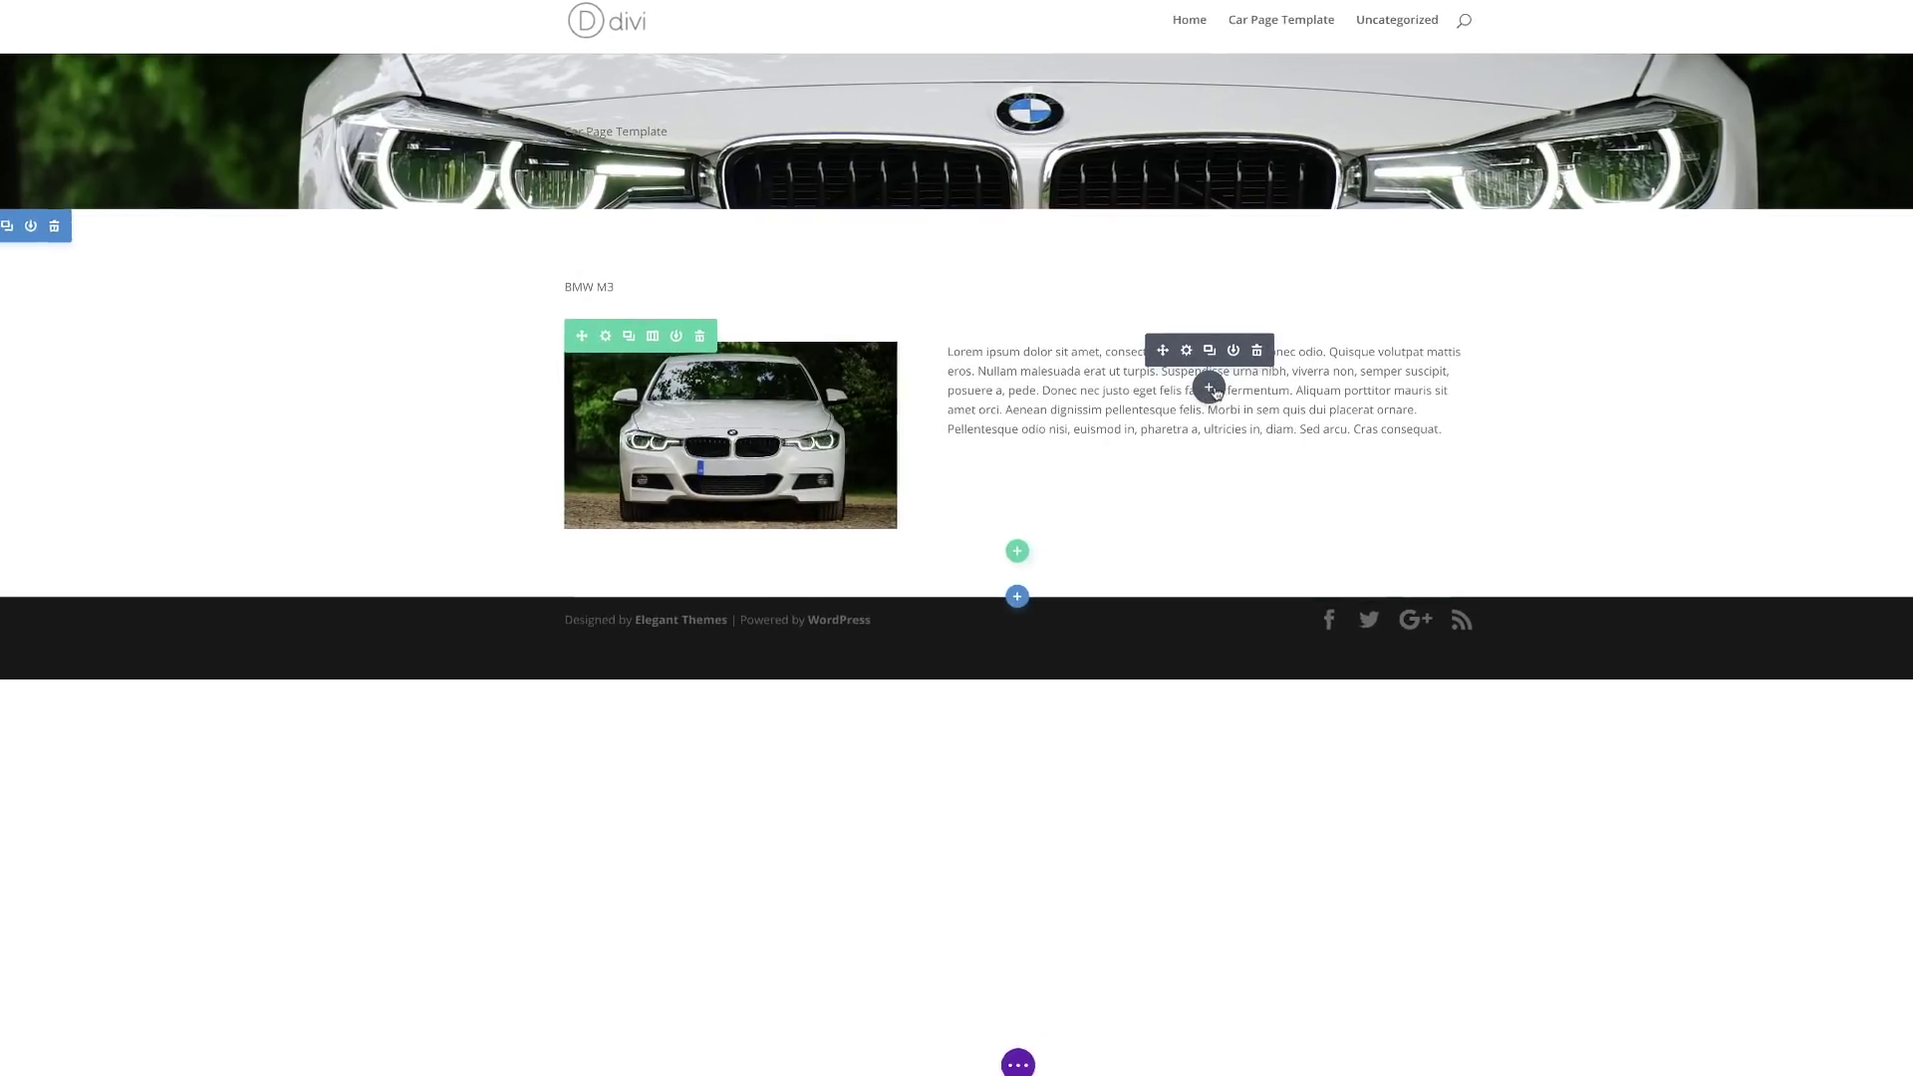
Insert a Text module under the description showing the dynamic Price field.
{"action": "left_click", "coordinate": [1211, 389]}
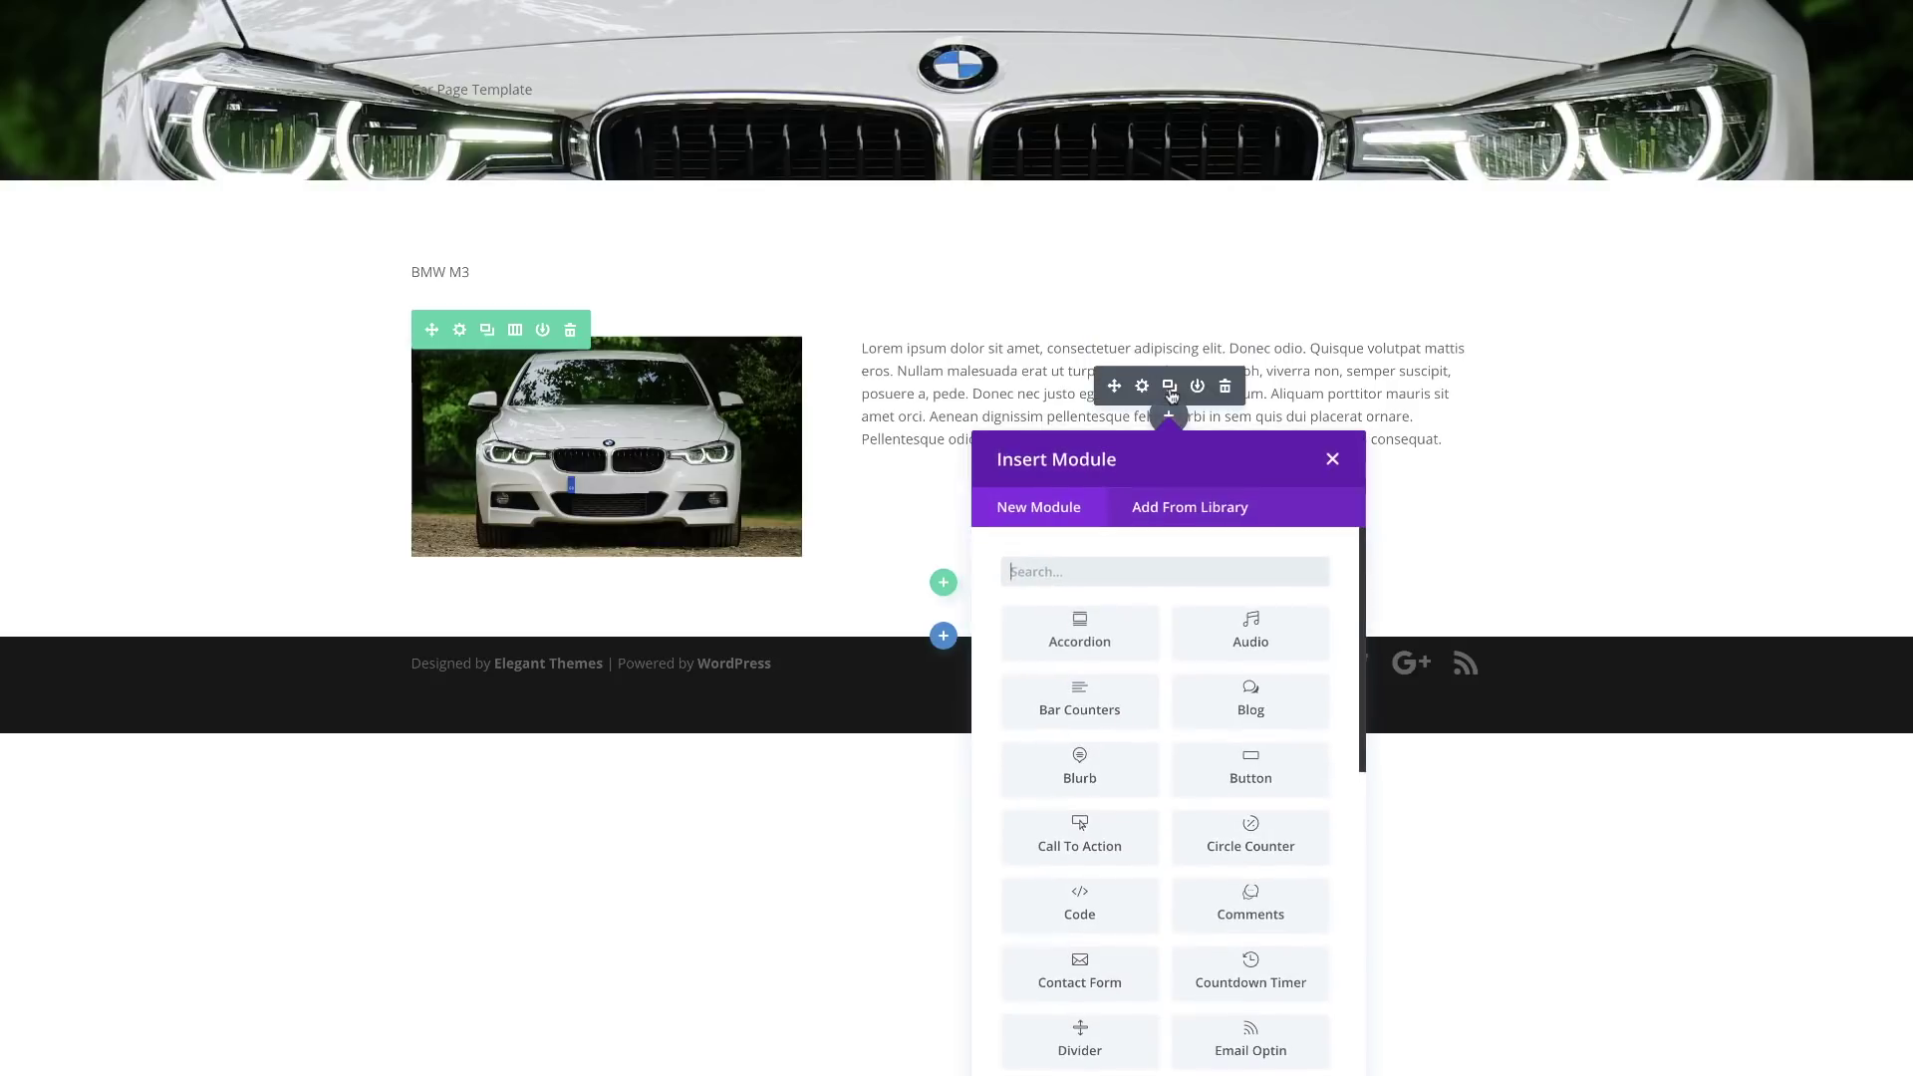
{"action": "left_click", "coordinate": [1121, 572]}
{"action": "type", "text": "te"}
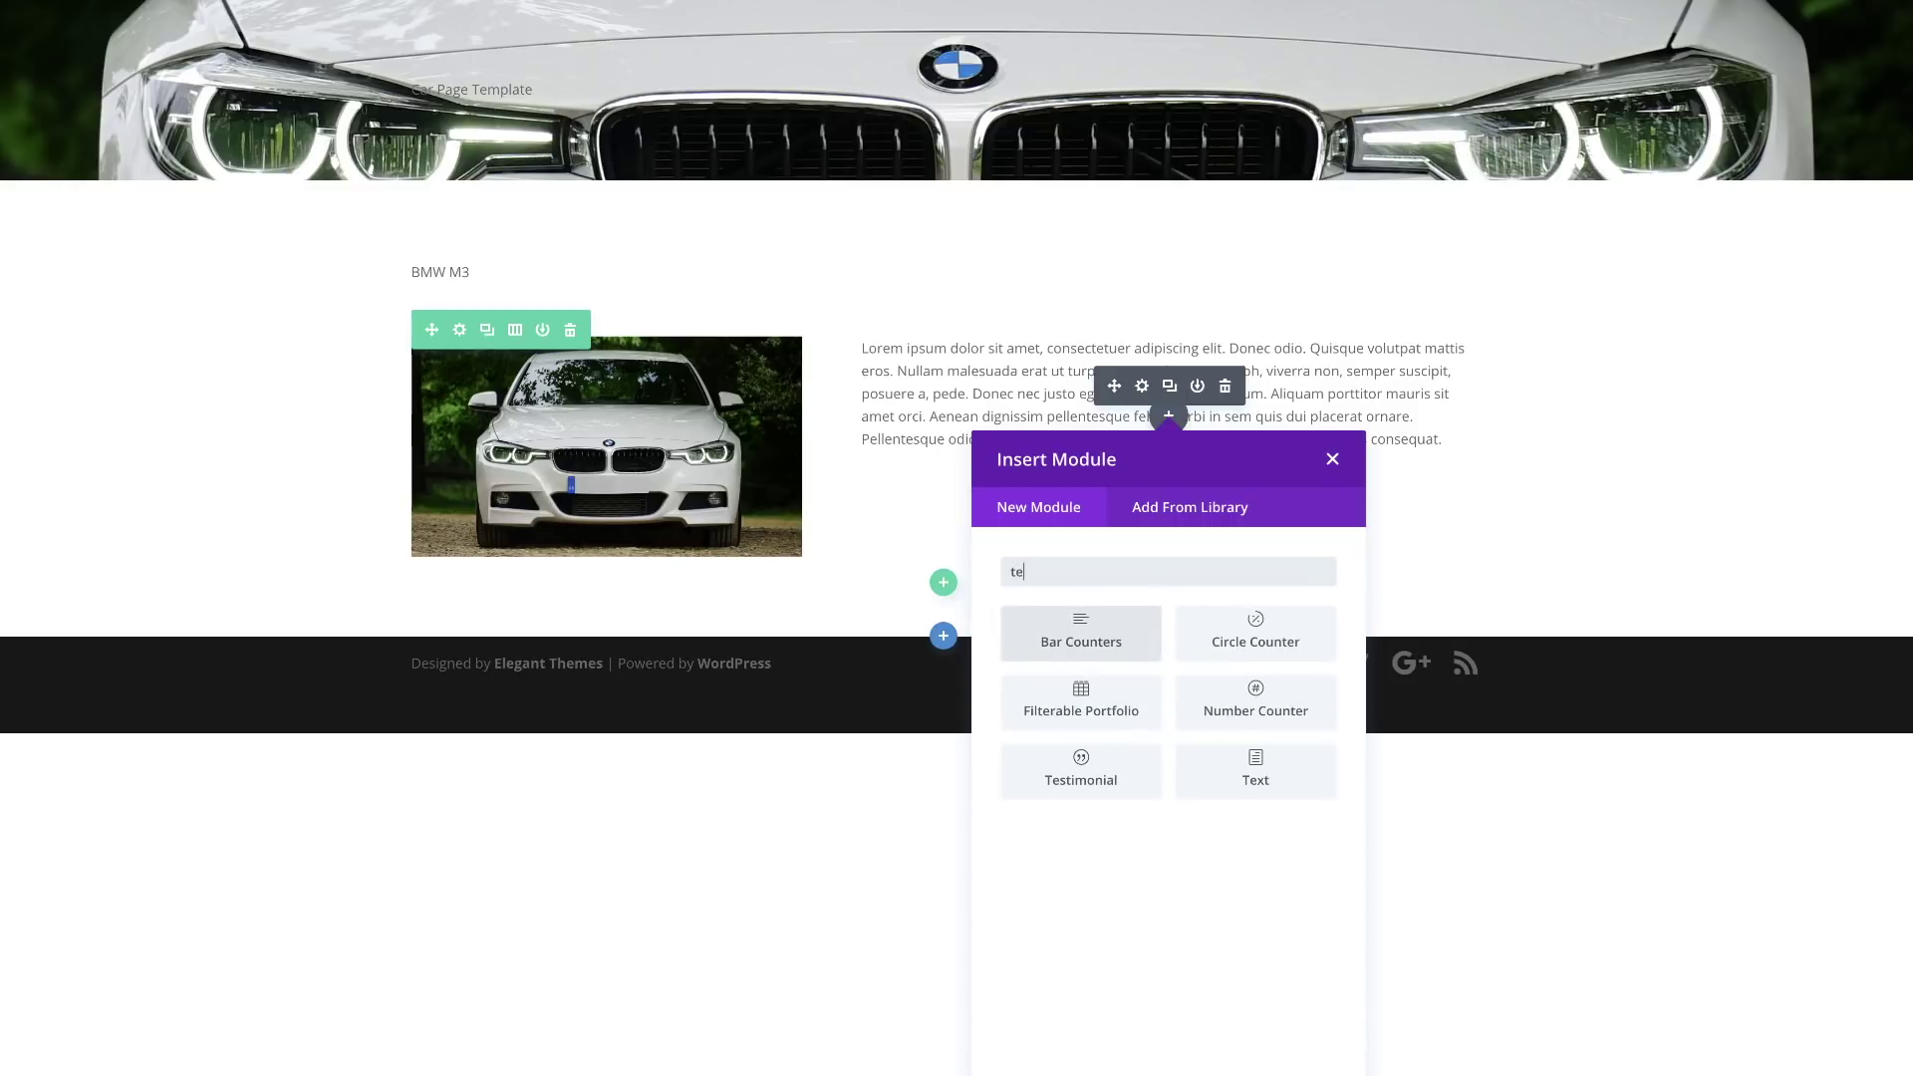
{"action": "left_click", "coordinate": [1282, 709]}
{"action": "left_click", "coordinate": [281, 308]}
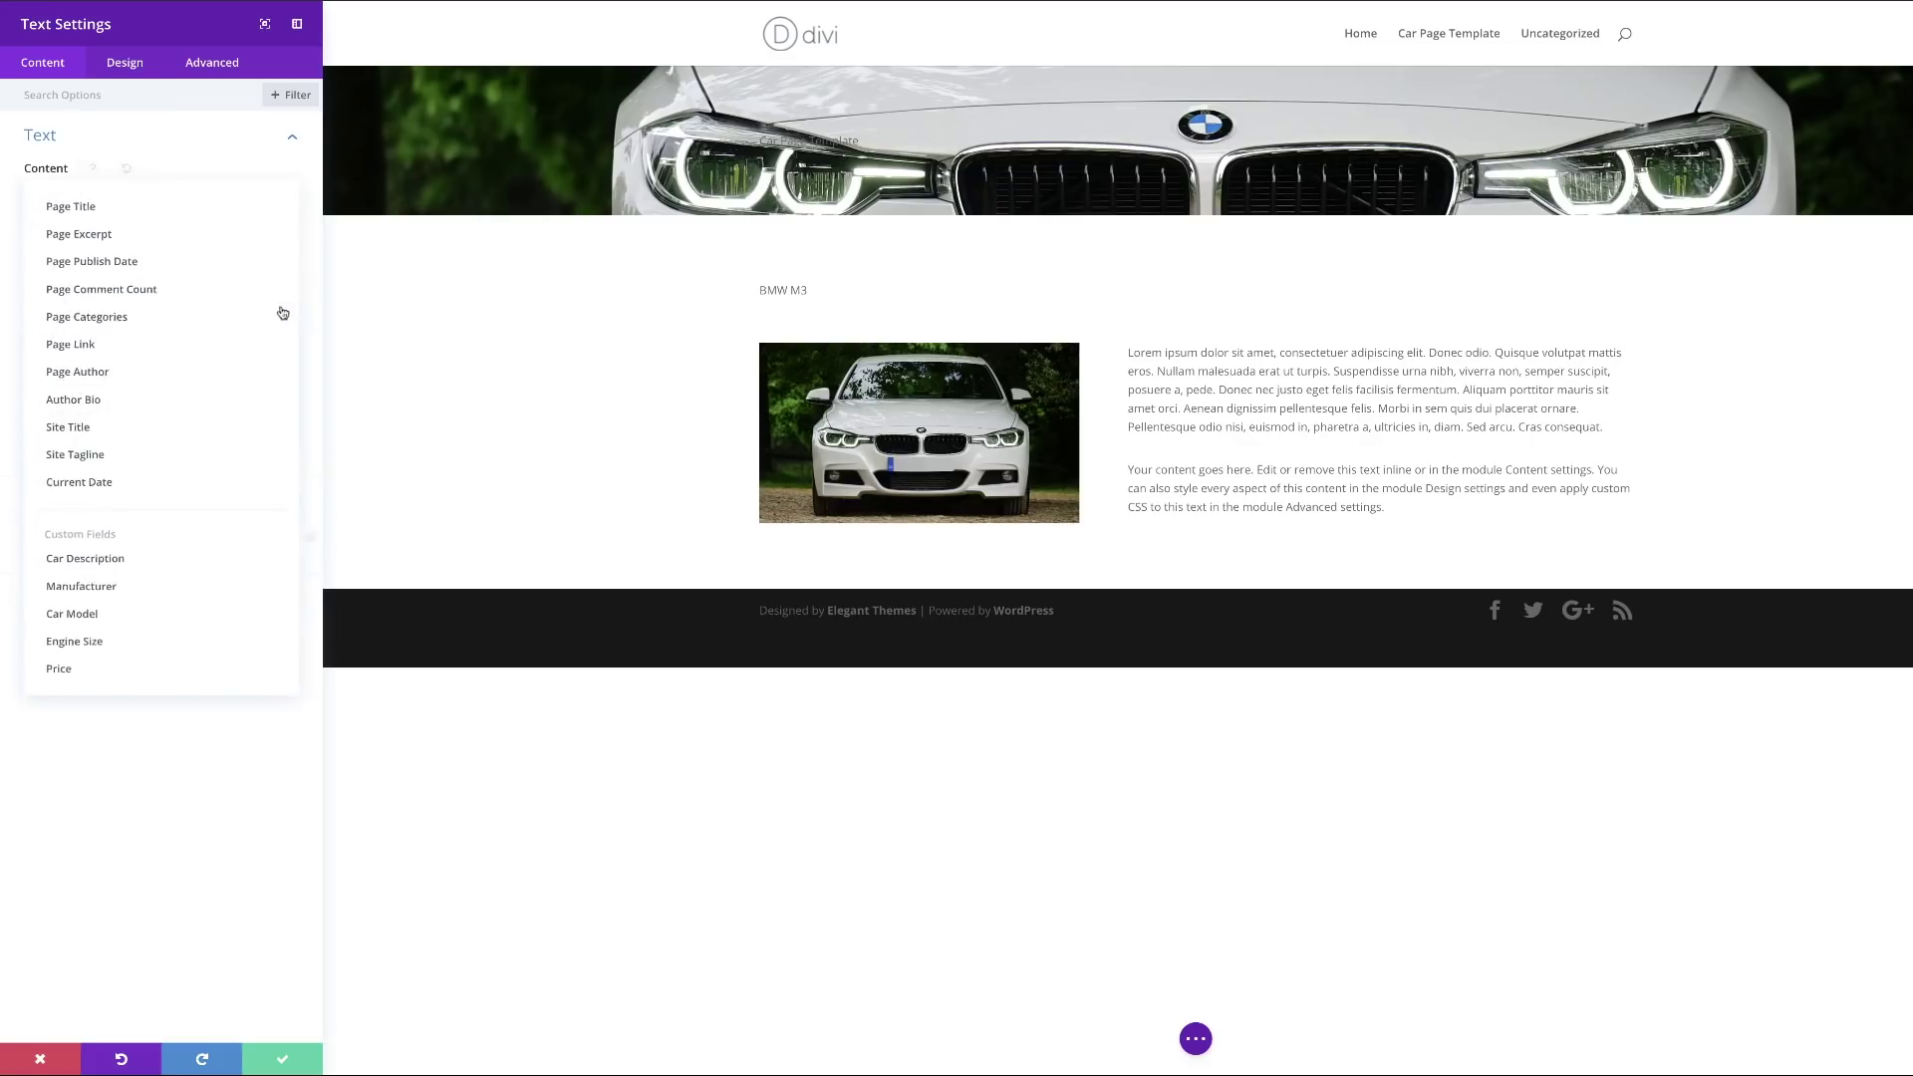
{"action": "left_click", "coordinate": [104, 668]}
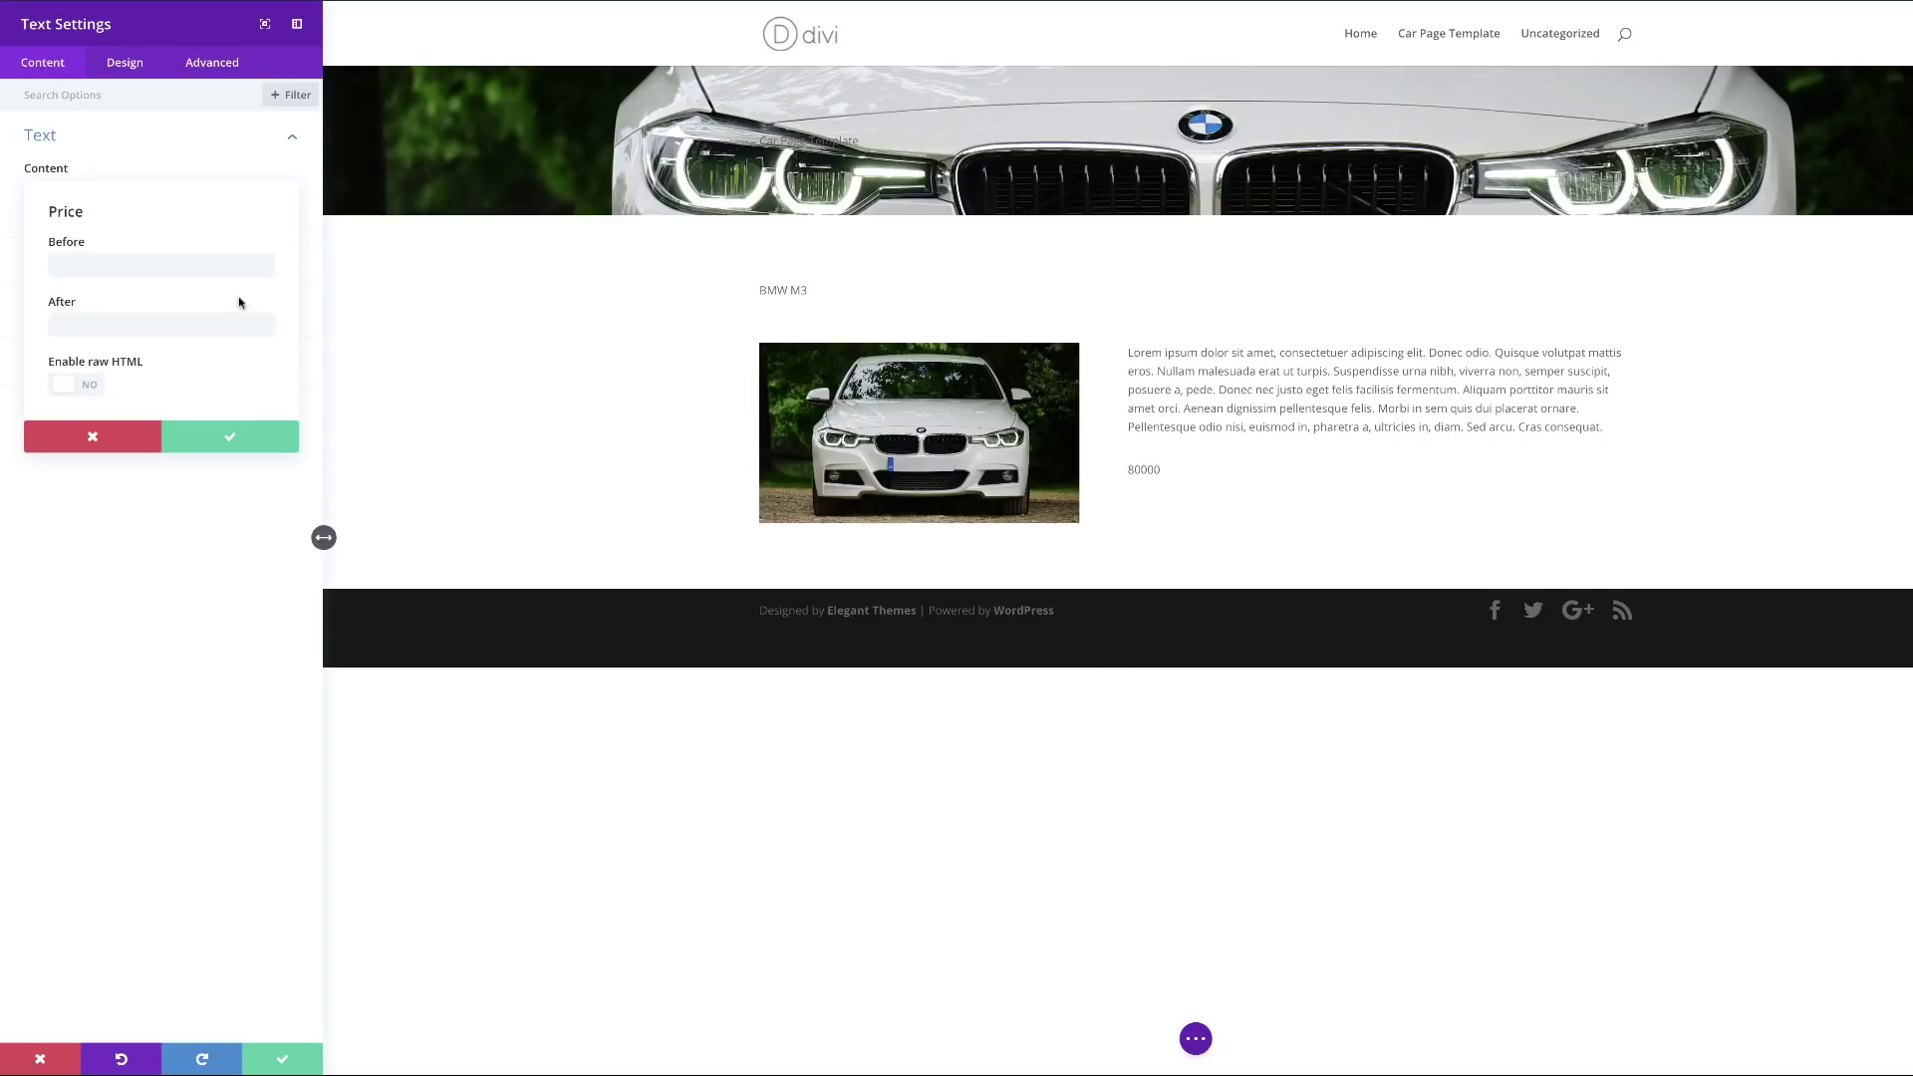
Prefix the price with '£' so it reads £80000, and save the module.
{"action": "left_click", "coordinate": [237, 266]}
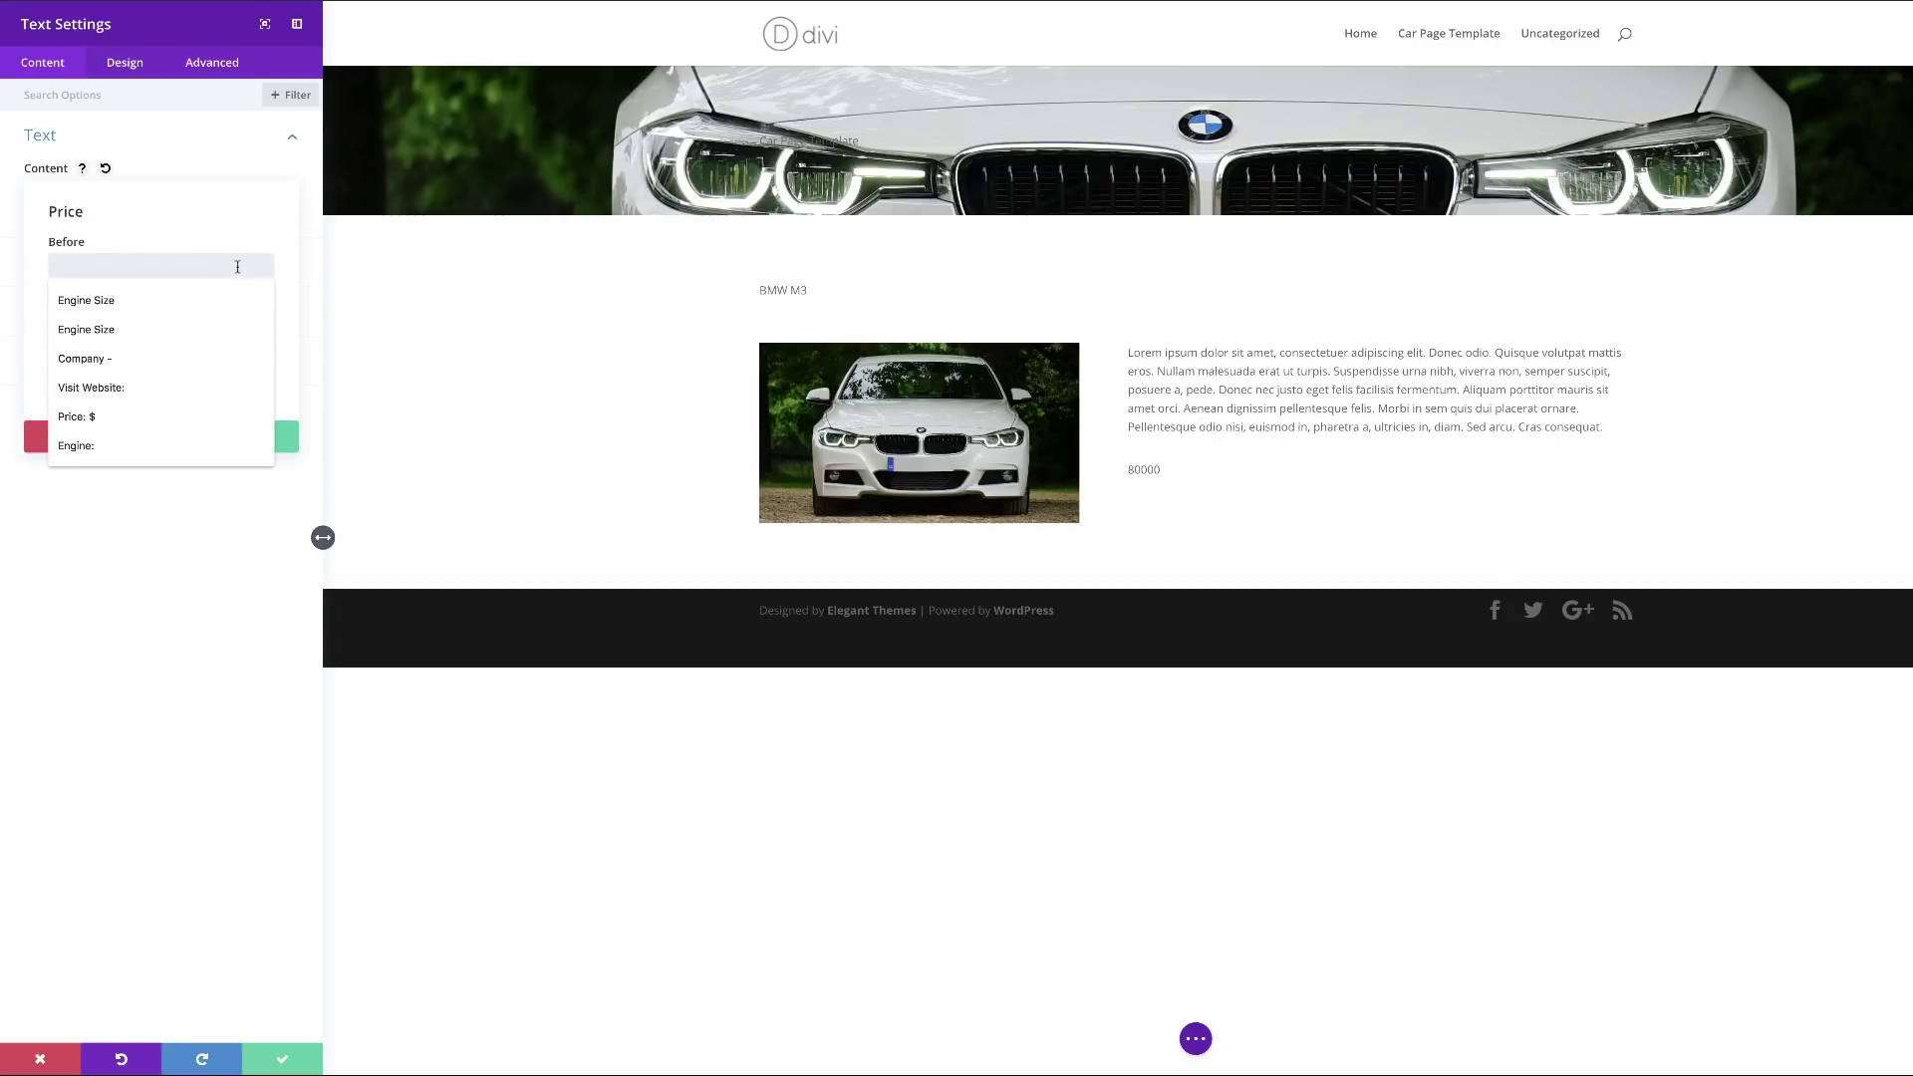
{"action": "type", "text": "£"}
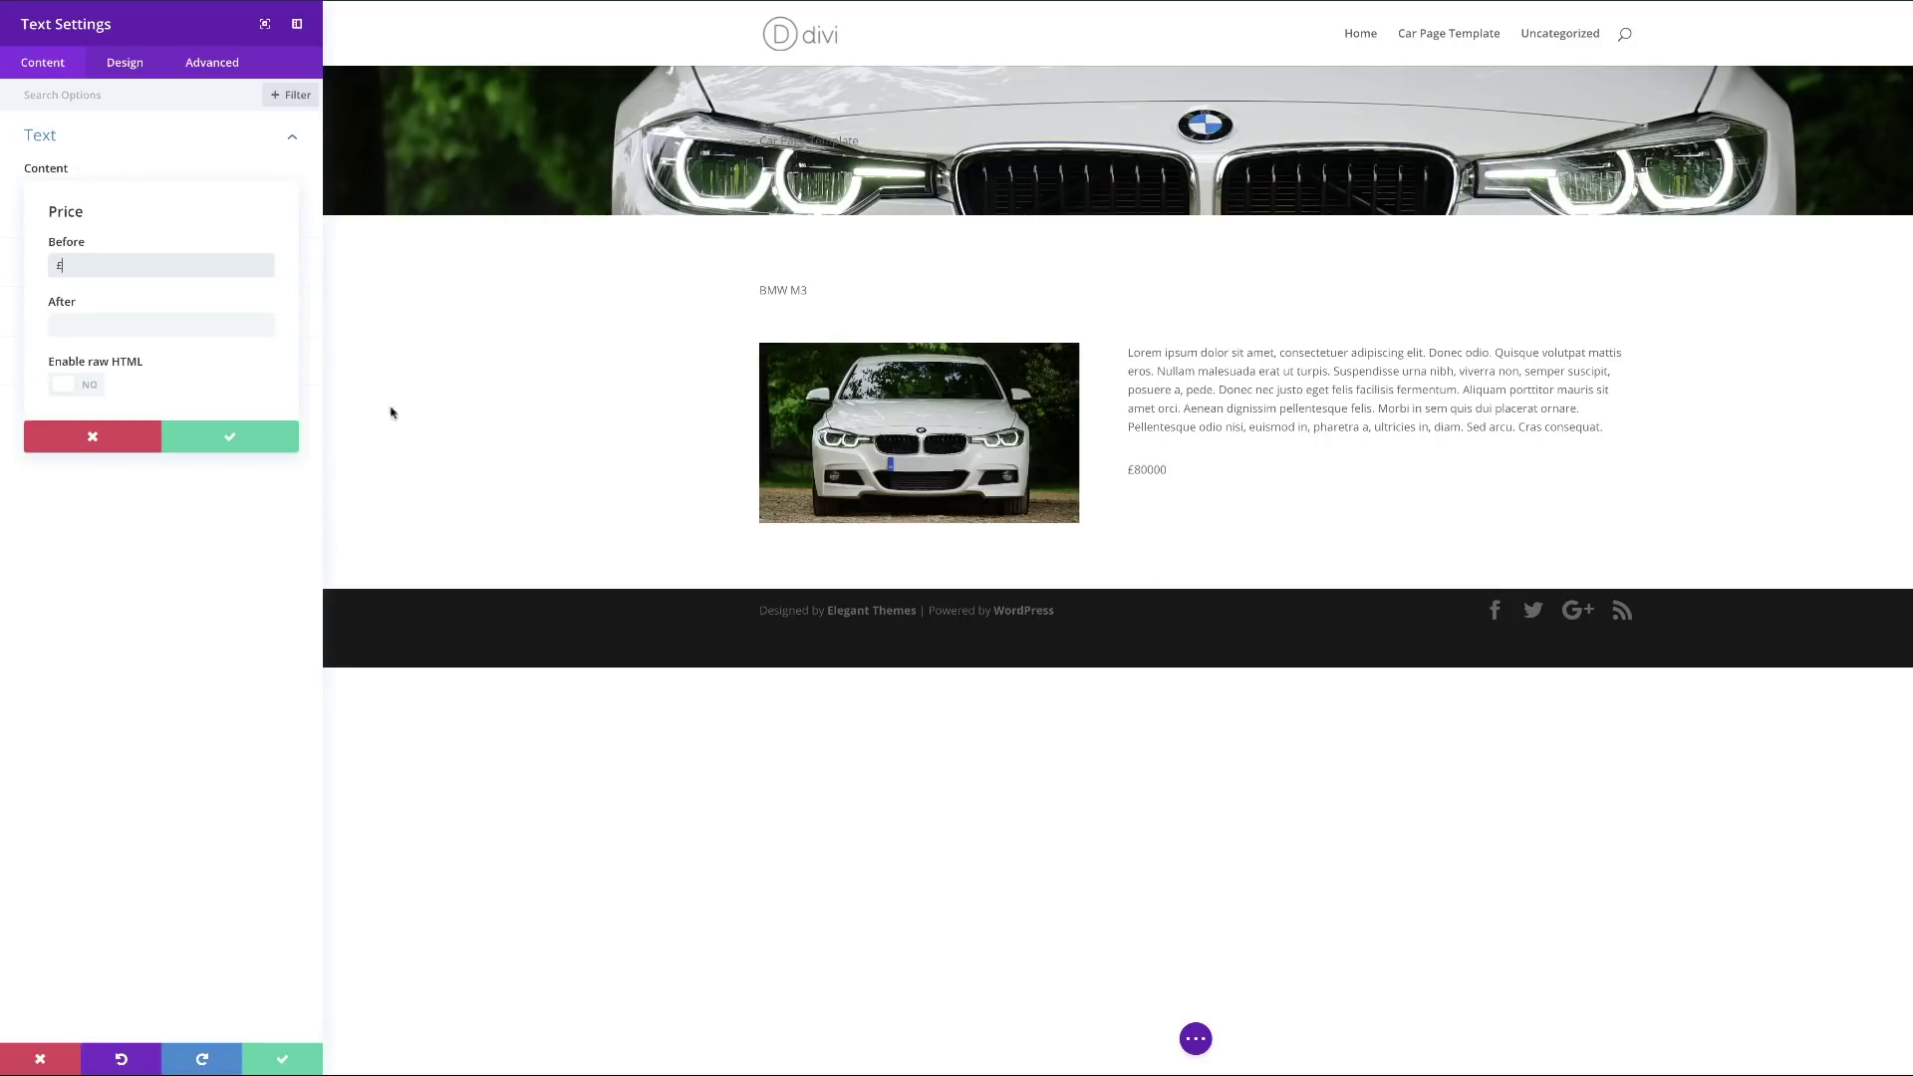
{"action": "left_click", "coordinate": [232, 438]}
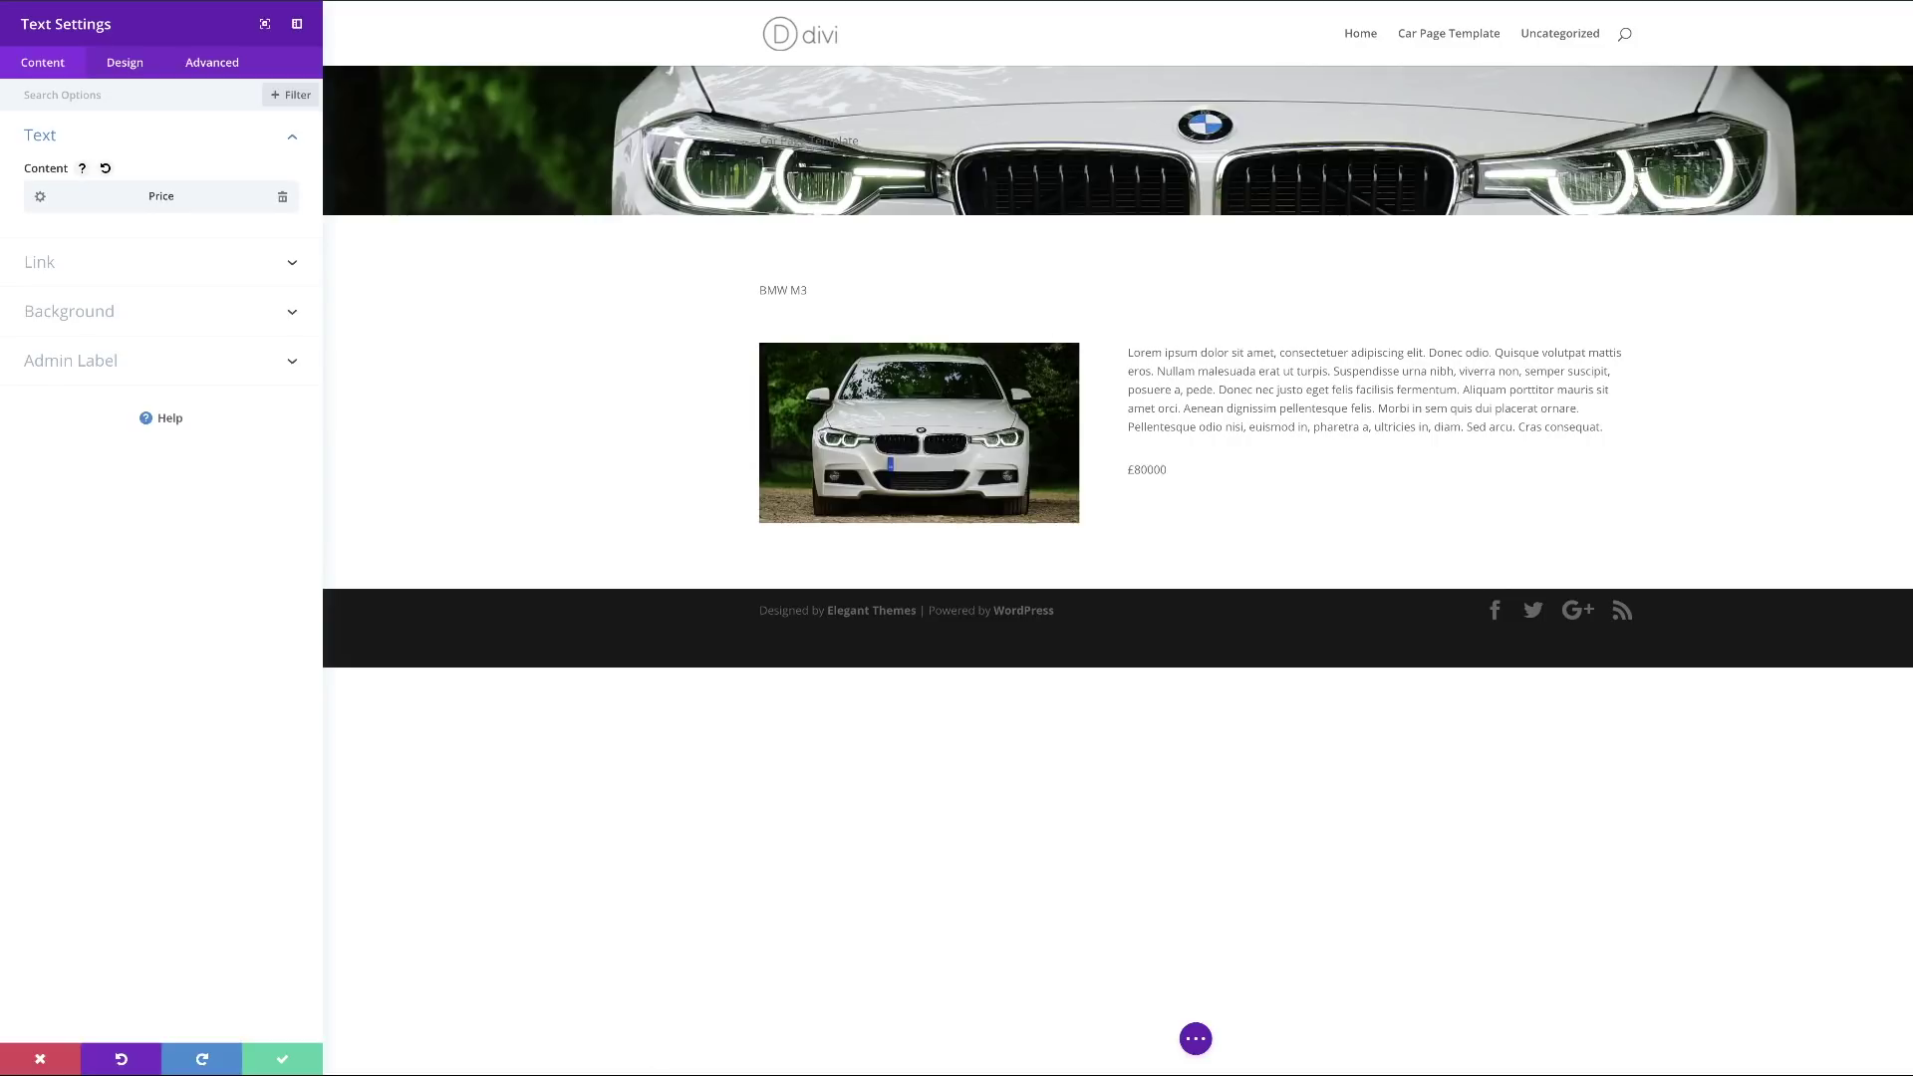
{"action": "left_click", "coordinate": [289, 1059]}
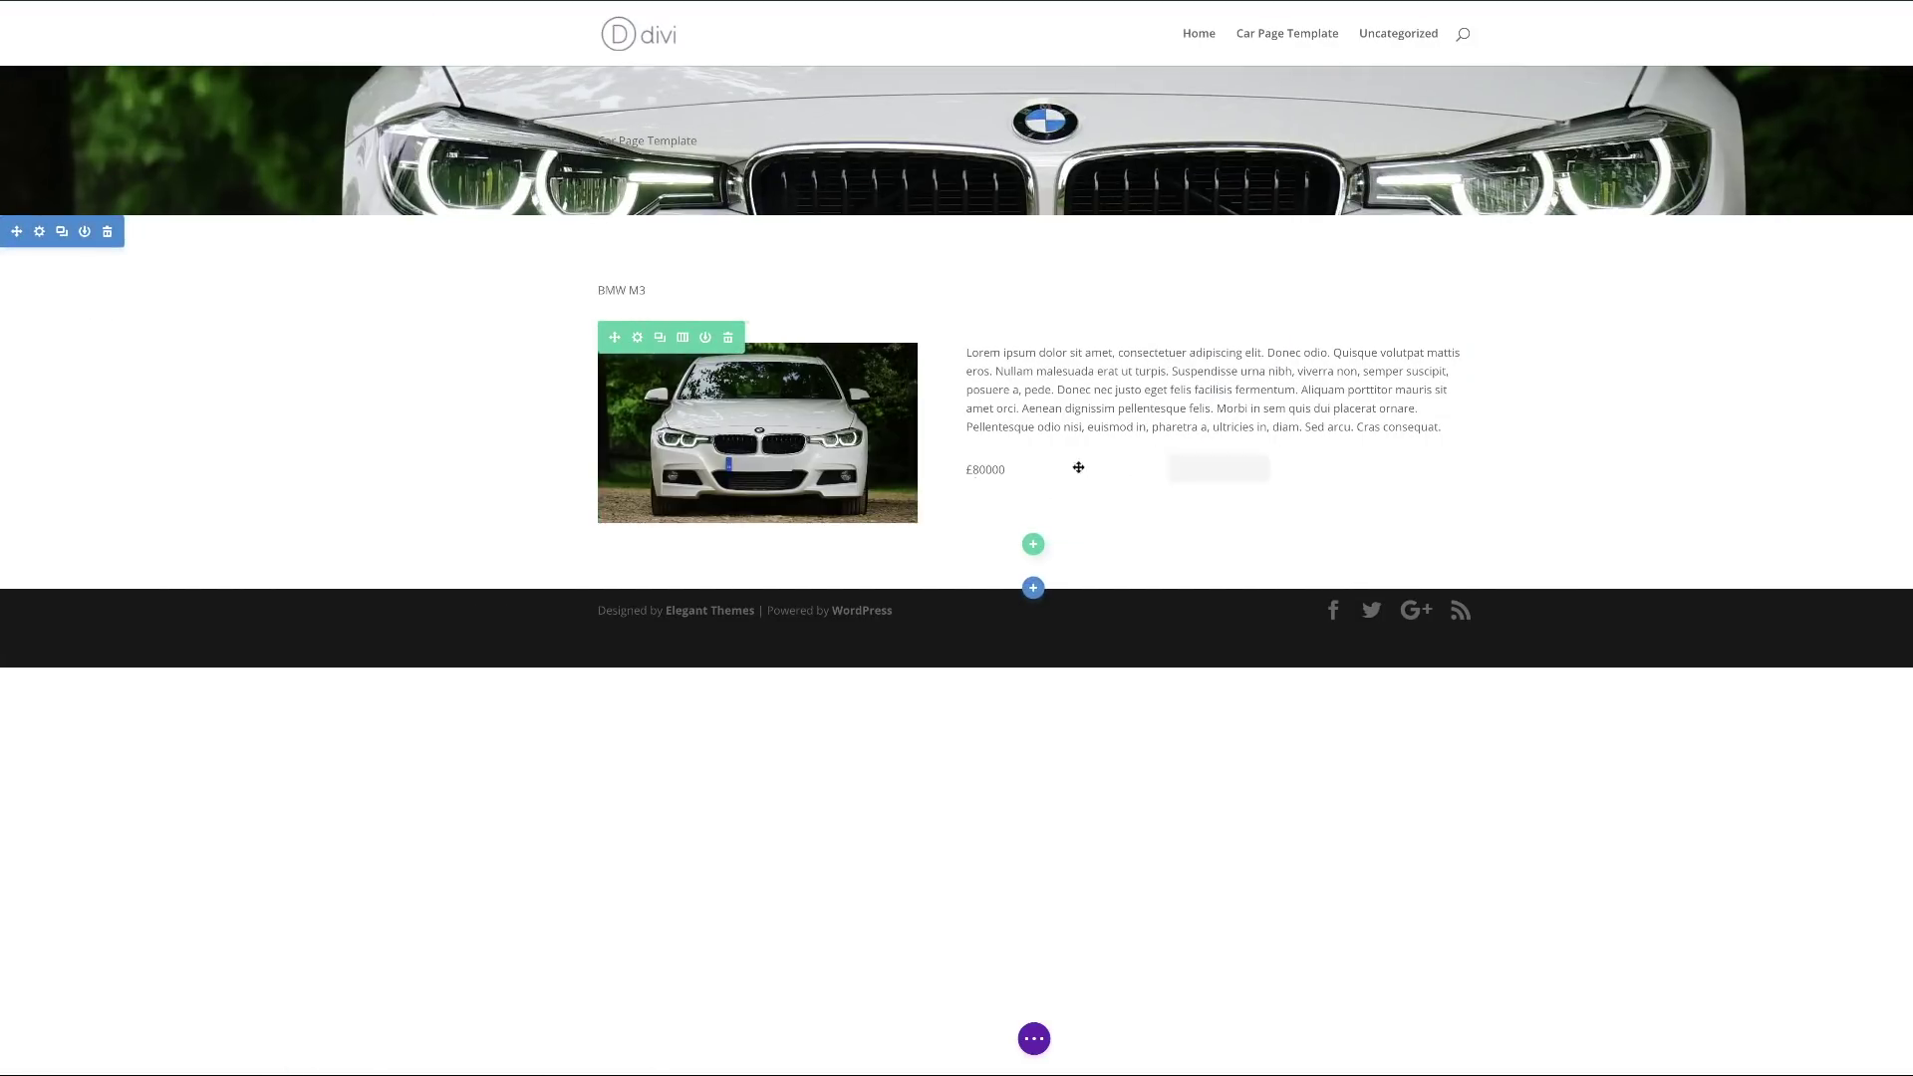
Duplicate the price block and switch the copy to the dynamic Engine Size field, showing V6.
{"action": "left_click", "coordinate": [1219, 470]}
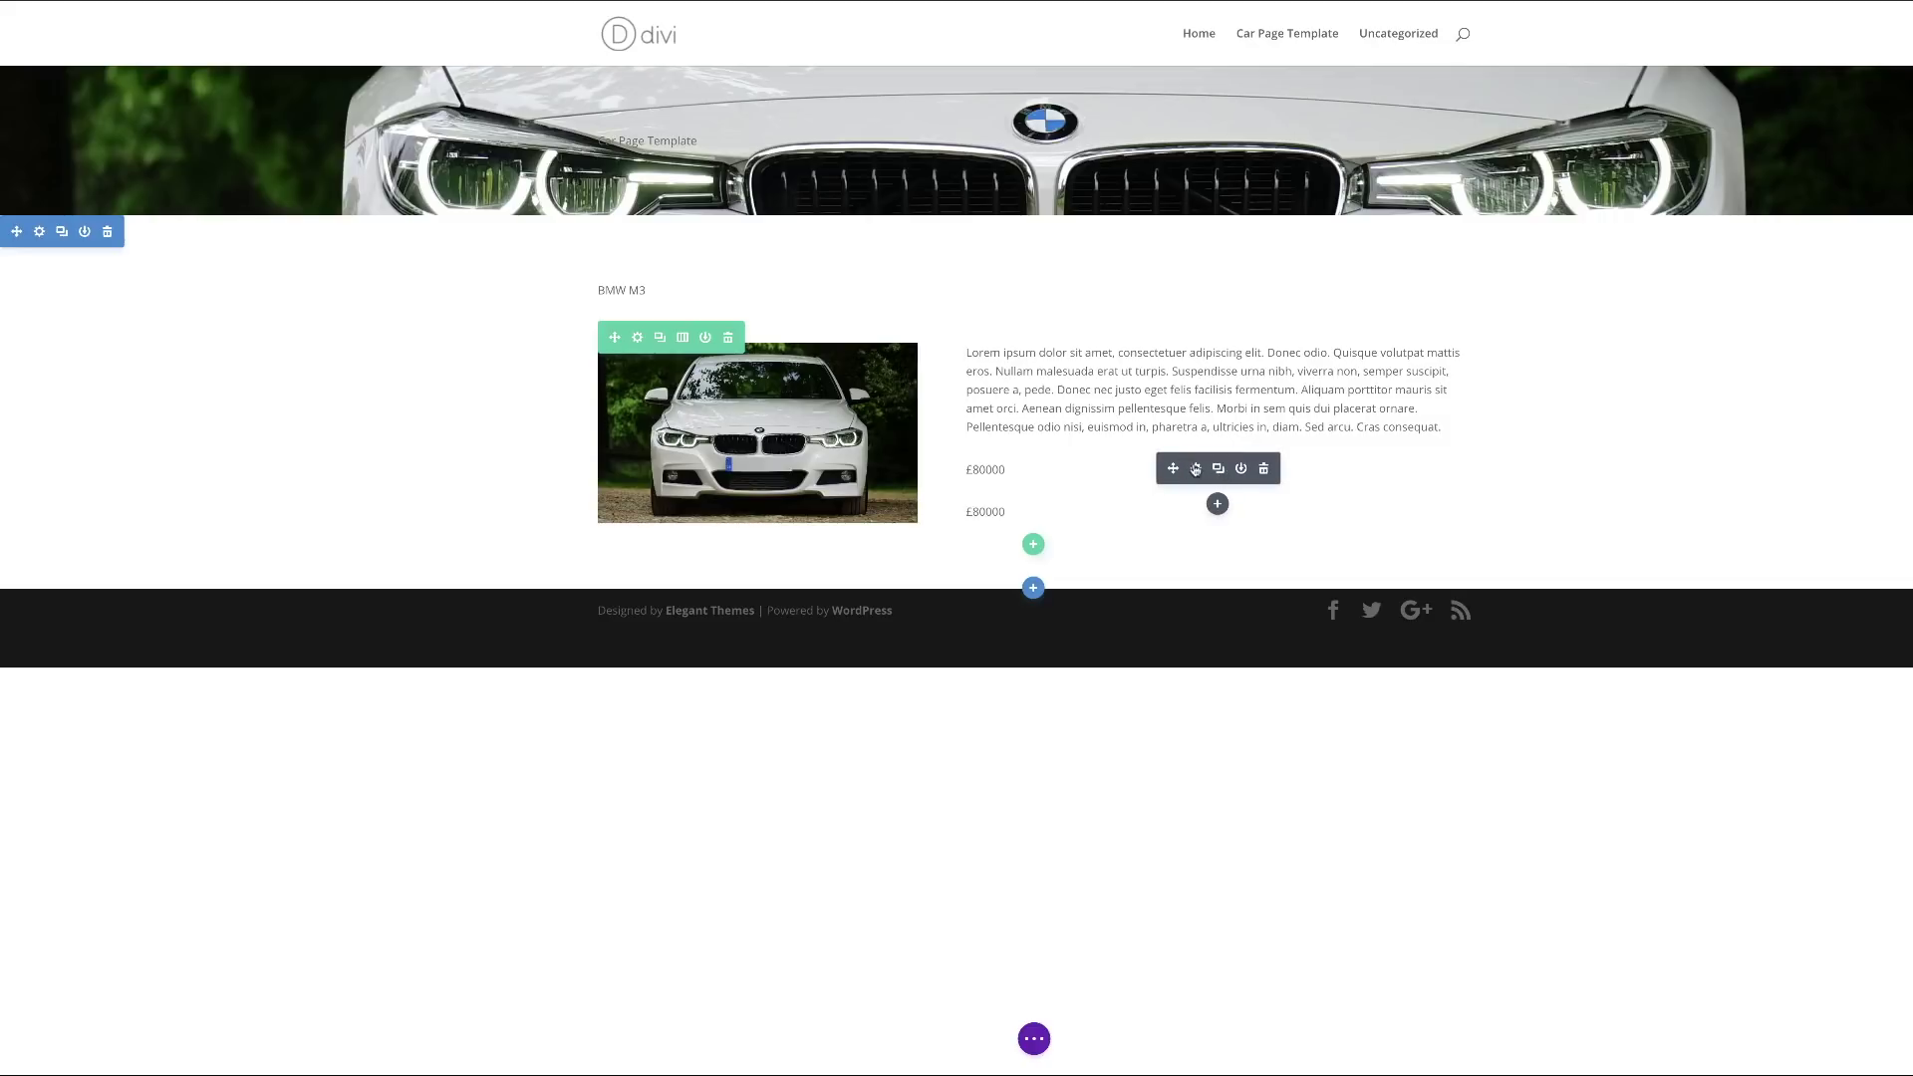
{"action": "left_click", "coordinate": [1195, 469]}
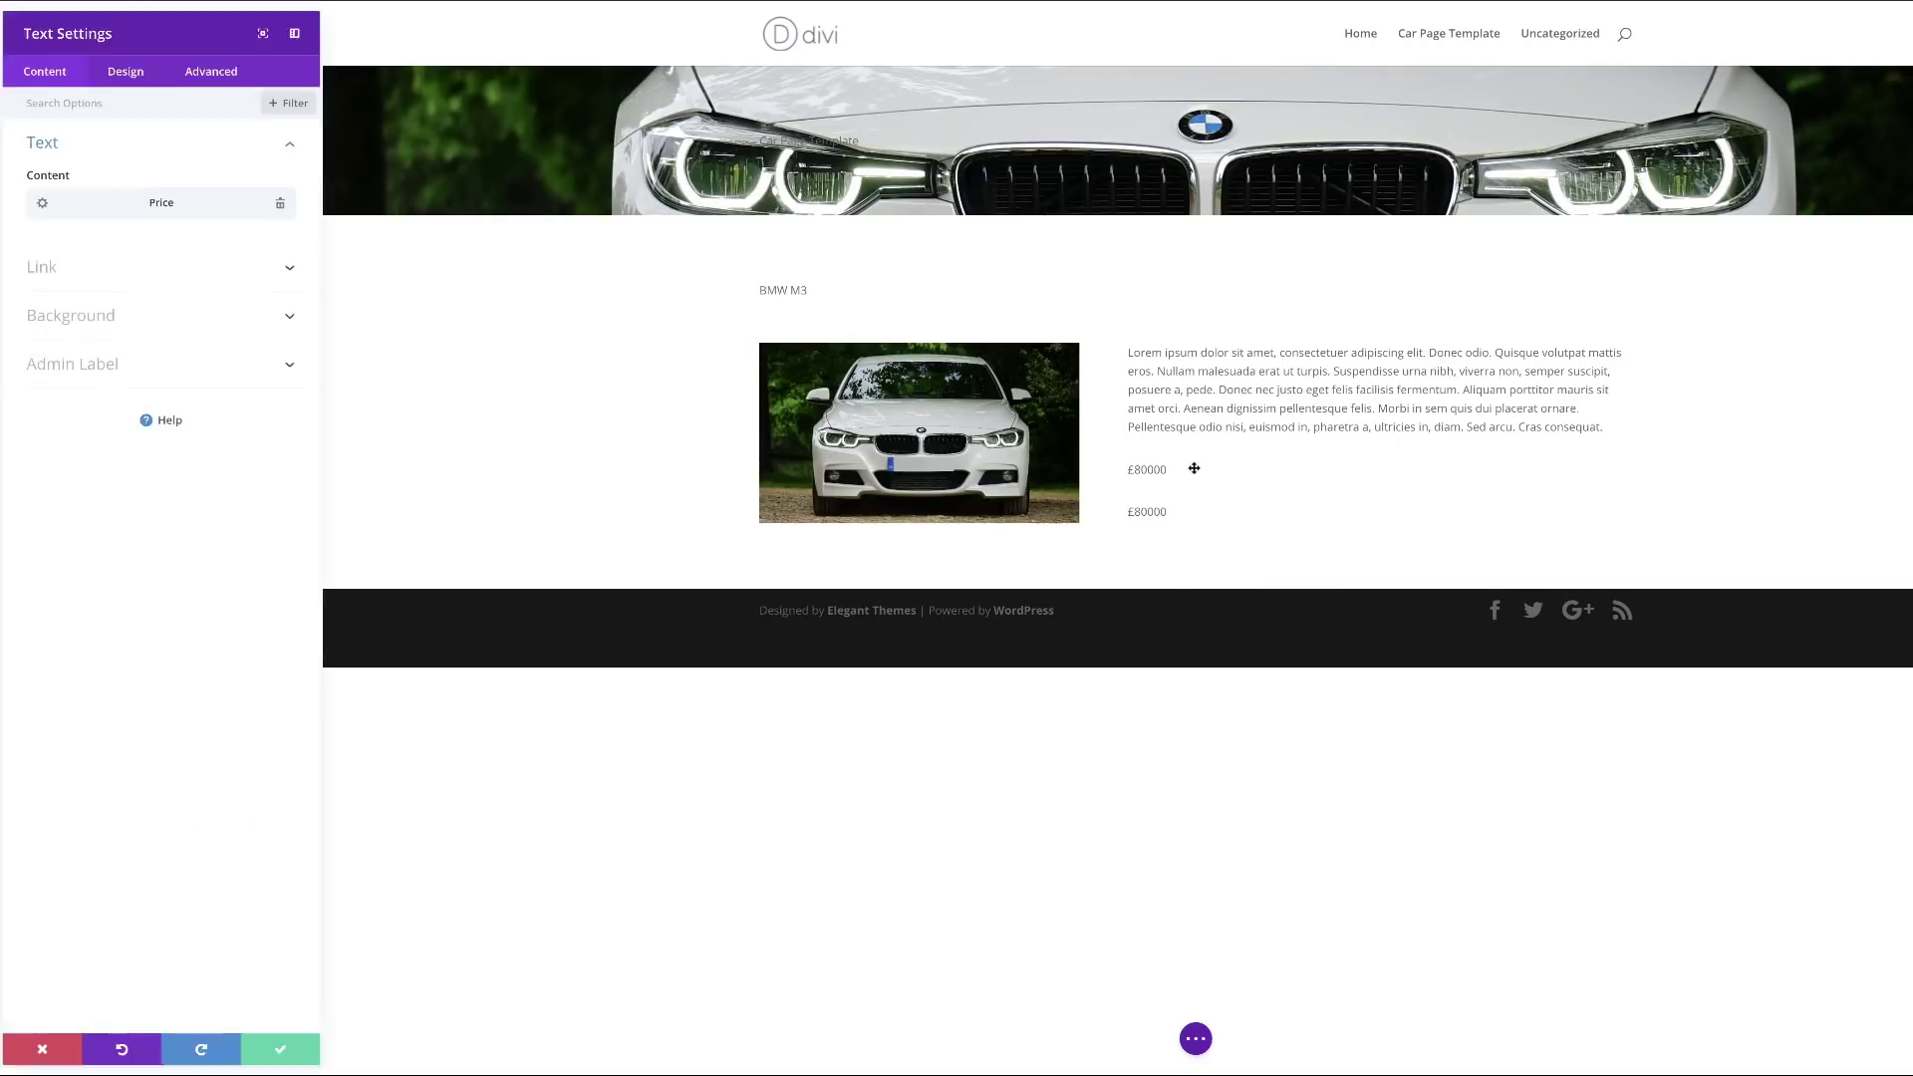
{"action": "left_click", "coordinate": [286, 202]}
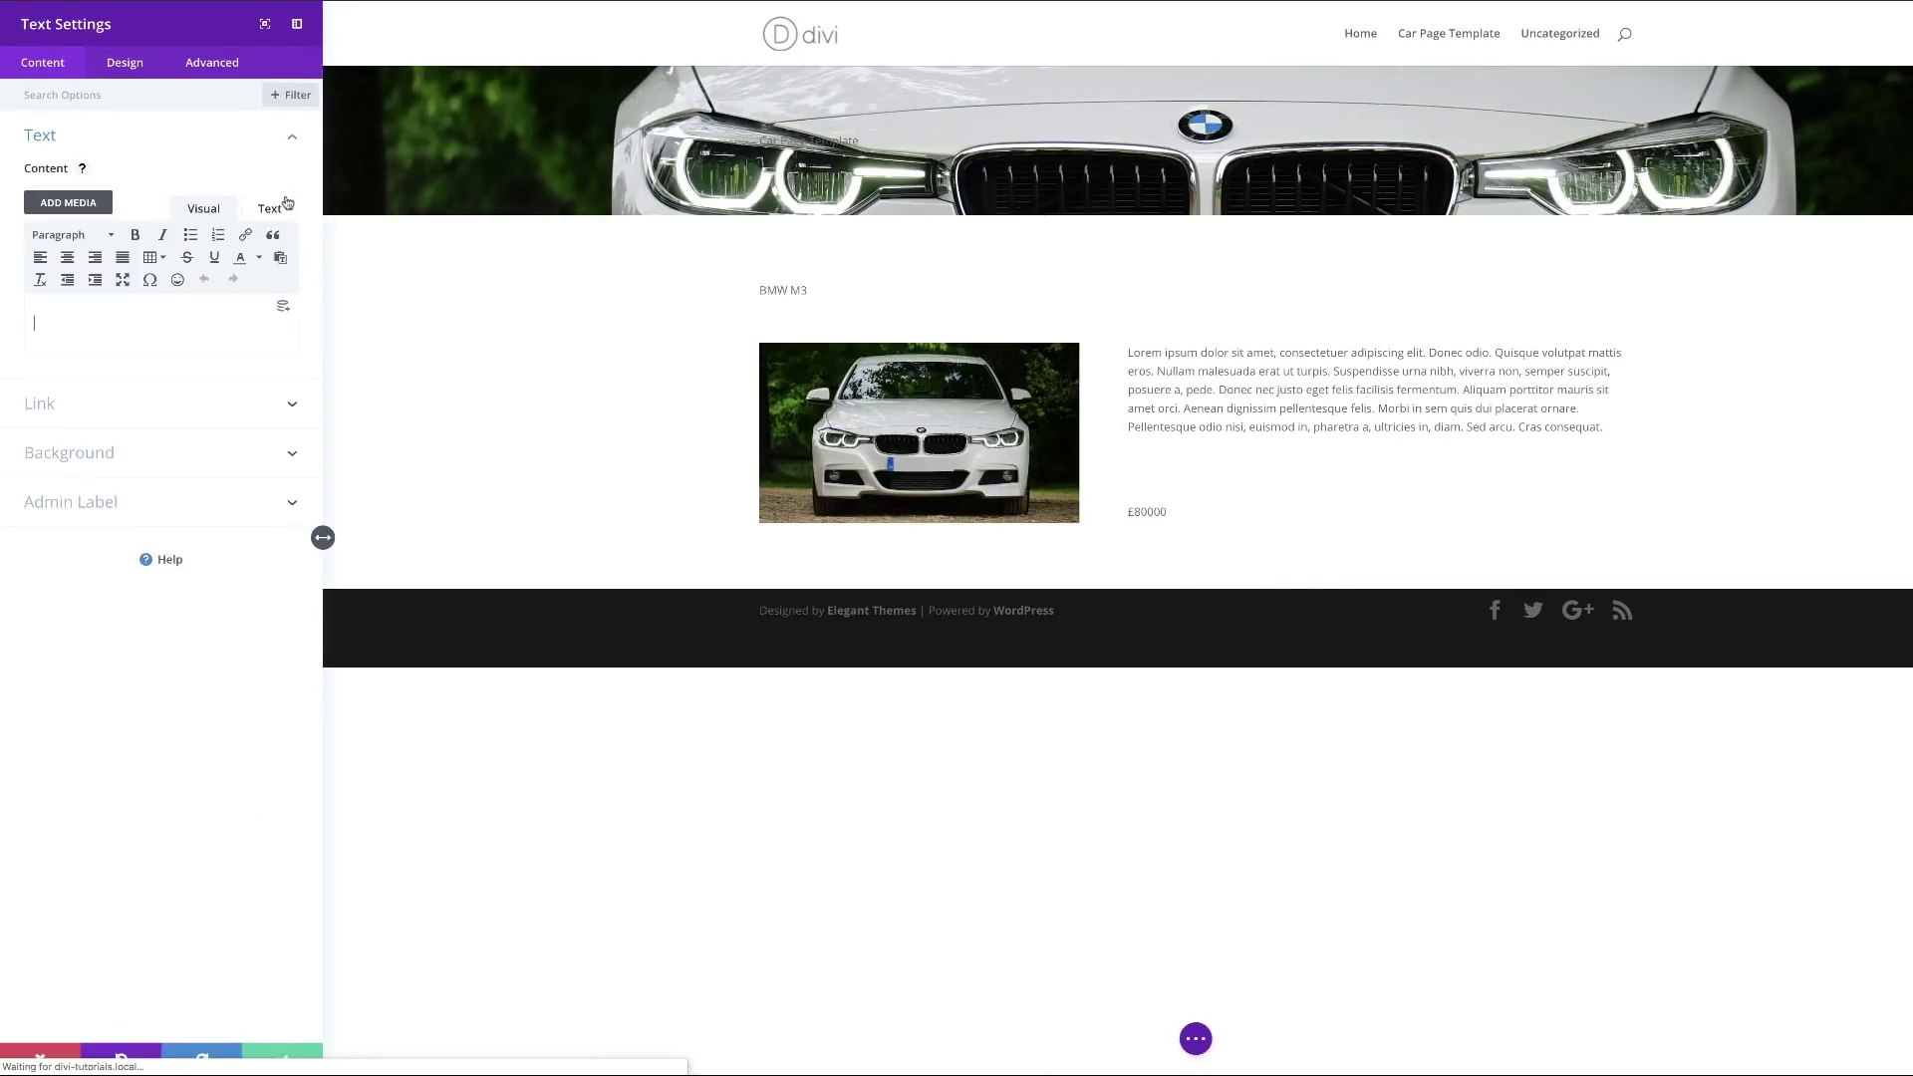
{"action": "left_click", "coordinate": [283, 335]}
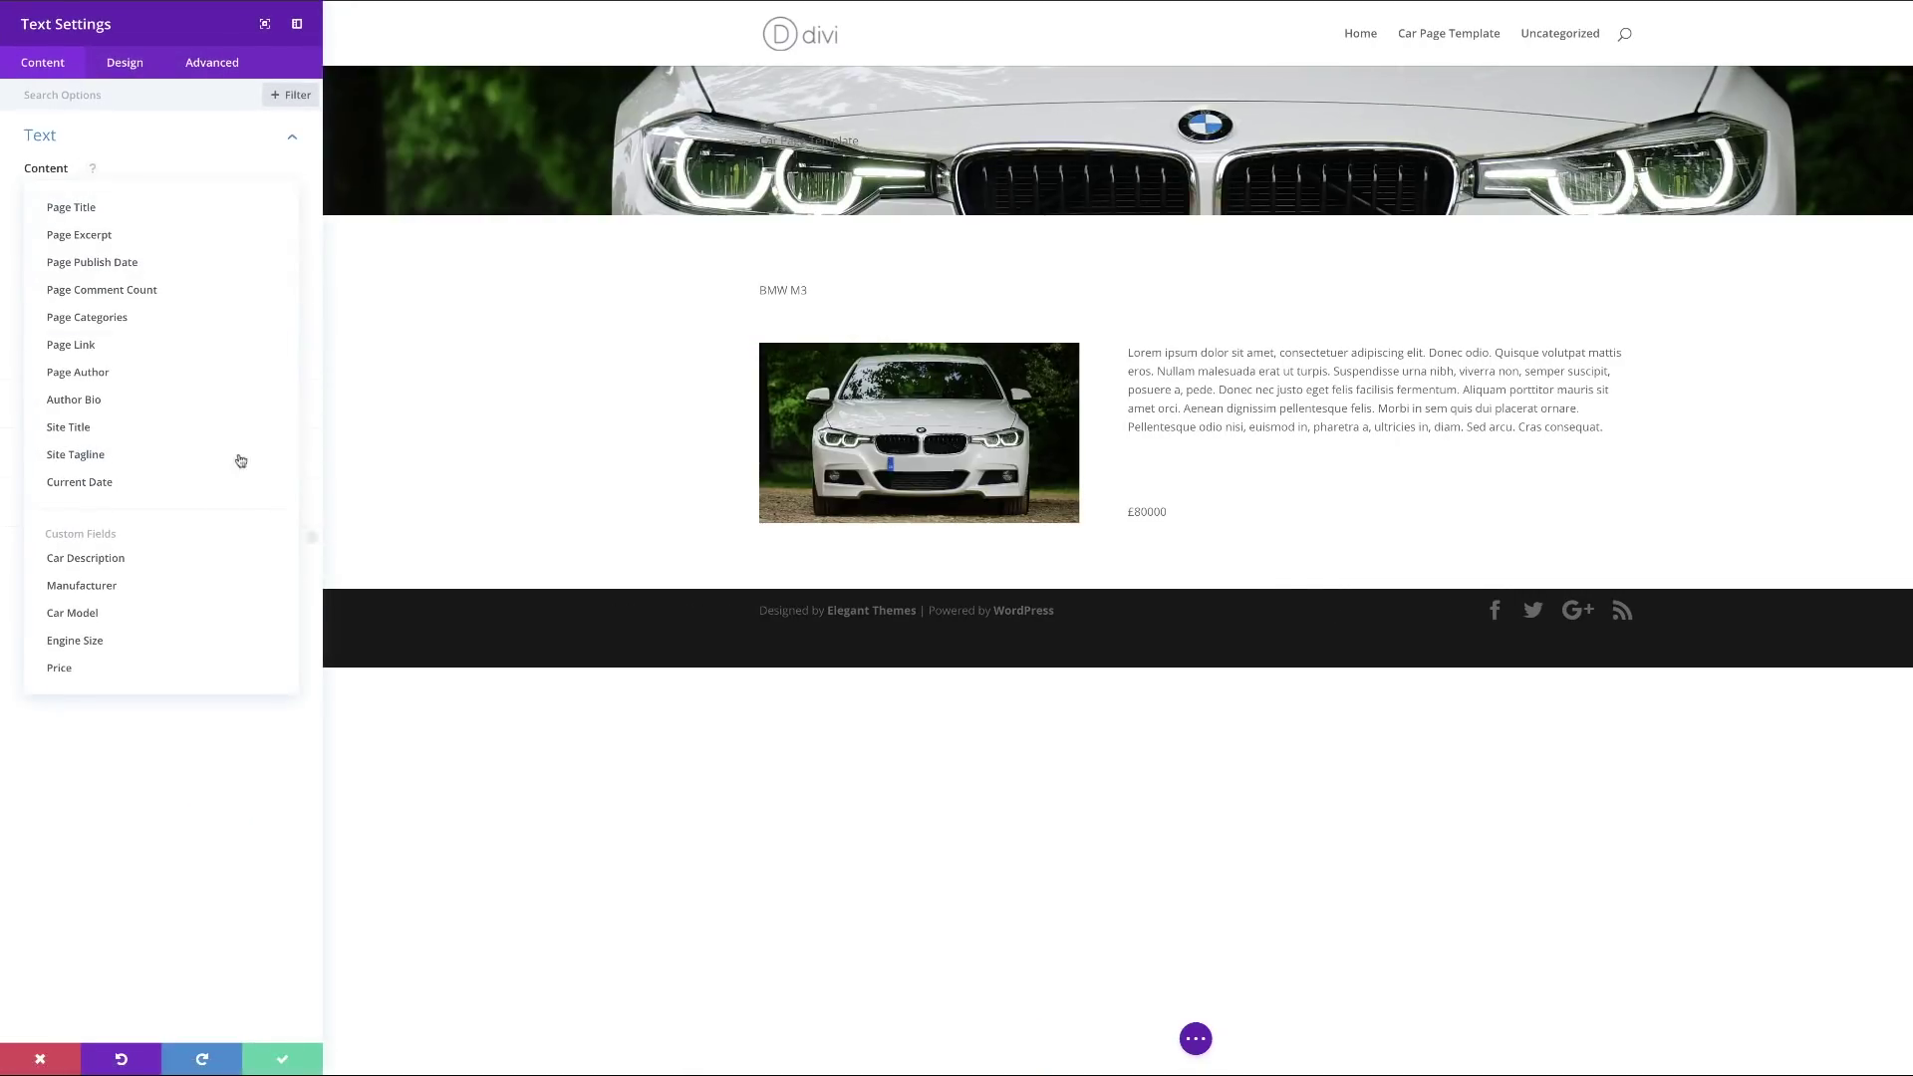
{"action": "left_click", "coordinate": [104, 642]}
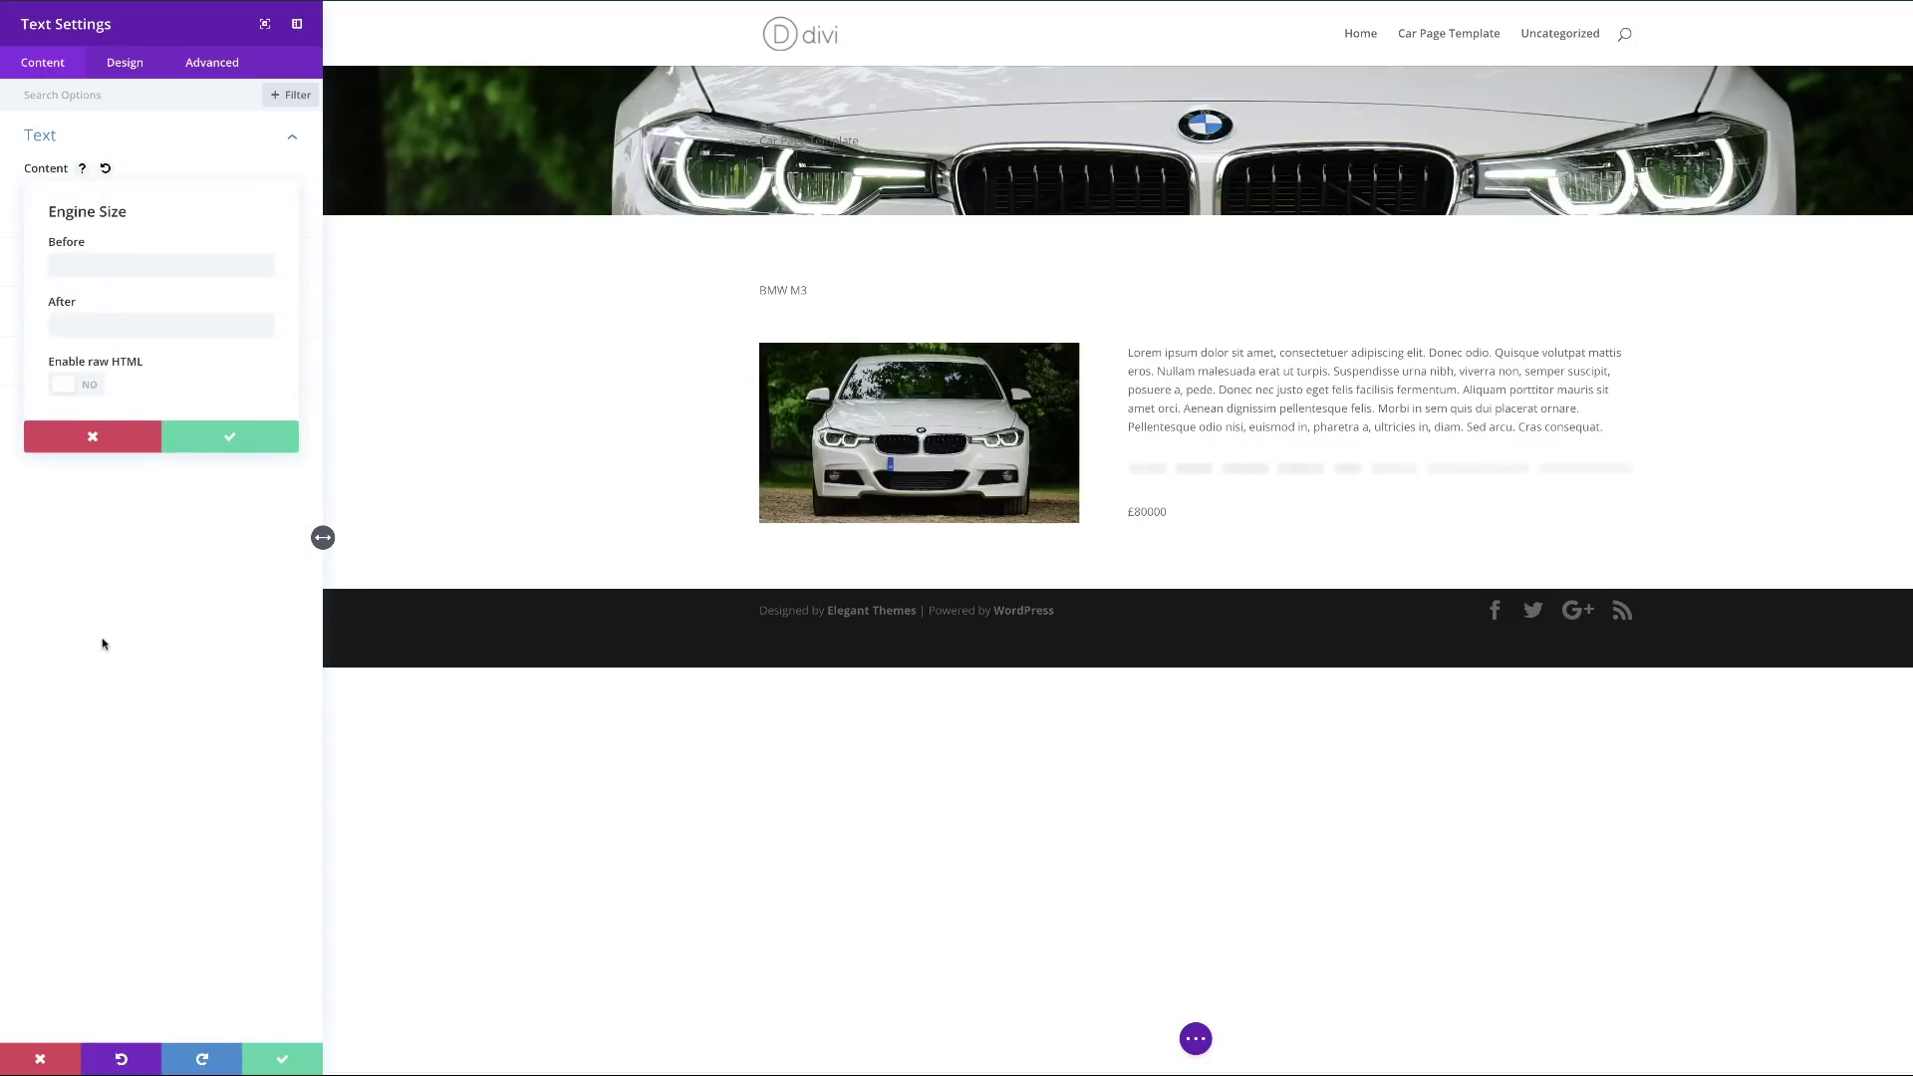
{"action": "left_click", "coordinate": [104, 261]}
{"action": "type", "text": "V"}
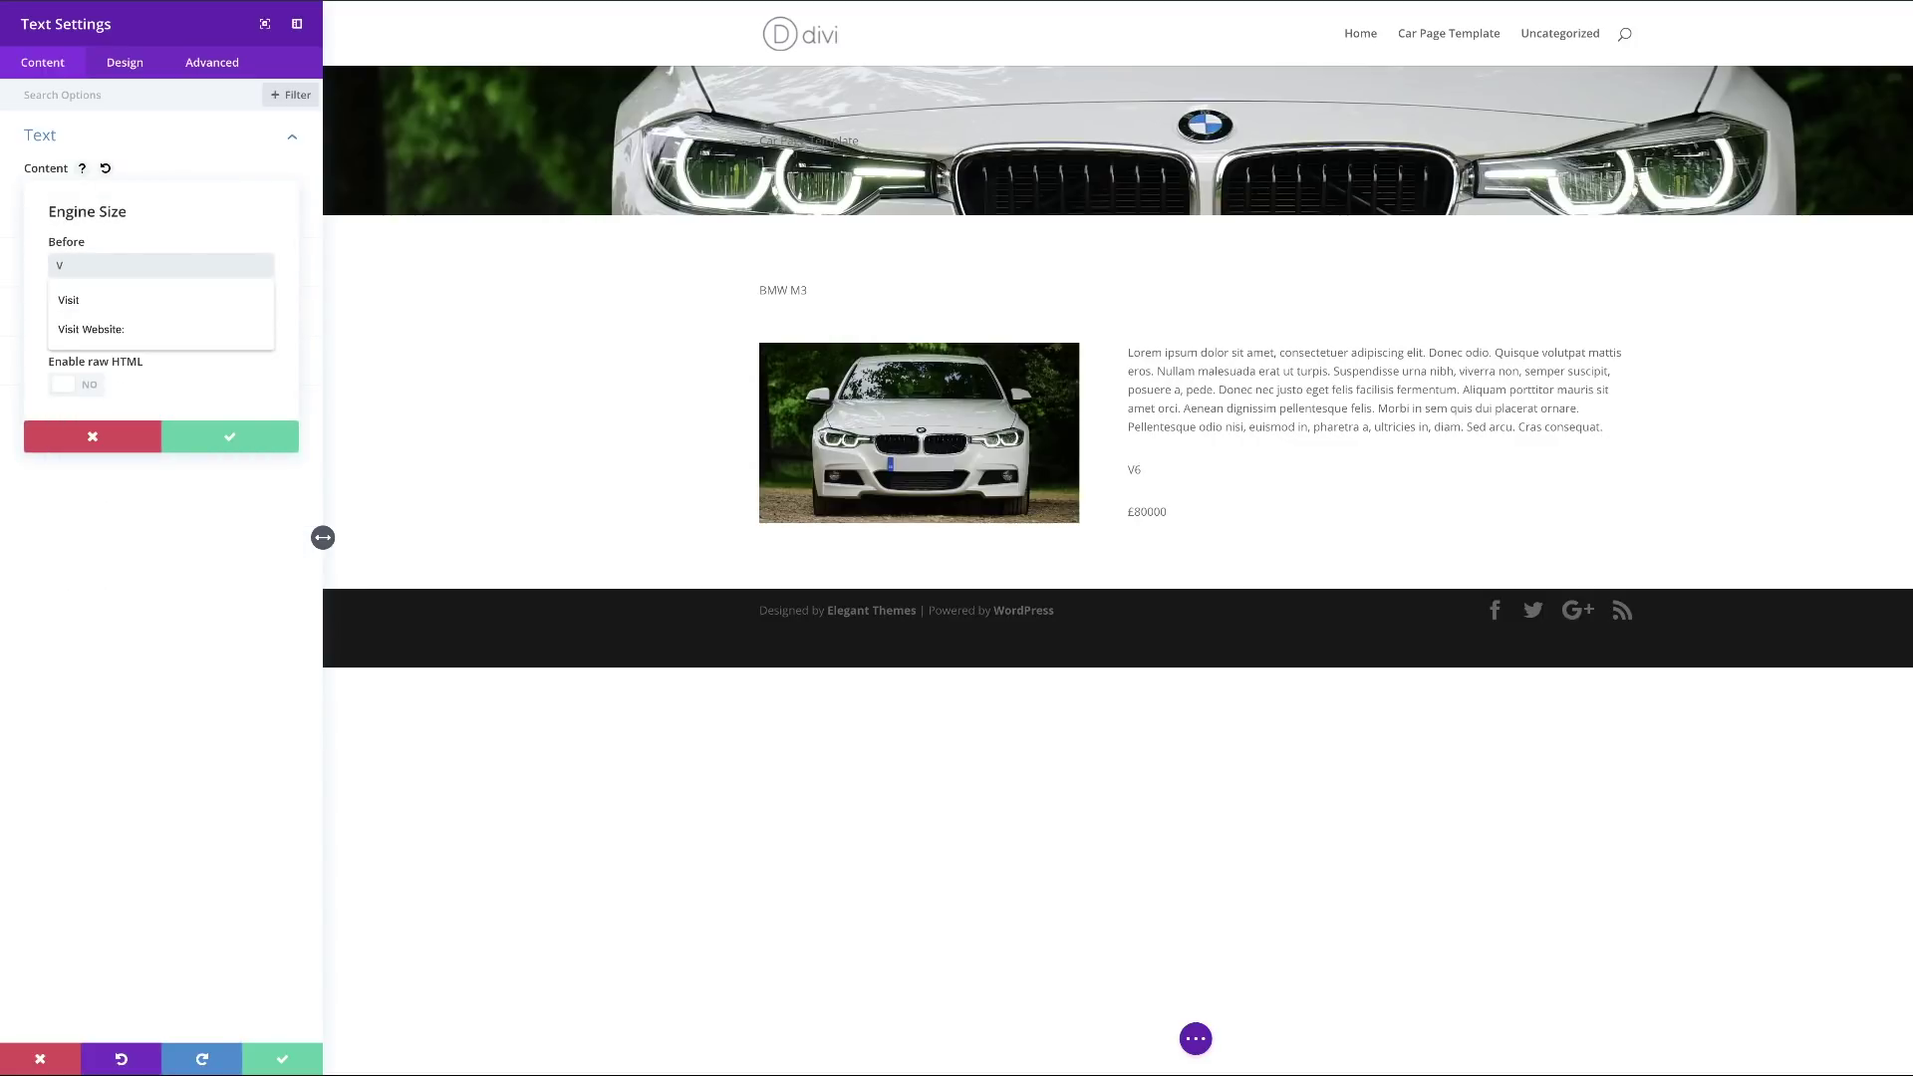
{"action": "left_click", "coordinate": [282, 1058]}
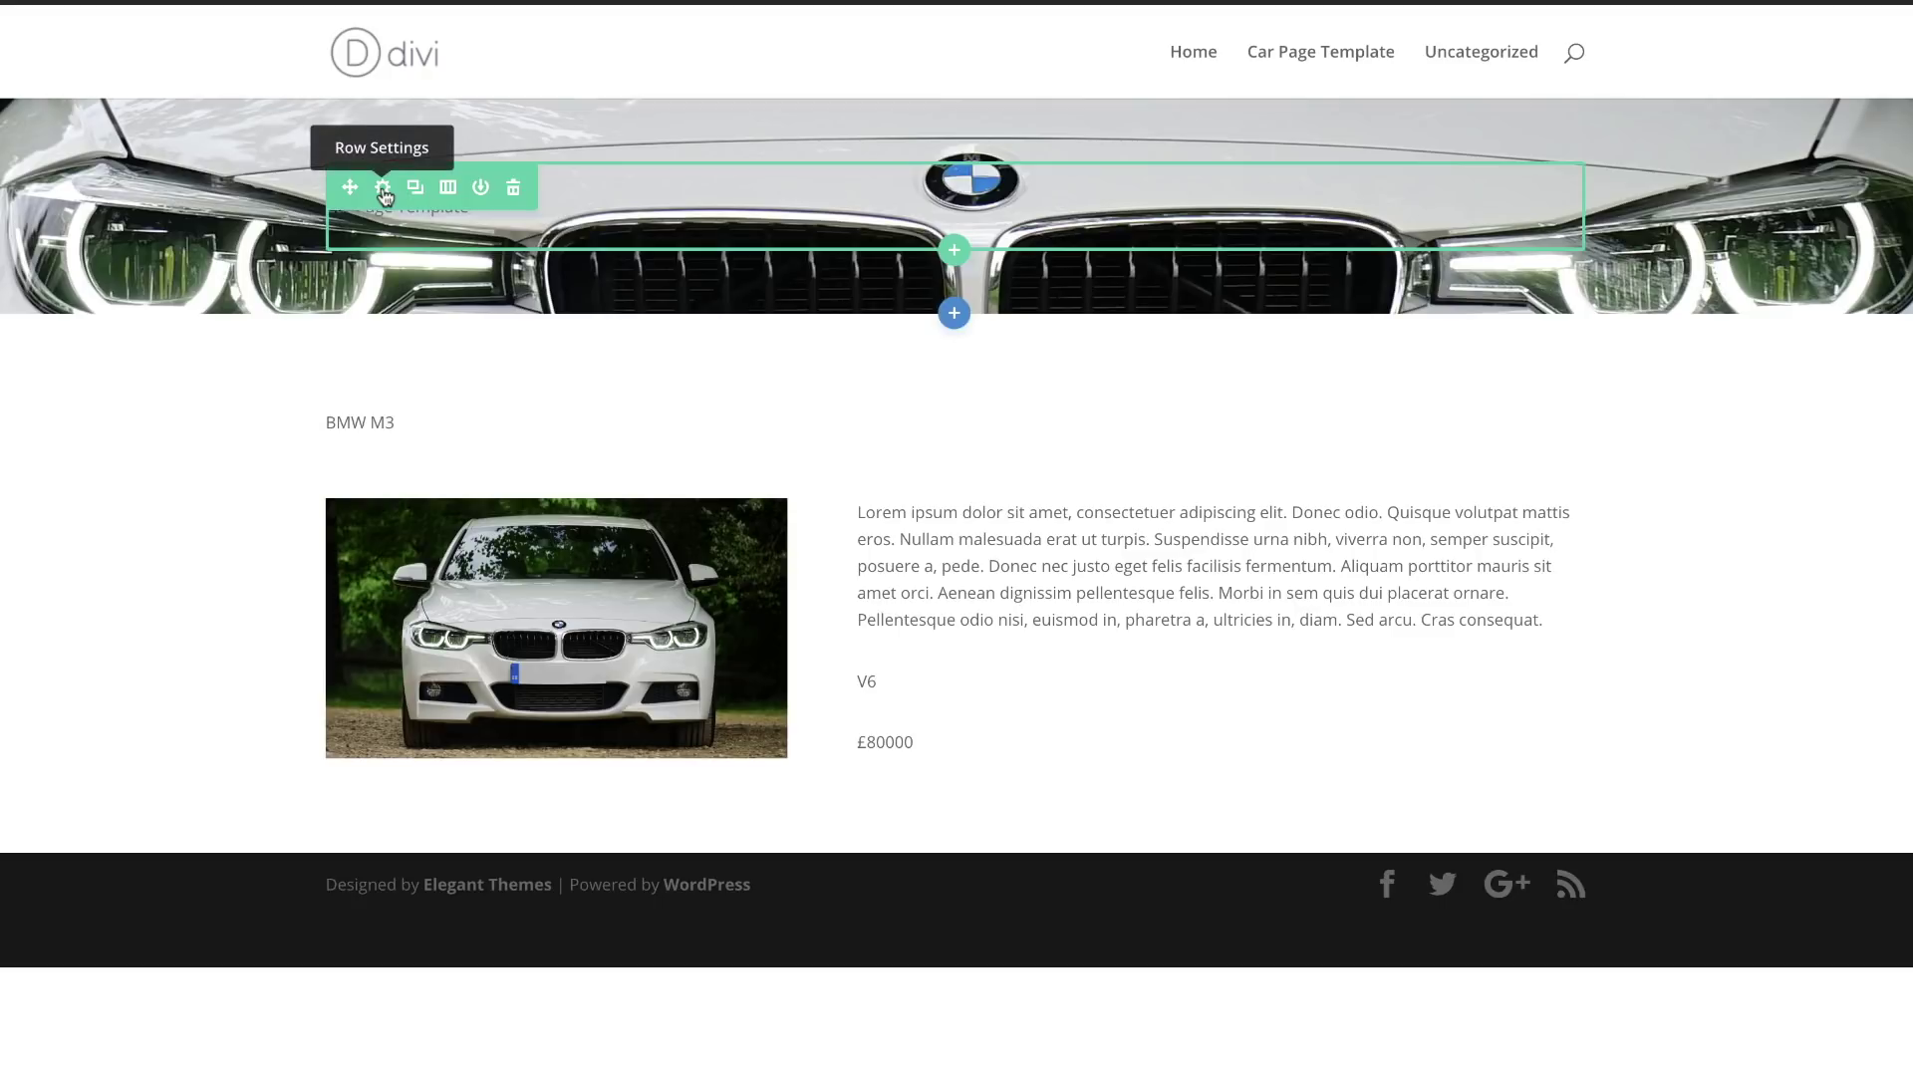
Give the hero row a linked 4% top and bottom custom margin.
{"action": "left_click", "coordinate": [384, 189]}
{"action": "left_click", "coordinate": [125, 63]}
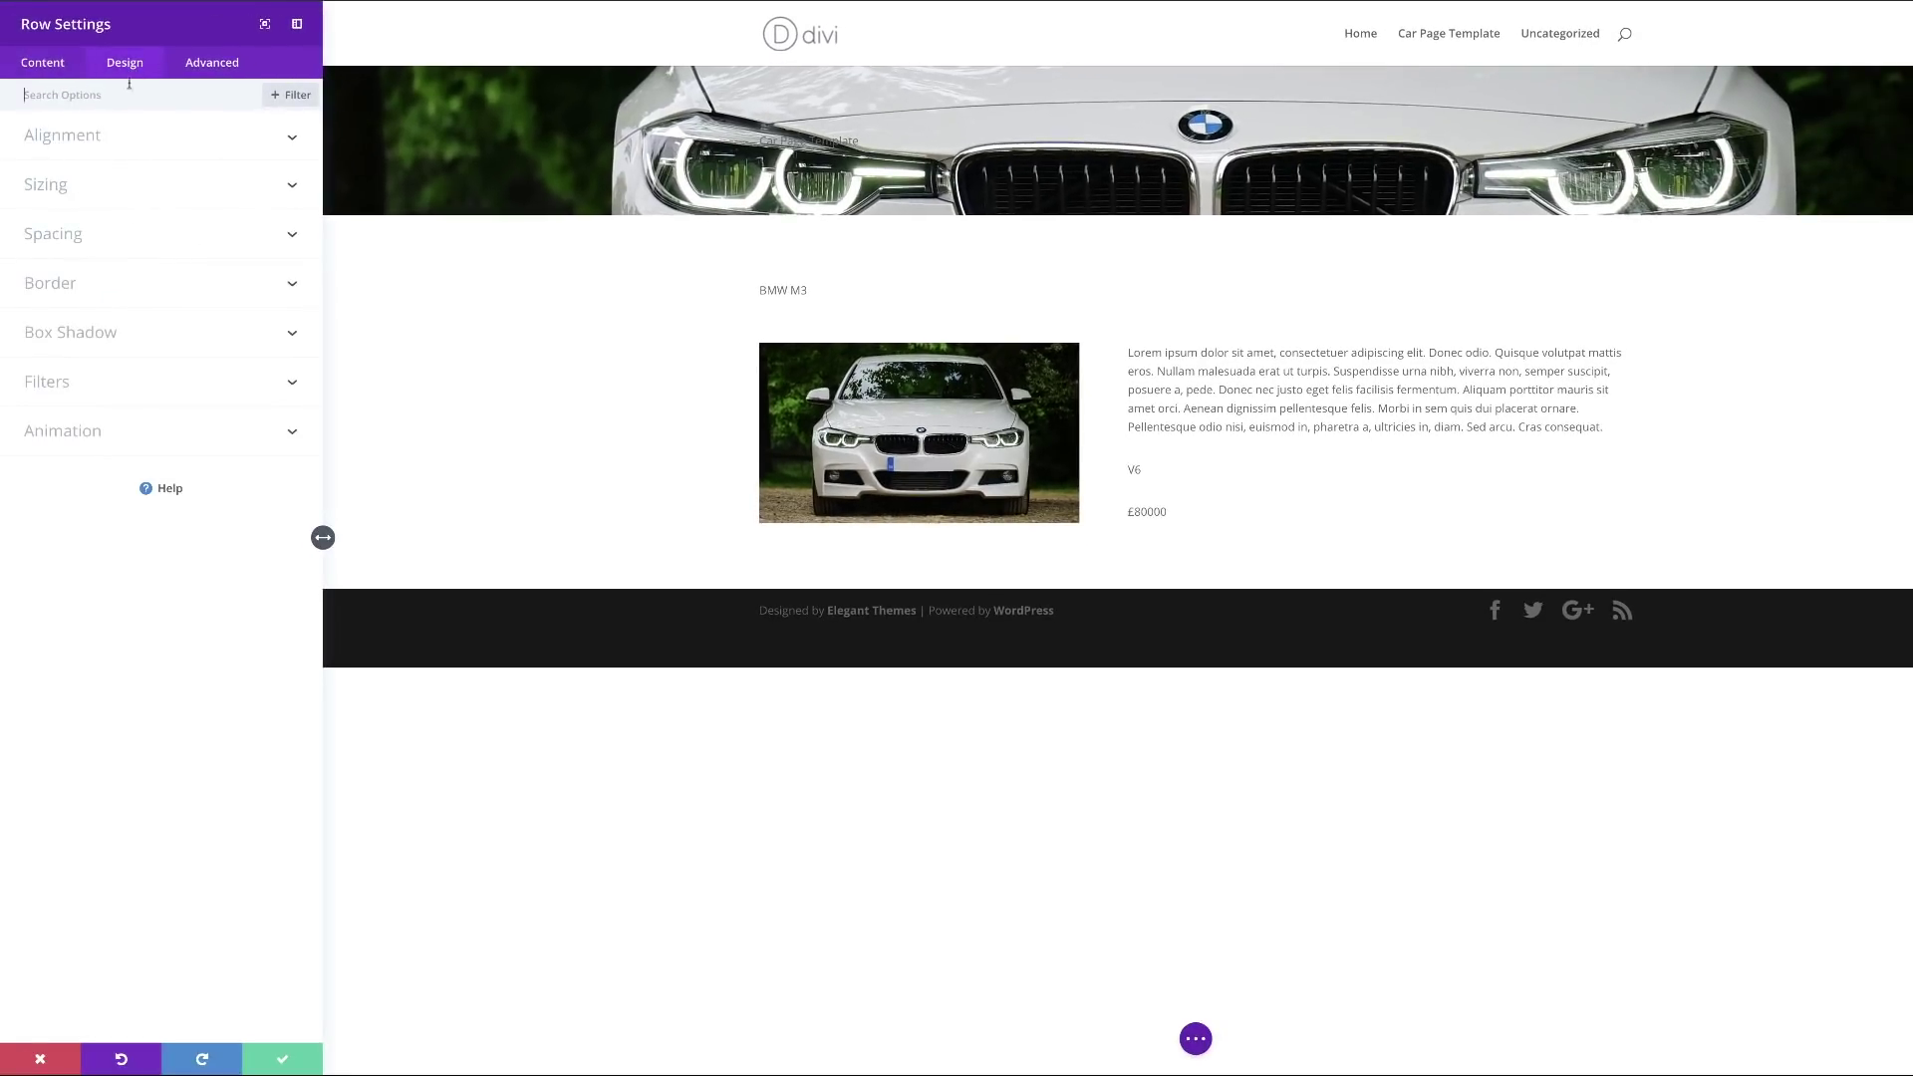
{"action": "left_click", "coordinate": [66, 242]}
{"action": "left_click", "coordinate": [54, 299]}
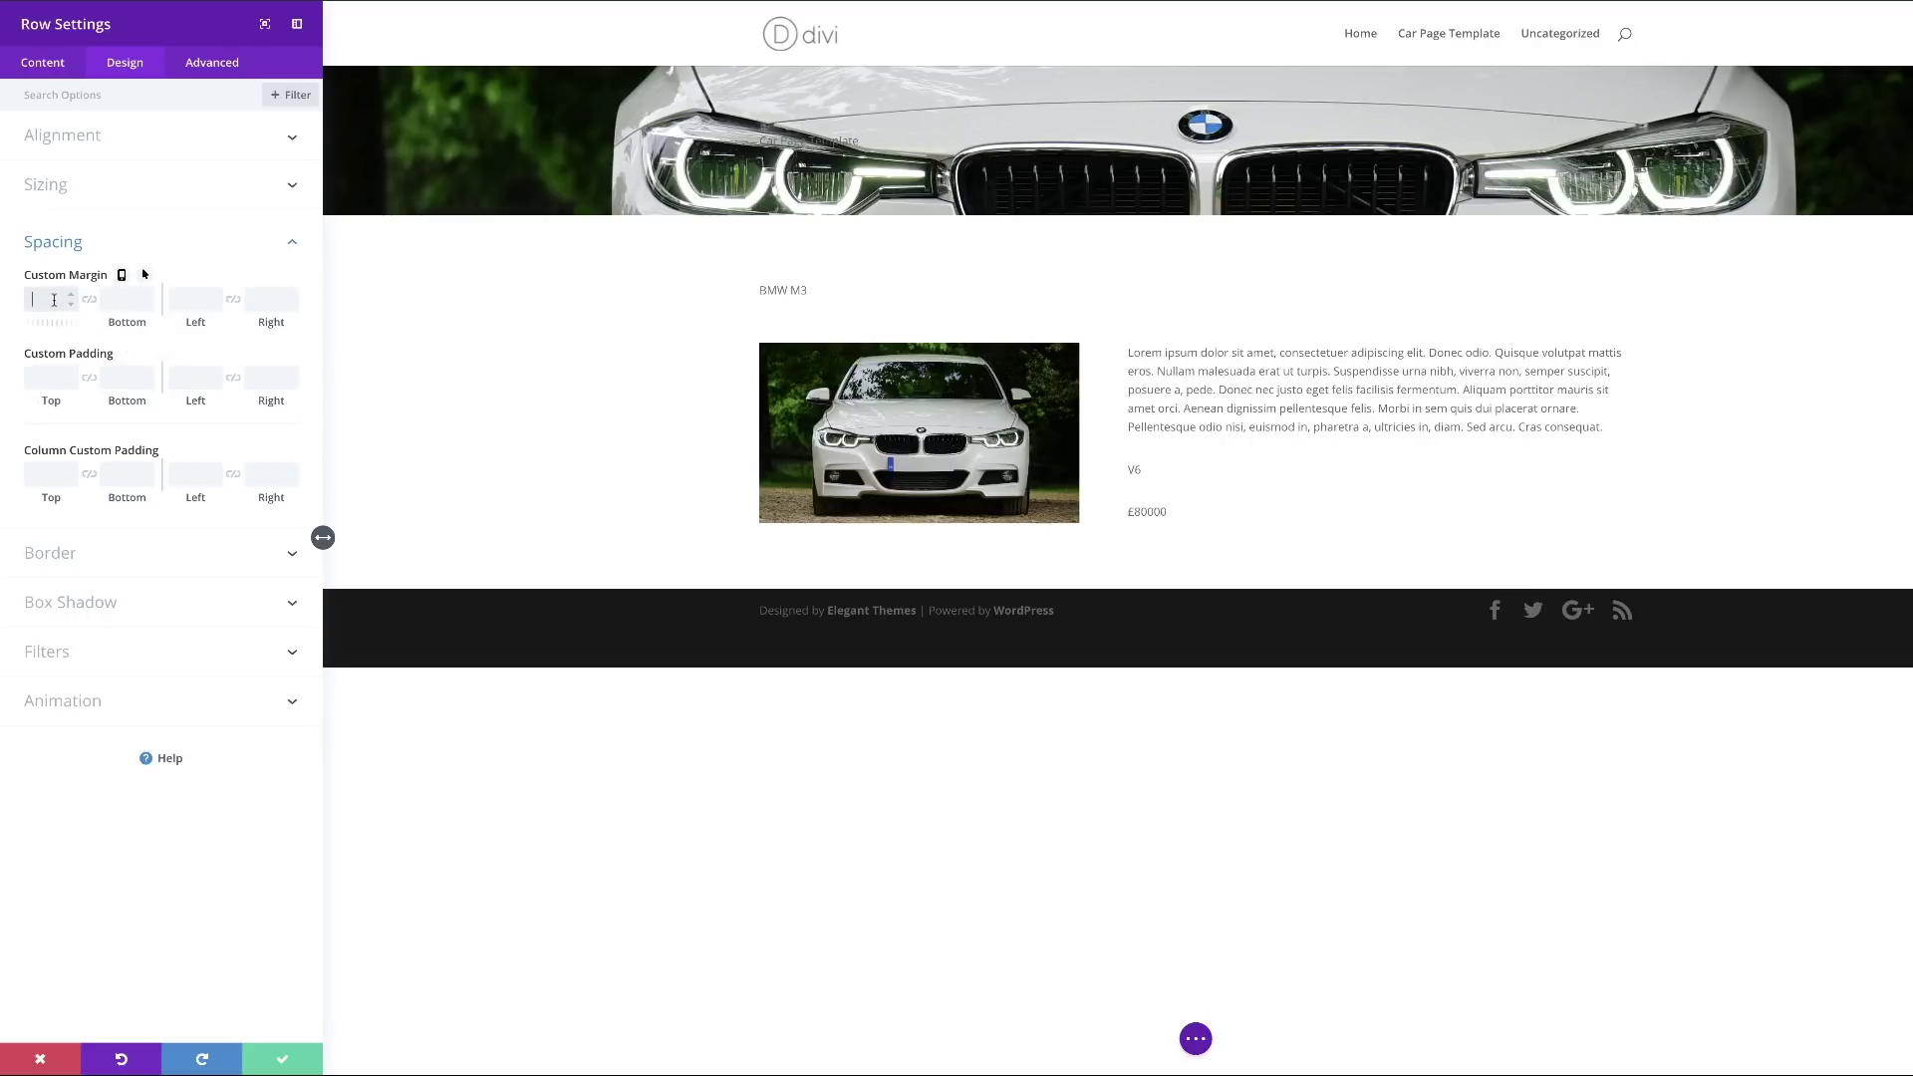
{"action": "type", "text": "3px"}
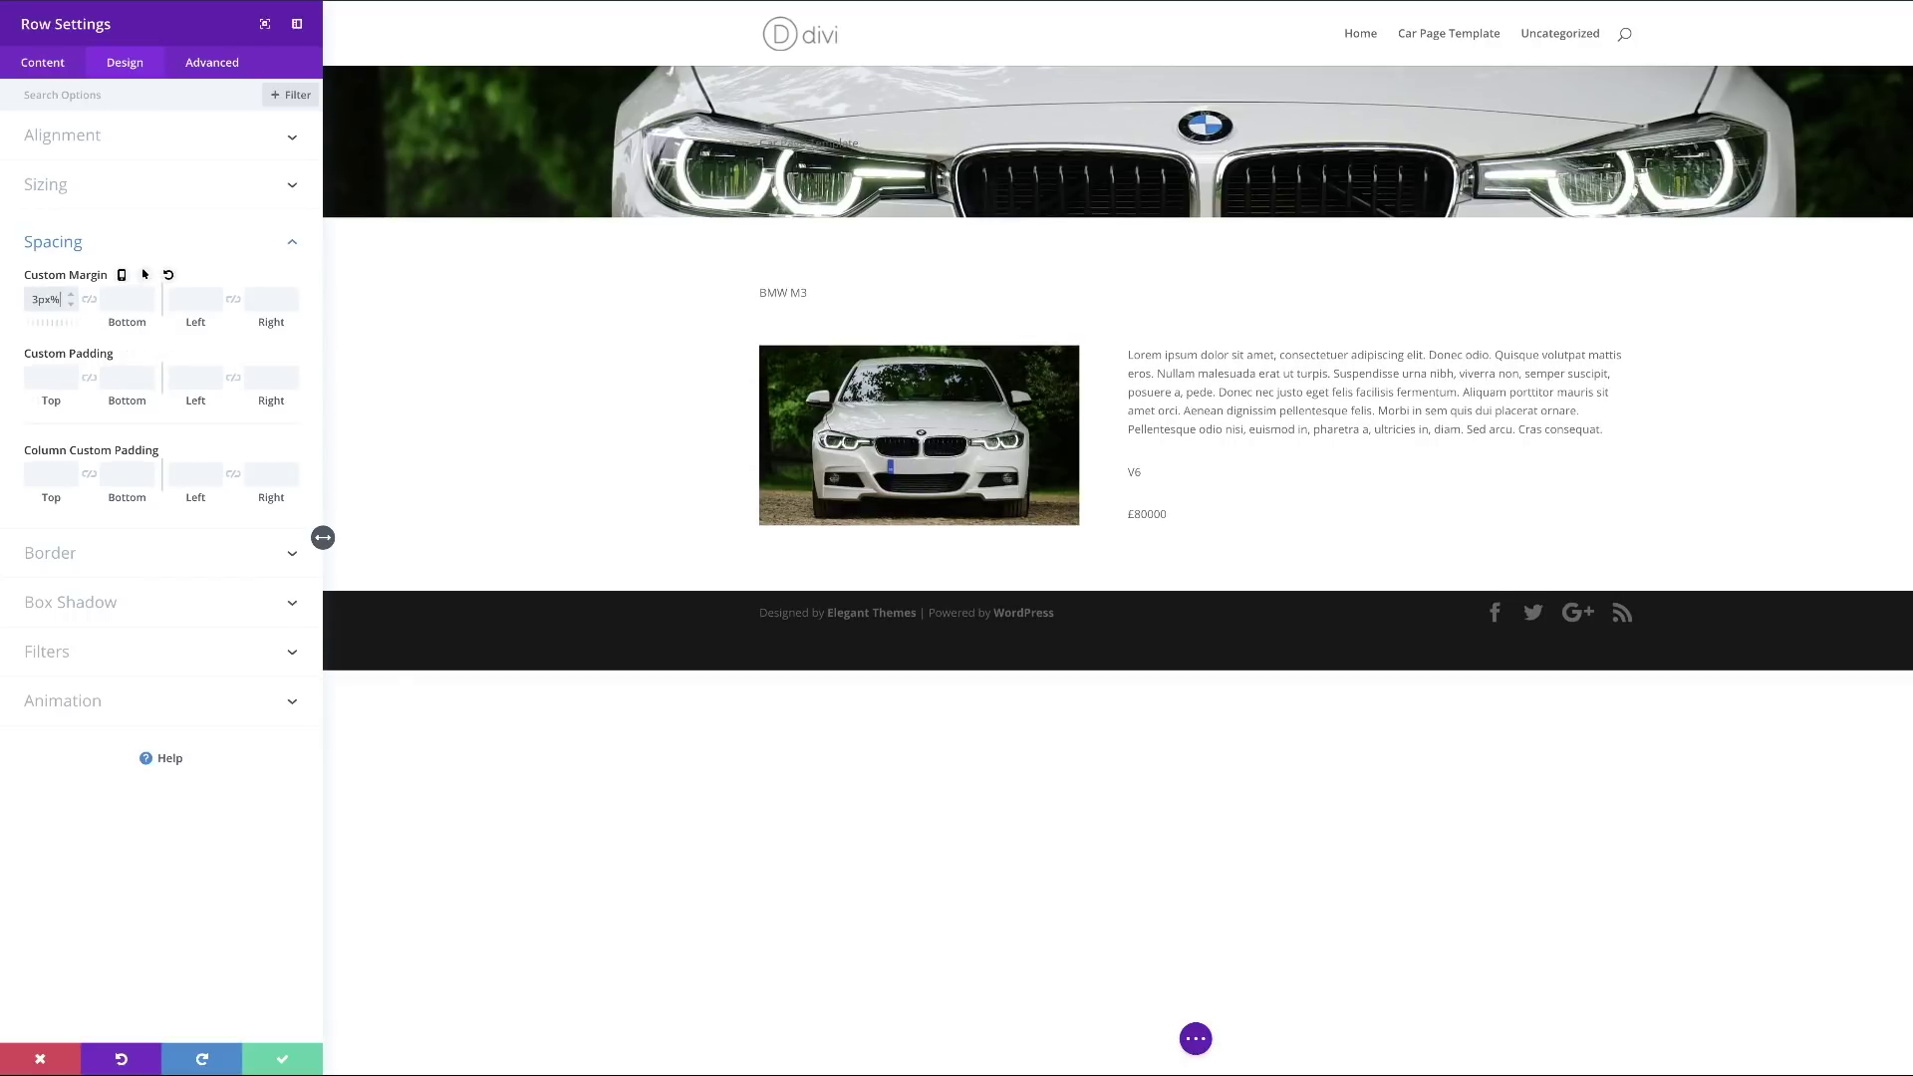
{"action": "type", "text": "%"}
{"action": "left_click", "coordinate": [88, 299]}
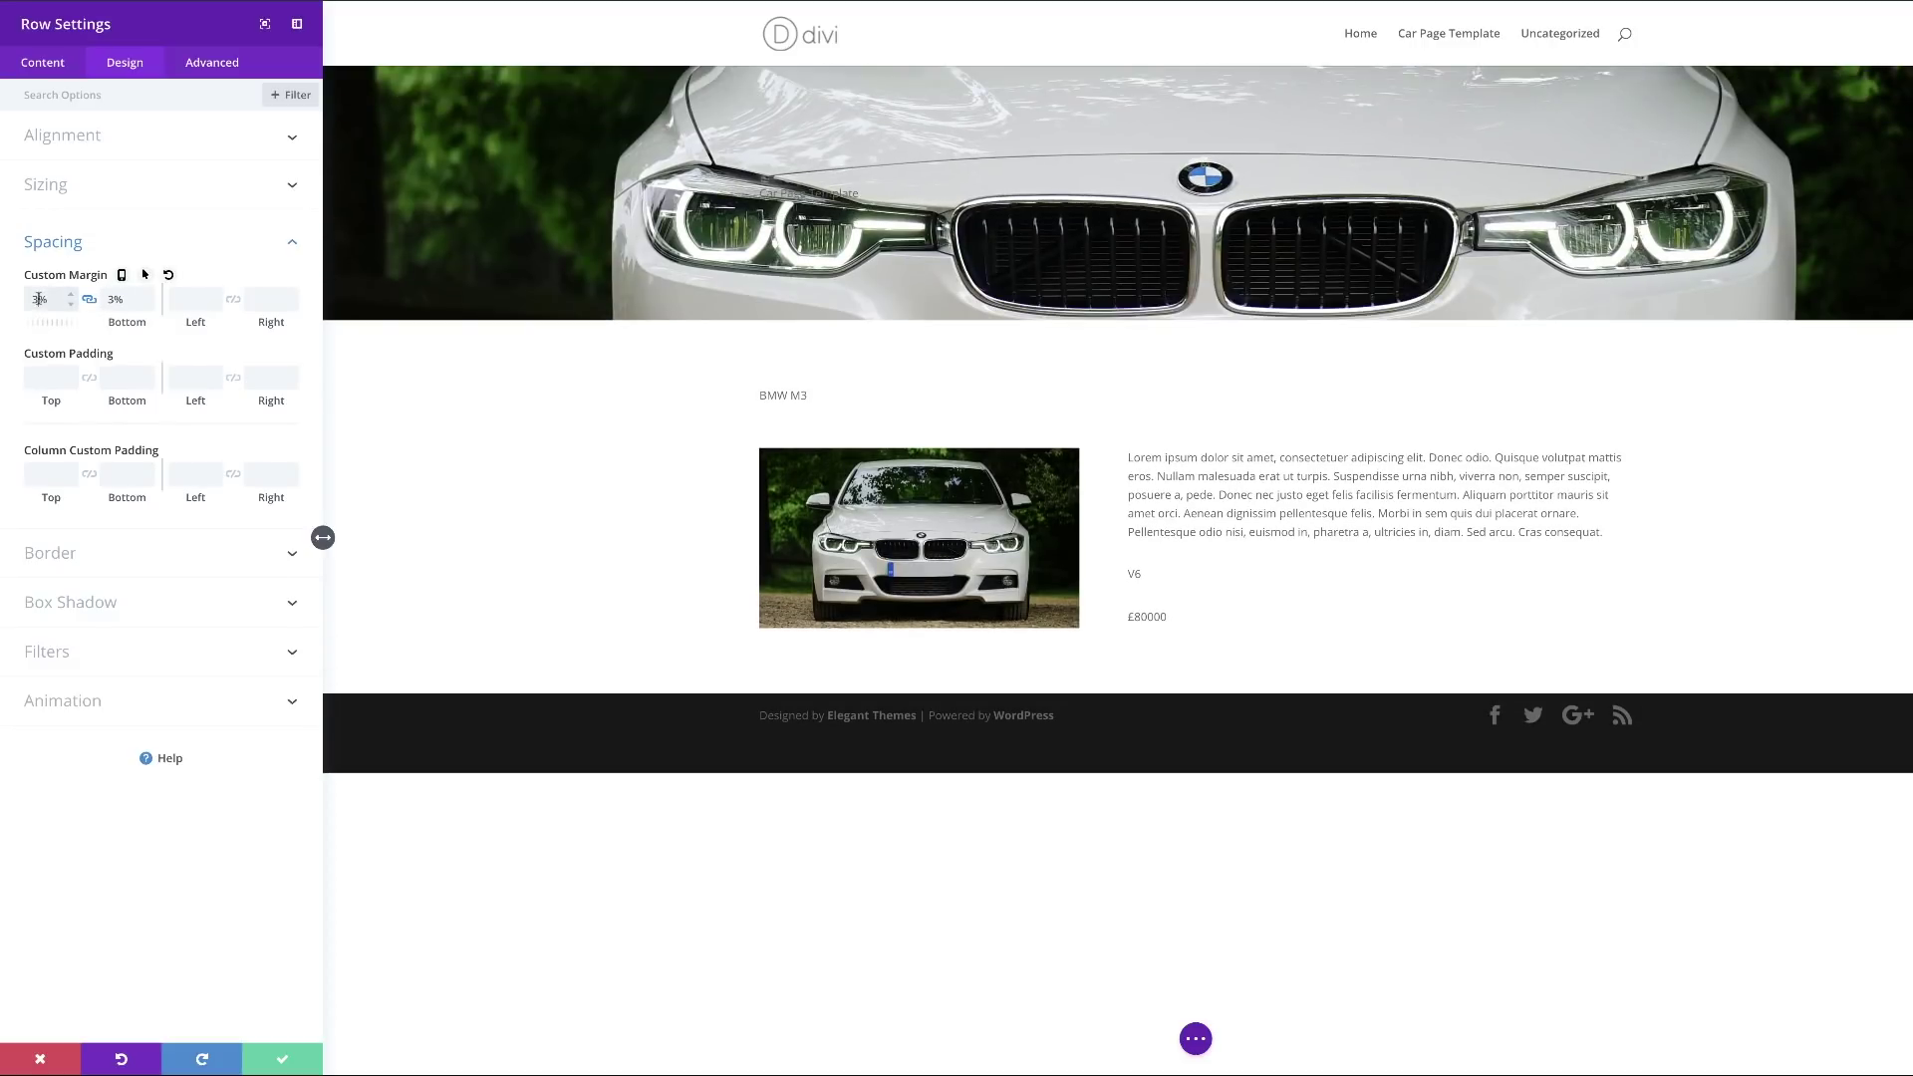
{"action": "key", "text": "Up"}
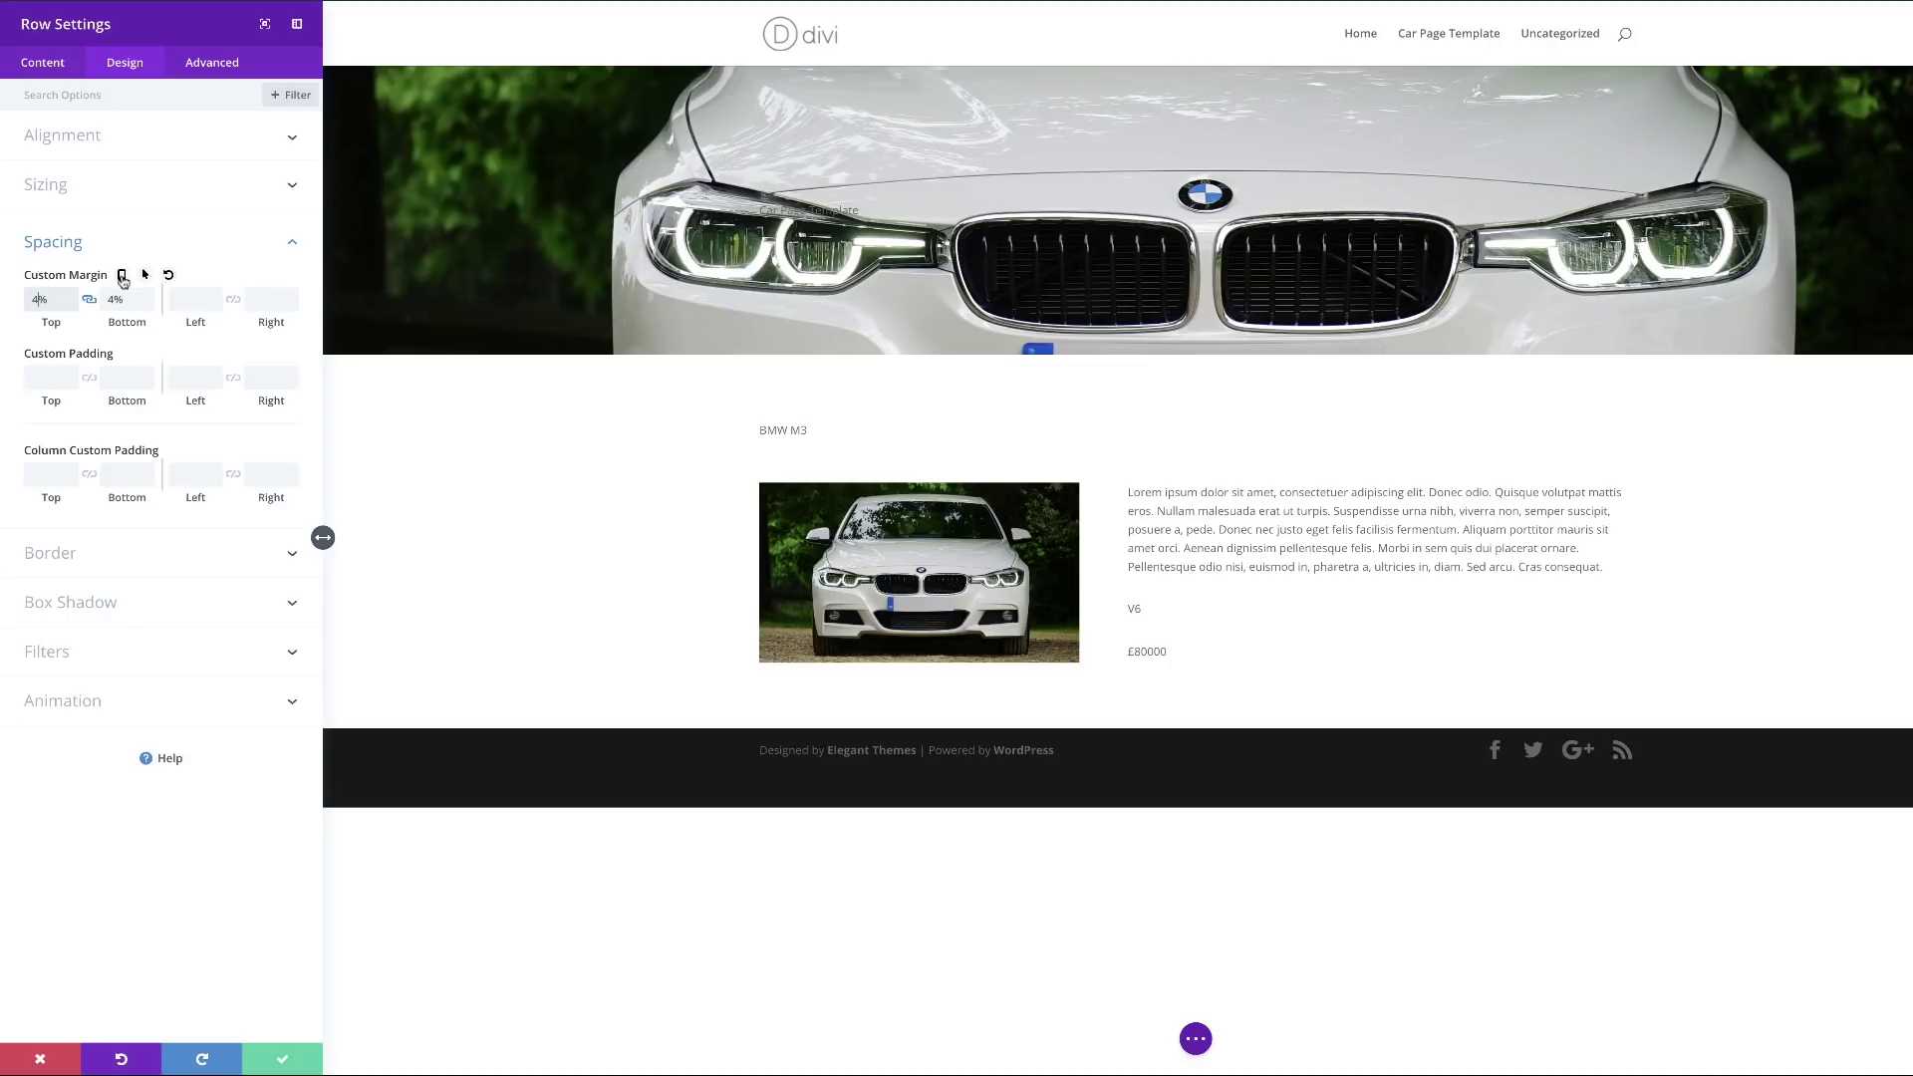
Check the margin at tablet and phone widths, then close the row settings.
{"action": "left_click", "coordinate": [121, 277]}
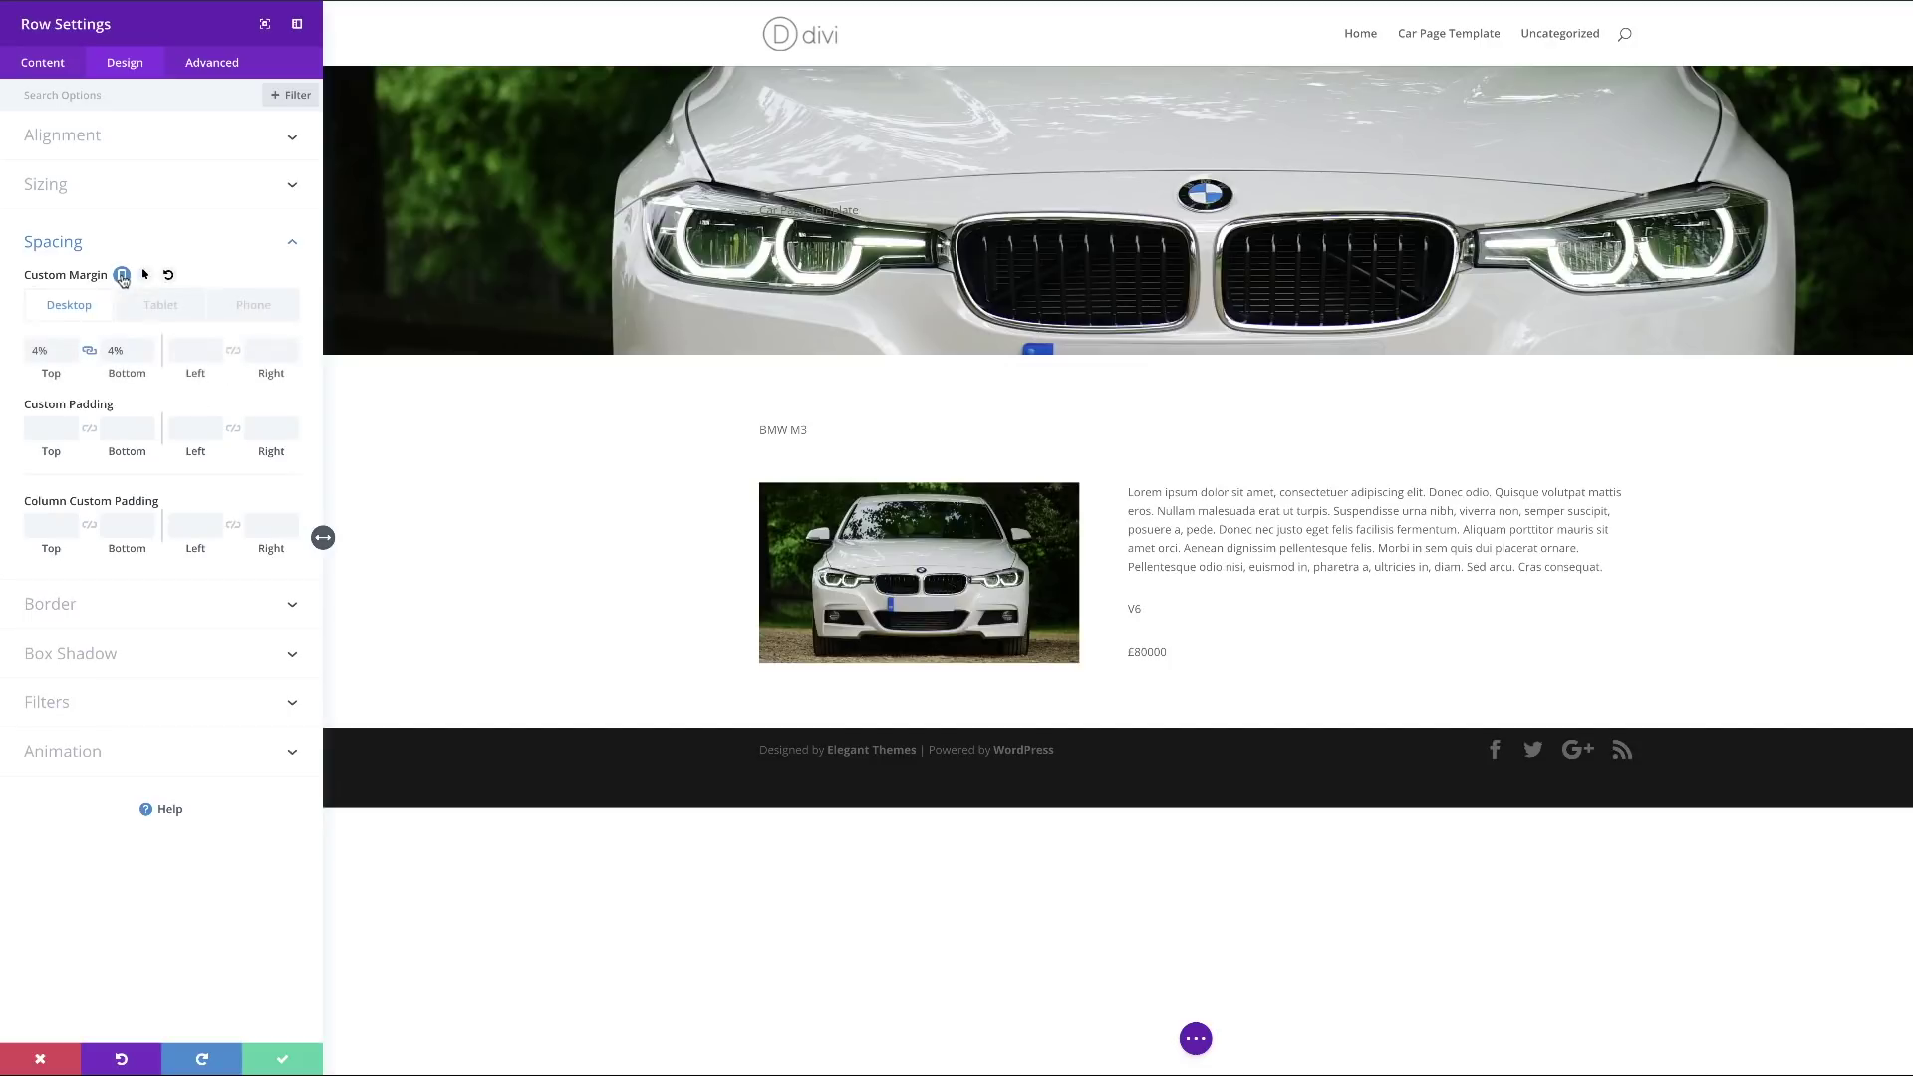
{"action": "left_click", "coordinate": [161, 306]}
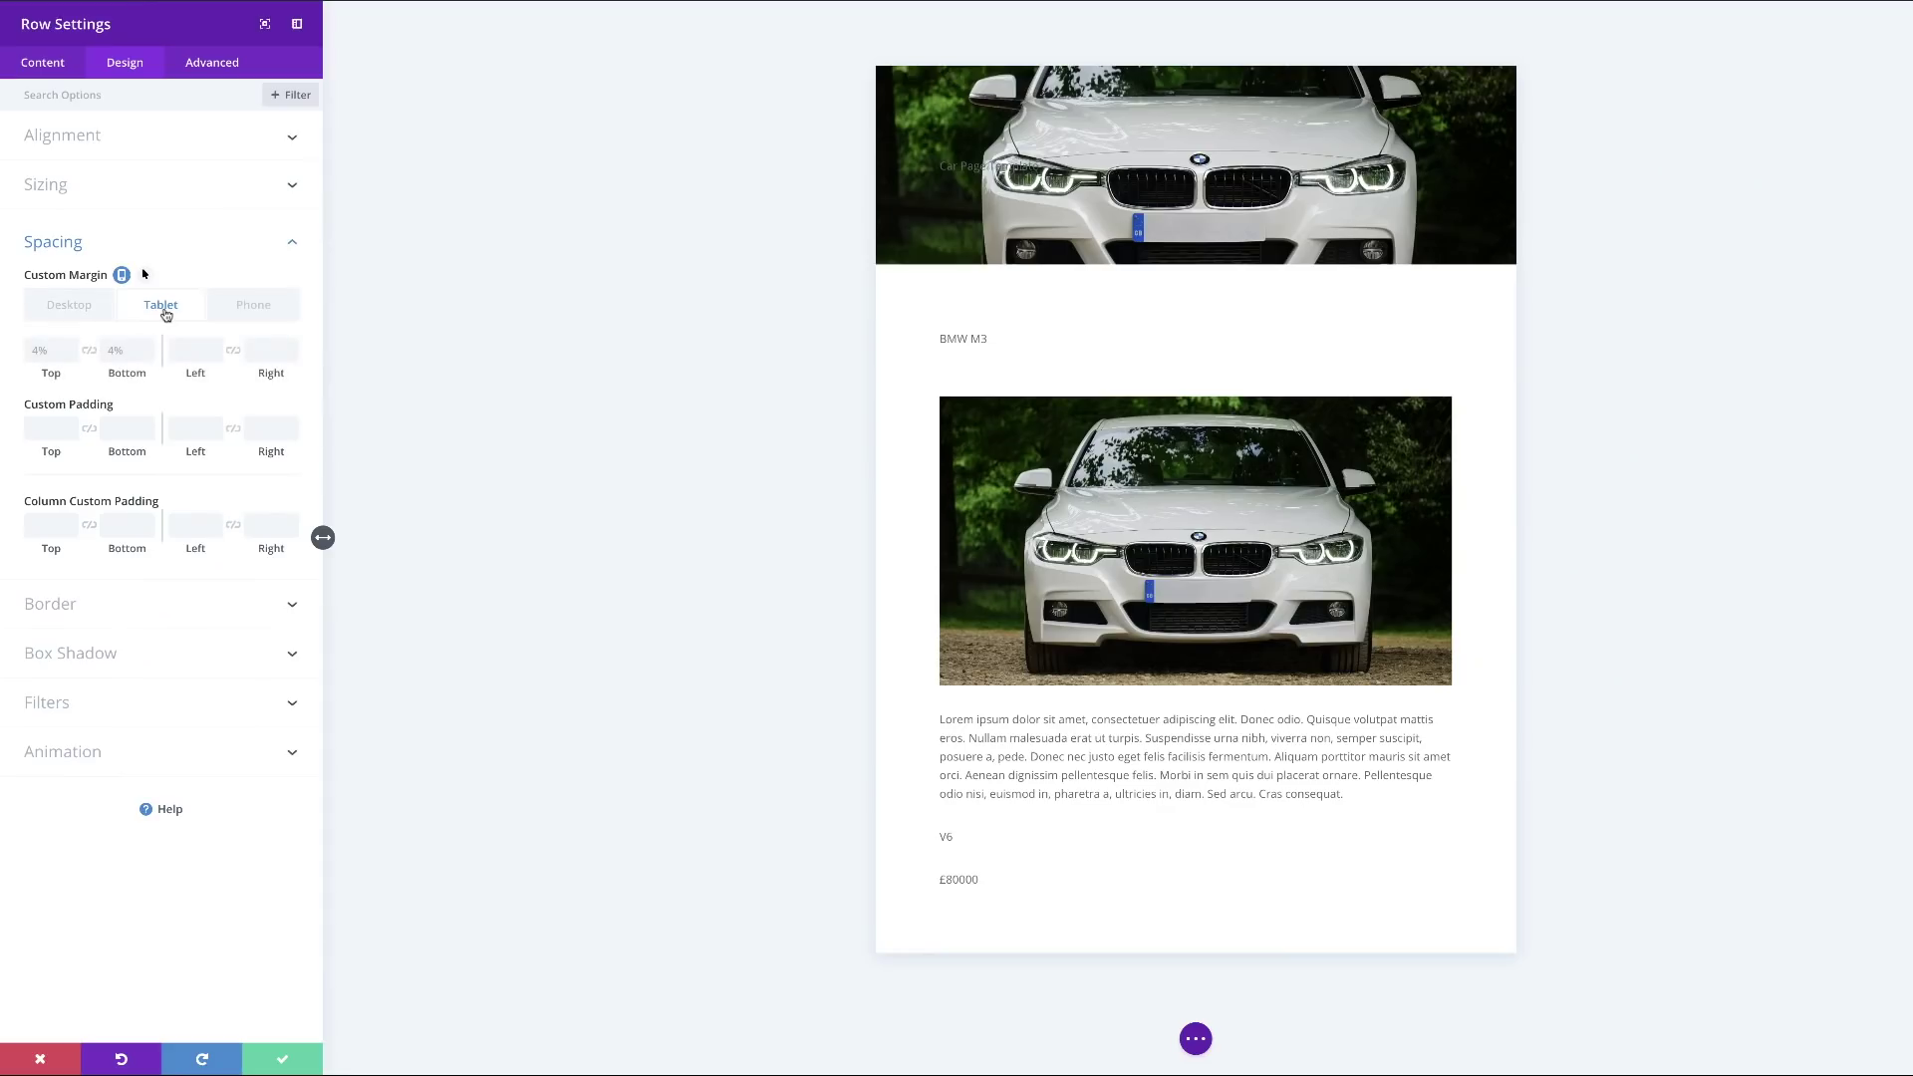
{"action": "left_click", "coordinate": [262, 307]}
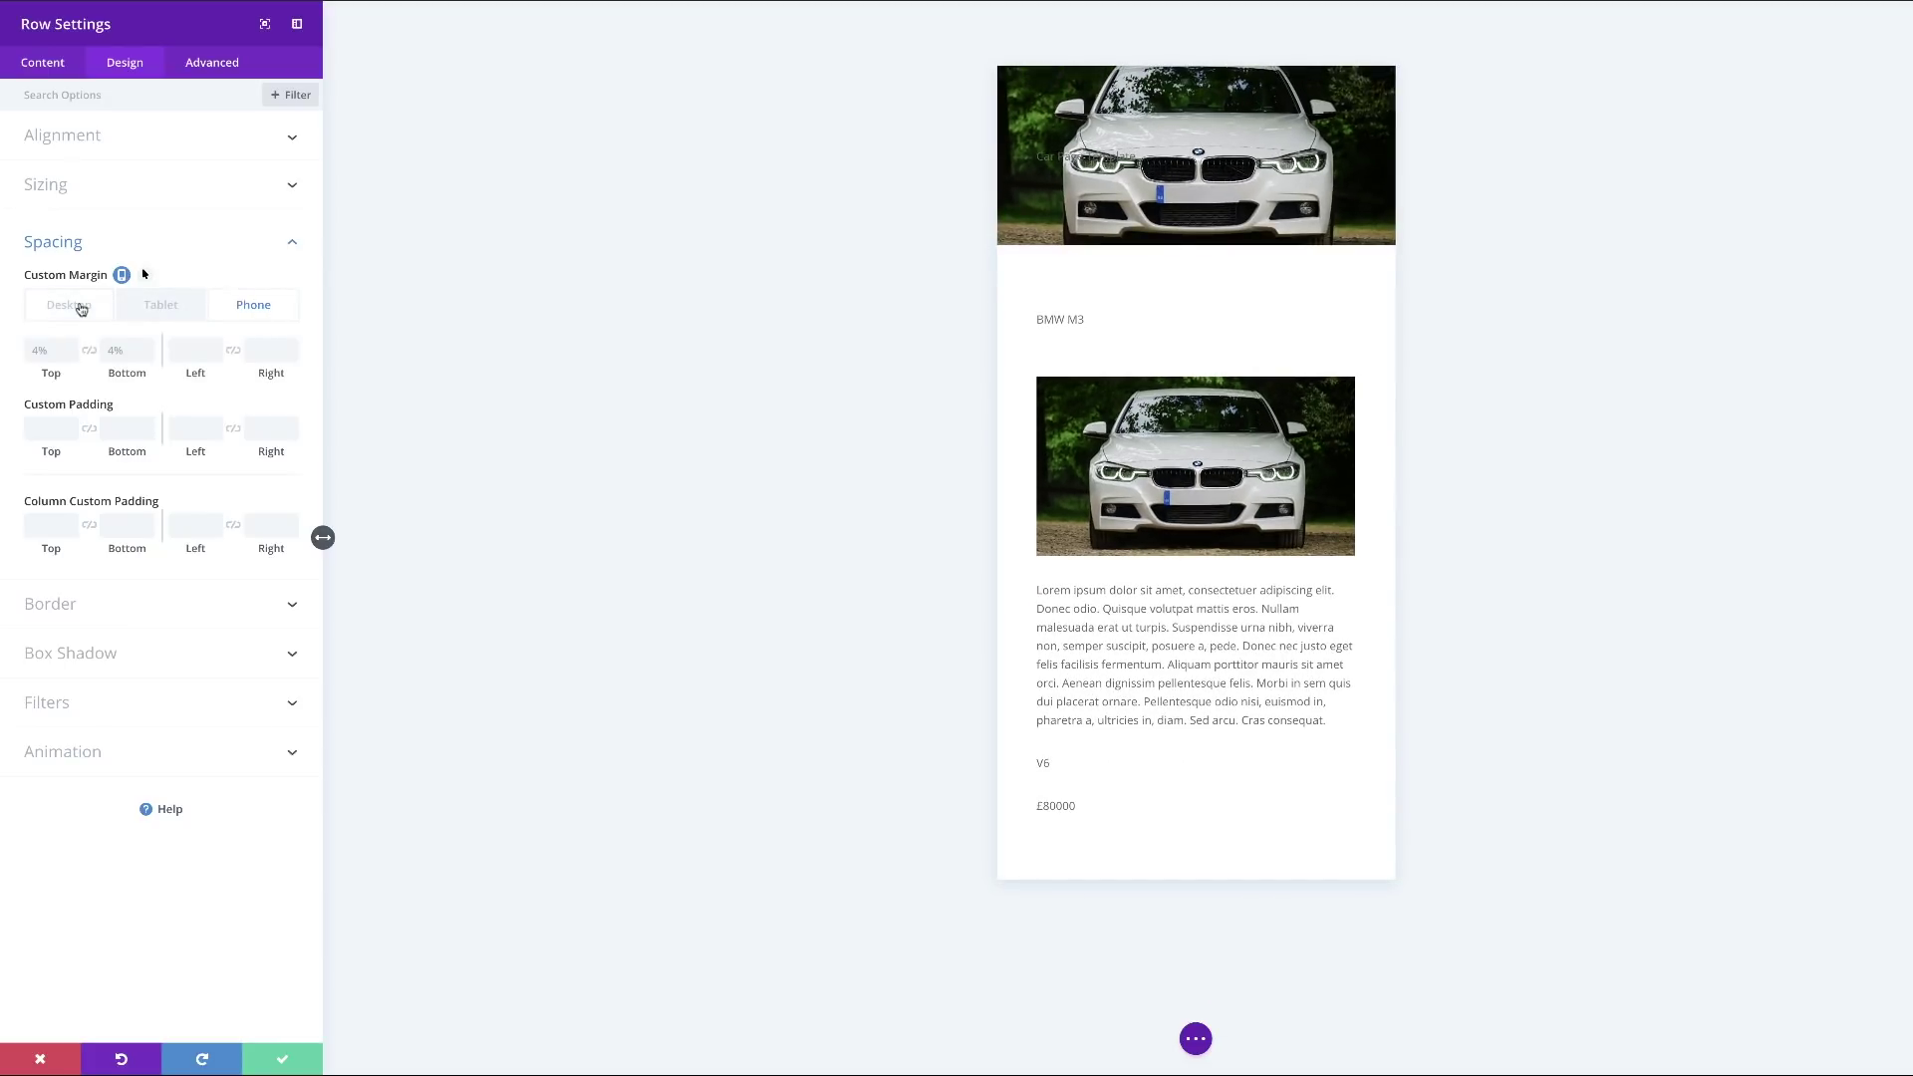
{"action": "left_click", "coordinate": [81, 306]}
{"action": "key", "text": "Escape"}
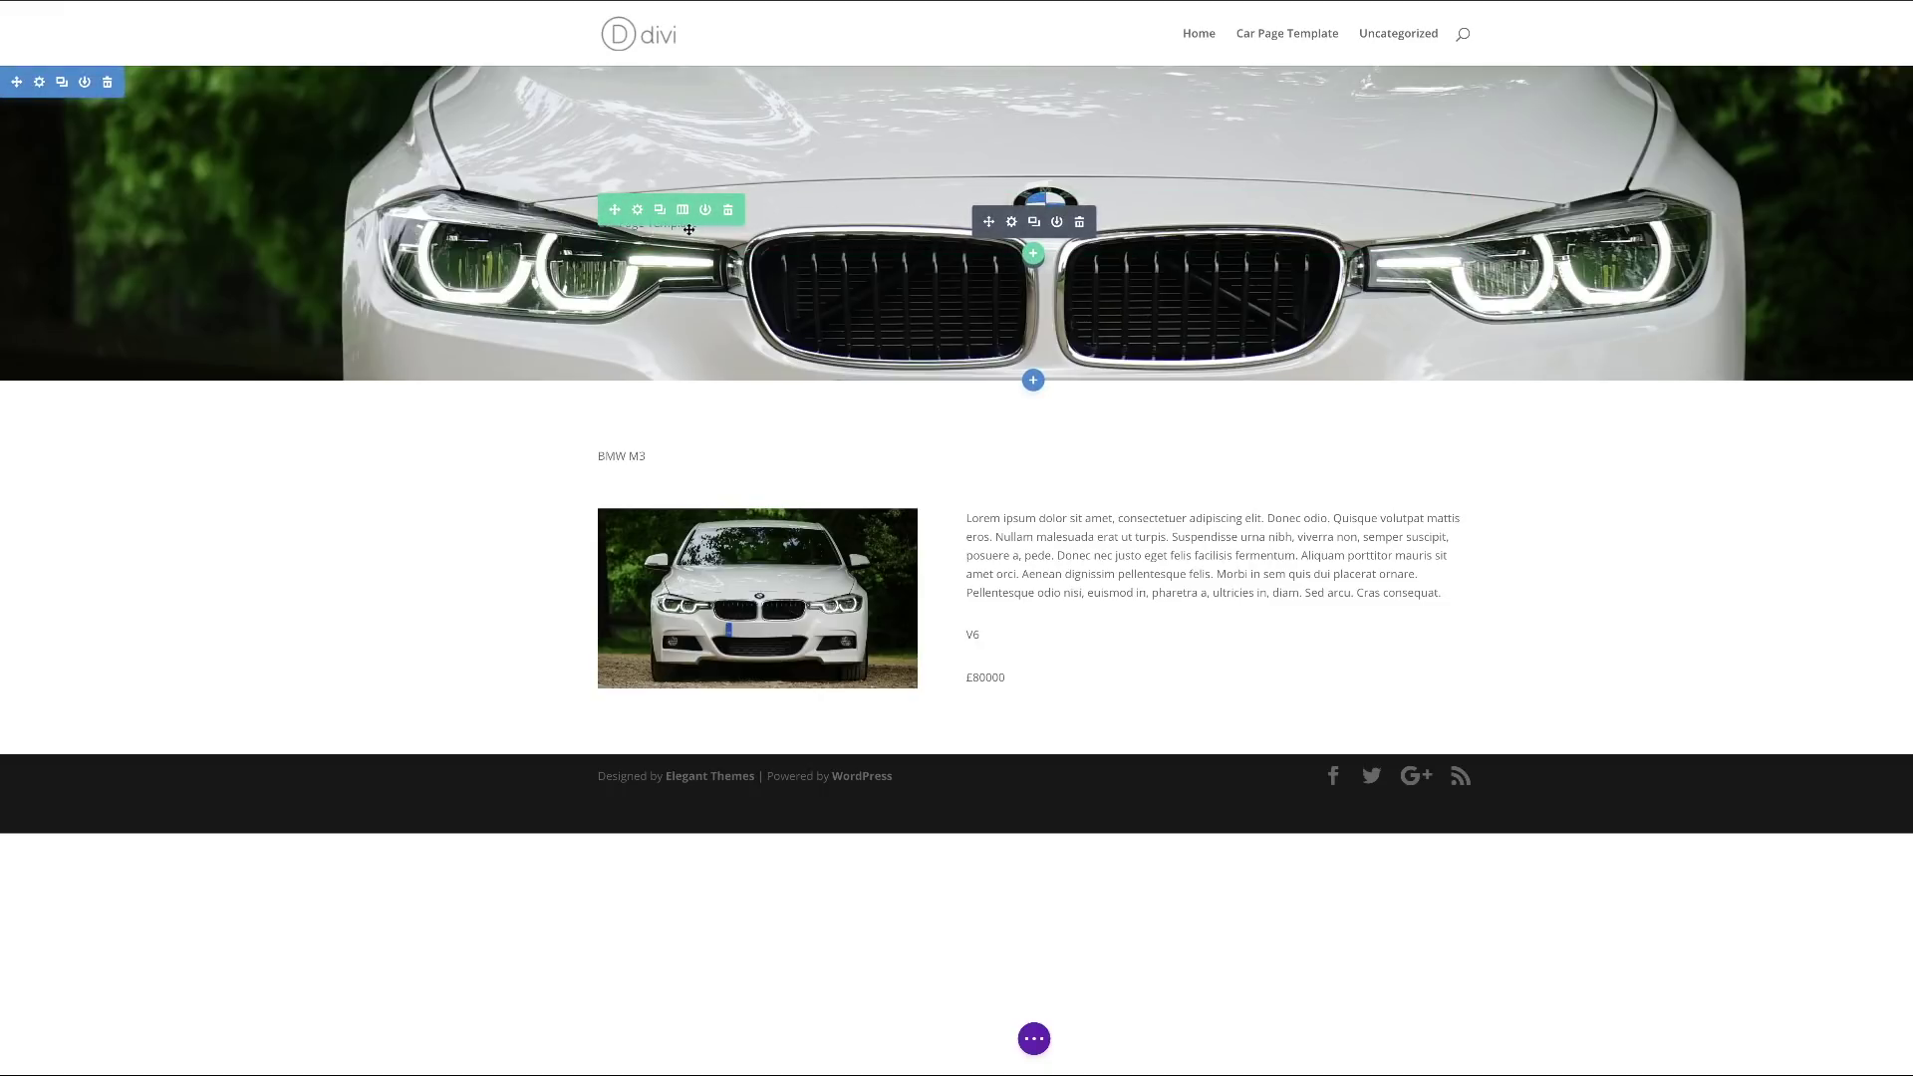
Style the CAR PAGE TEMPLATE hero title as uppercase white text, enlarging its size toward 30px.
{"action": "left_click", "coordinate": [1011, 222]}
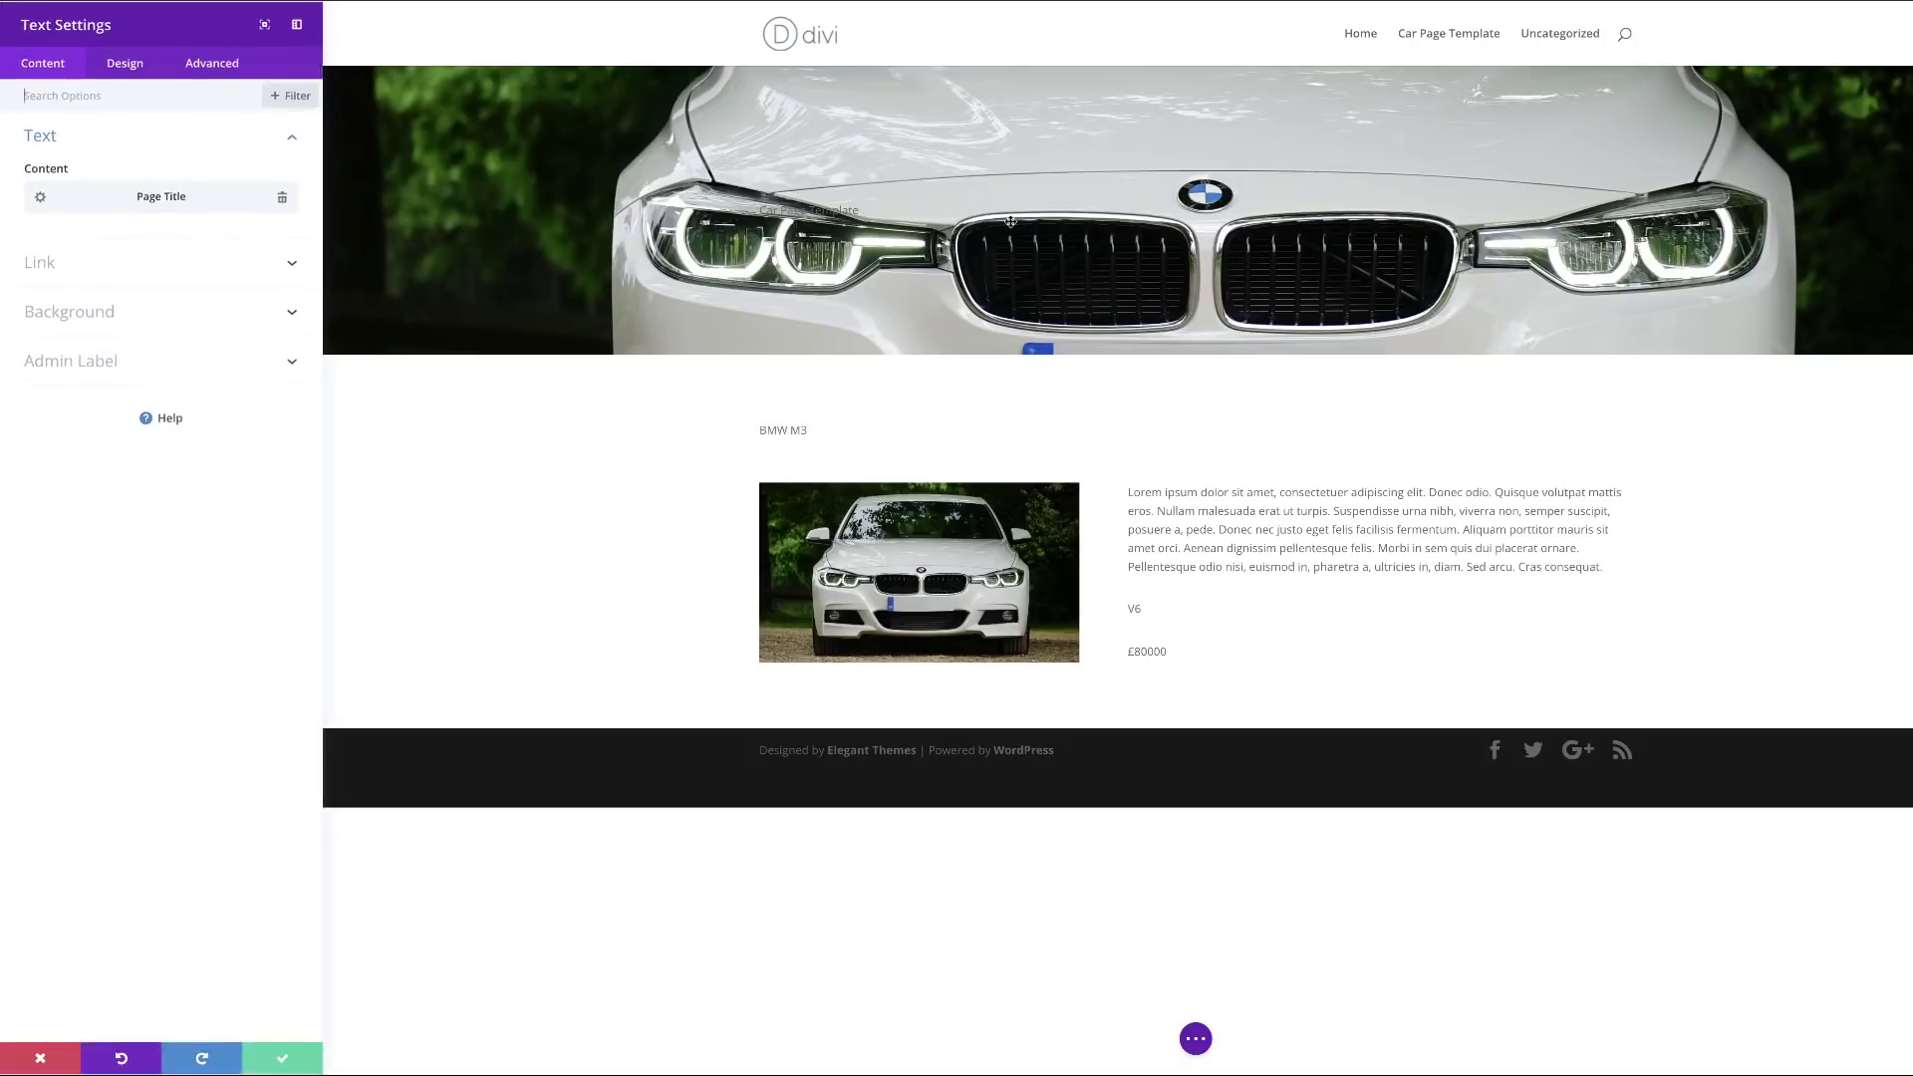
{"action": "left_click", "coordinate": [124, 63]}
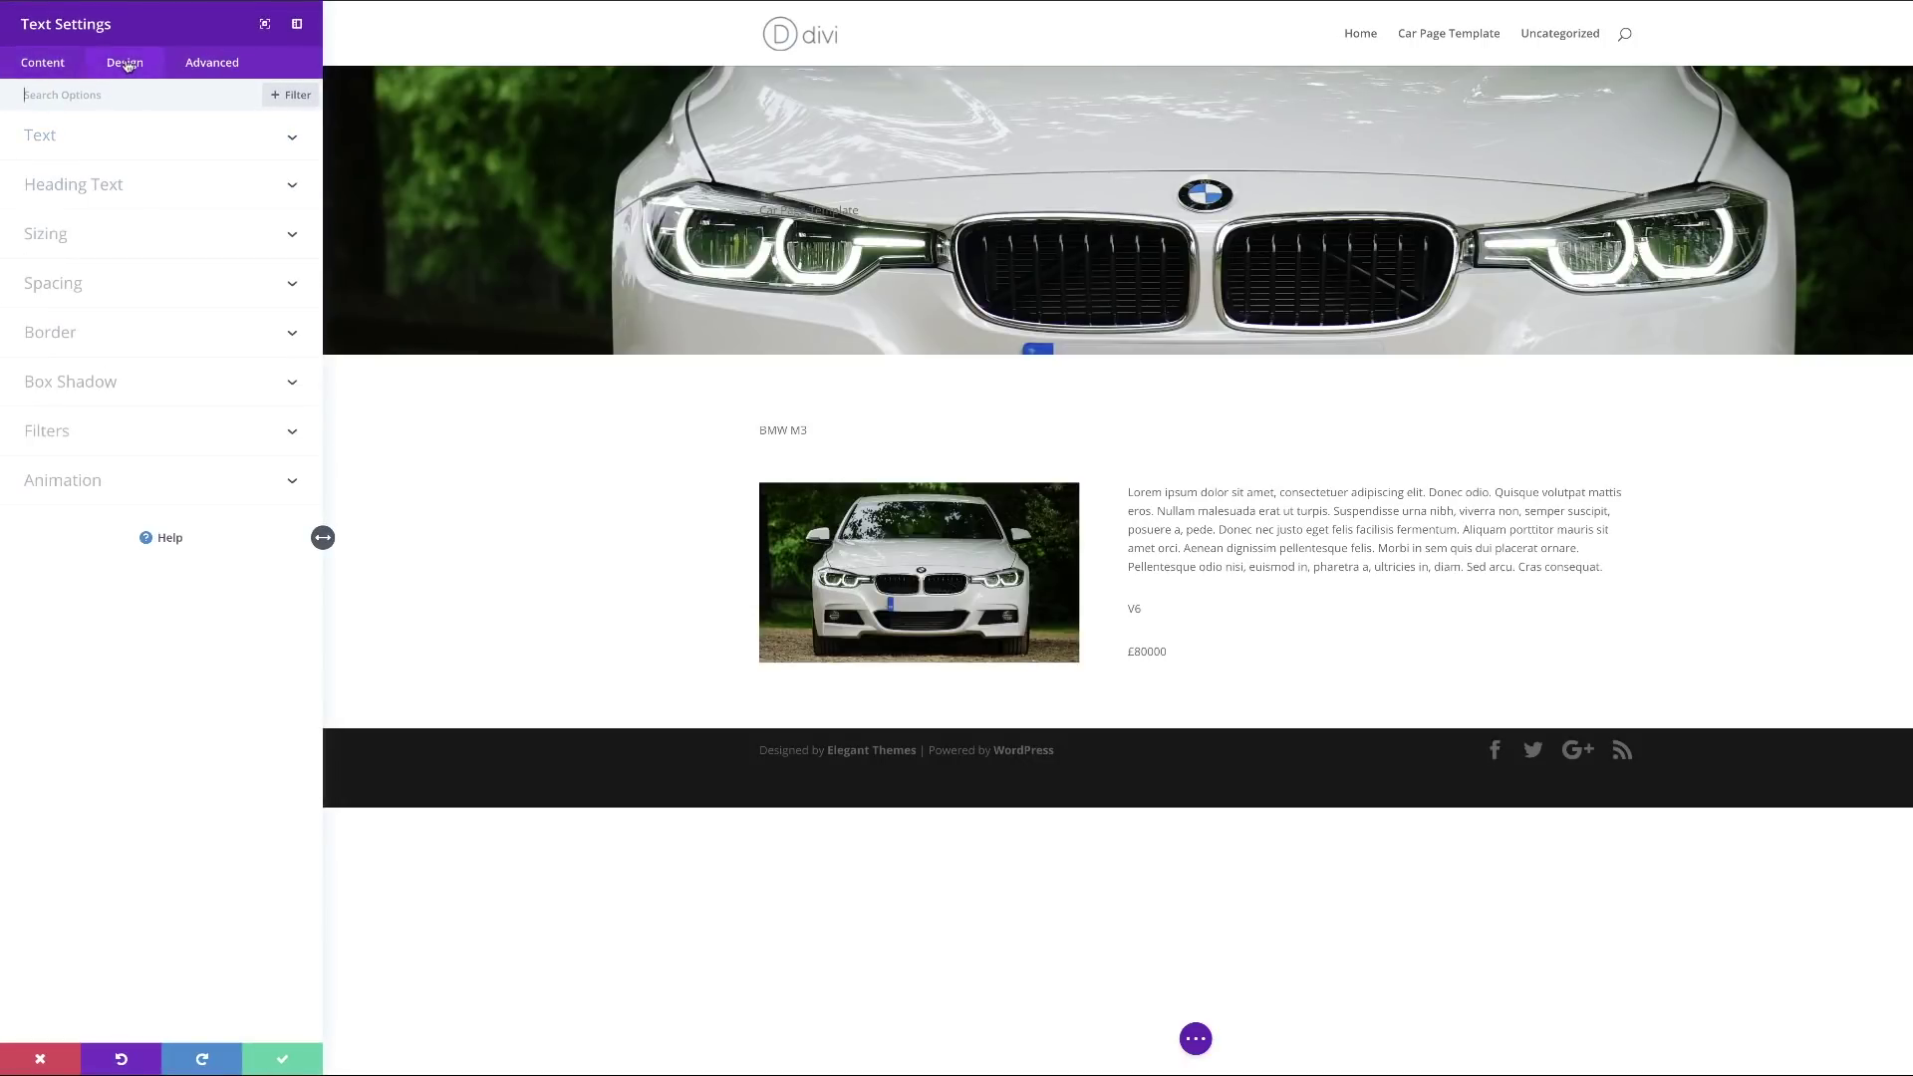
{"action": "left_click", "coordinate": [65, 66]}
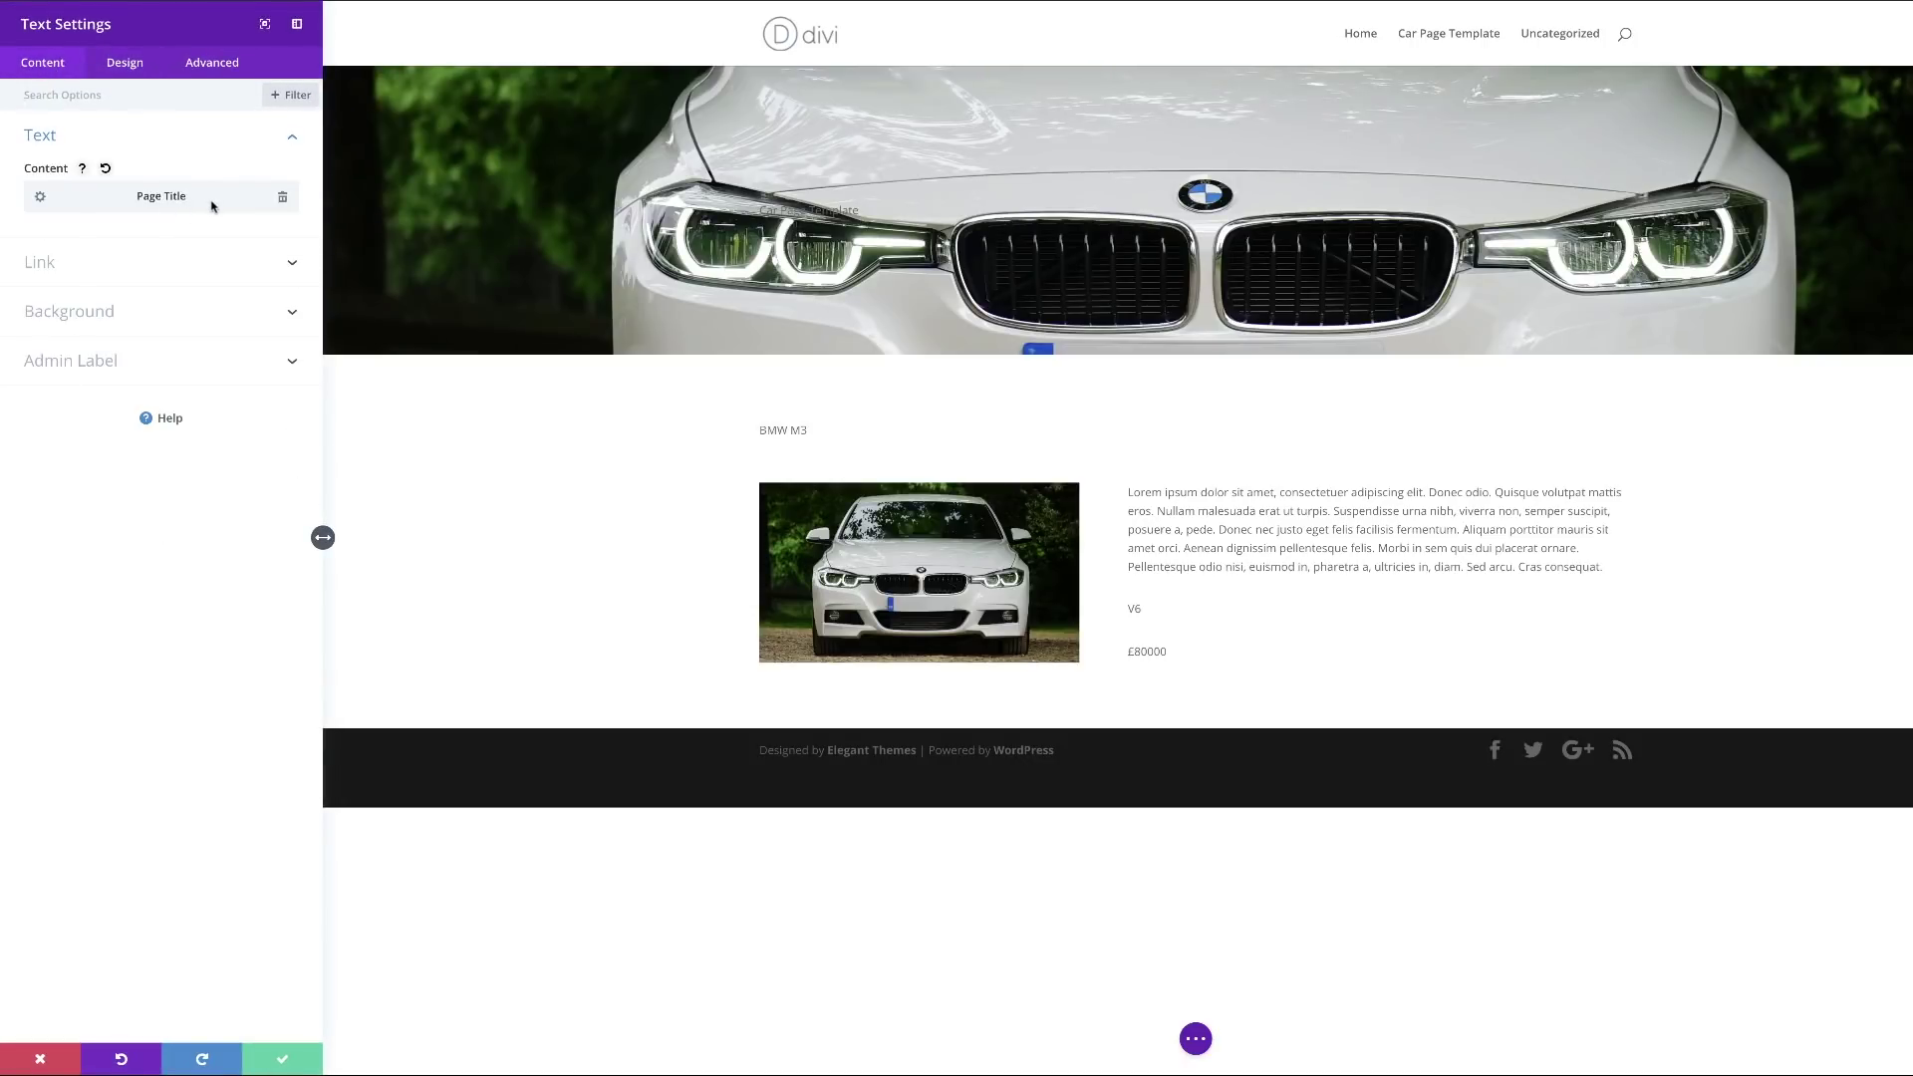
{"action": "left_click", "coordinate": [130, 64]}
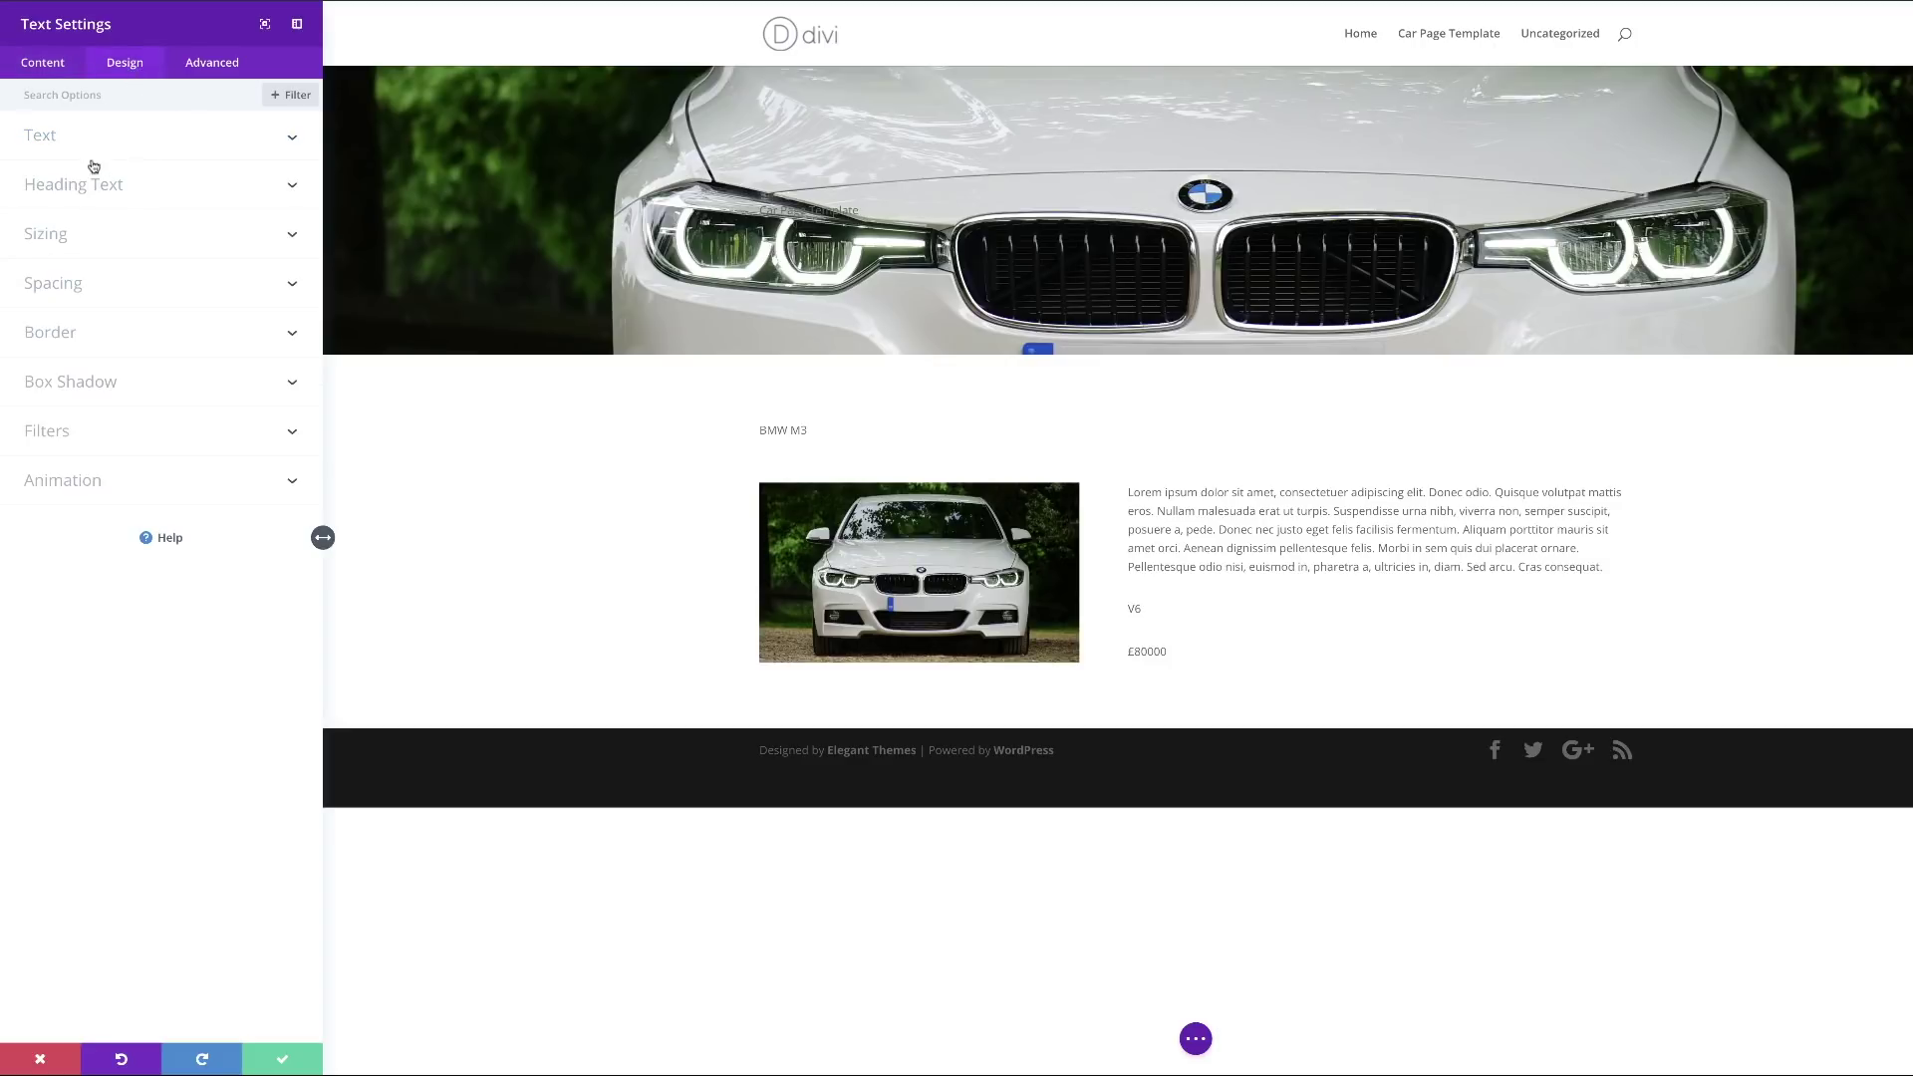
{"action": "left_click", "coordinate": [42, 139]}
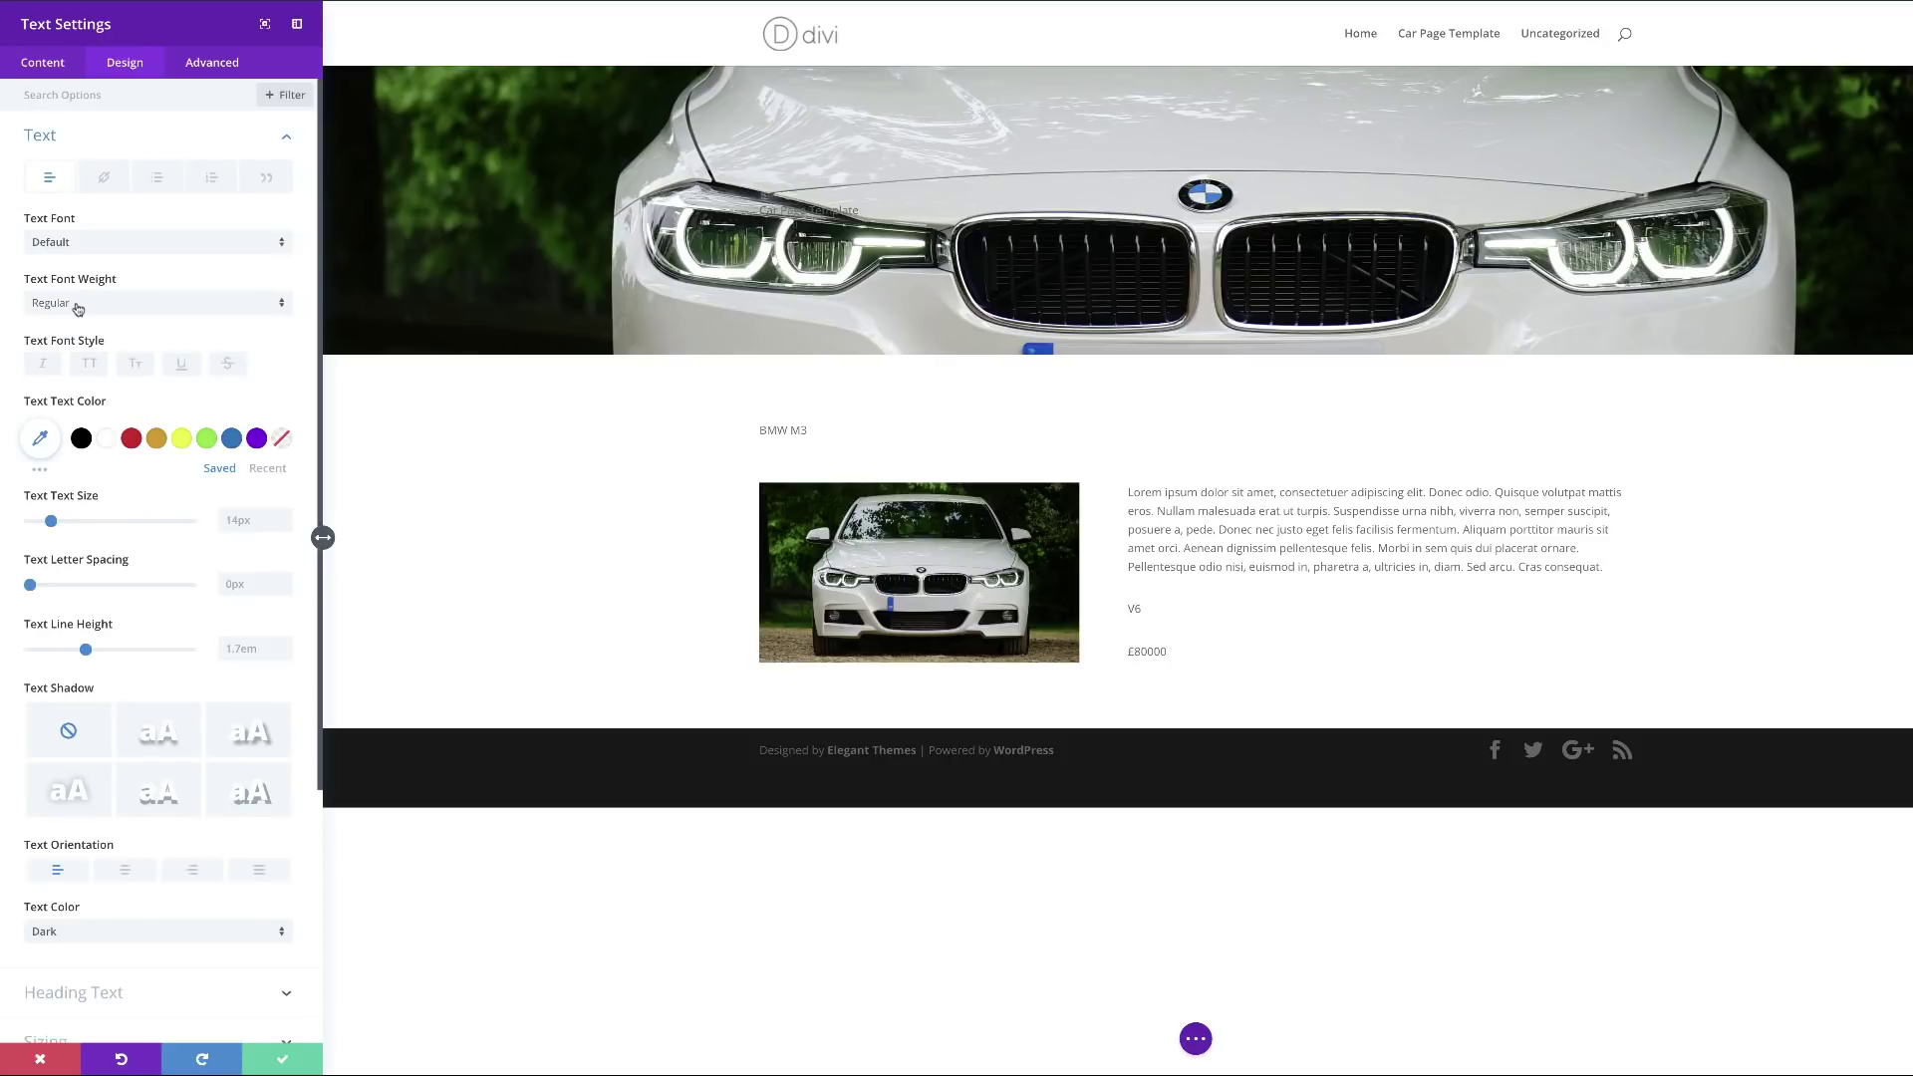
{"action": "left_click", "coordinate": [87, 366]}
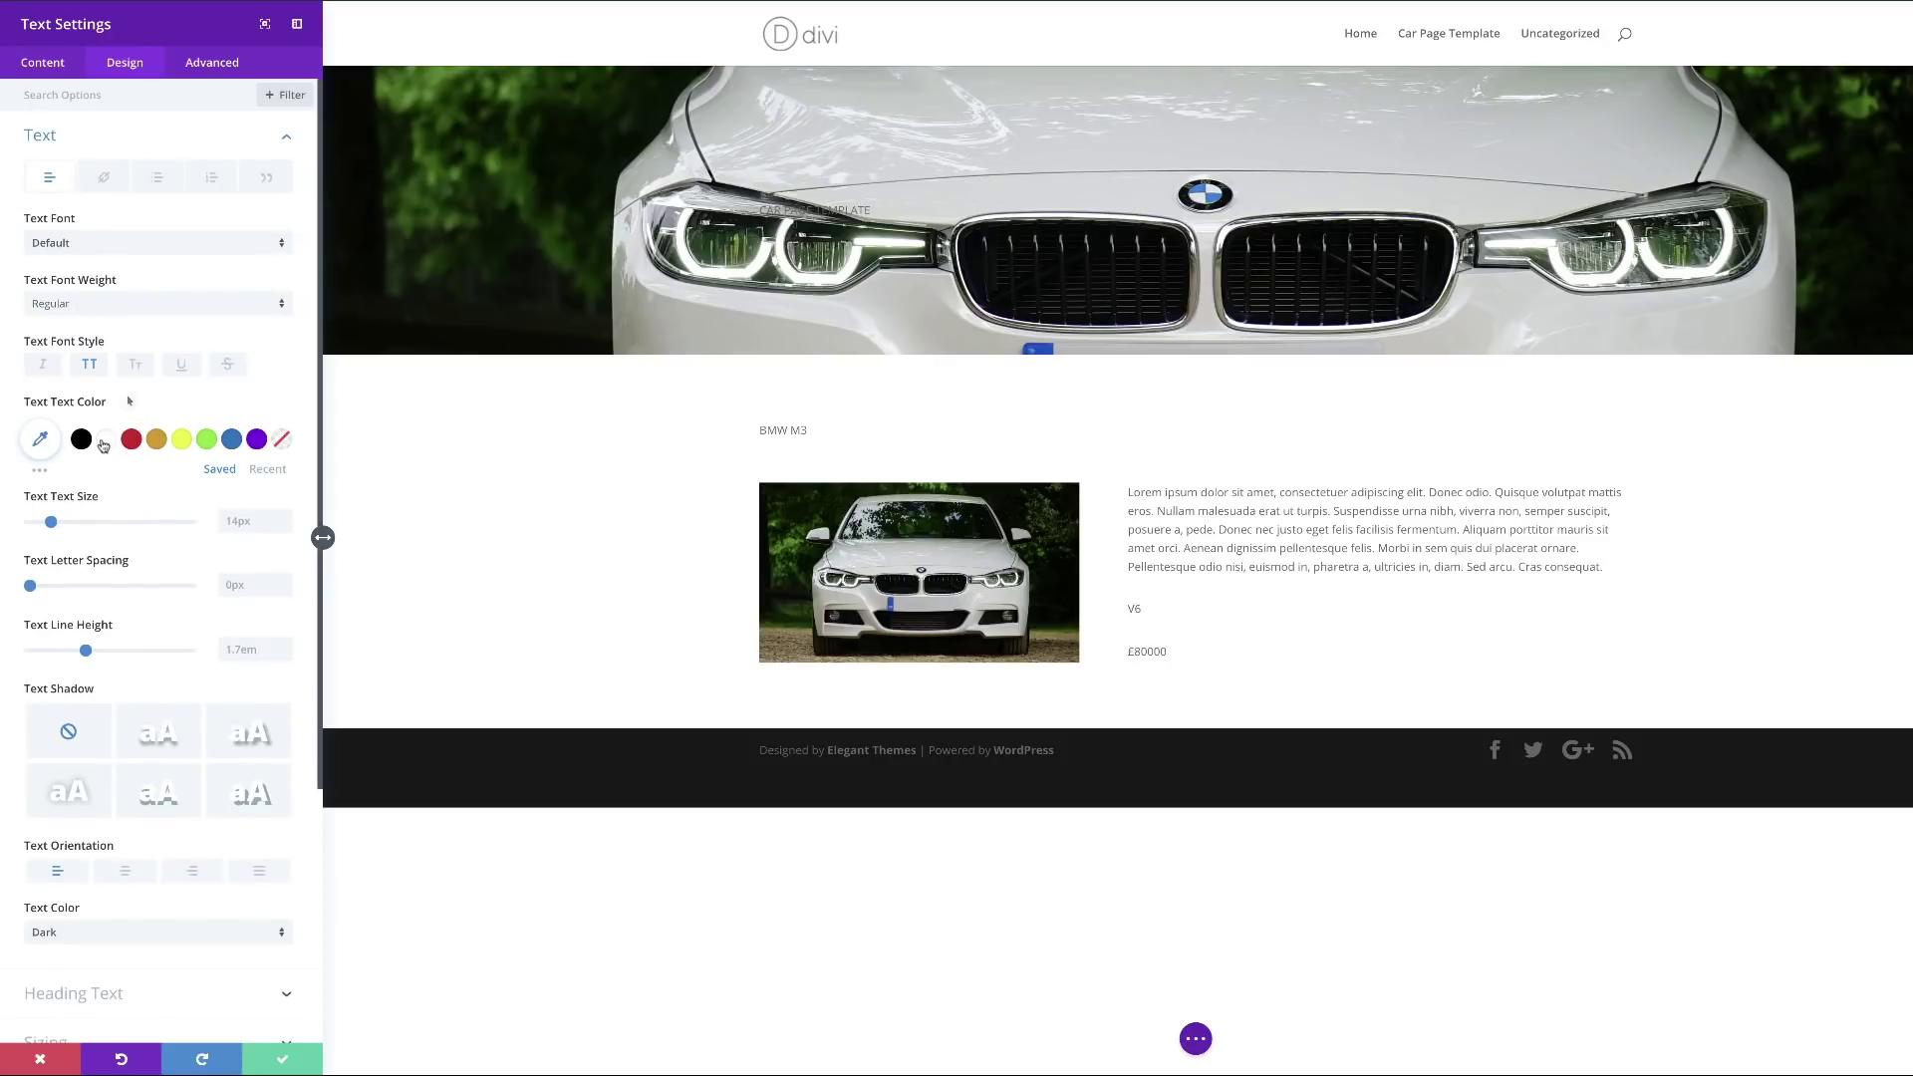
{"action": "left_click", "coordinate": [105, 439]}
{"action": "left_click_drag", "start_coordinate": [53, 526], "coordinate": [77, 528]}
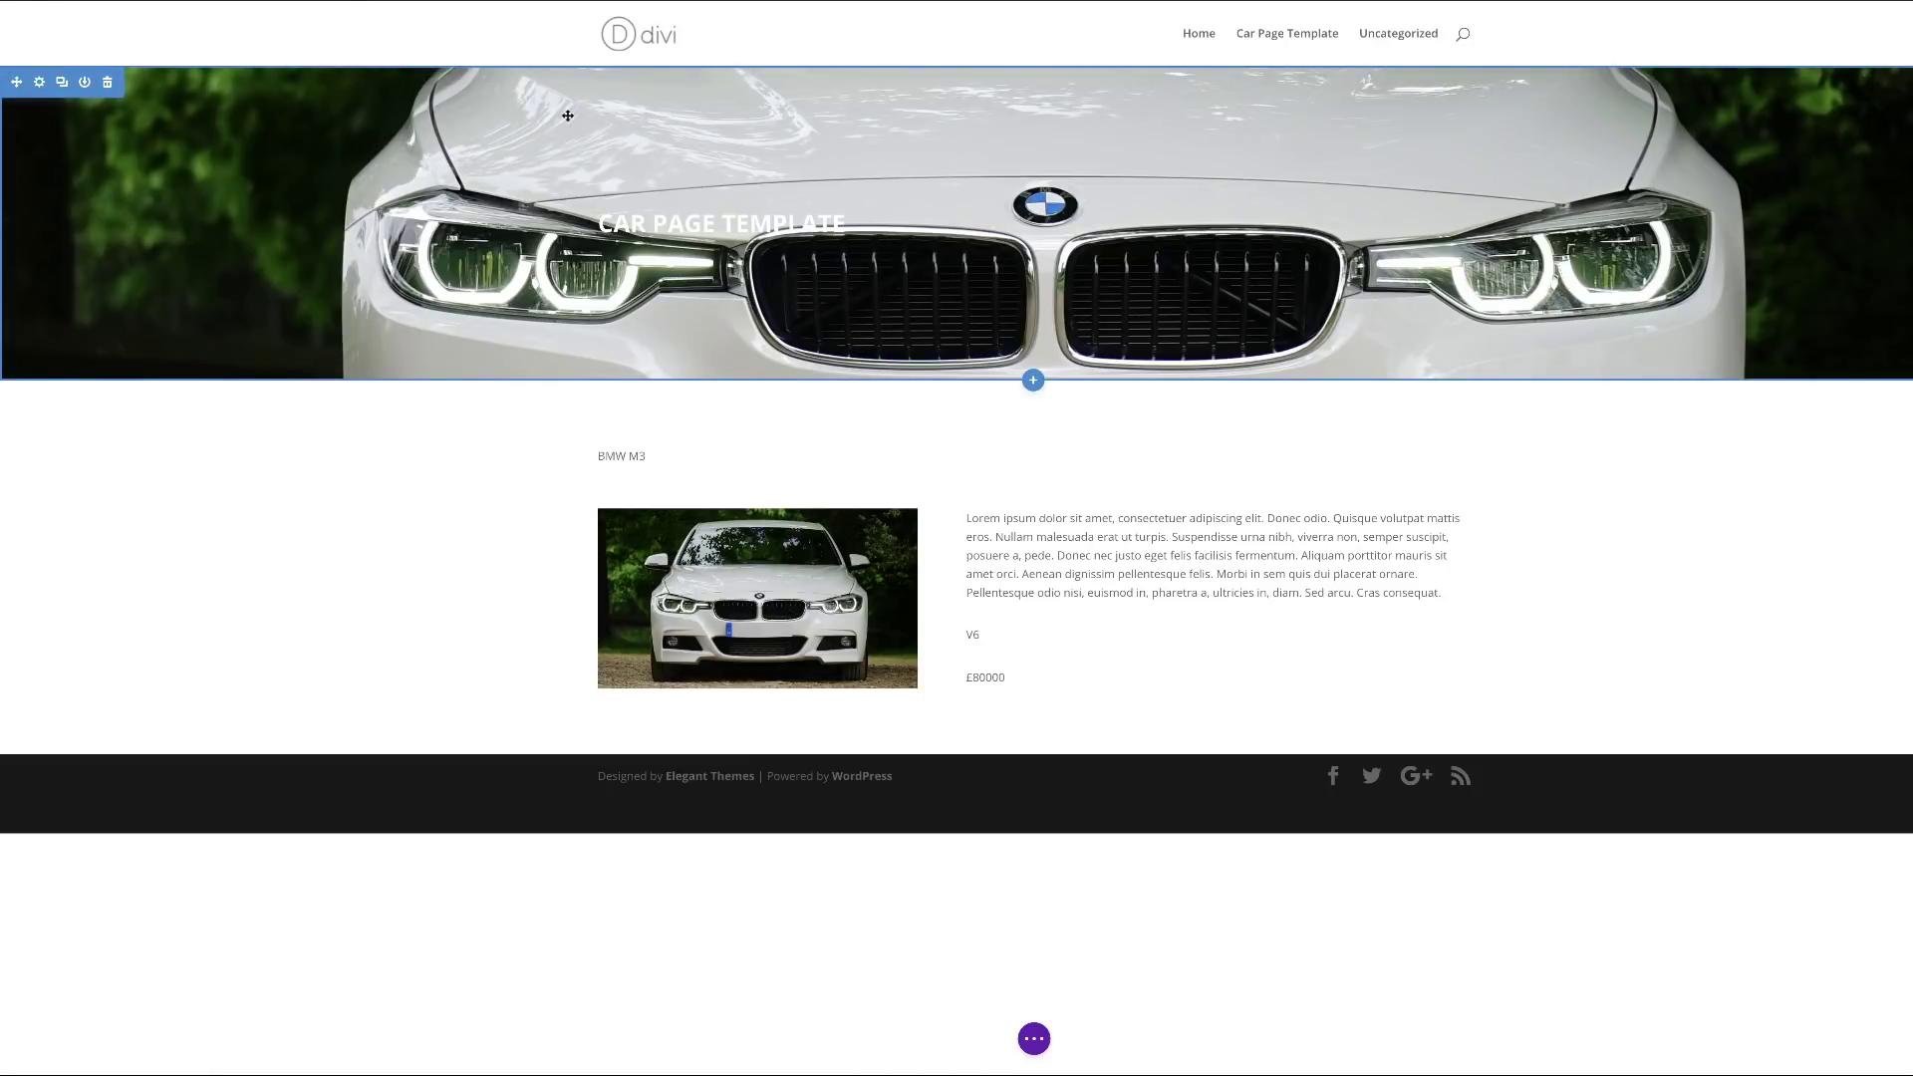
Add a background gradient to the hero section with both colours set to black.
{"action": "left_click", "coordinate": [40, 84]}
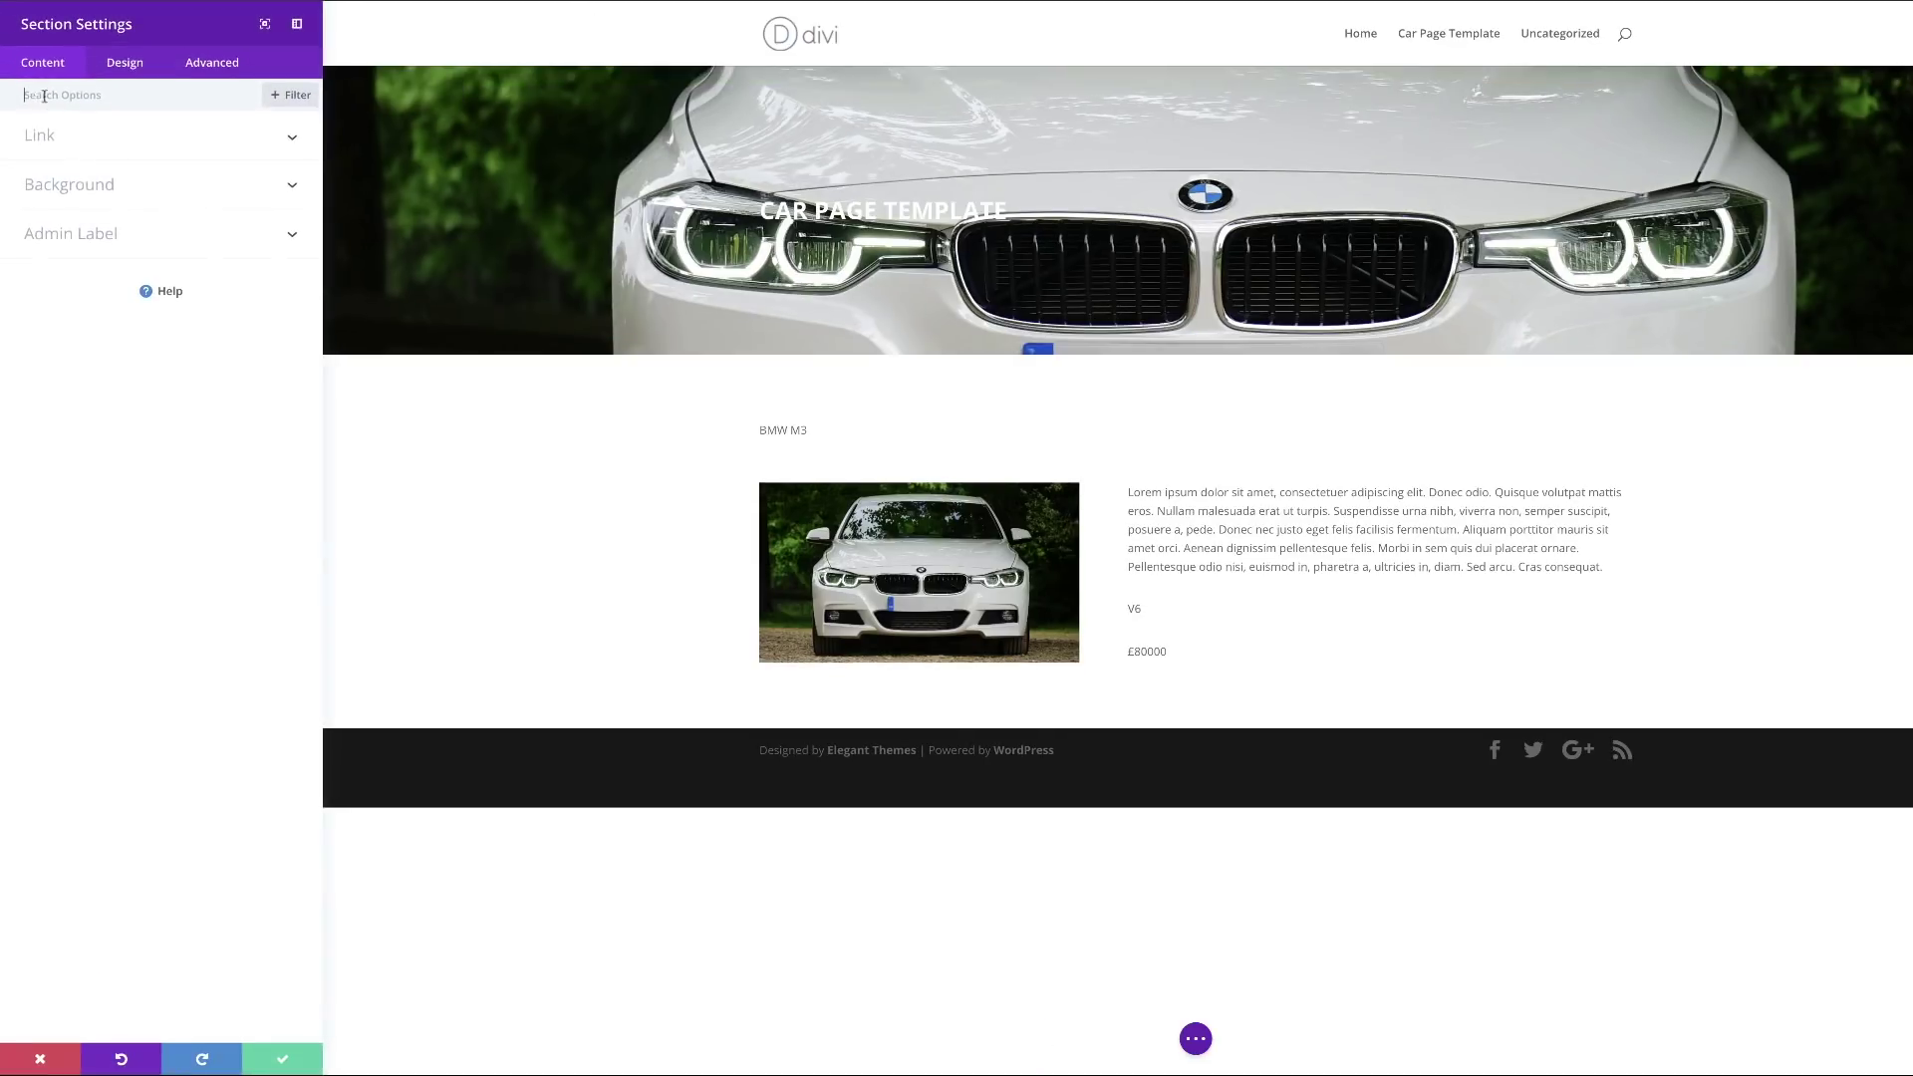
{"action": "left_click", "coordinate": [86, 193]}
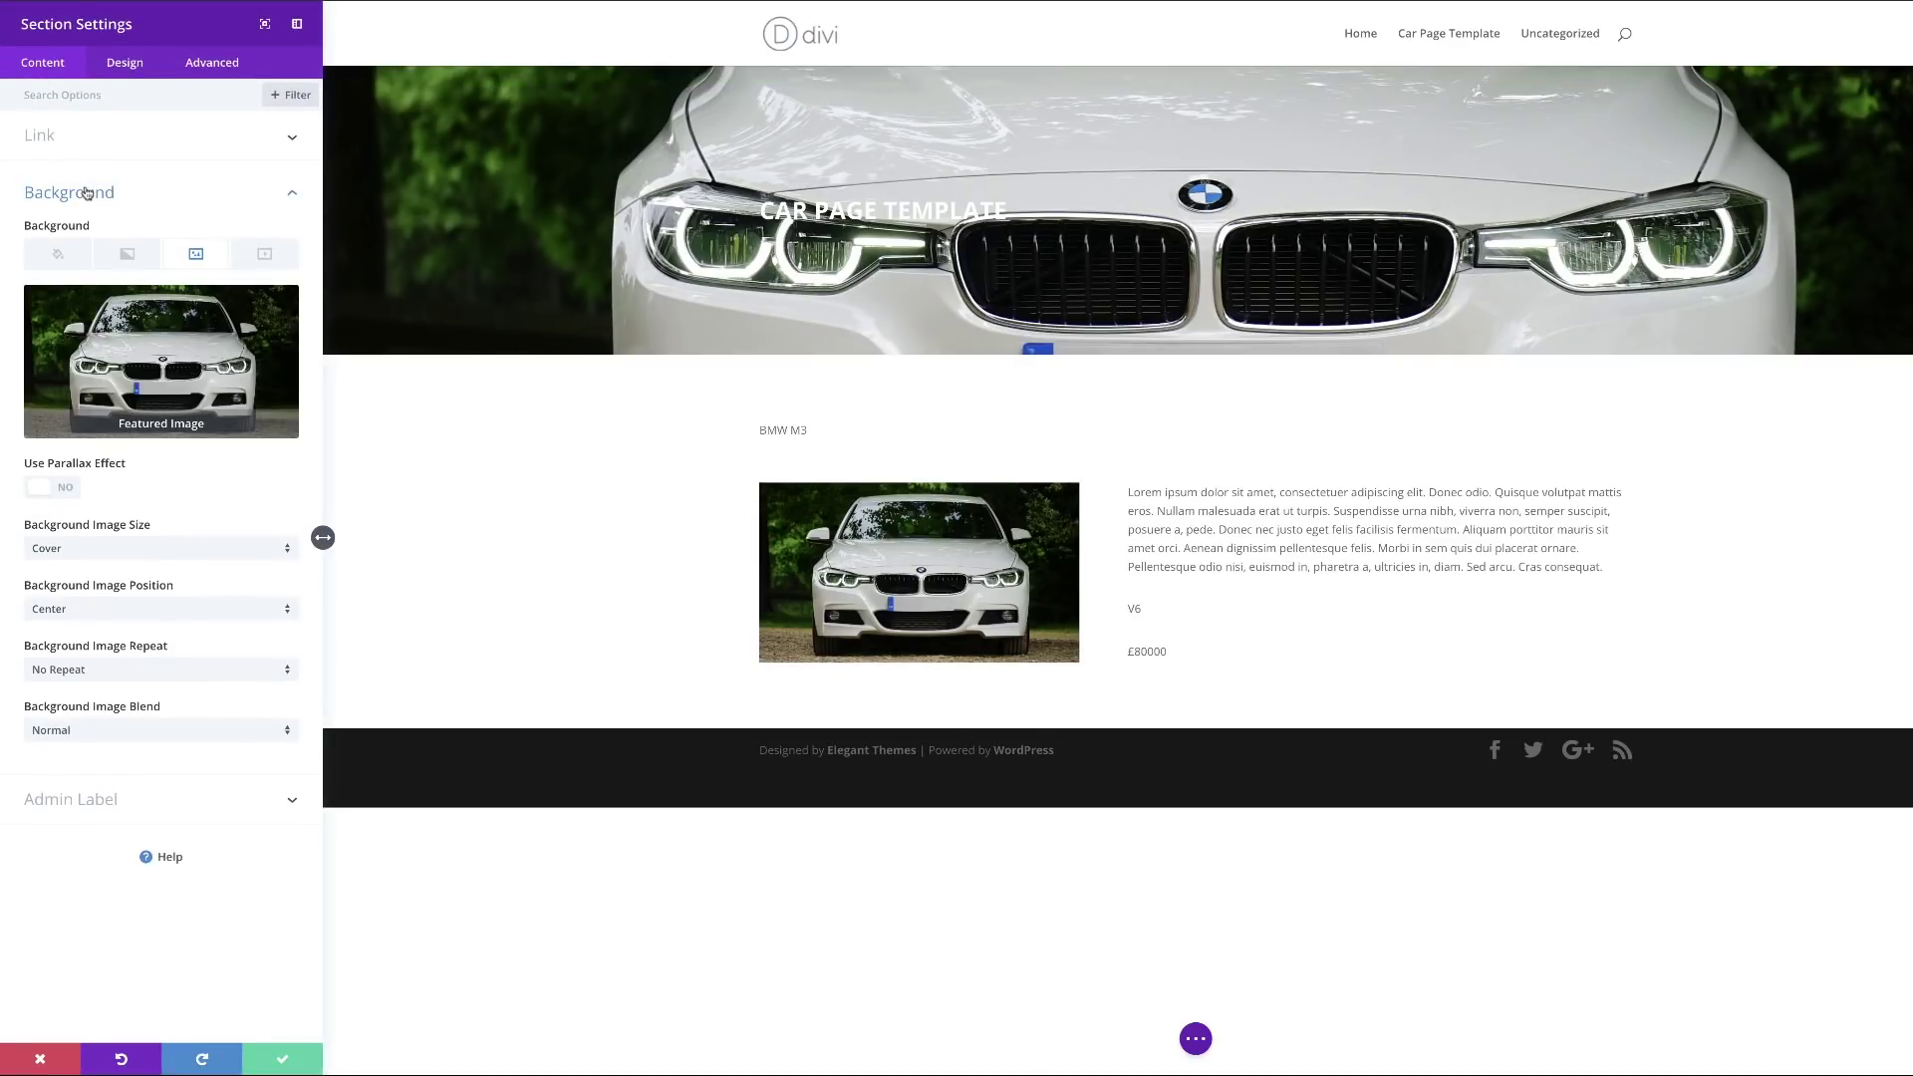
{"action": "left_click", "coordinate": [127, 257]}
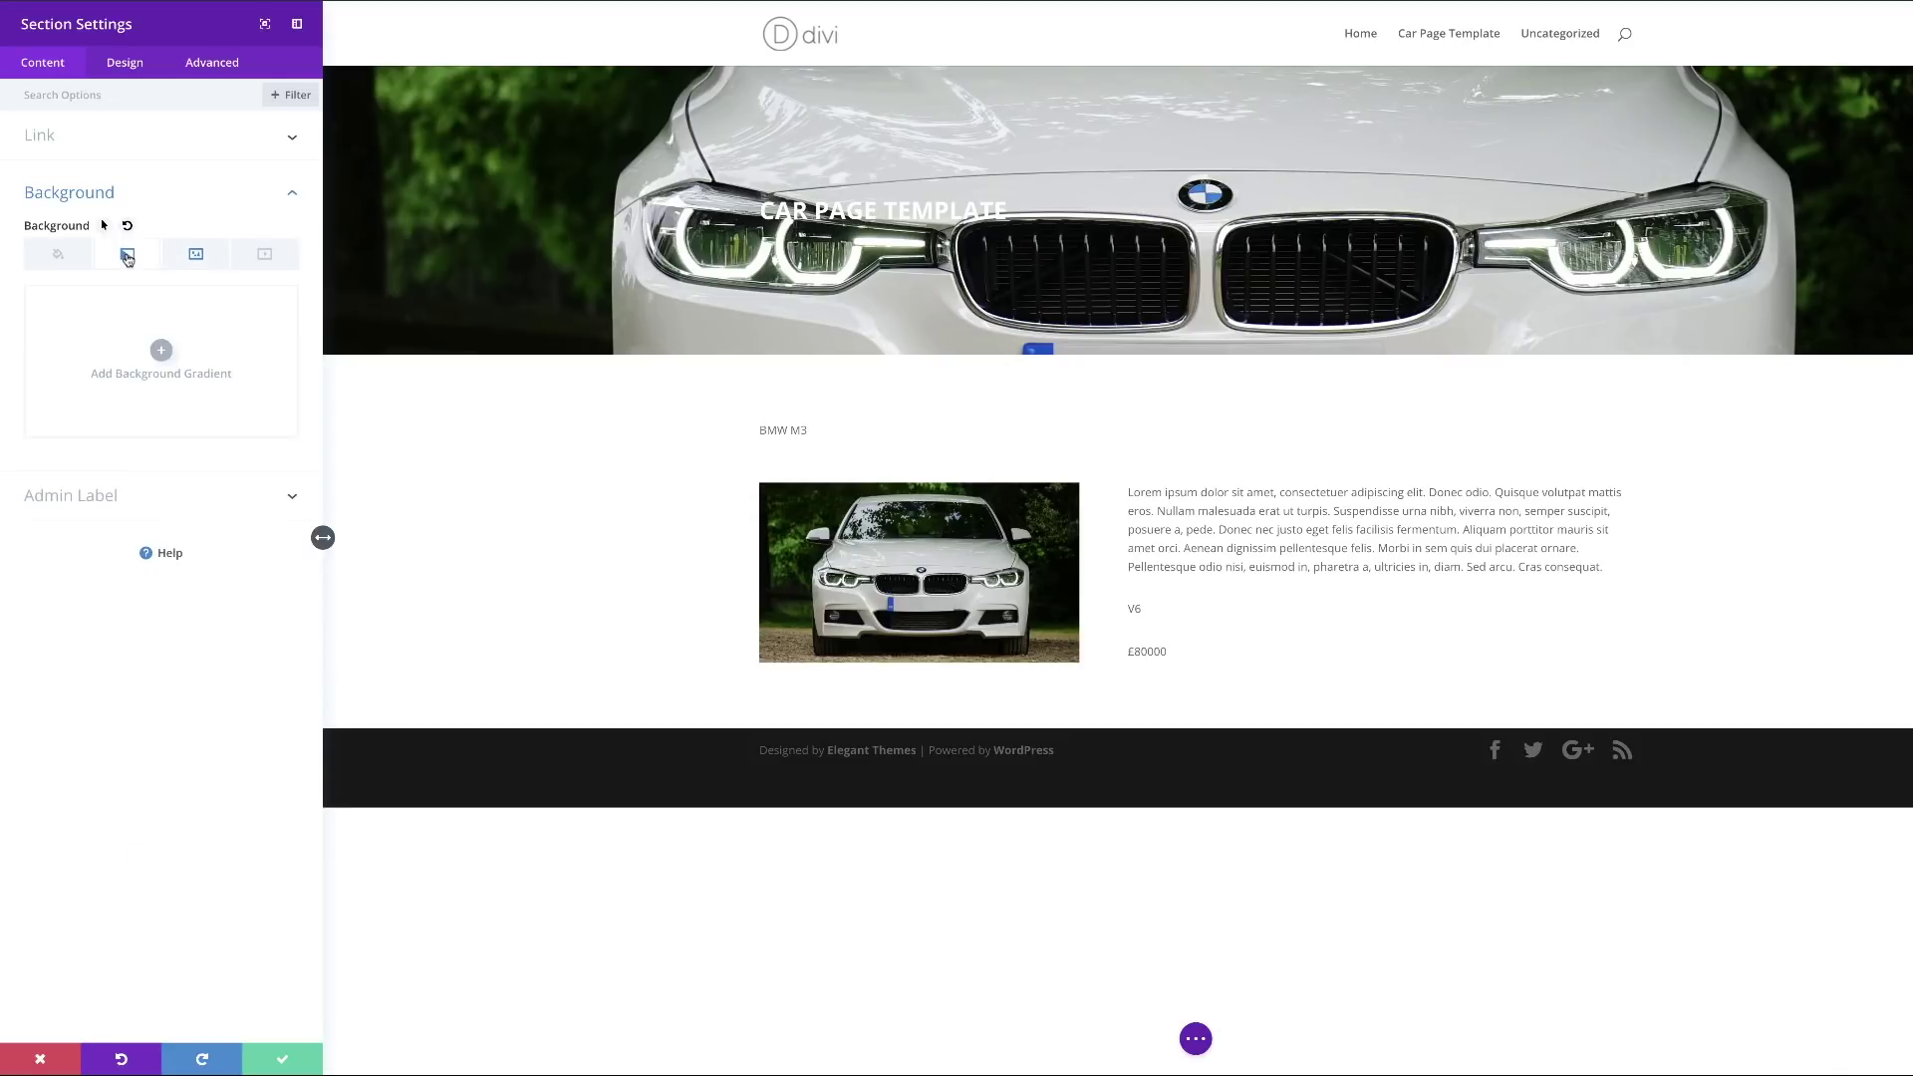
{"action": "left_click", "coordinate": [57, 261]}
{"action": "left_click", "coordinate": [128, 259]}
{"action": "left_click", "coordinate": [160, 350]}
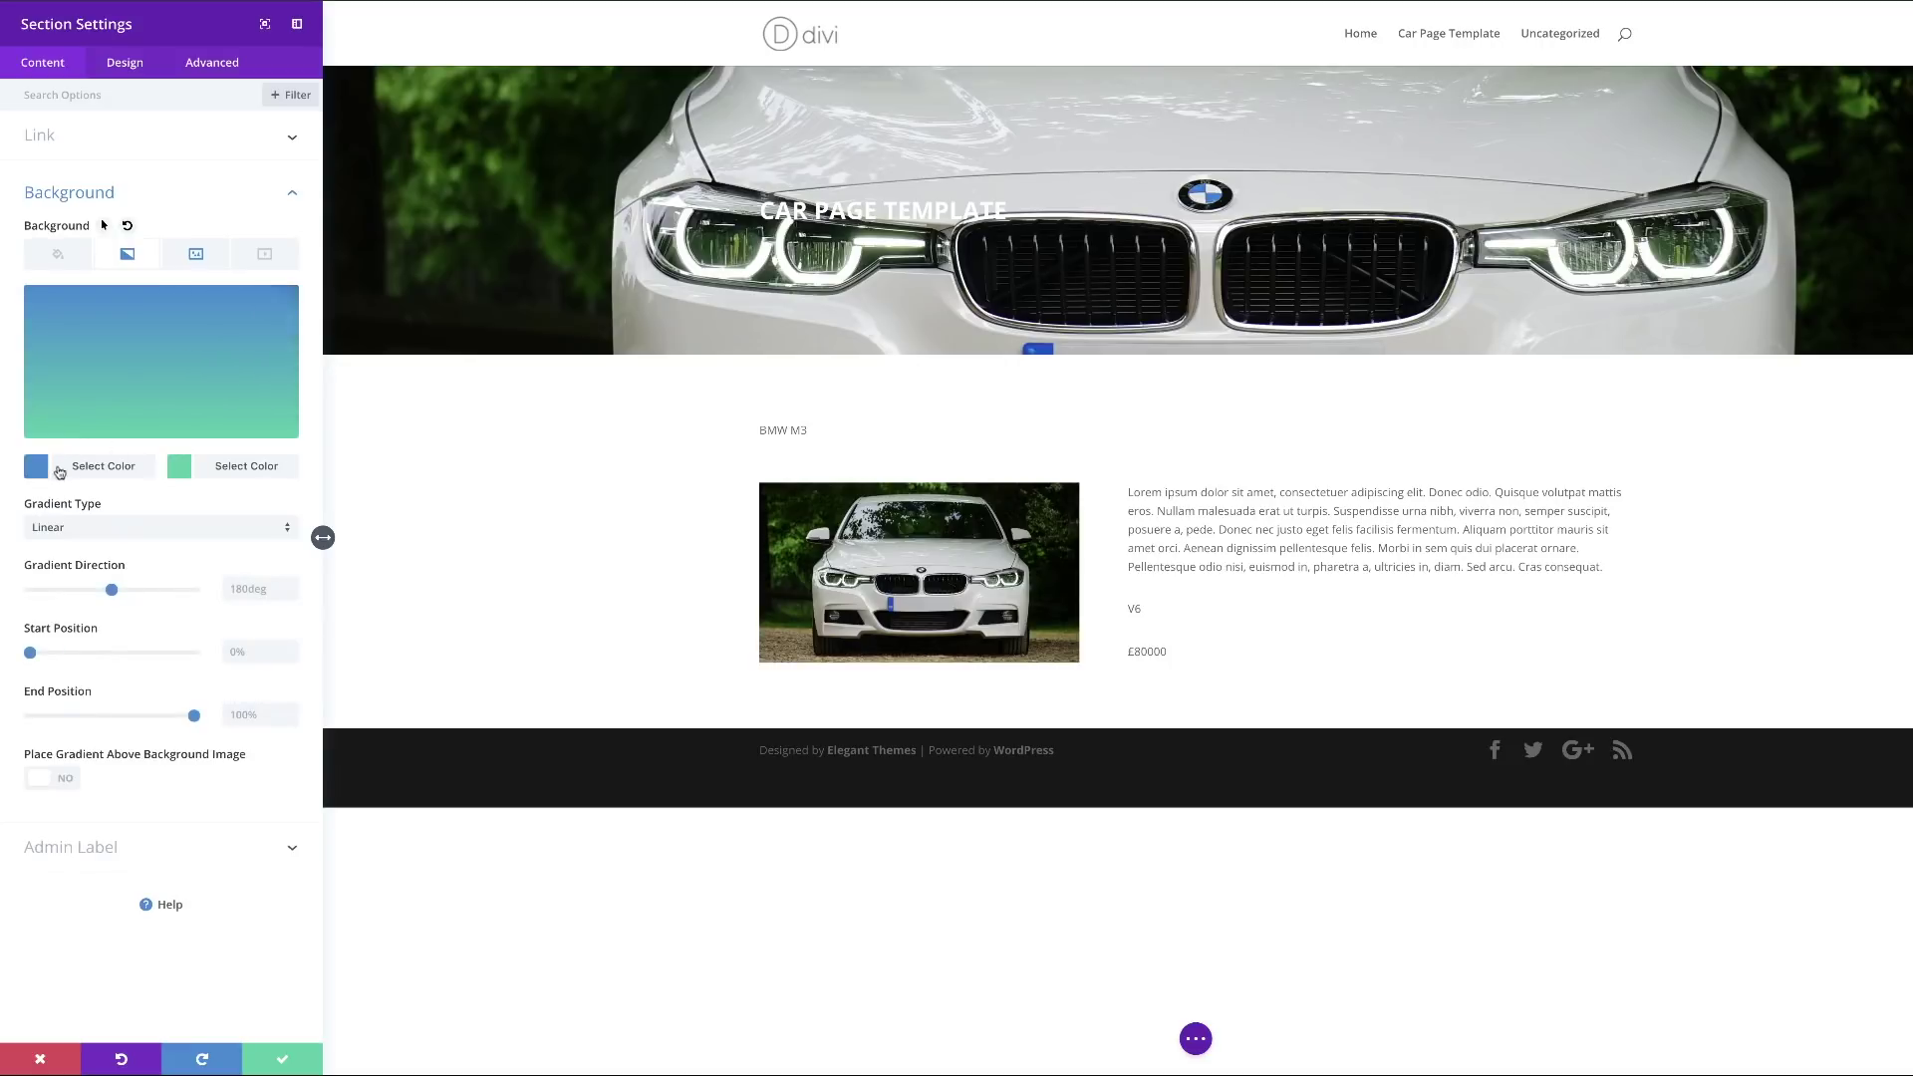
{"action": "left_click", "coordinate": [38, 473]}
{"action": "left_click", "coordinate": [48, 440]}
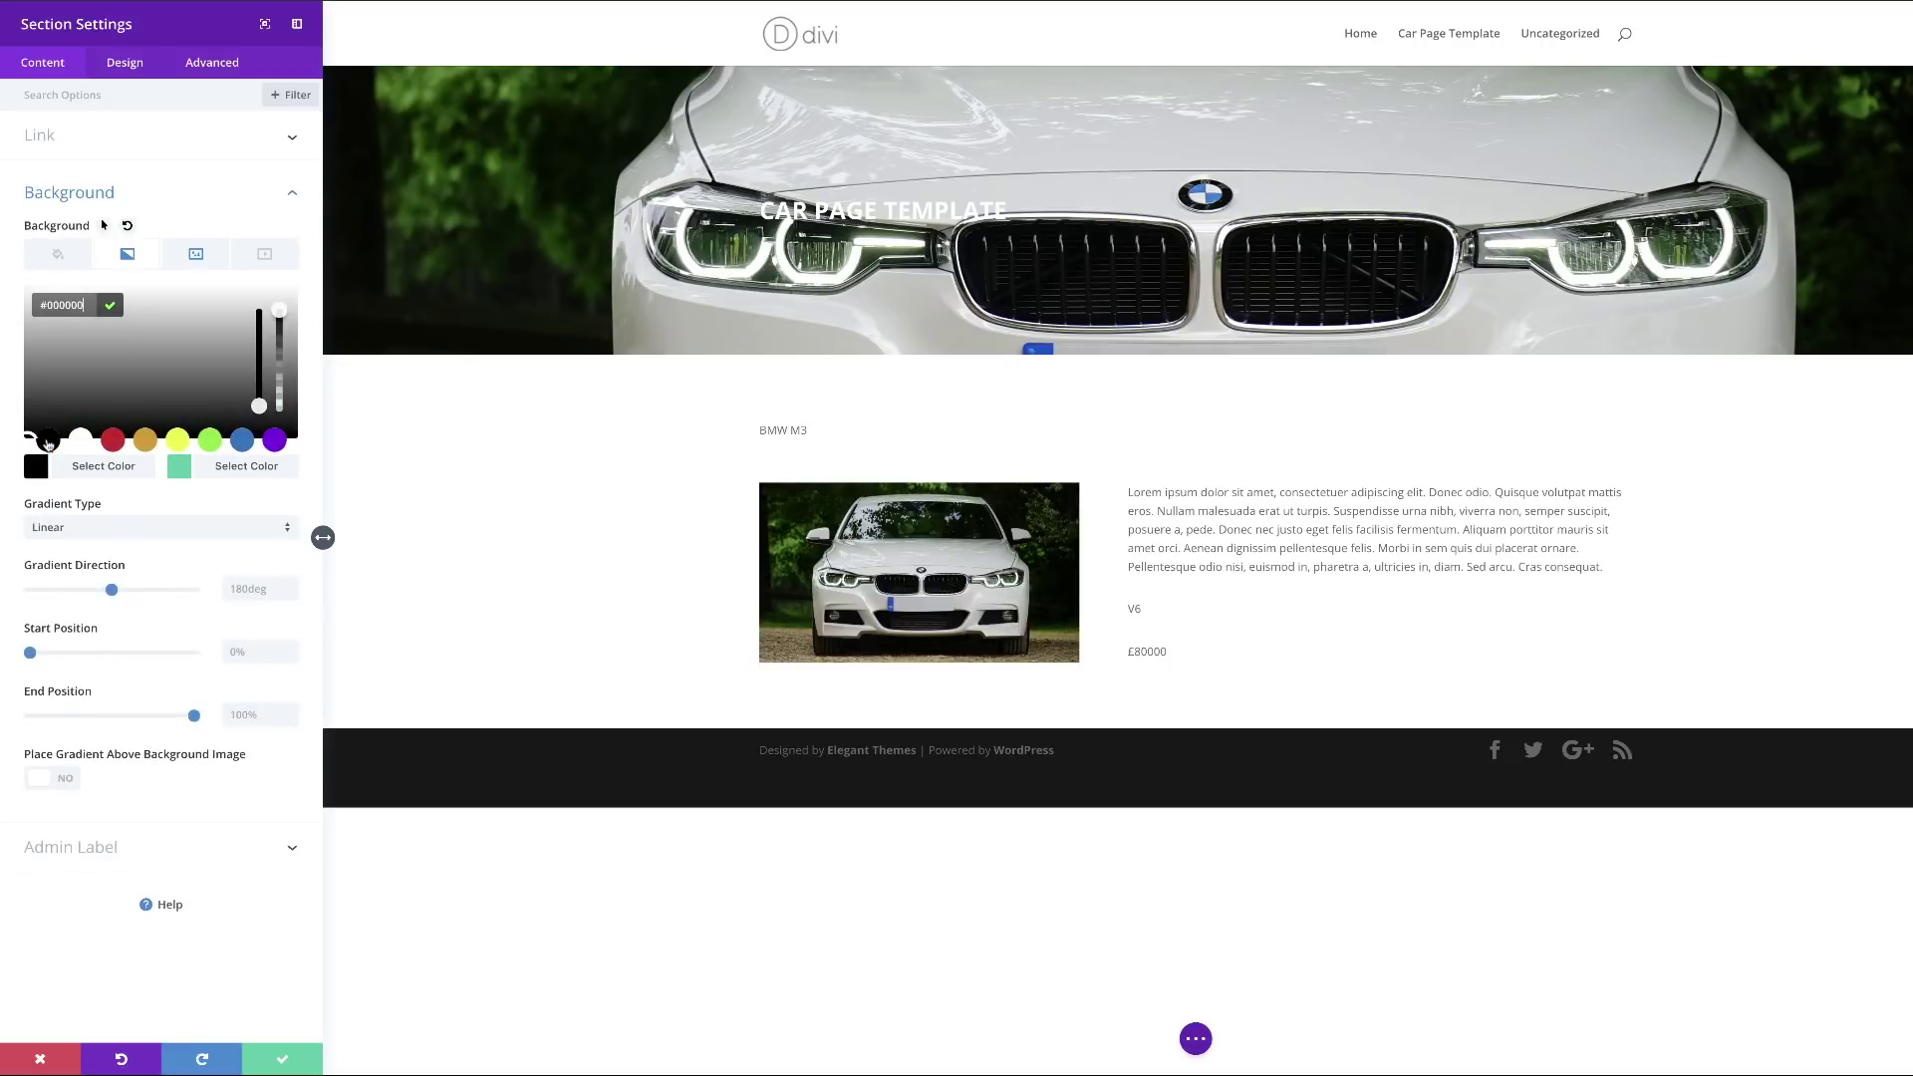
{"action": "left_click", "coordinate": [181, 468]}
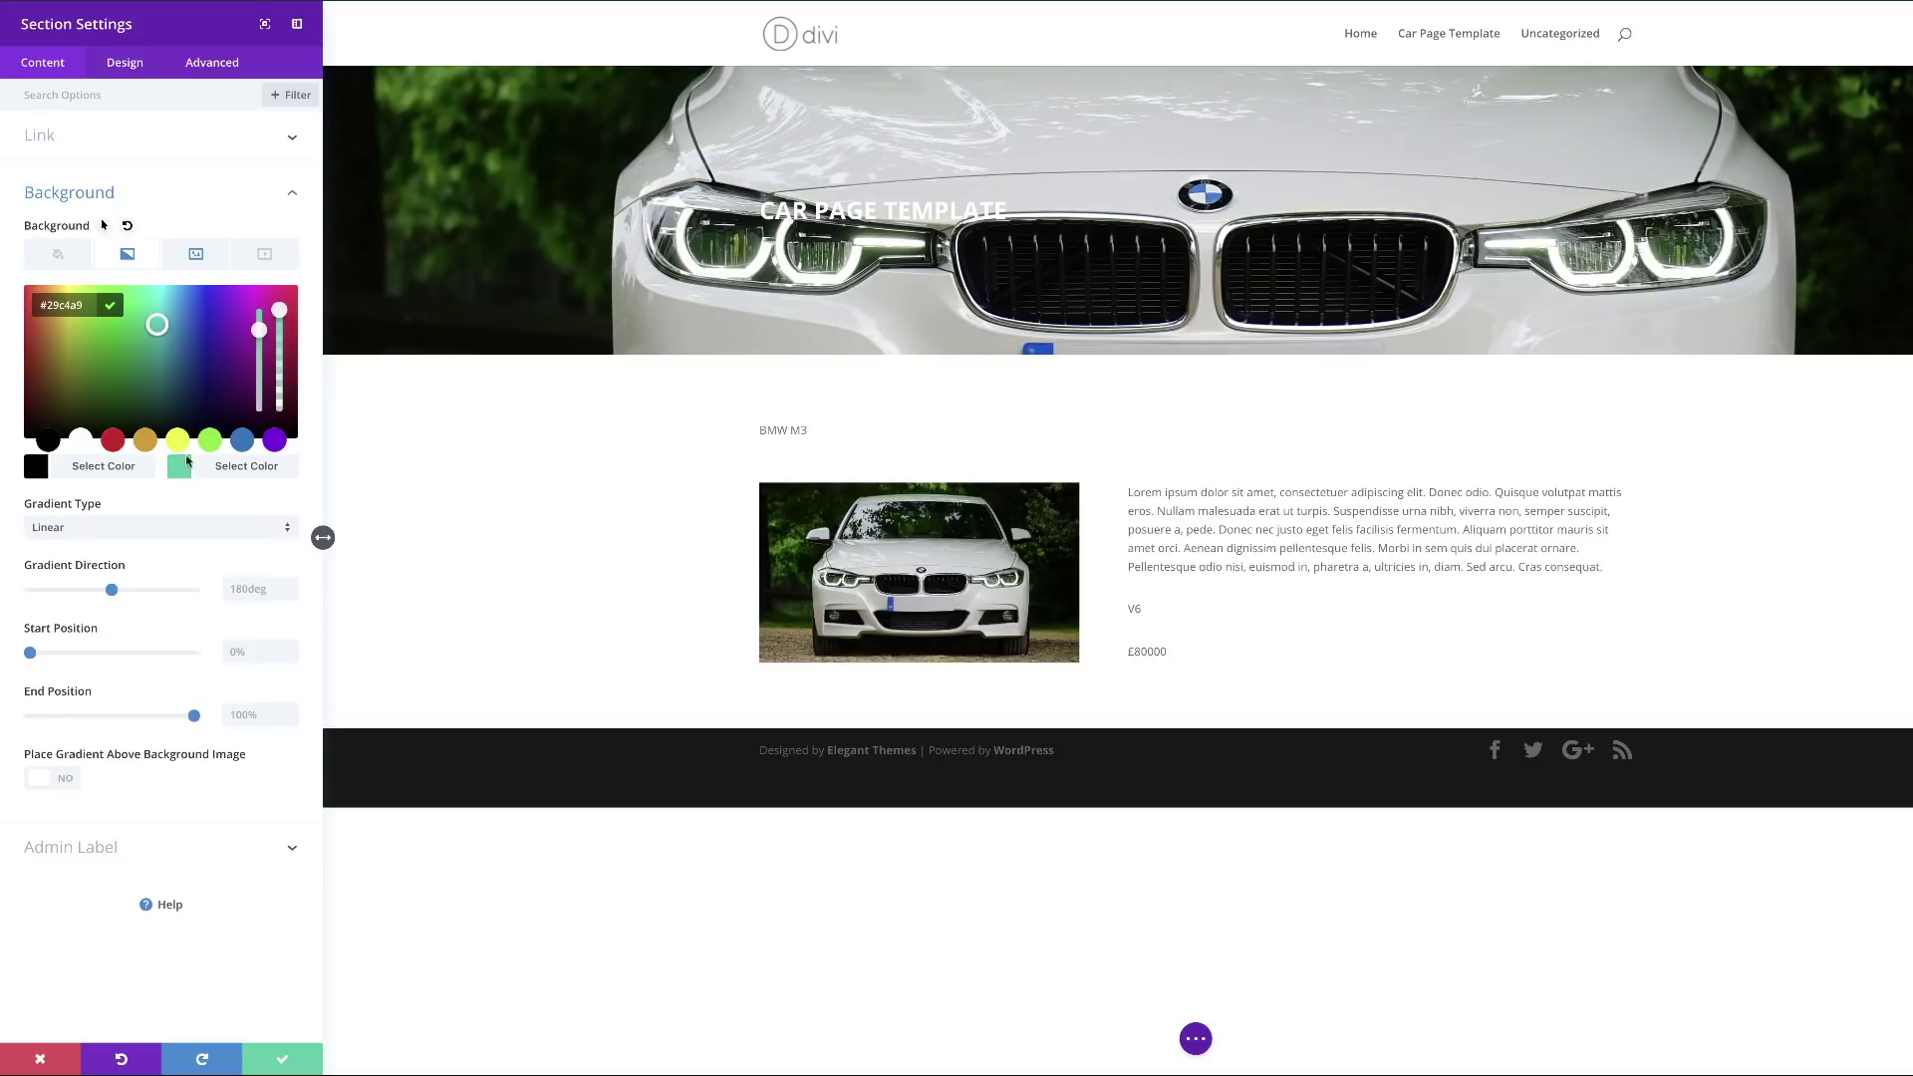
{"action": "left_click", "coordinate": [48, 441]}
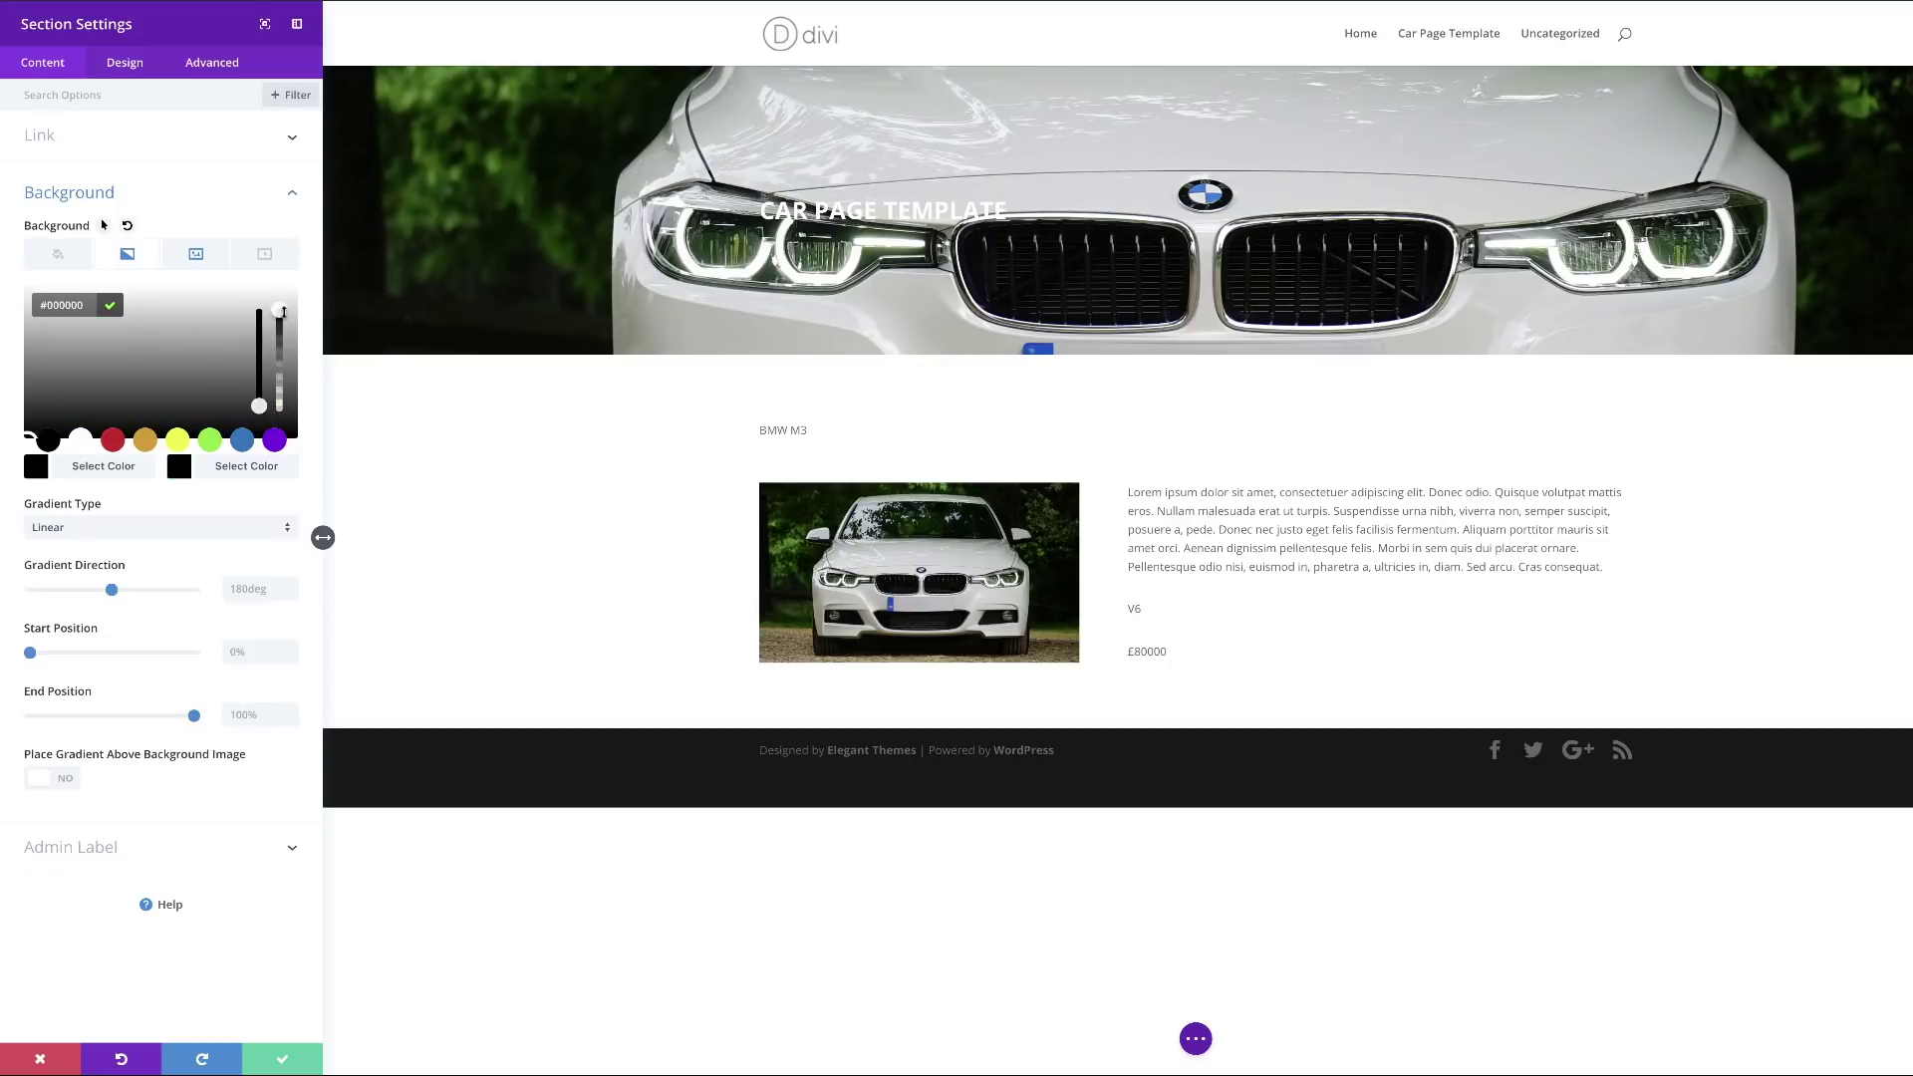
Make both gradient colours semi-transparent, place the gradient above the background image, and save.
{"action": "left_click_drag", "start_coordinate": [282, 312], "coordinate": [281, 345]}
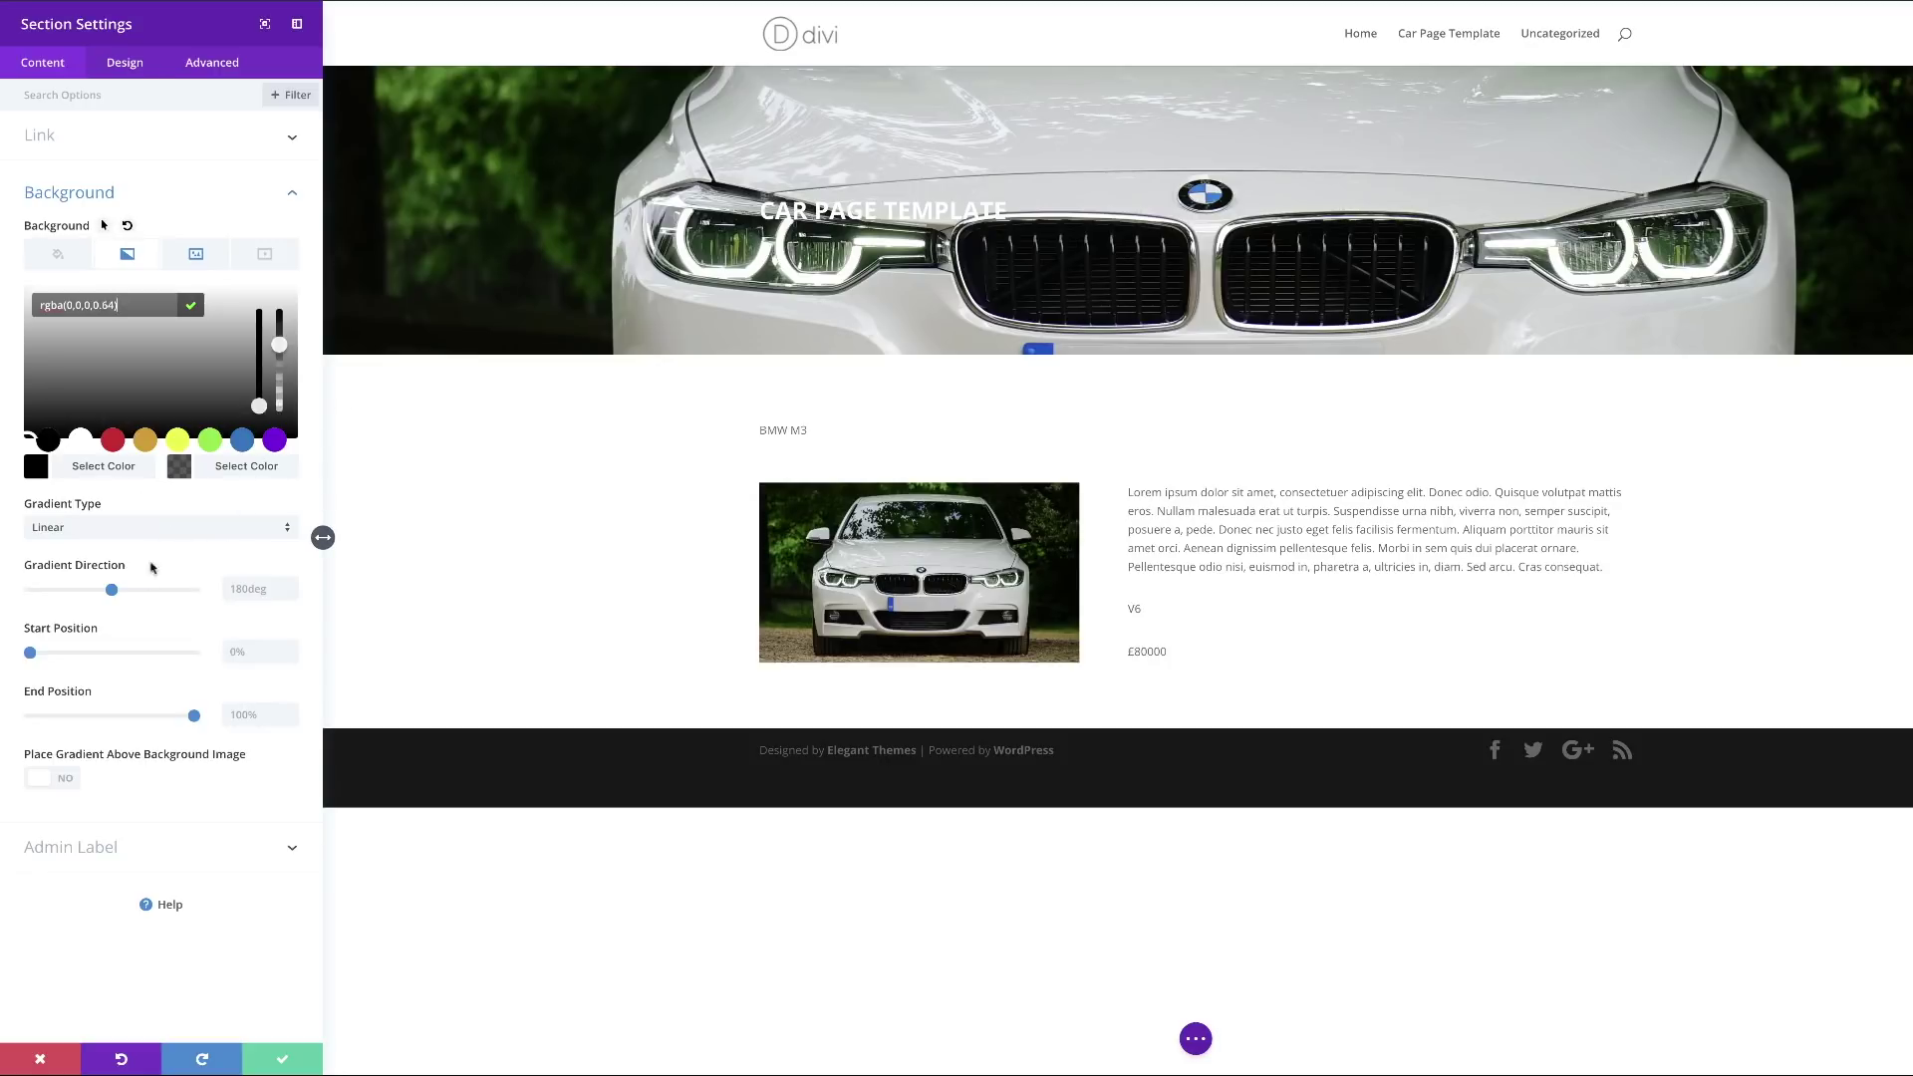
{"action": "left_click", "coordinate": [71, 787]}
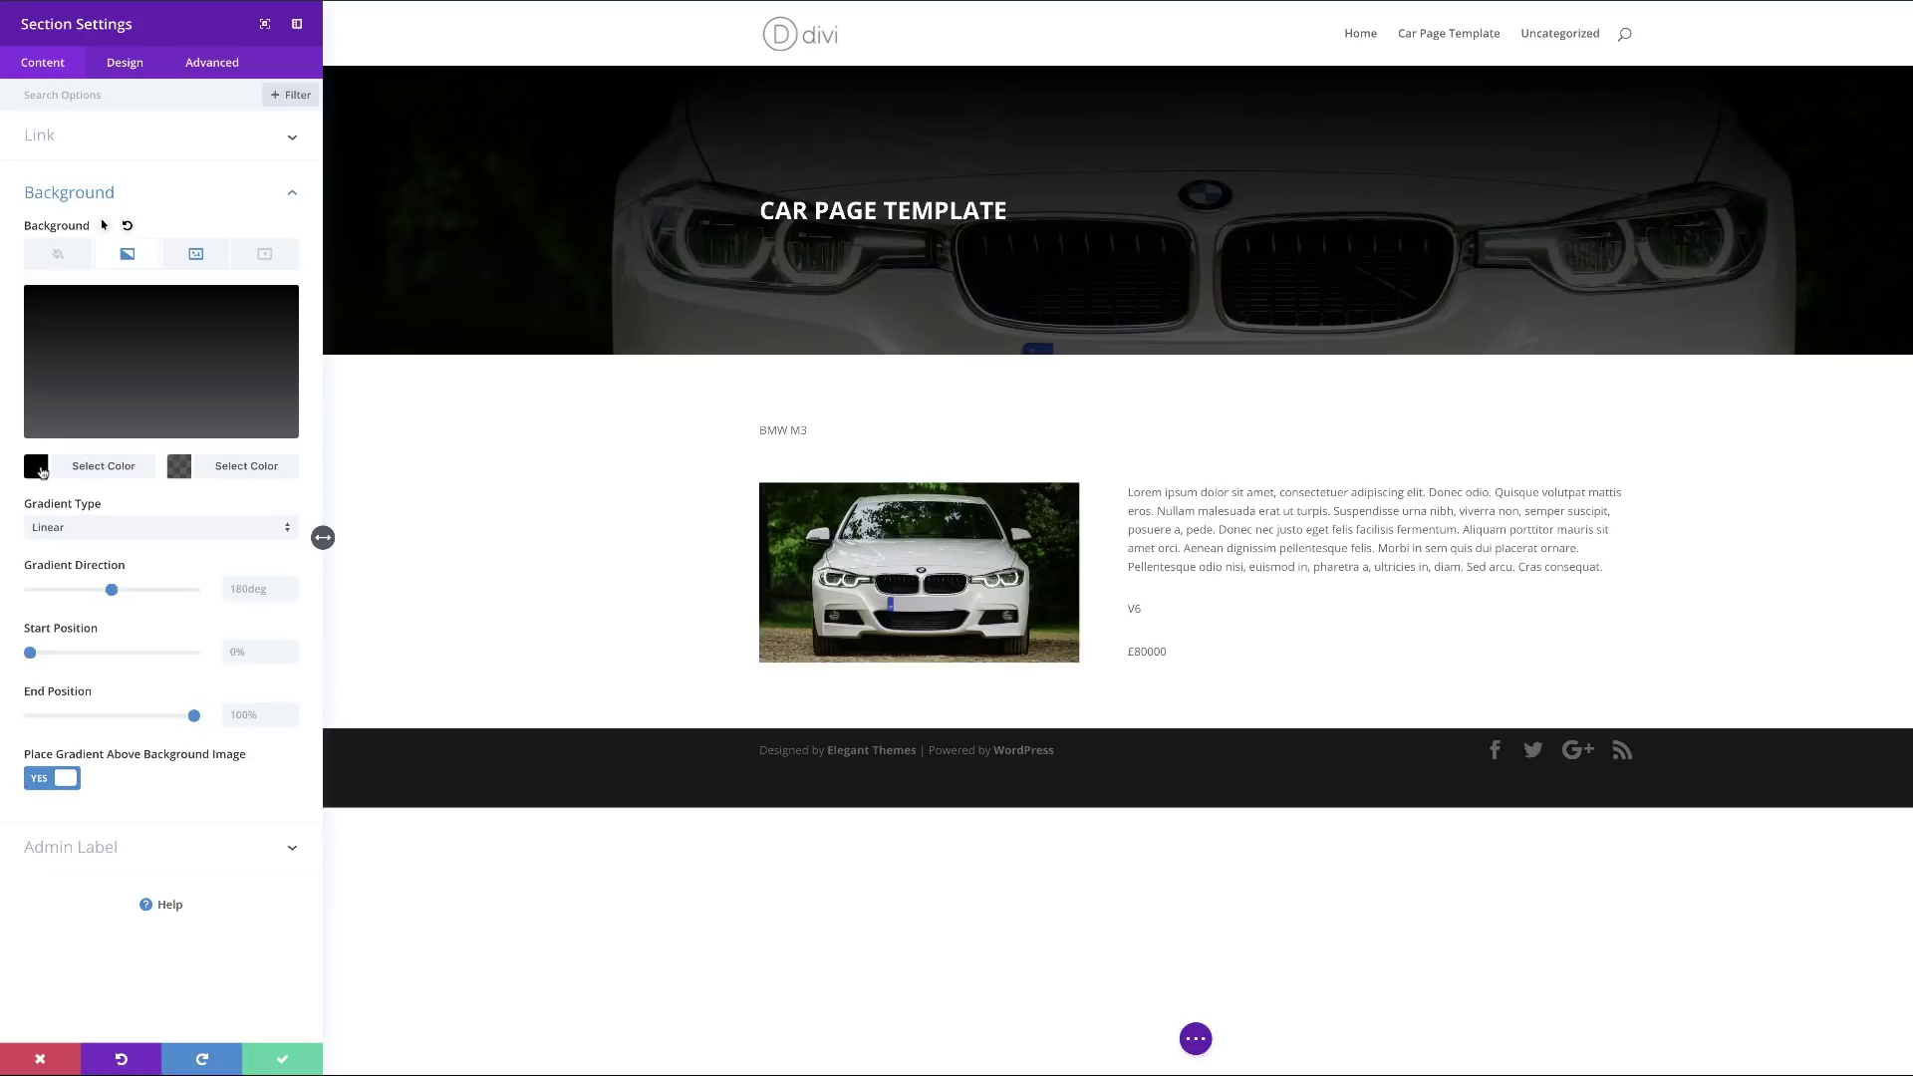
{"action": "left_click", "coordinate": [36, 466]}
{"action": "left_click_drag", "start_coordinate": [279, 310], "coordinate": [280, 322]}
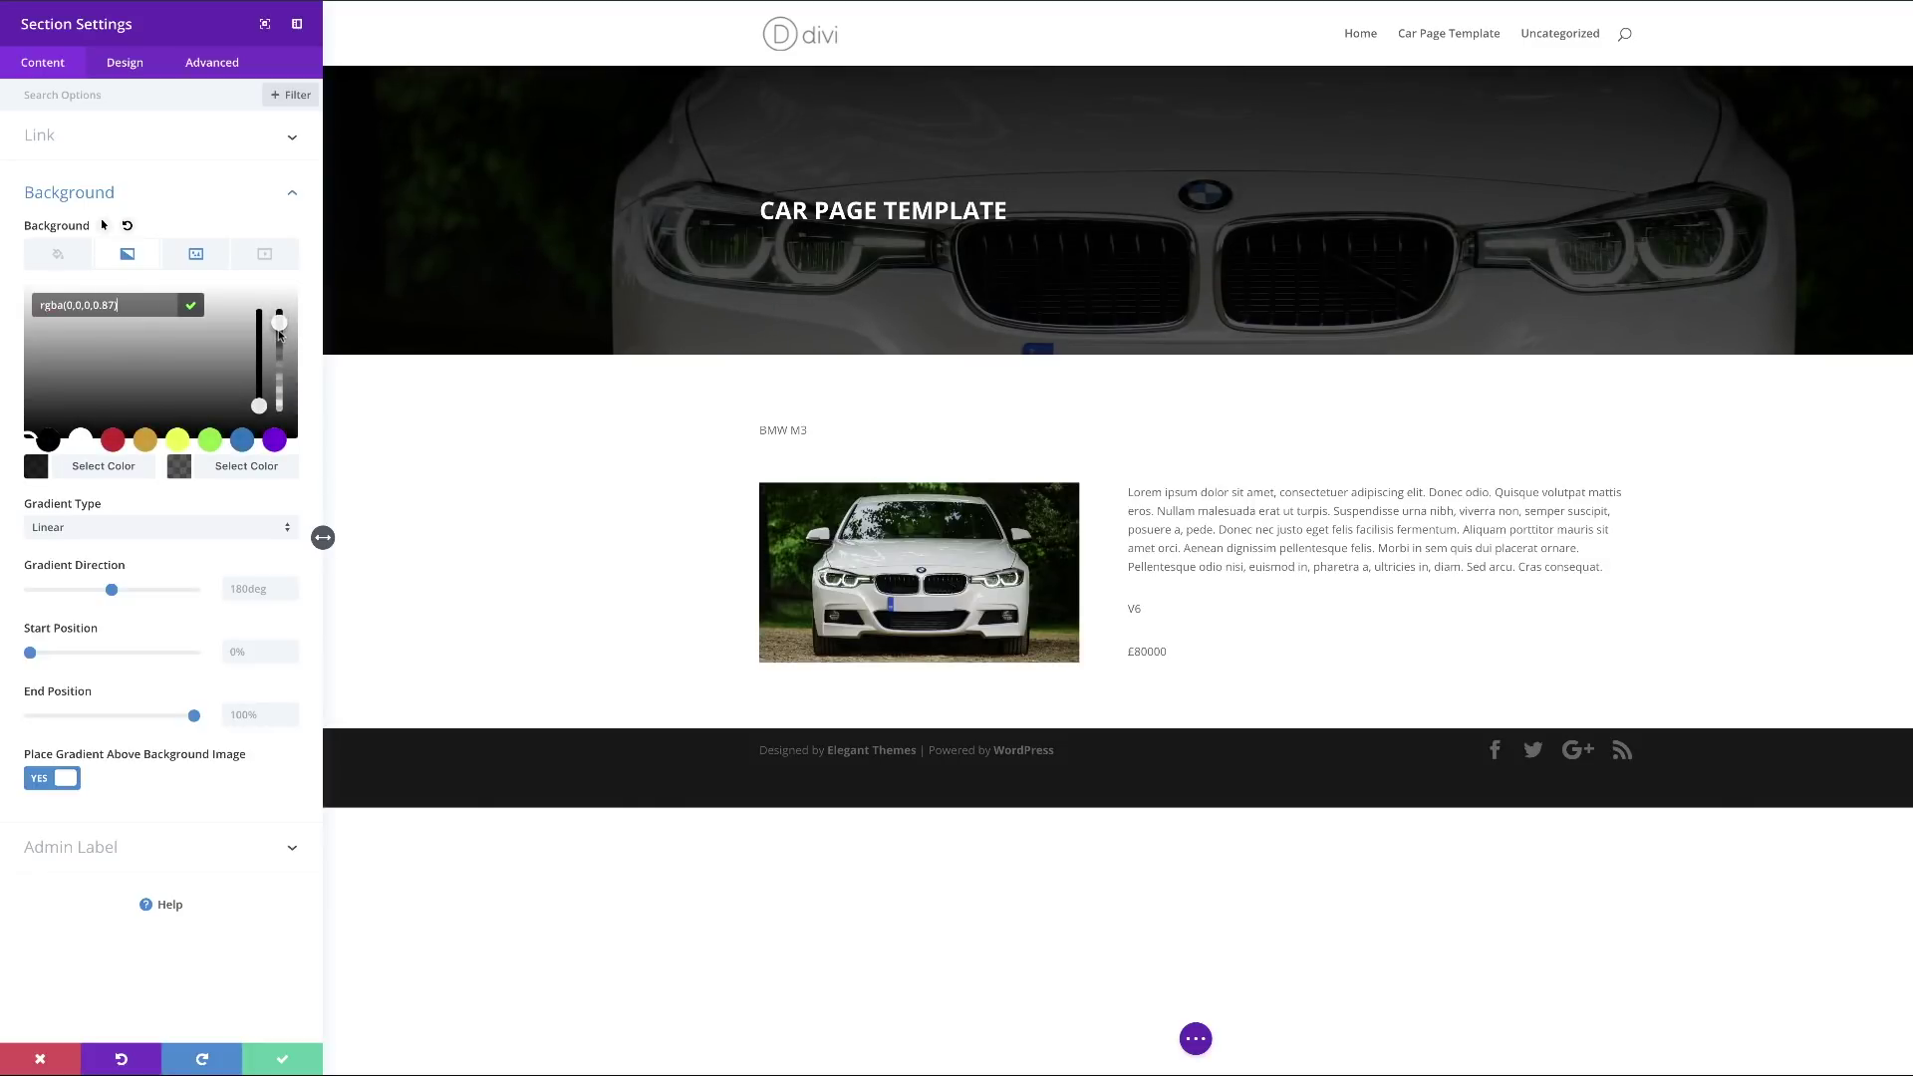
{"action": "left_click_drag", "start_coordinate": [280, 335], "coordinate": [273, 361]}
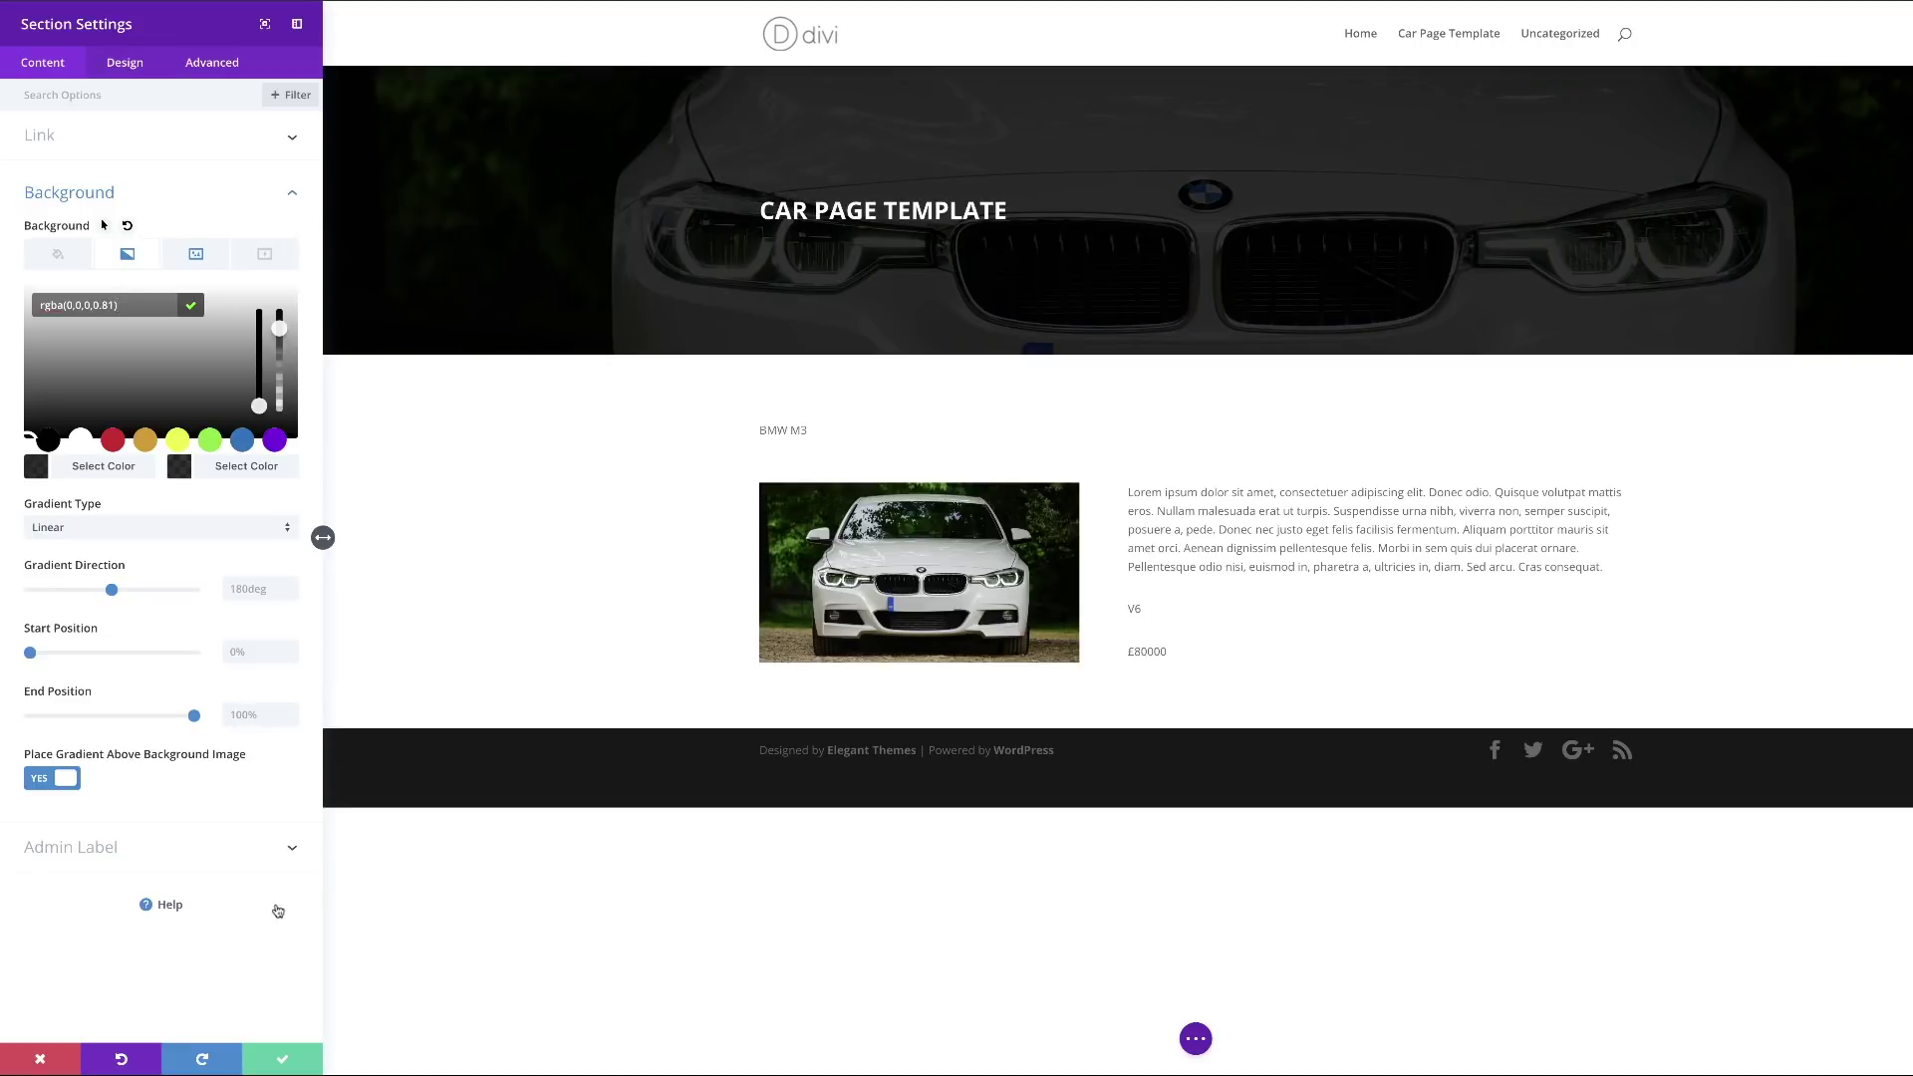
{"action": "left_click", "coordinate": [286, 1059]}
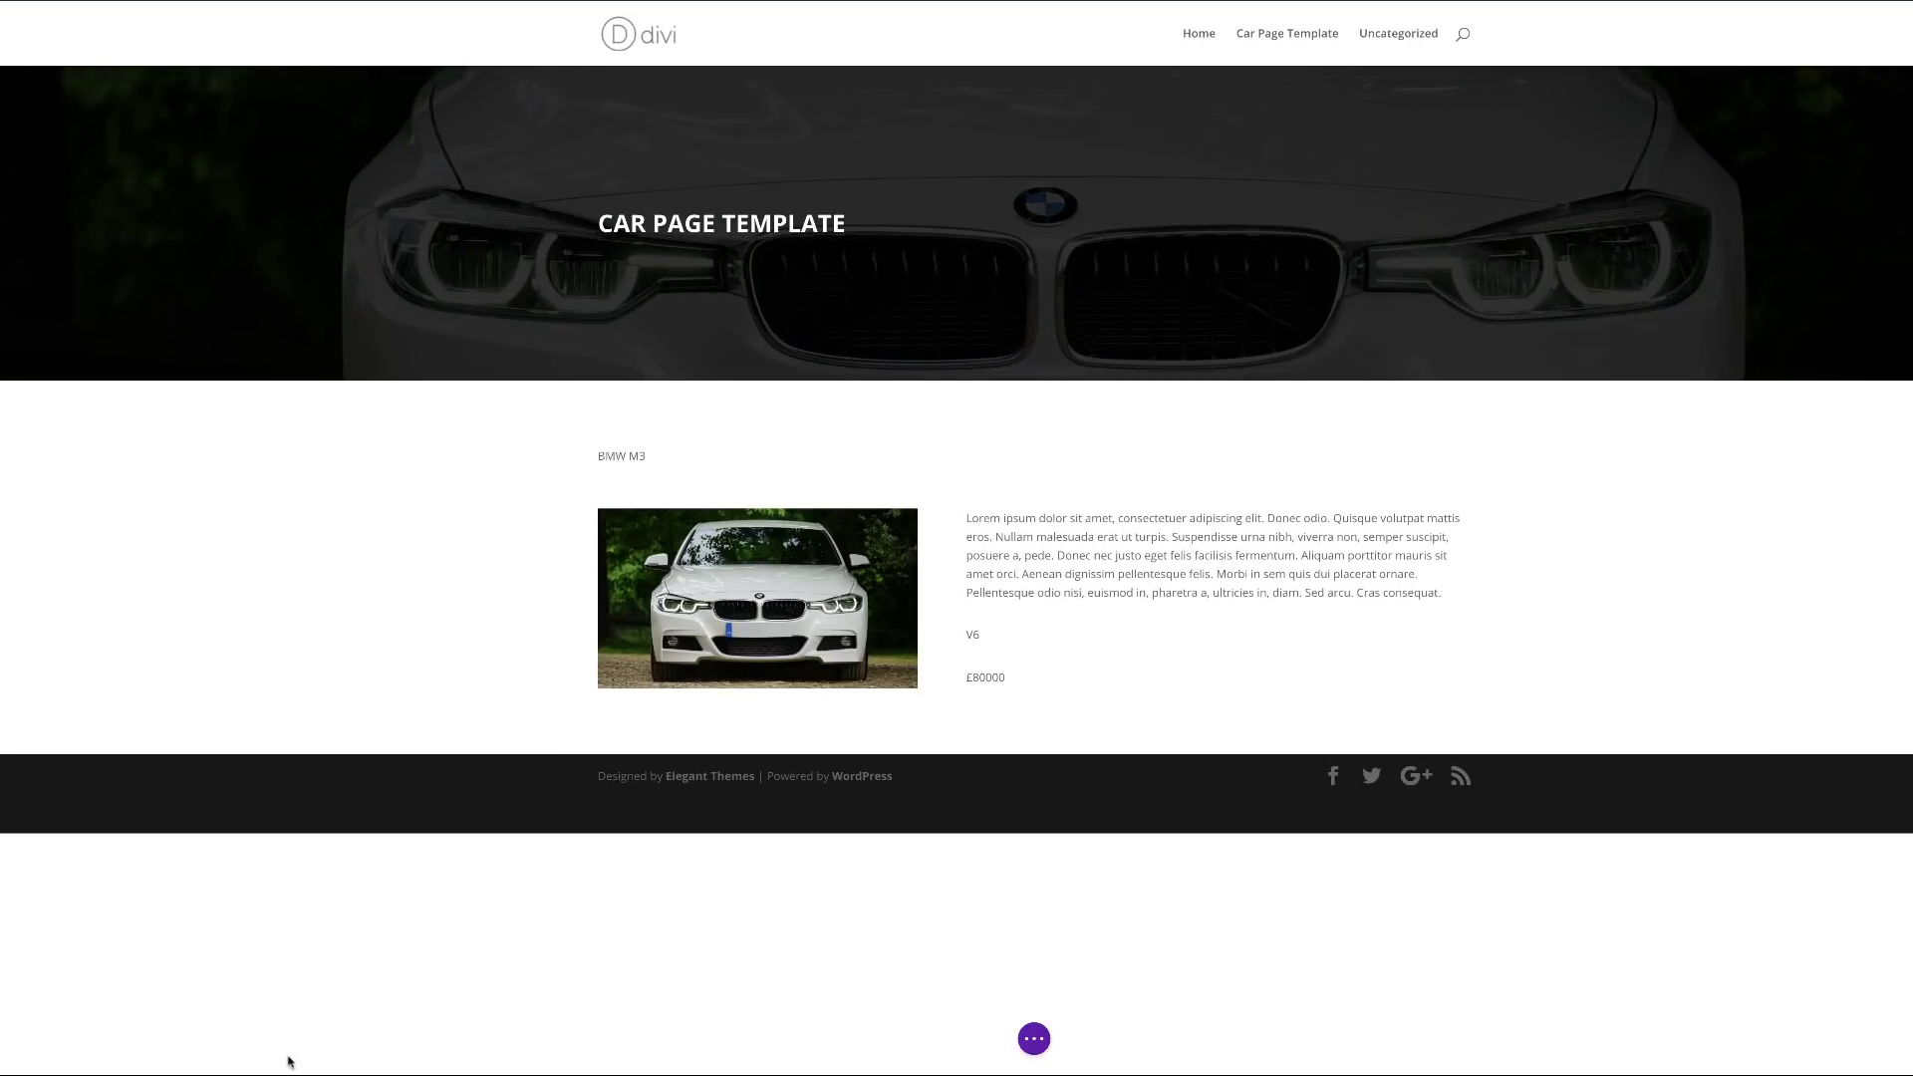